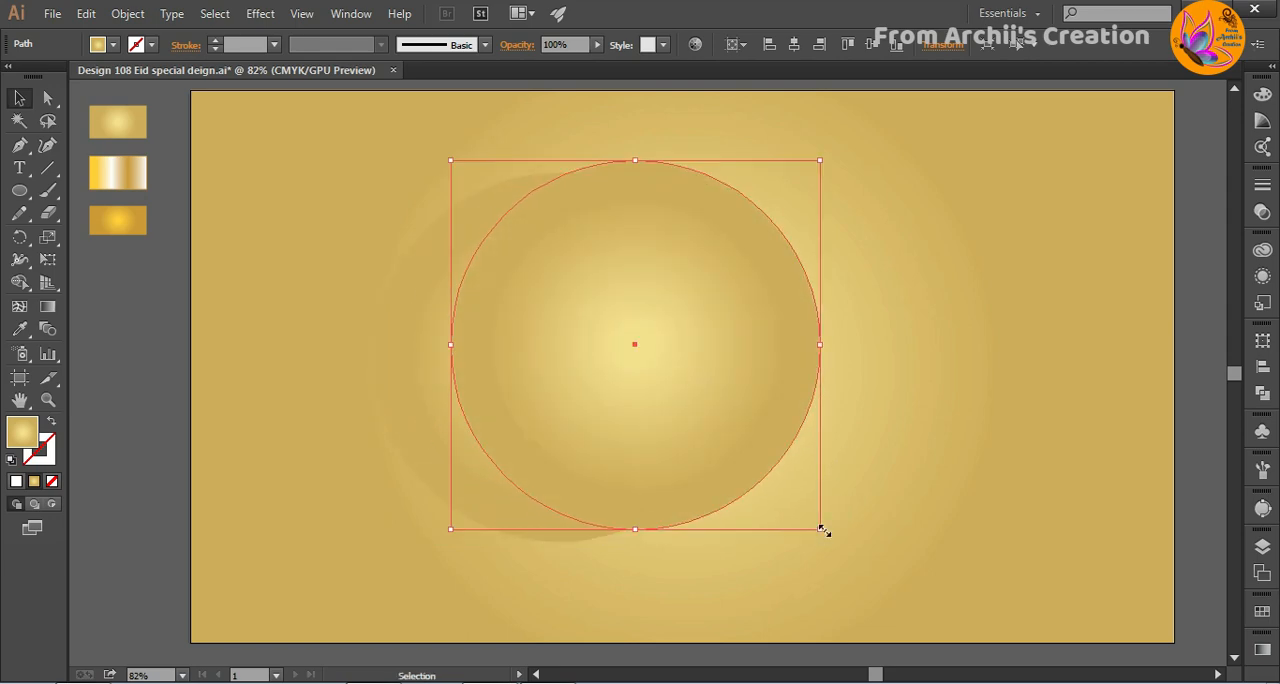
- Resize and reposition the front circle over the large circle, offset toward the upper right, to outline a crescent
drag(823, 531, 774, 484)
mouse_move(640, 374)
mouse_down()
mouse_move(636, 398)
mouse_move(614, 400)
mouse_move(617, 384)
mouse_up()
drag(757, 507, 729, 486)
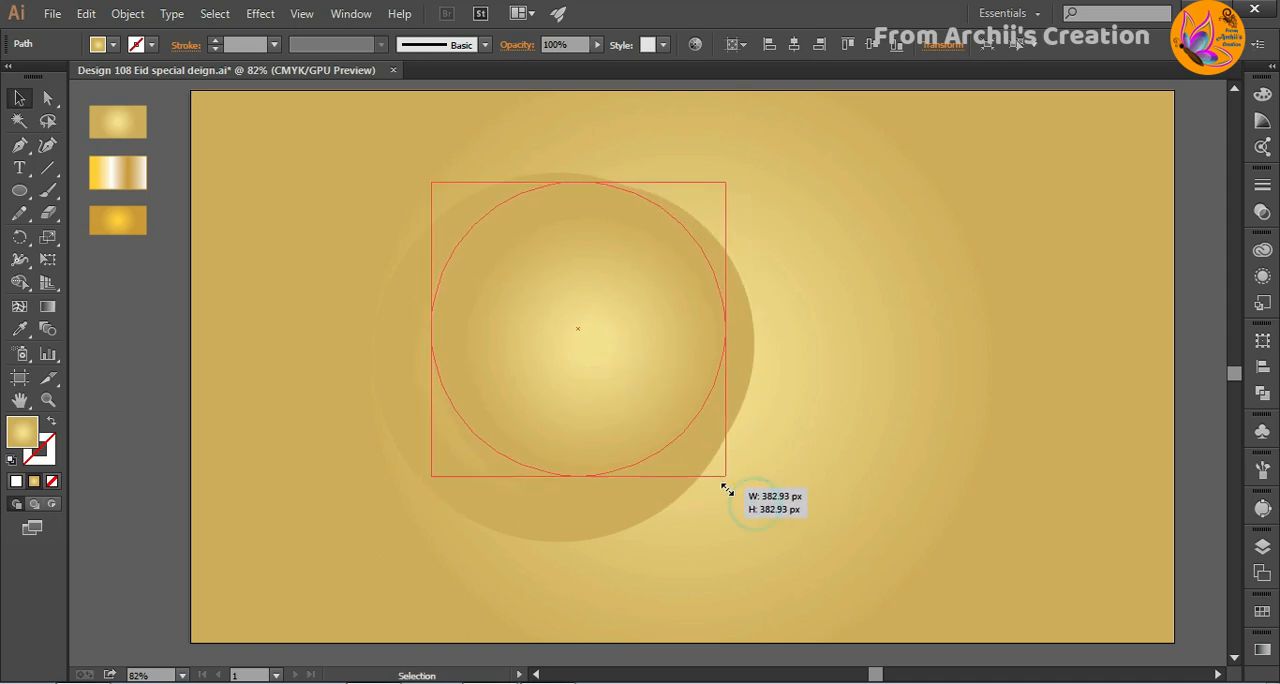
drag(620, 390, 656, 397)
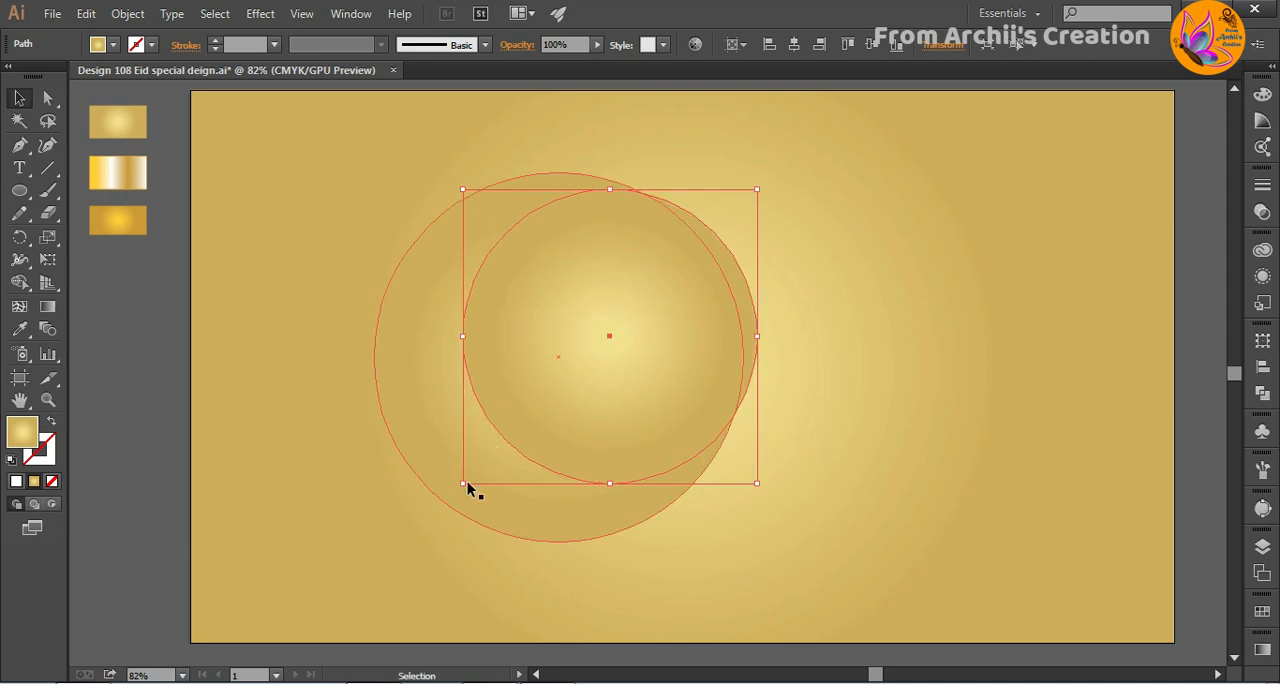
drag(463, 484, 443, 494)
- Duplicate the inner circle toward the upper right and shrink the copy to outline a second crescent inside the first
drag(598, 370, 726, 306)
click(855, 422)
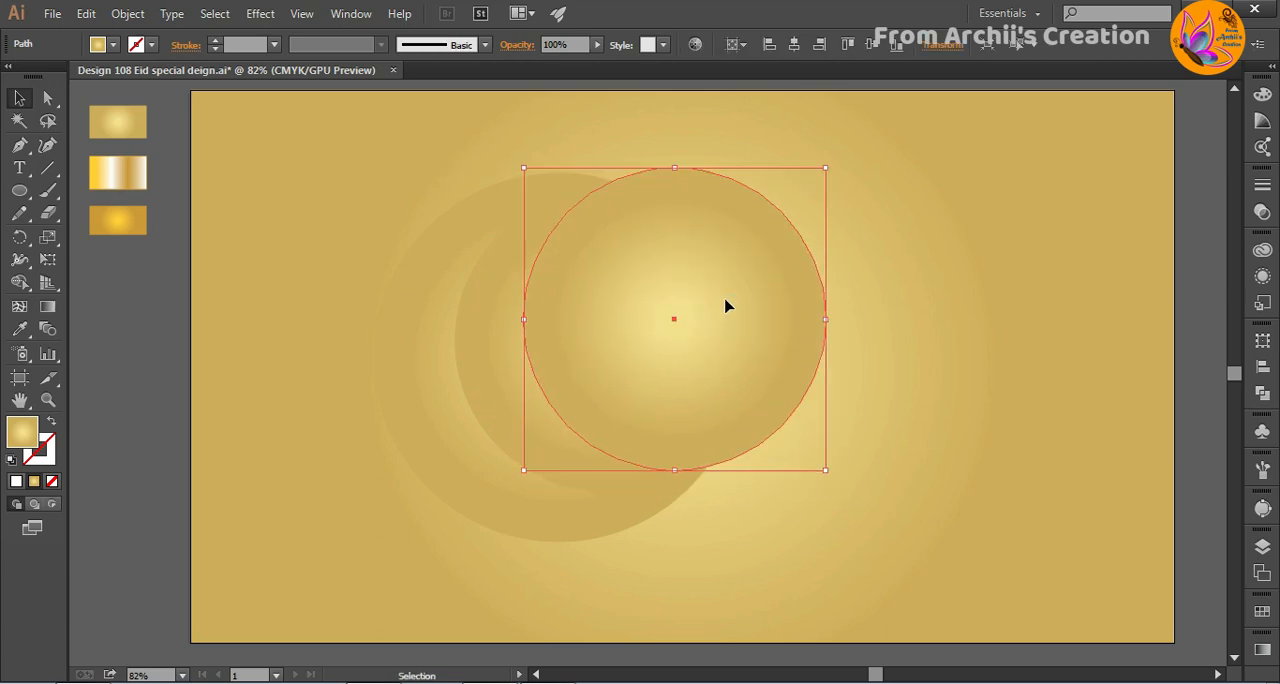
drag(828, 475, 797, 441)
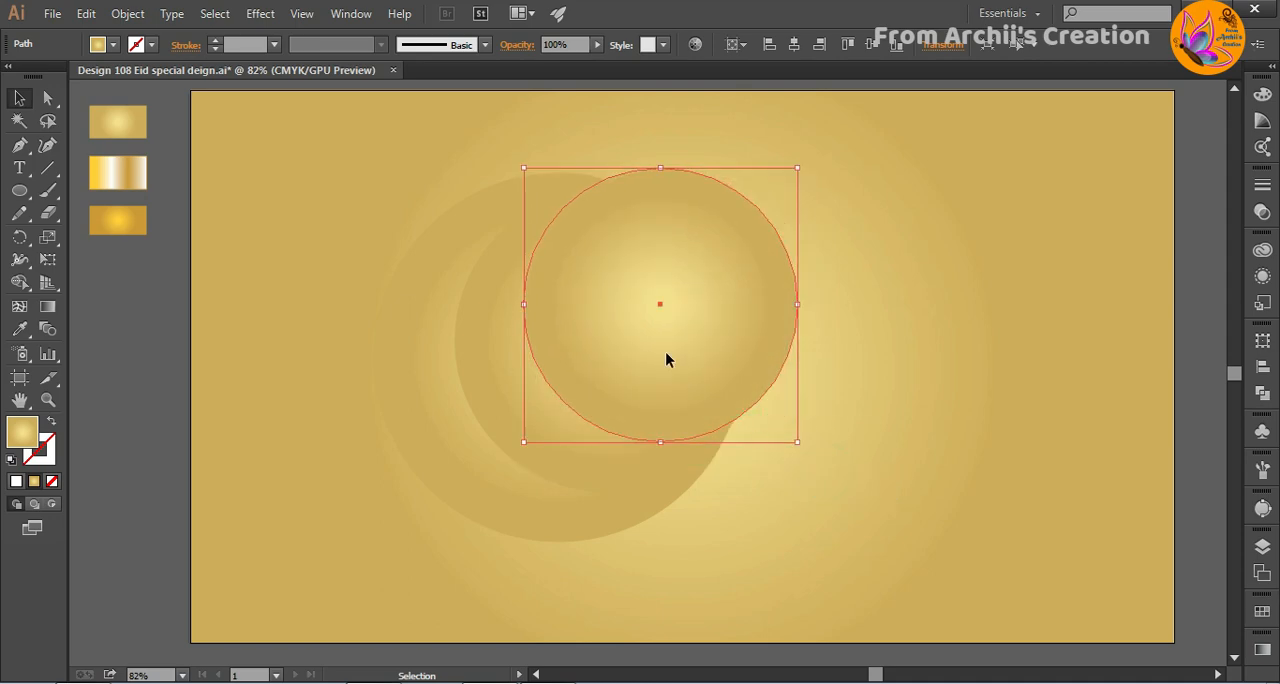
mouse_move(669, 357)
mouse_down()
mouse_move(668, 374)
mouse_move(656, 358)
mouse_up()
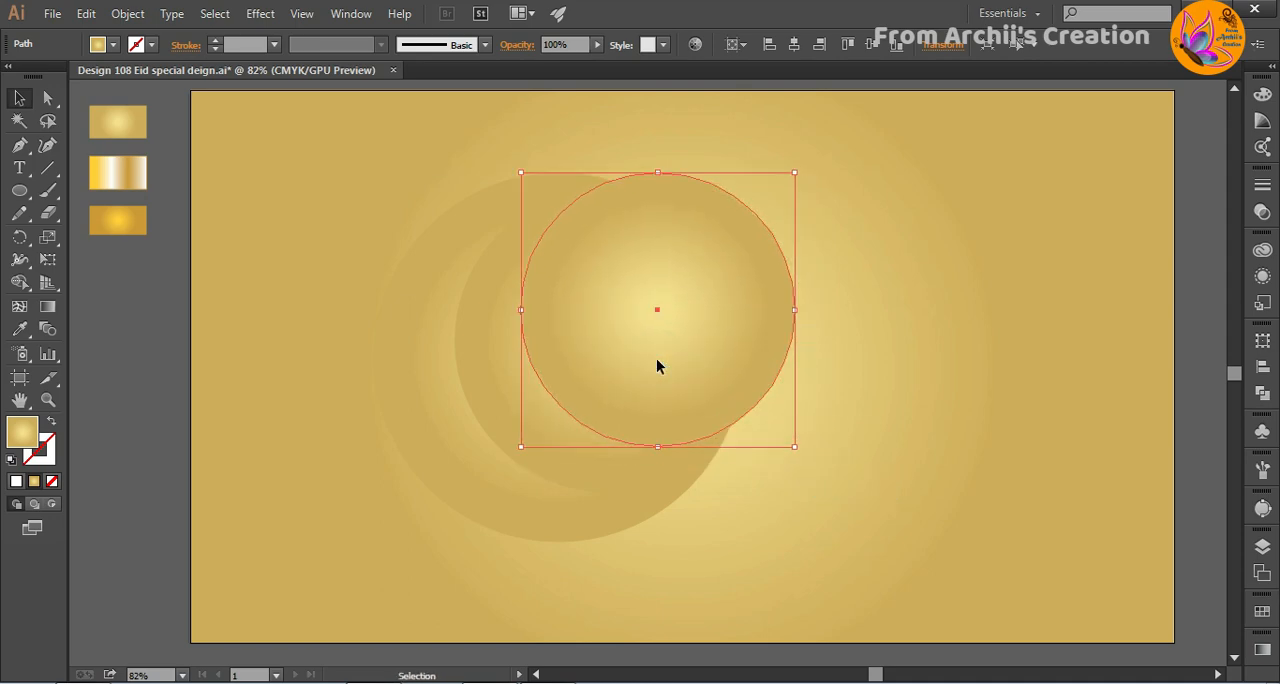
click(897, 409)
- Duplicate the two smaller circles together and place the copies at the right side of the artboard
click(641, 303)
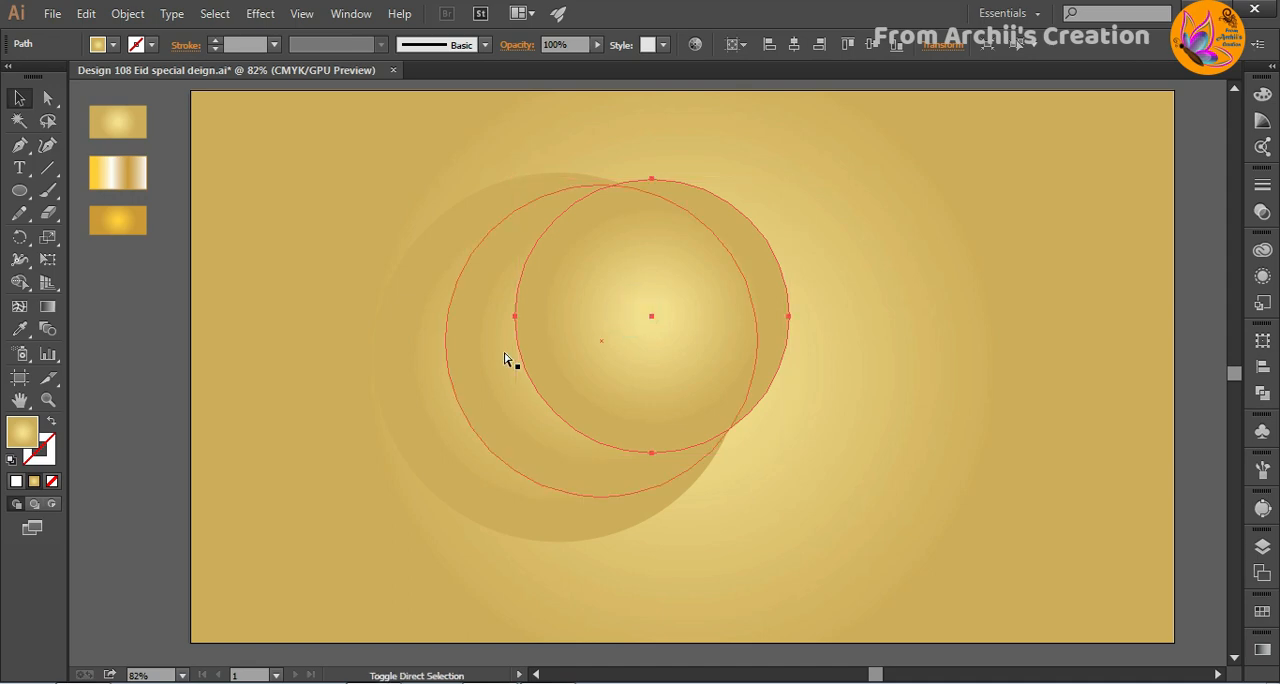
shift+click(497, 349)
drag(598, 351, 1029, 400)
click(838, 174)
double_click(726, 316)
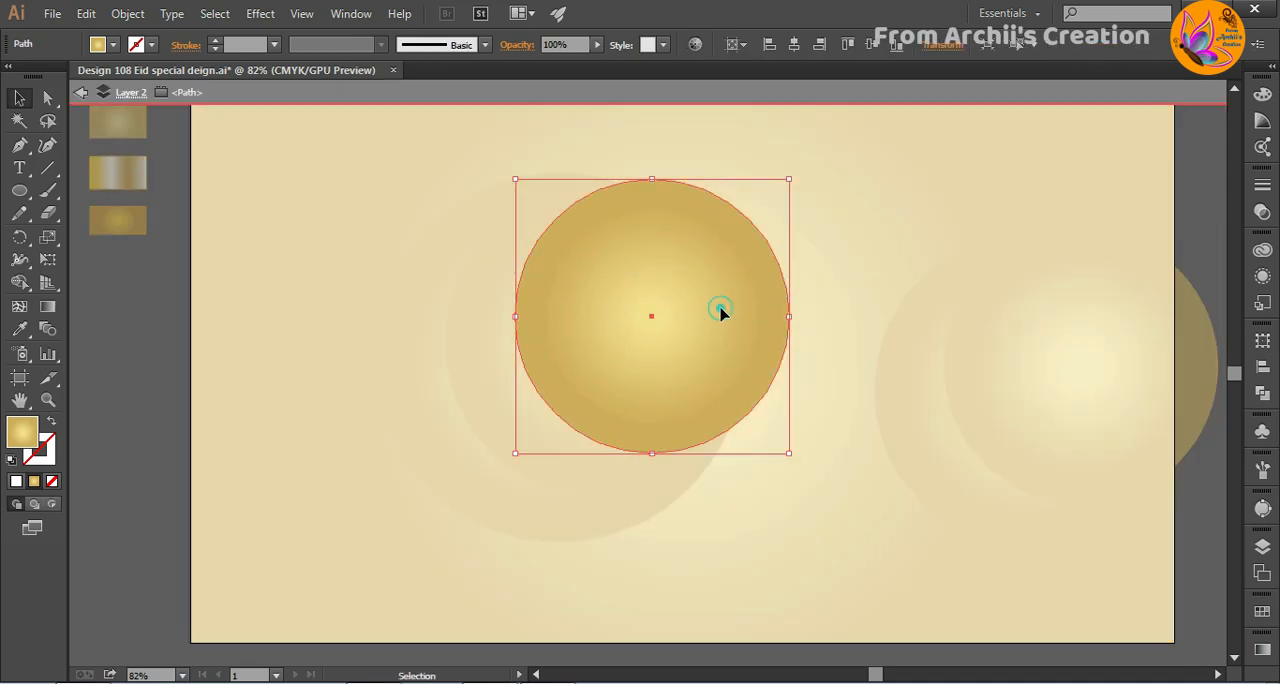
click(912, 185)
click(80, 92)
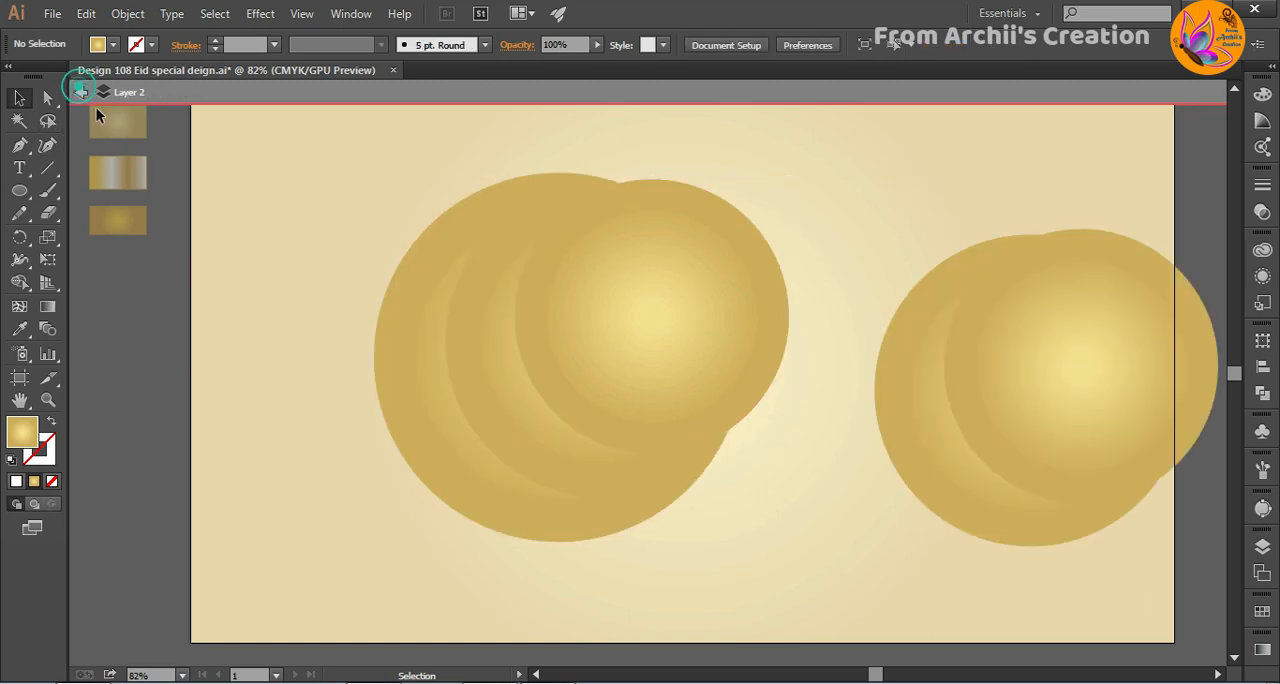
click(80, 92)
click(237, 358)
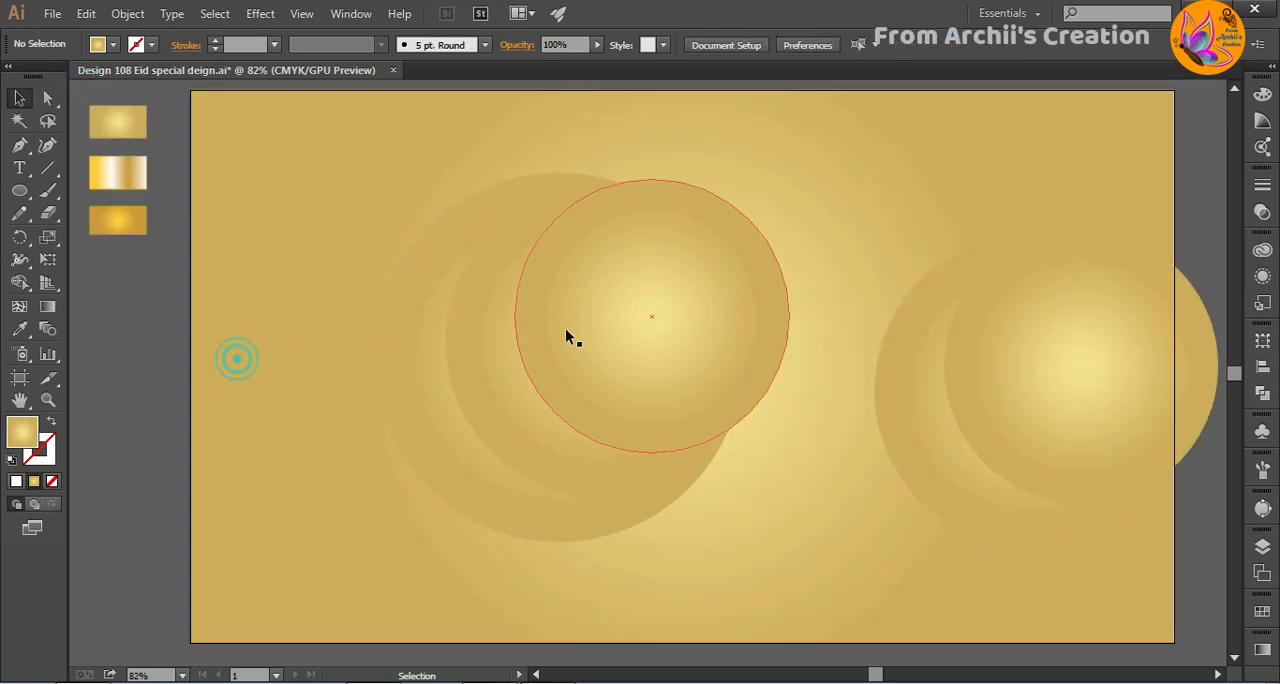
- Move the smallest circle aside and cut the medium circle out of the large one with Shape Builder, leaving a crescent
drag(626, 344, 953, 247)
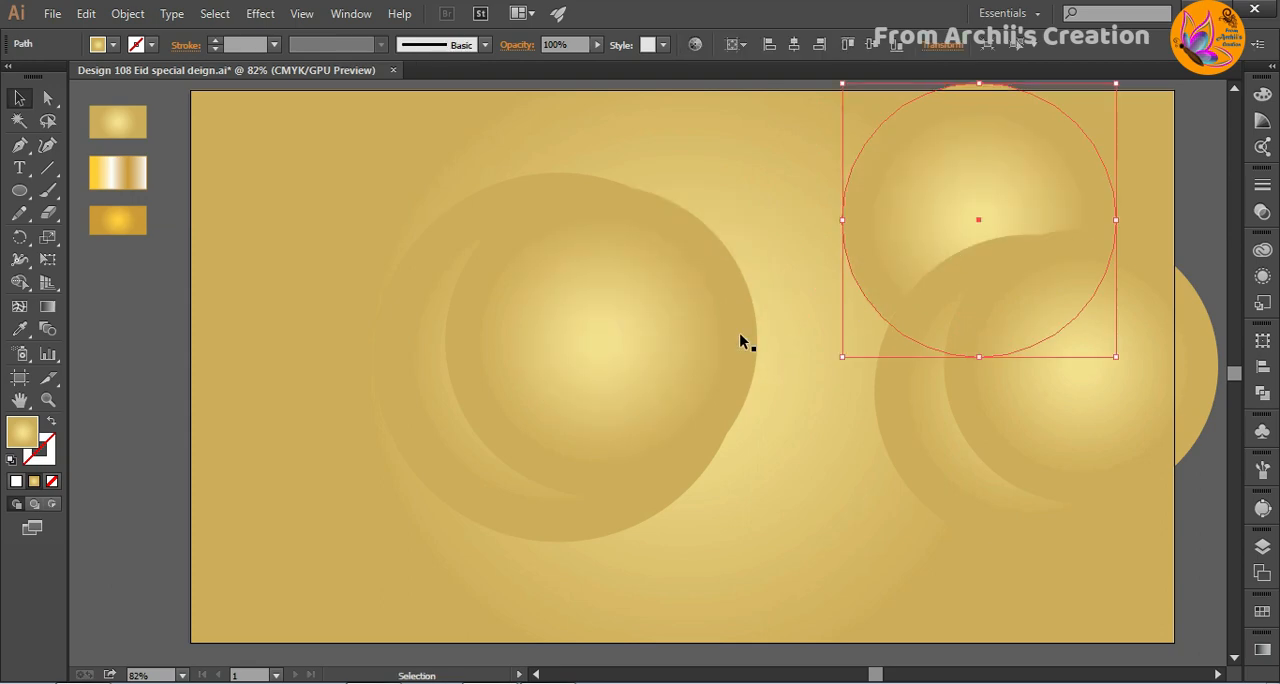
drag(412, 179, 534, 340)
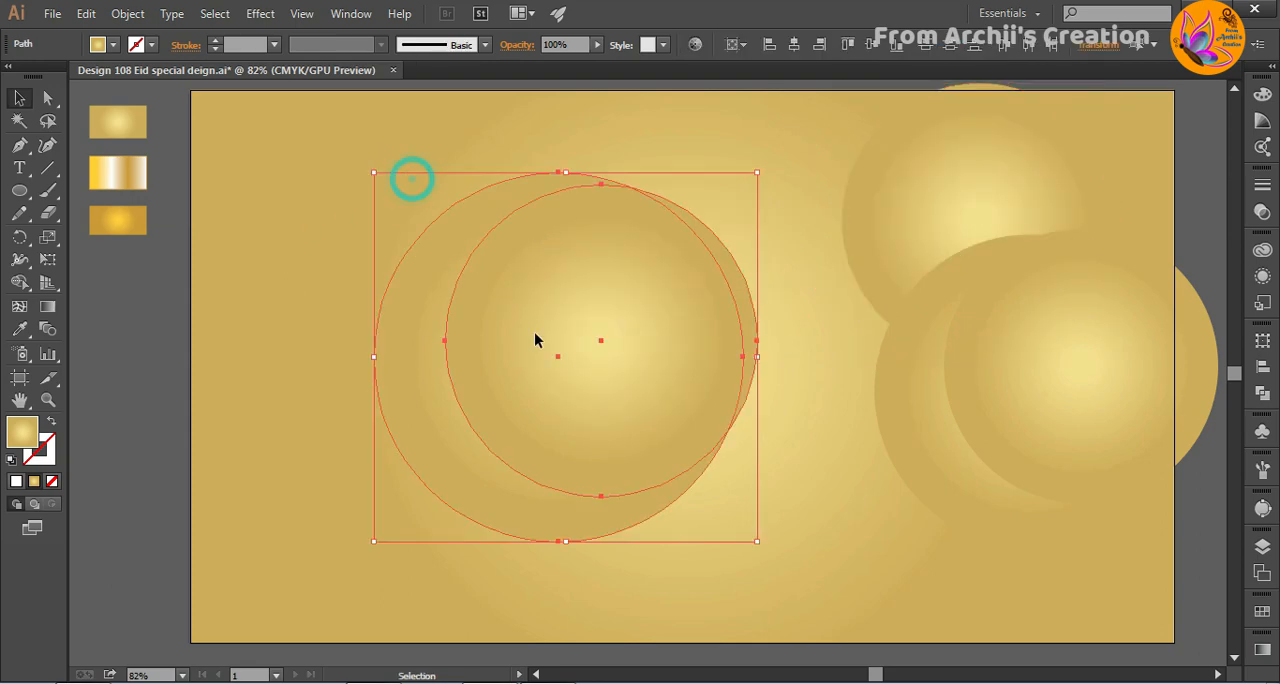
click(22, 287)
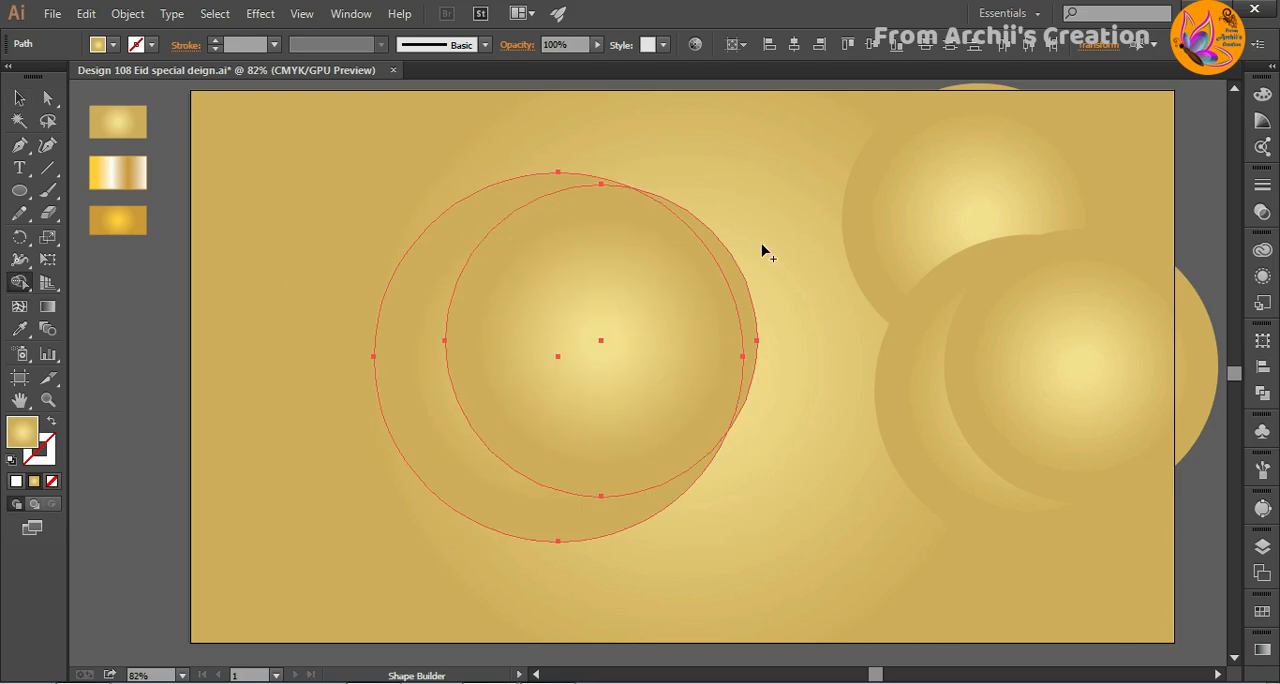
drag(762, 250, 586, 369)
click(19, 97)
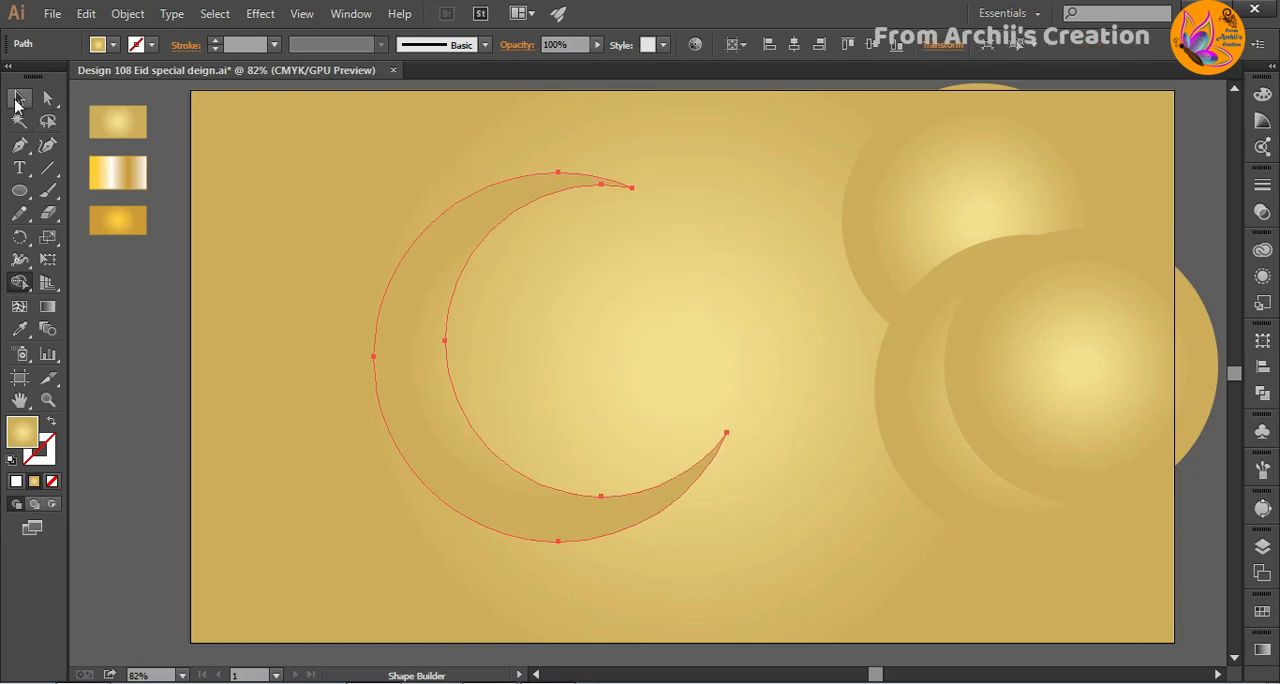
click(366, 378)
click(325, 369)
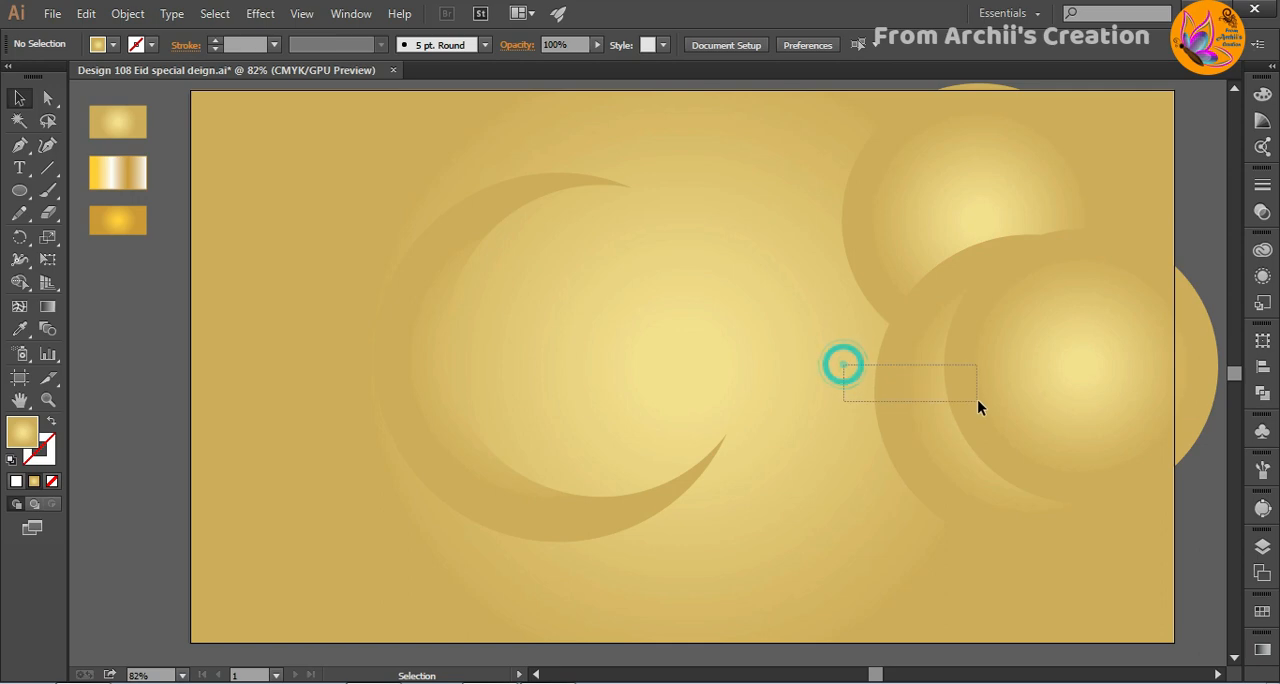
- Move the duplicated pair of circles back onto the crescent, with the medium circle fitting its inner curve
drag(977, 399, 571, 352)
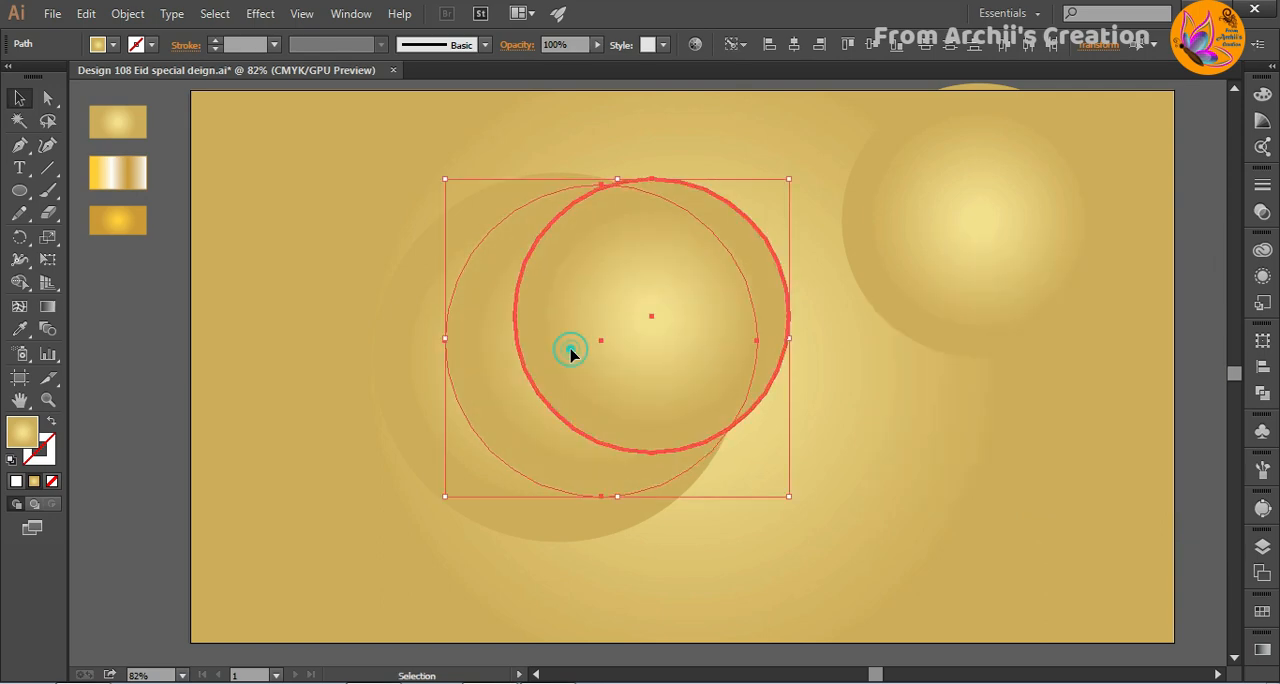
click(784, 555)
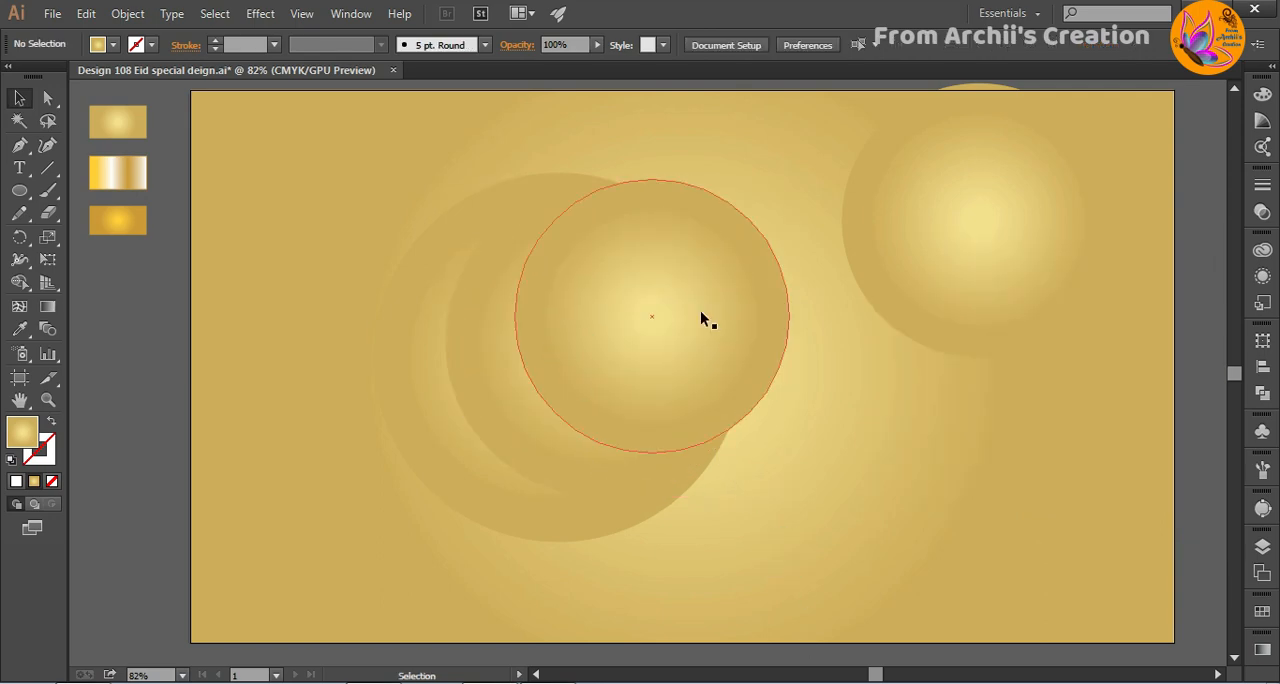
click(700, 312)
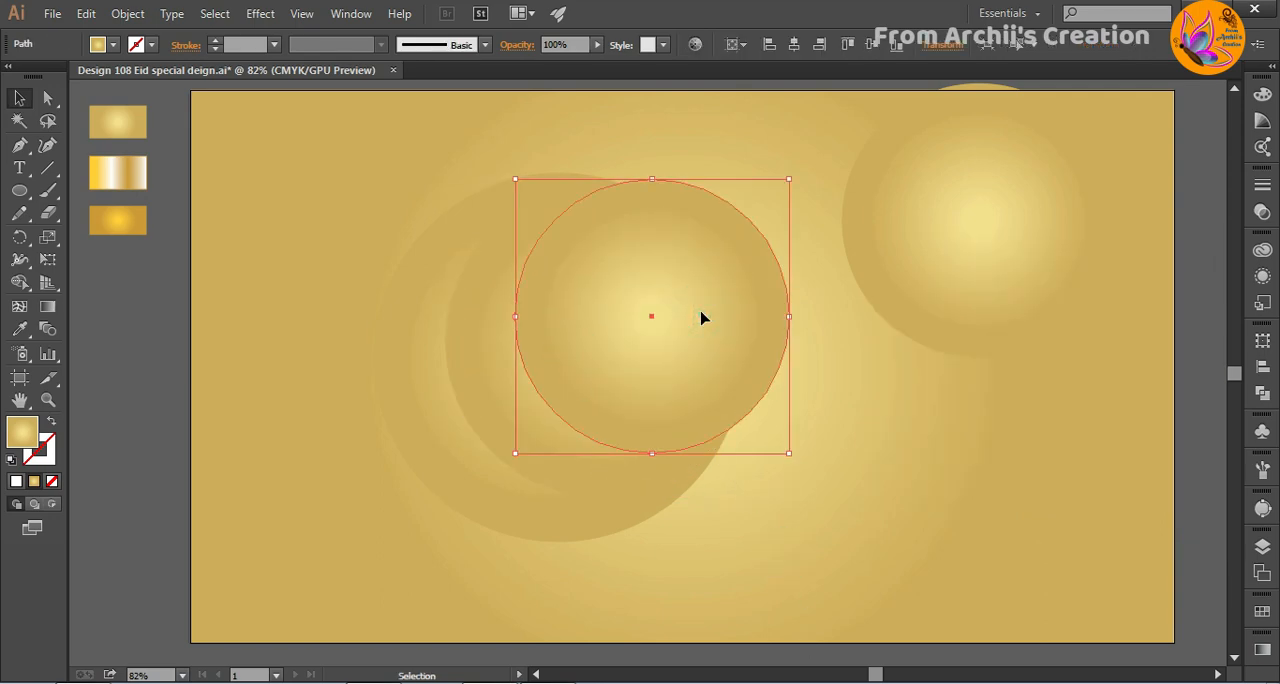
ctrl+click(507, 374)
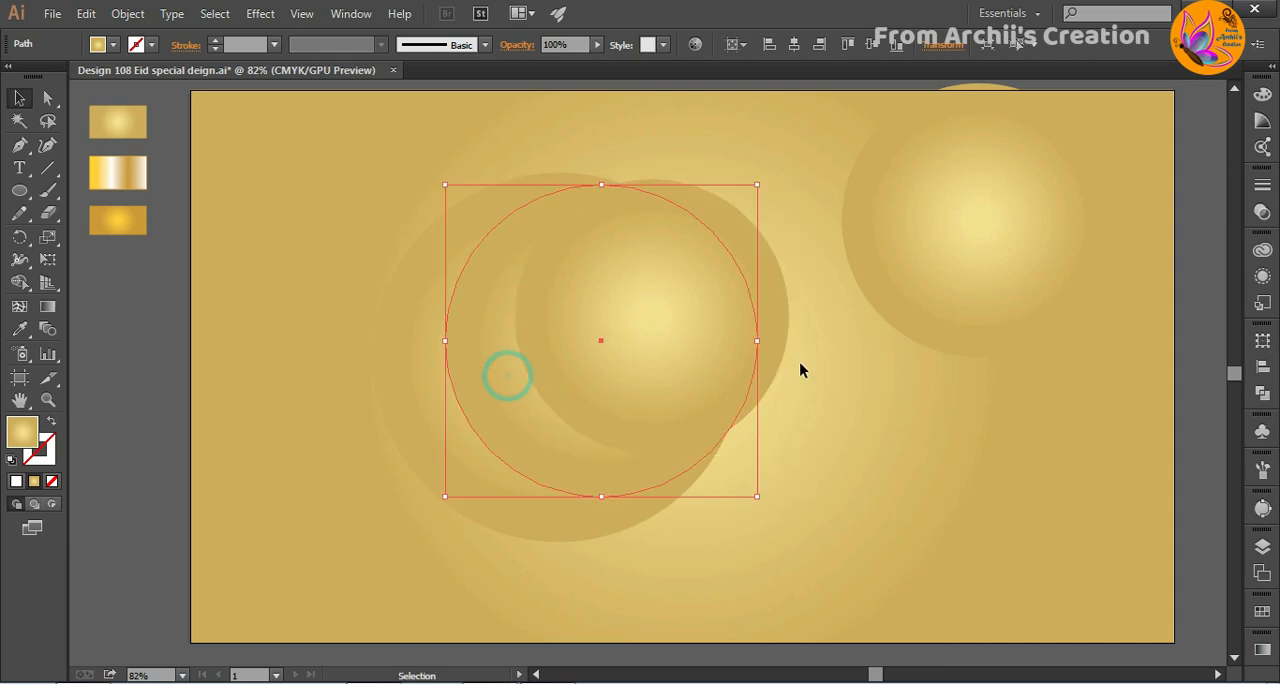
- Subtract the smaller circle from the medium circle with Minus Front to form the inner crescent
click(687, 353)
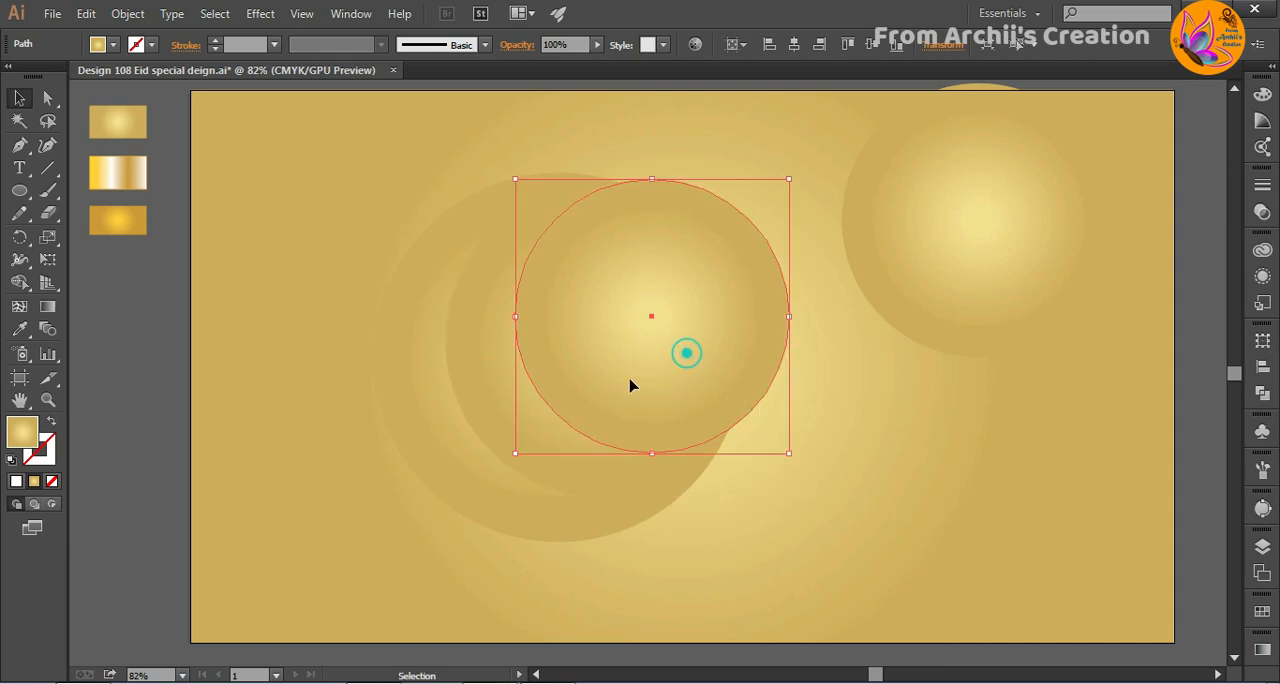
shift+click(507, 396)
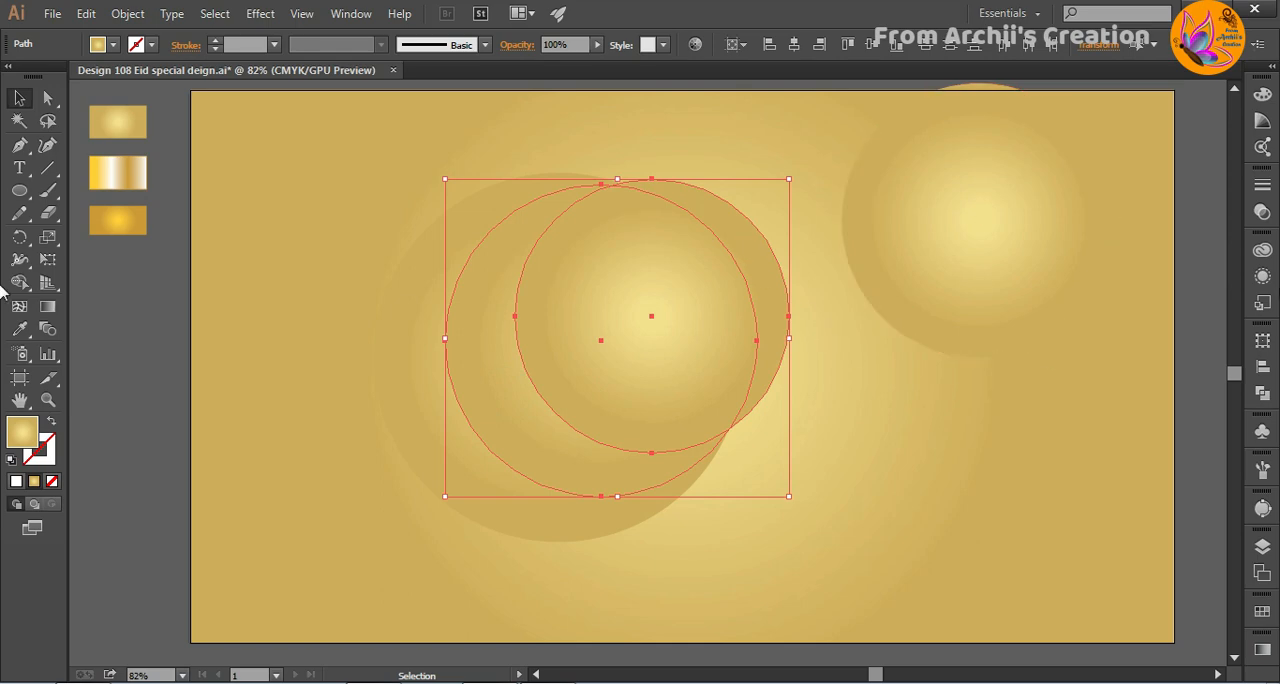
click(1263, 341)
click(1148, 328)
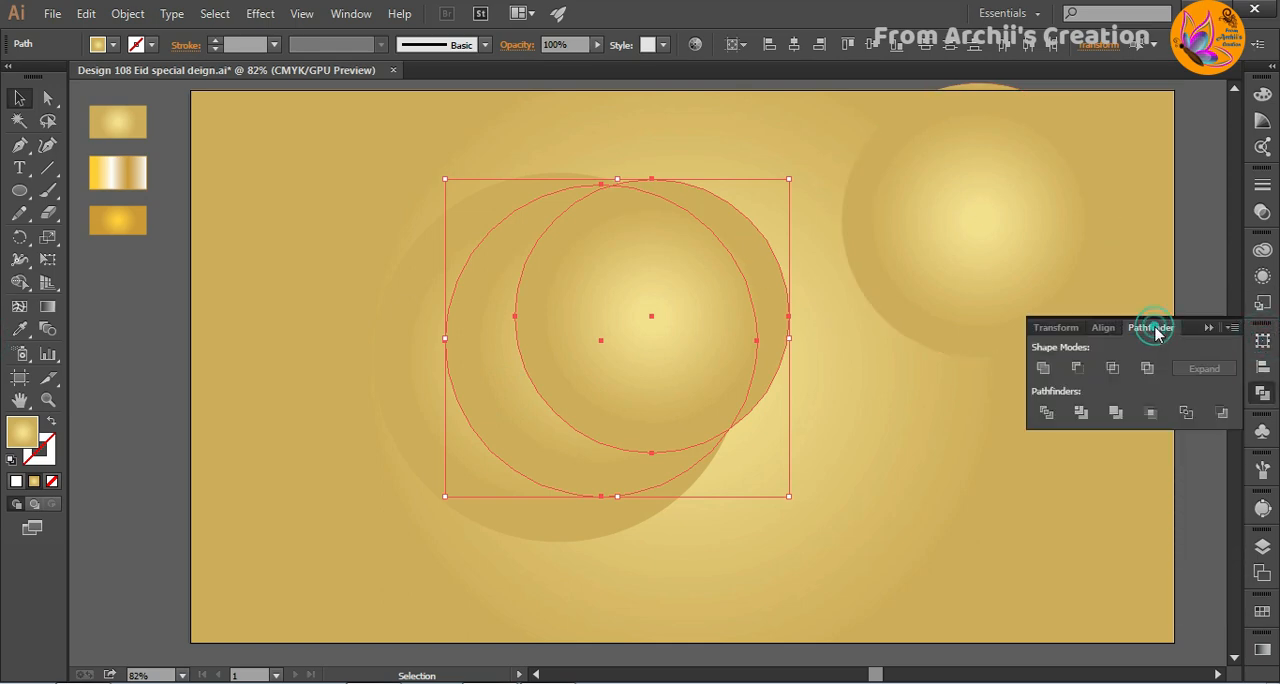
click(1080, 370)
click(789, 366)
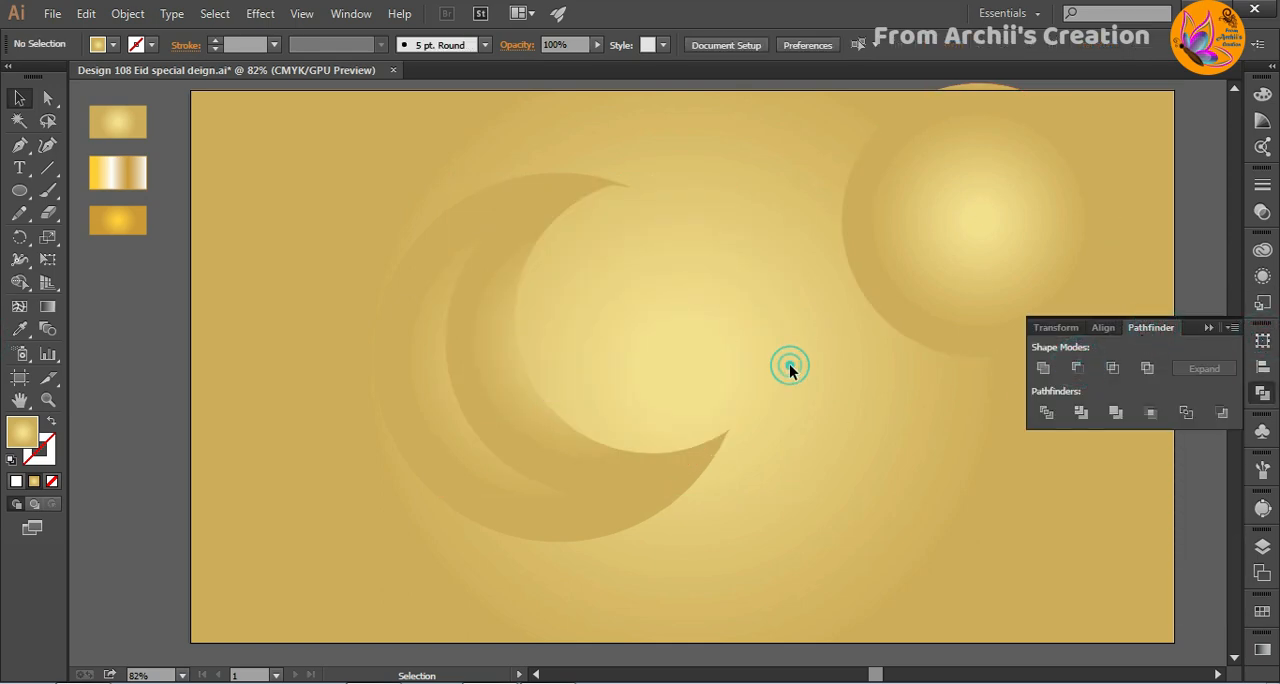
- Delete the leftover spare circle at the artboard's upper right and dismiss the Pathfinder options
click(960, 264)
key(Delete)
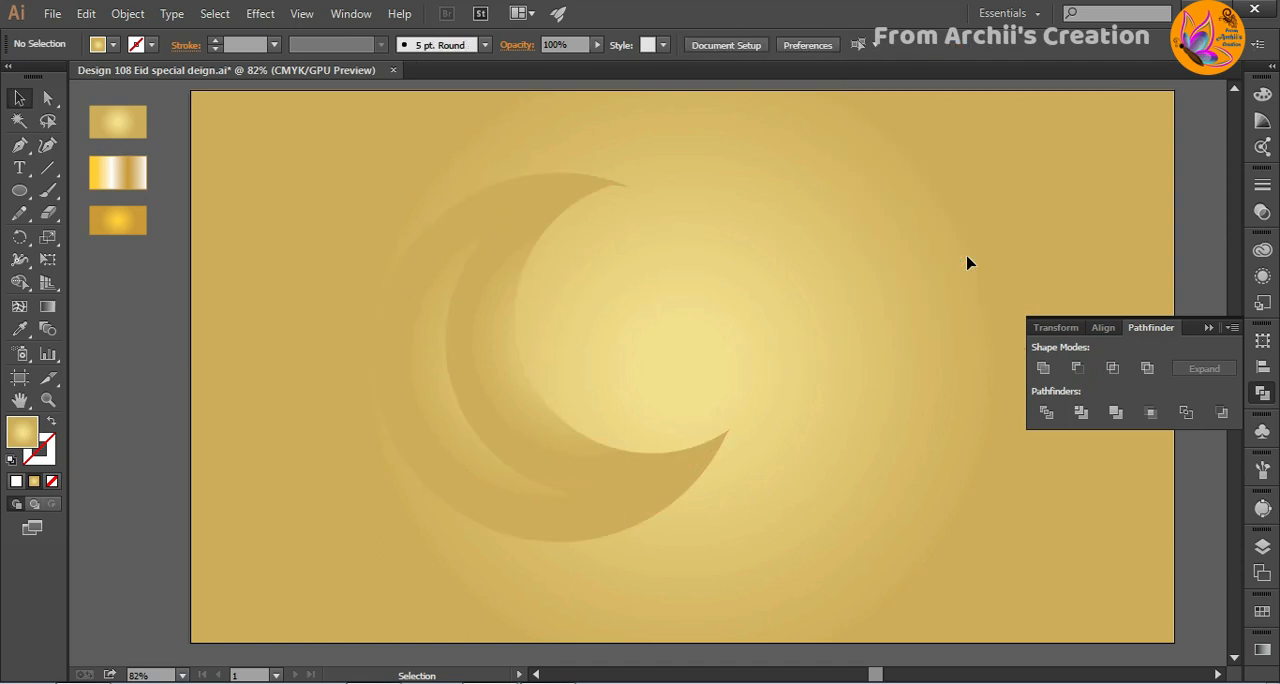
click(1205, 330)
- Select the outer crescent and display the gradient and swatch settings together beside it
key(ctrl+a)
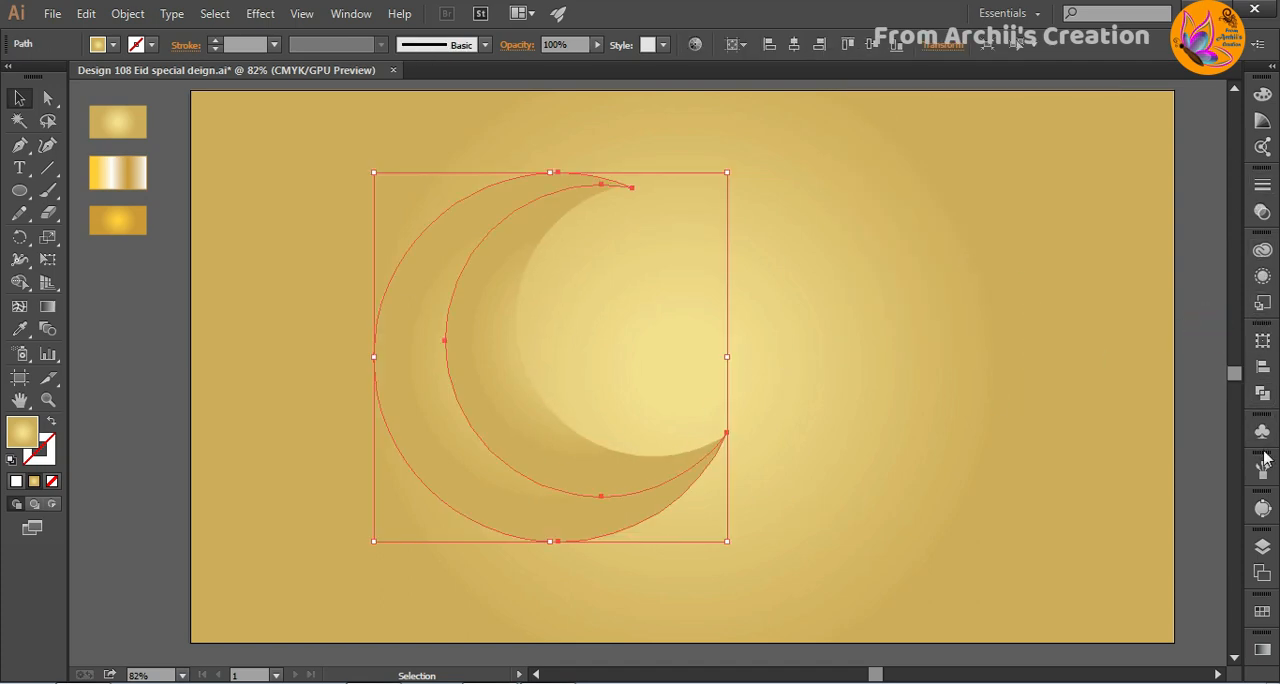
click(1262, 648)
drag(1140, 455, 1027, 203)
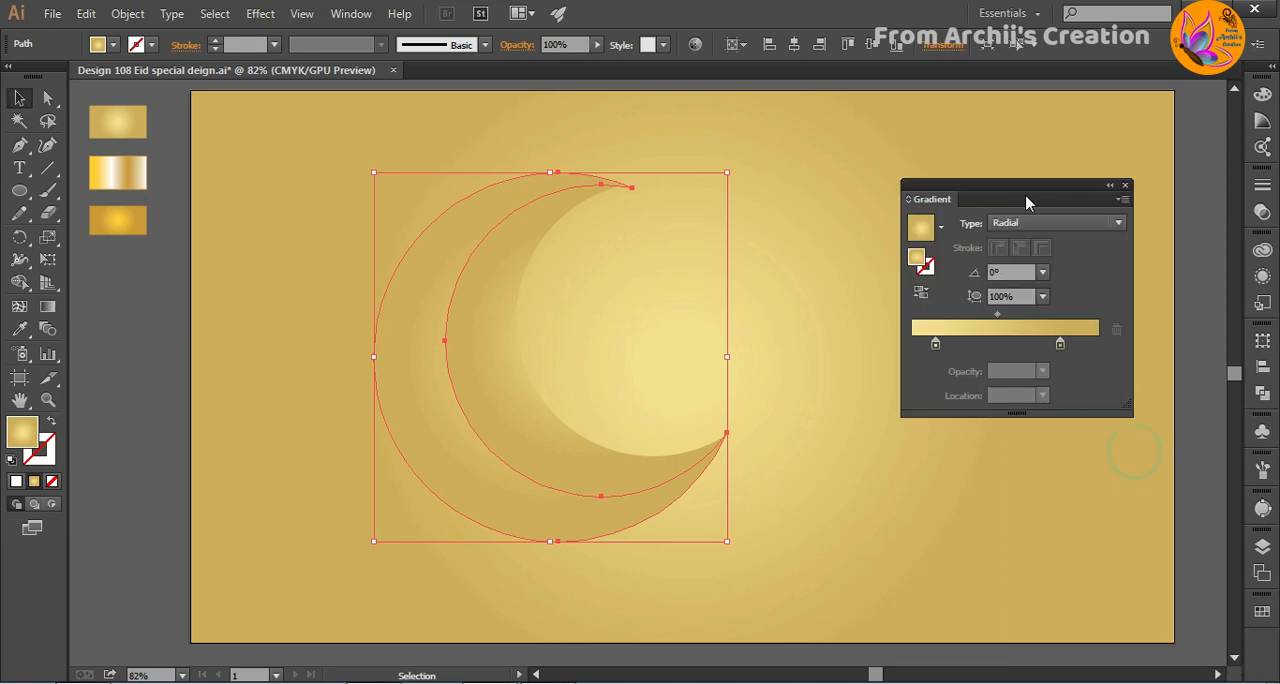
drag(999, 184, 981, 130)
click(1263, 612)
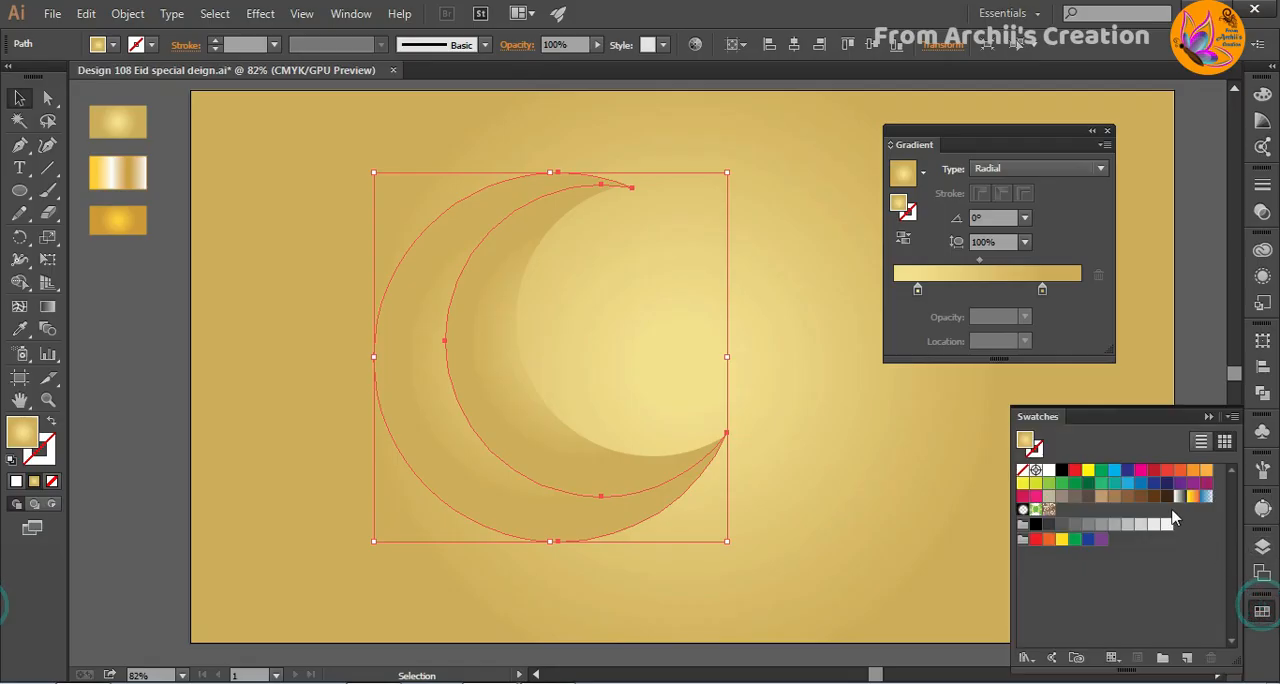
drag(1128, 425, 1006, 375)
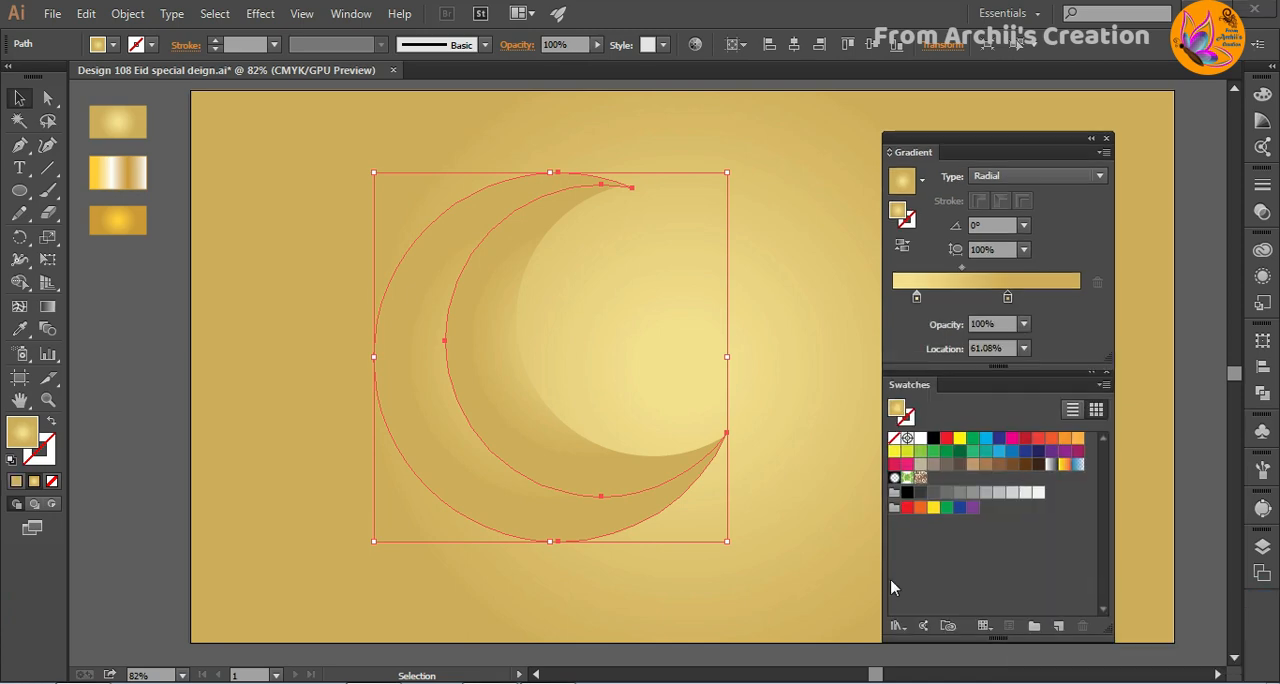
- Move the crescent gradient's light gold stop to about 62% and recolour the other stop dark brown
drag(917, 299, 1009, 300)
double_click(942, 299)
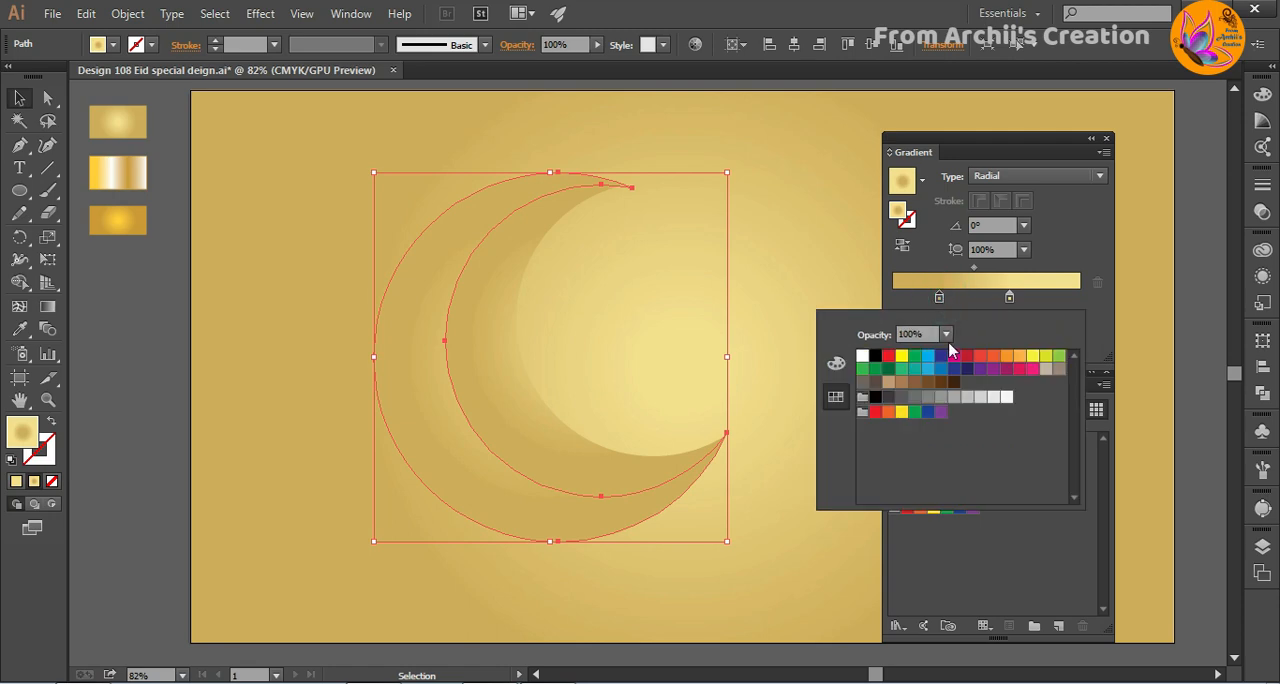
click(945, 383)
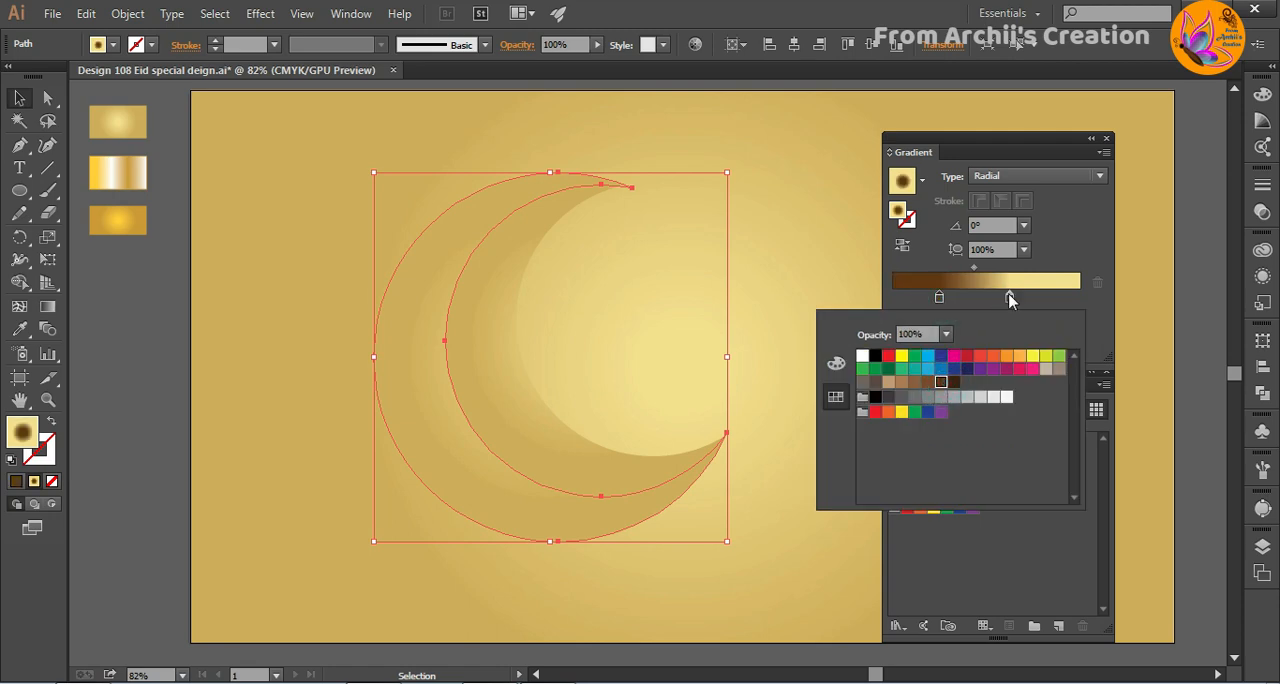
click(1008, 297)
click(1076, 444)
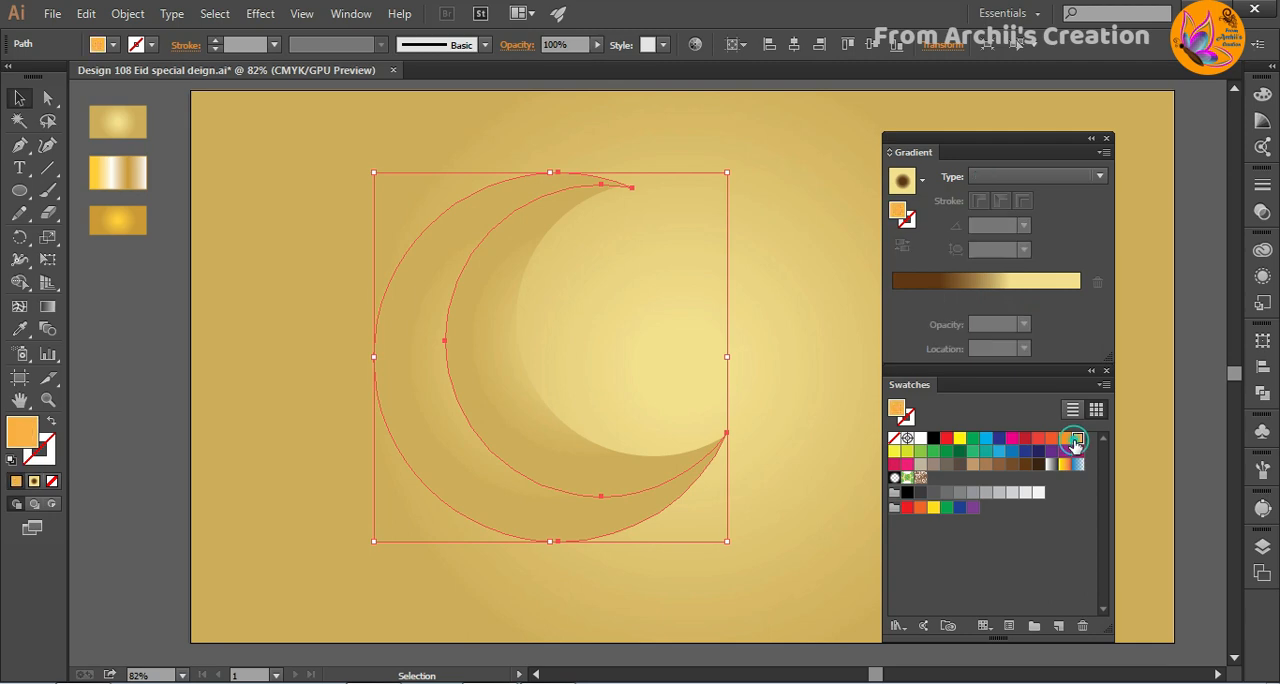
click(995, 282)
- Switch the light gradient stop's colour to RGB mode and lower its blue value for a brighter yellow
click(1010, 297)
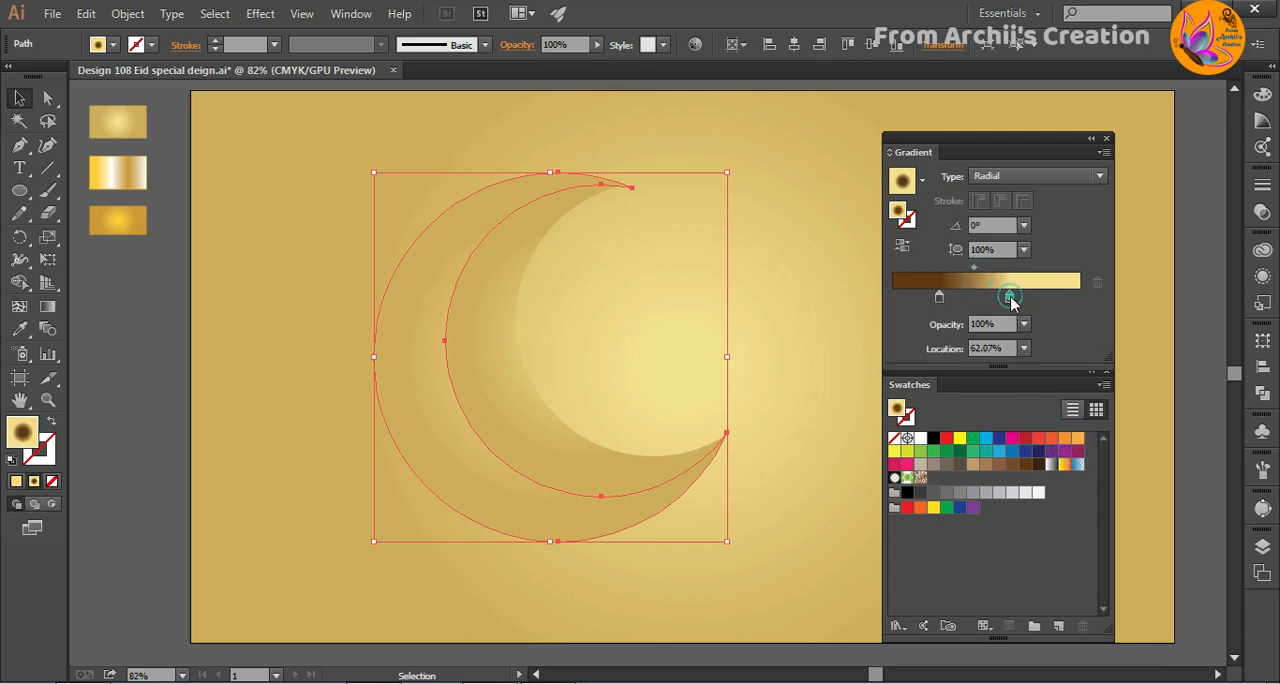
double_click(1010, 297)
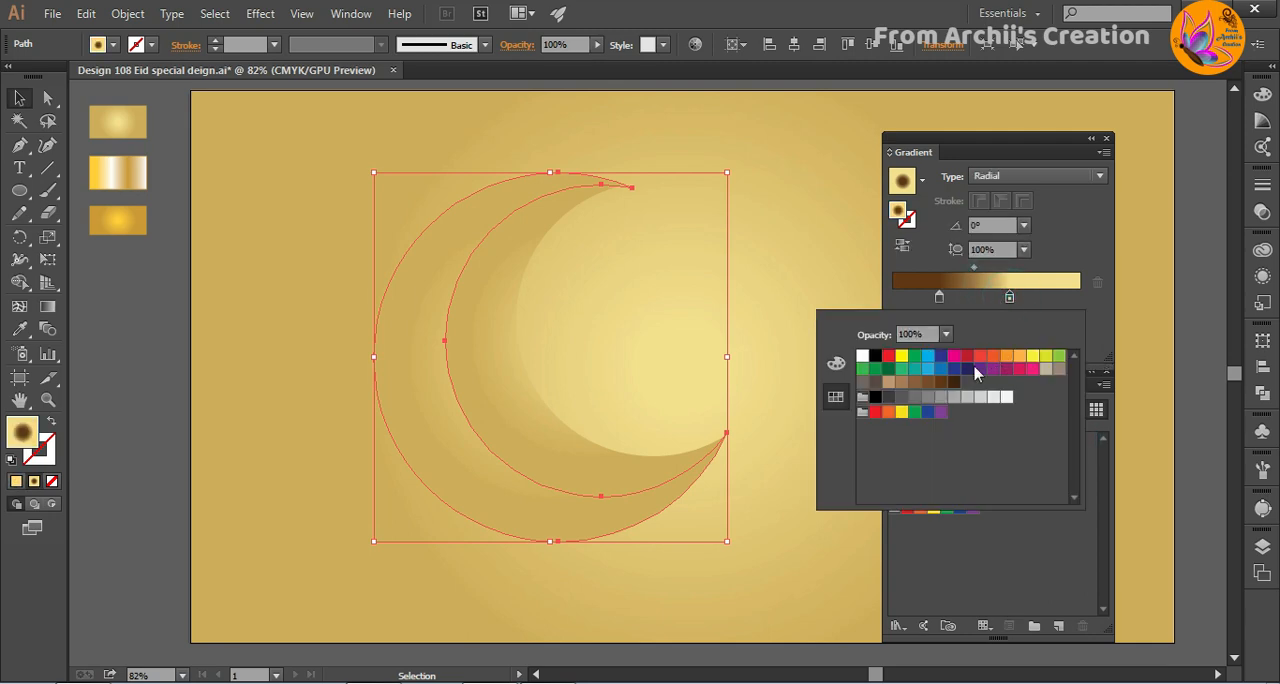
click(836, 363)
click(1074, 317)
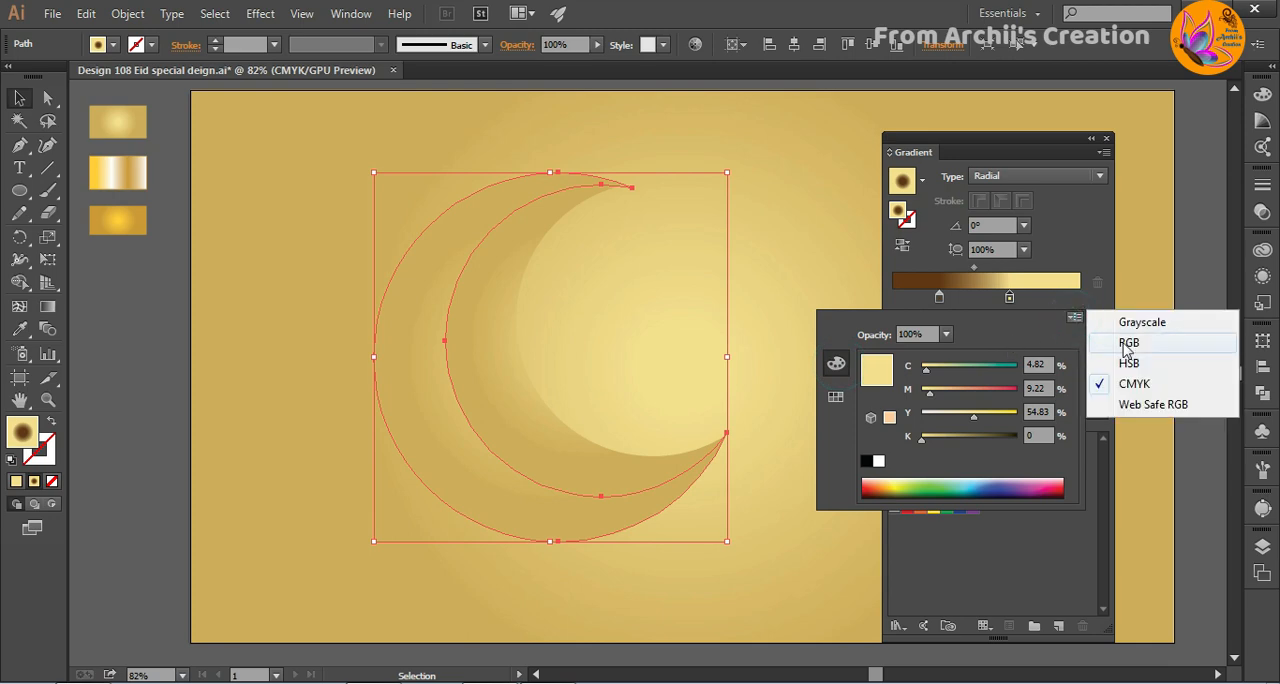
click(1122, 340)
drag(973, 434, 946, 434)
click(1010, 298)
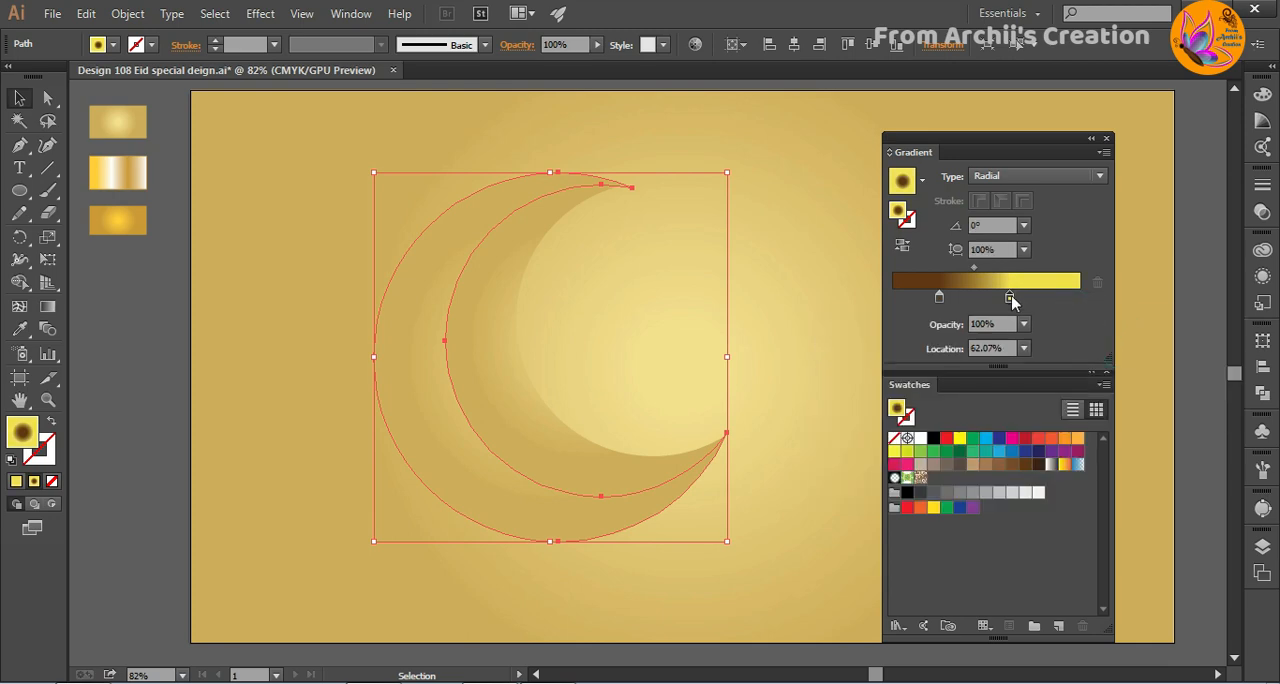
- Add a gradient stop at the far end beyond the yellow one and colour it white
click(1011, 299)
double_click(1080, 300)
click(880, 461)
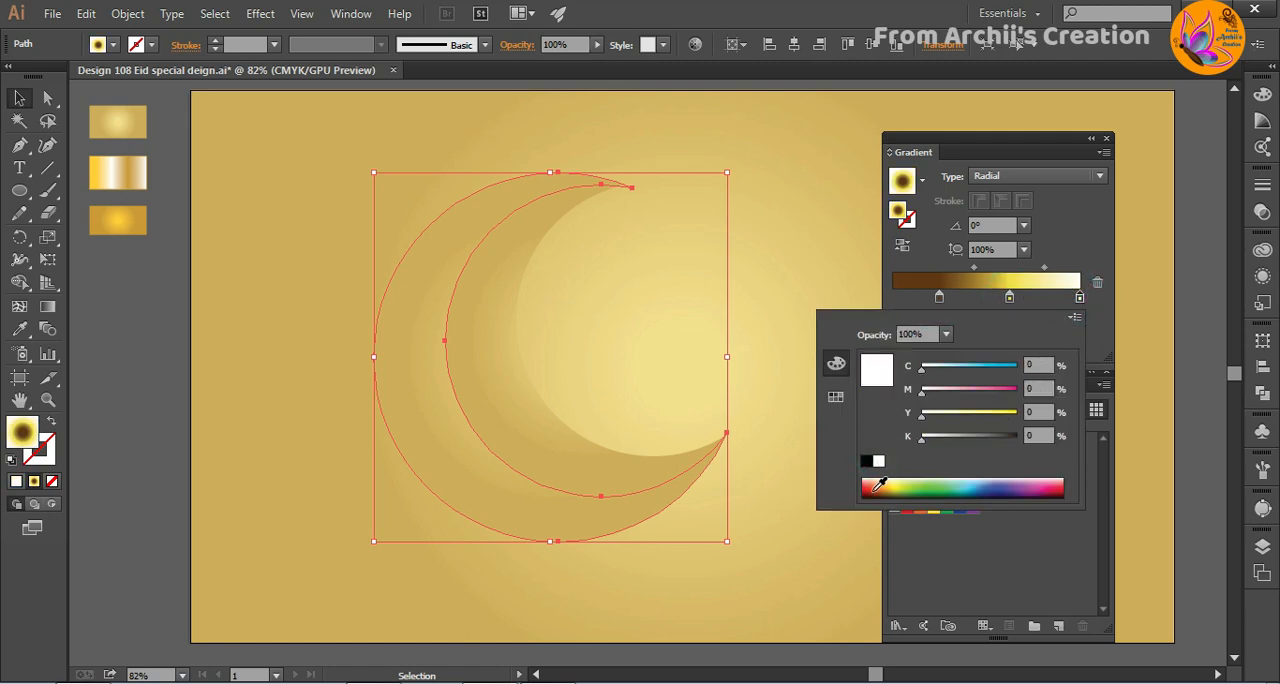
- Move the crescent gradient's brown and yellow stops closer together and set the white stop's location to 90%
click(851, 537)
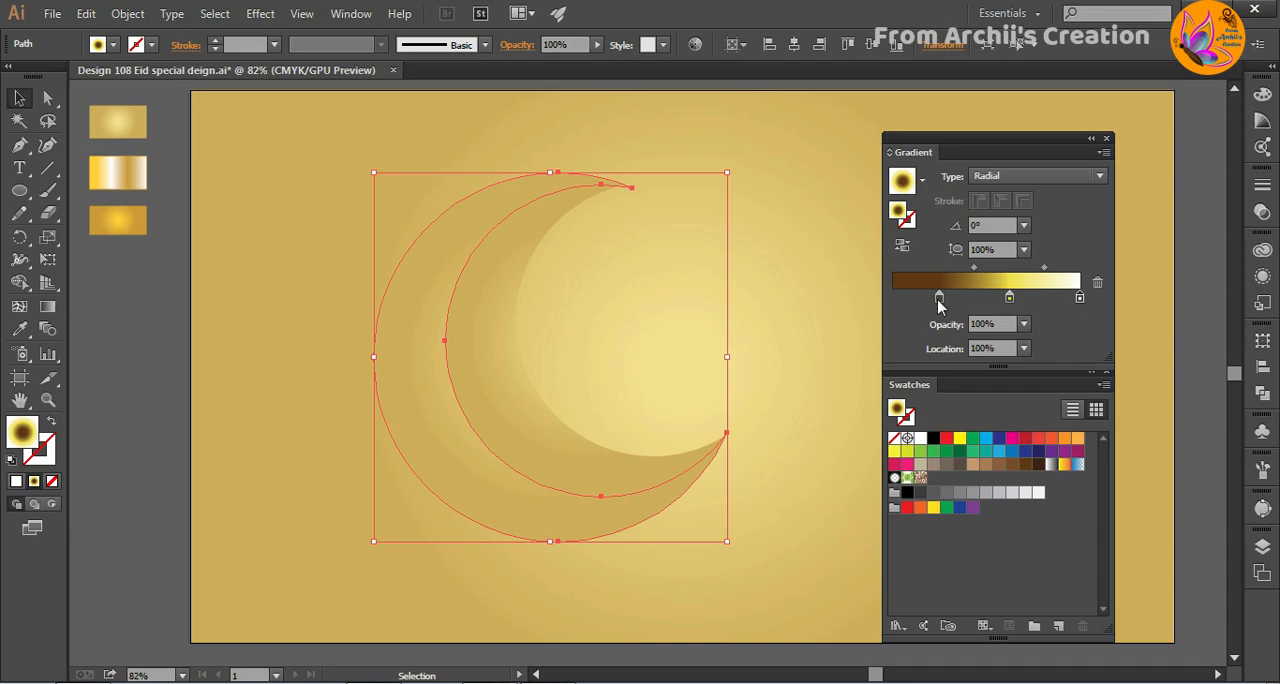
click(1023, 348)
click(1043, 449)
scroll(997, 343, up, 3)
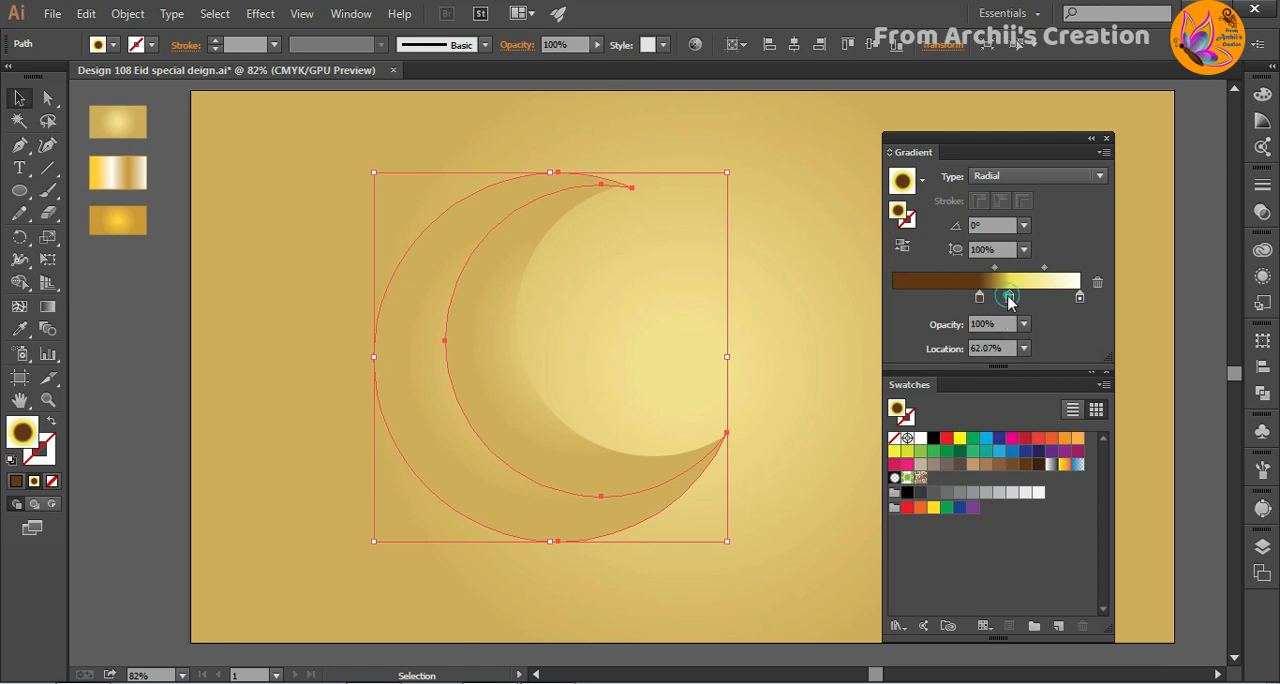
click(1023, 348)
click(1052, 486)
click(1079, 299)
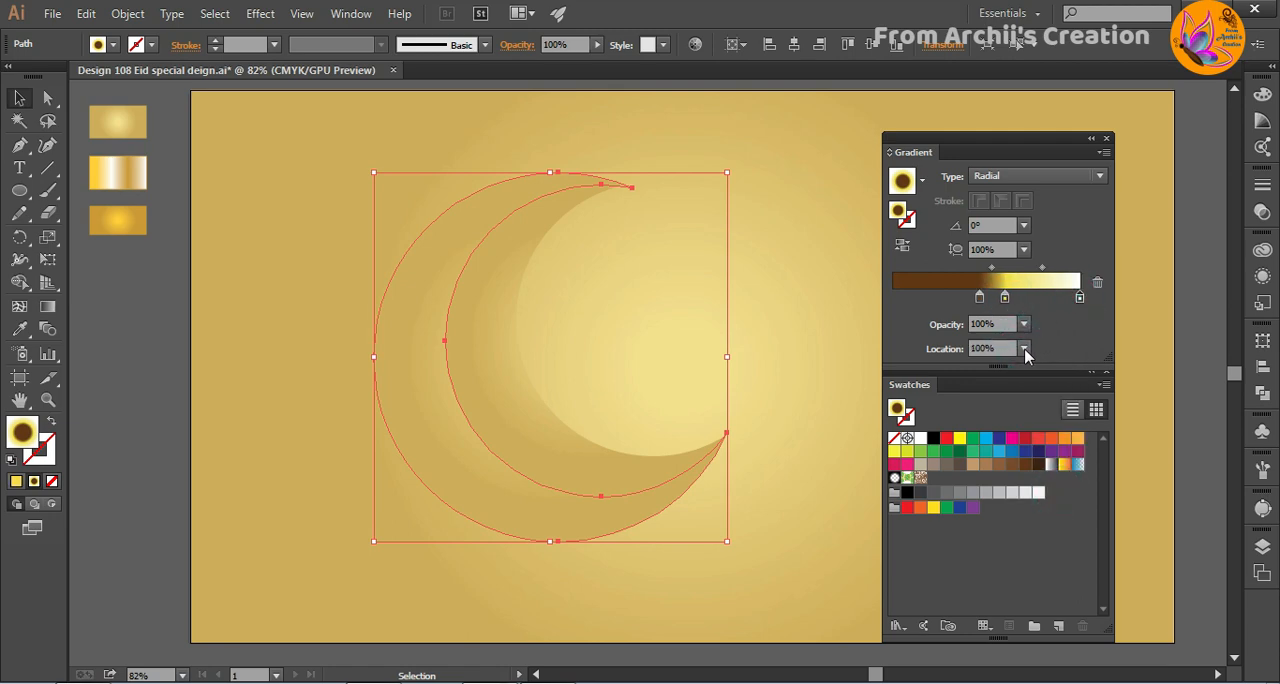
click(1023, 348)
click(1046, 552)
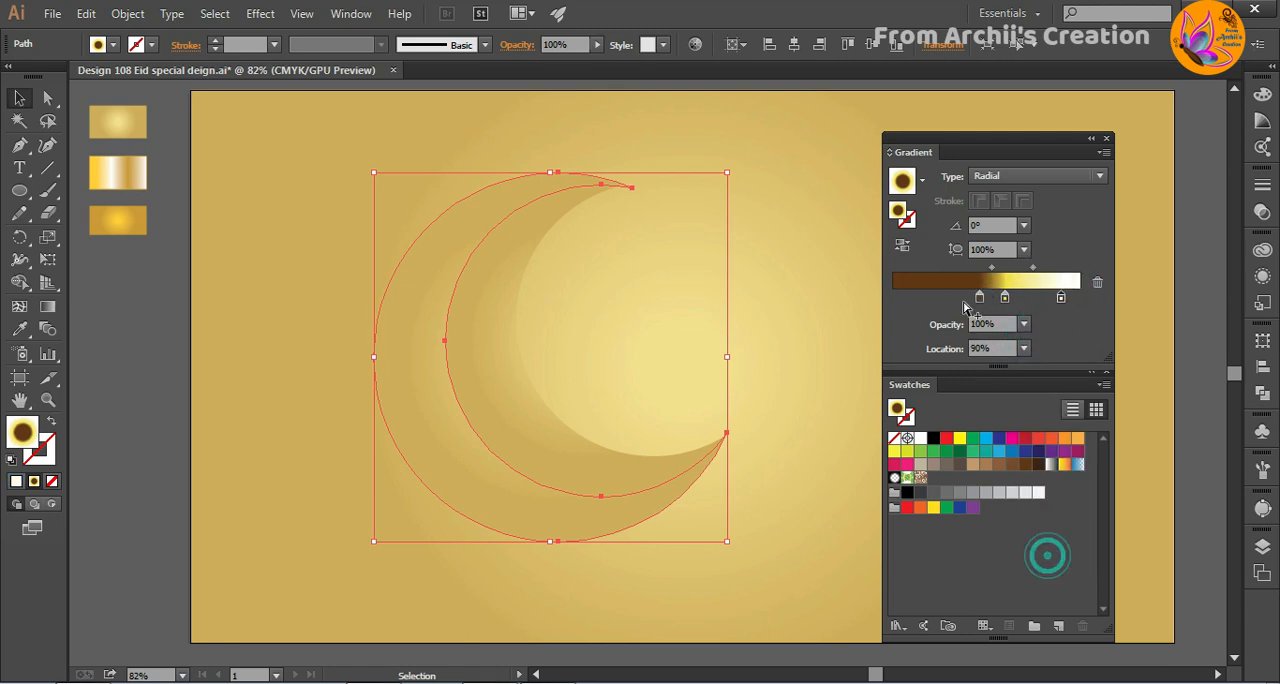
- Hide the locked crescent path and respace the gradient stops to about 44% brown, 71% yellow and 100% white
click(1263, 544)
click(1041, 549)
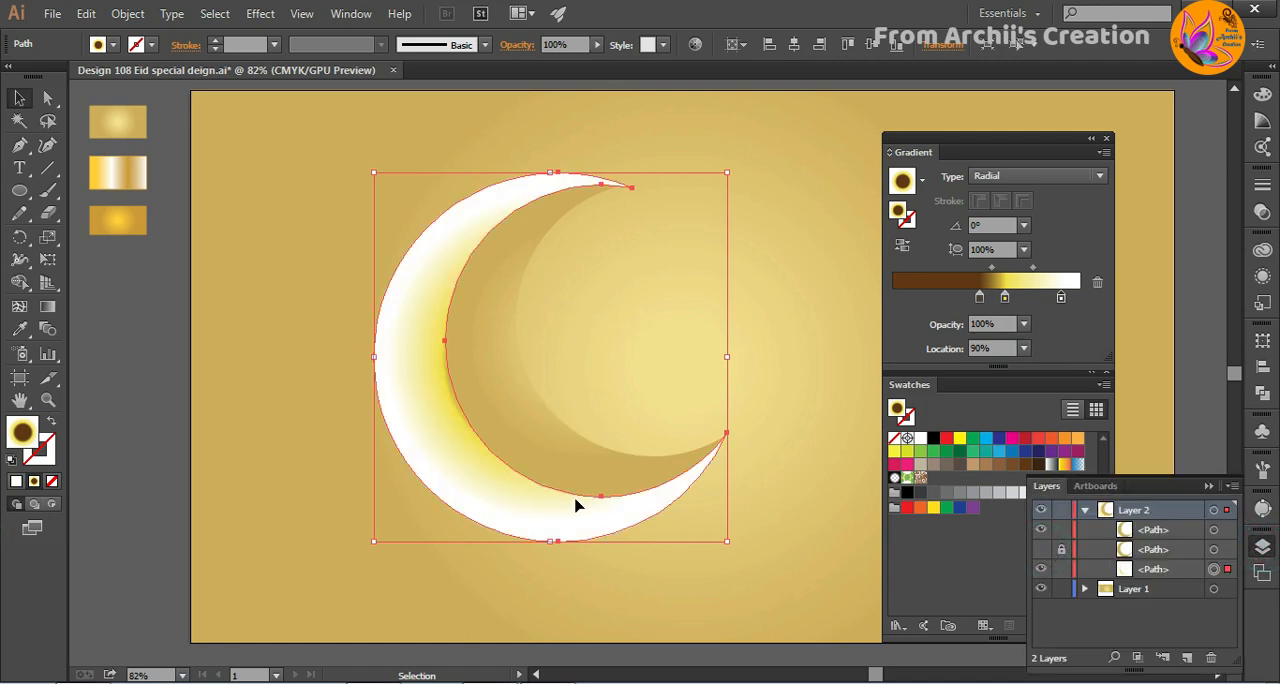
click(1200, 479)
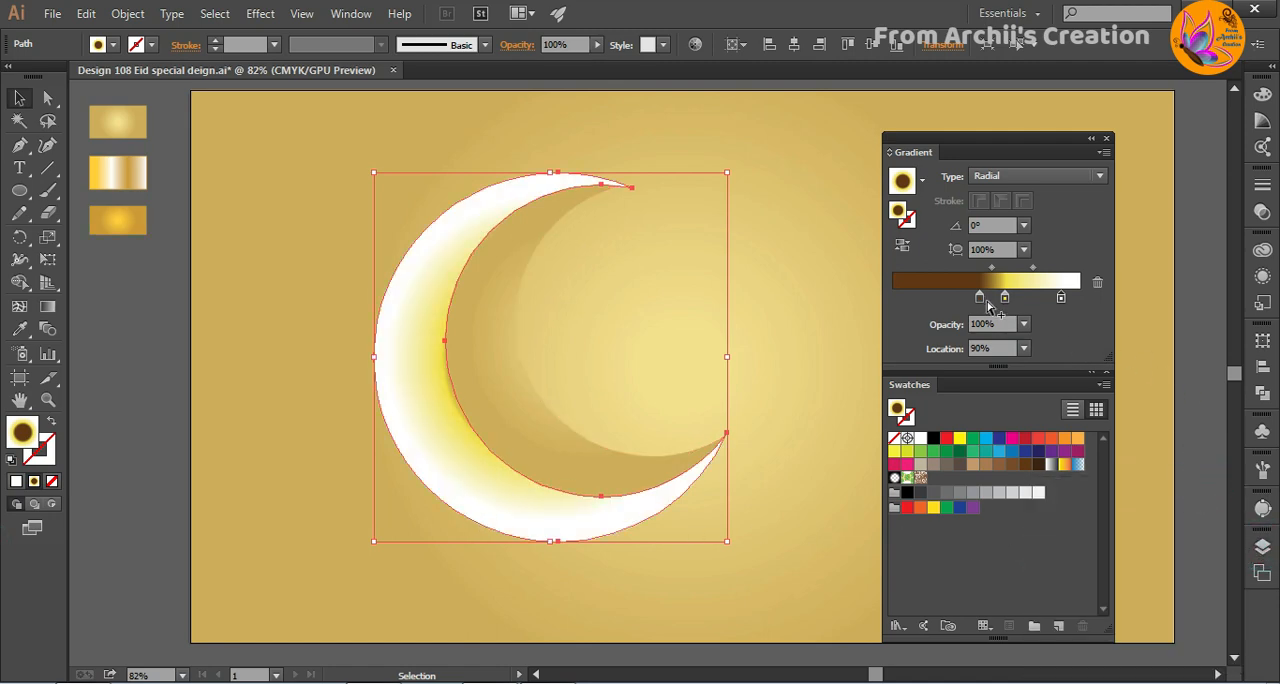
drag(980, 297, 956, 297)
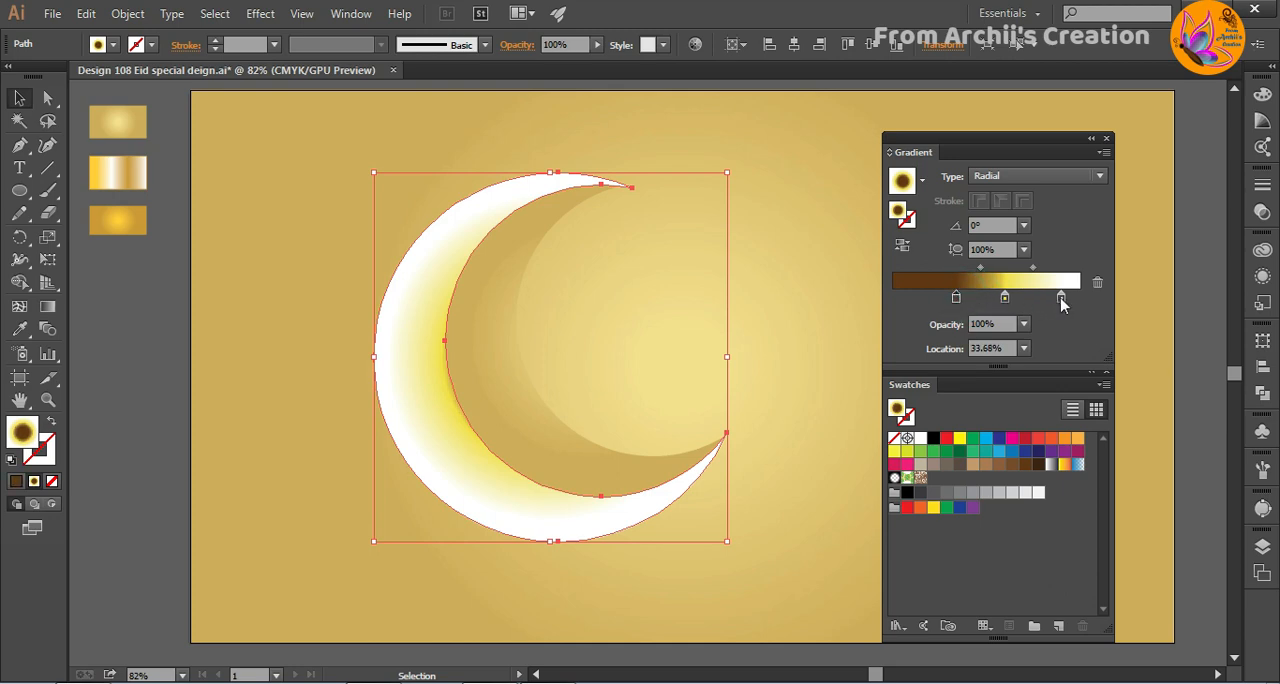
drag(1062, 299, 970, 299)
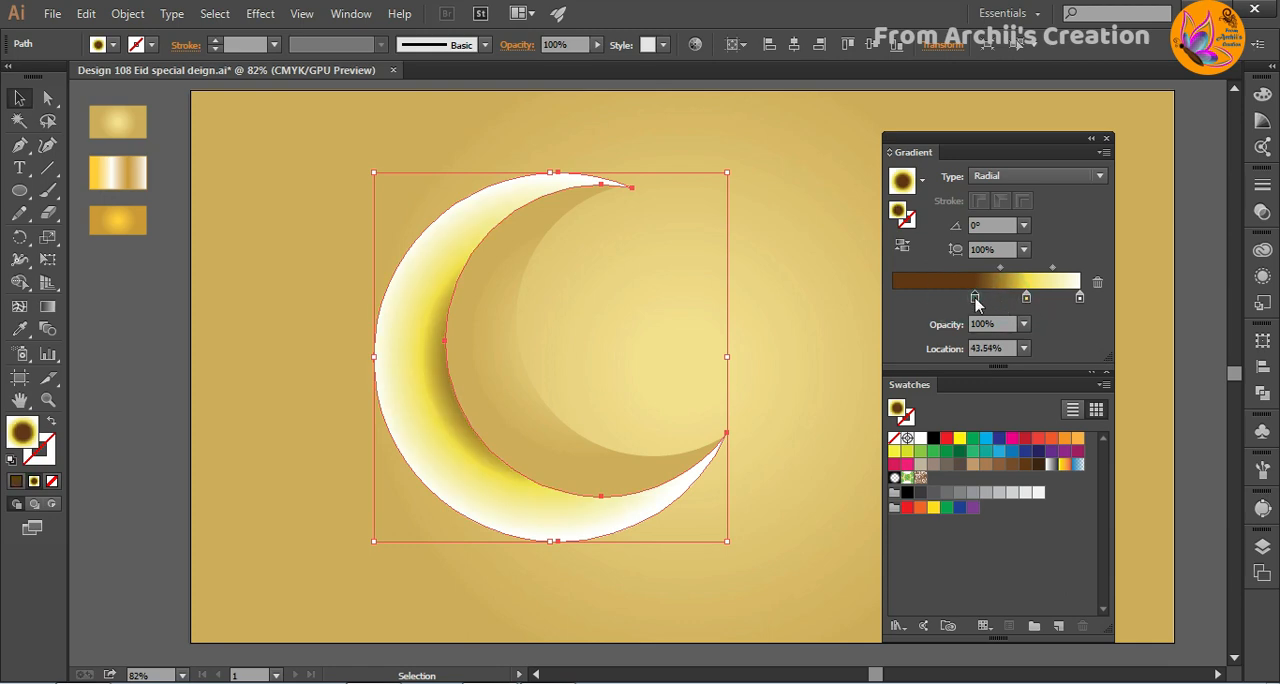
- Recolour the dark gradient stop reddish brown with less cyan, and deepen the yellow stop to gold with more magenta
double_click(975, 298)
click(971, 435)
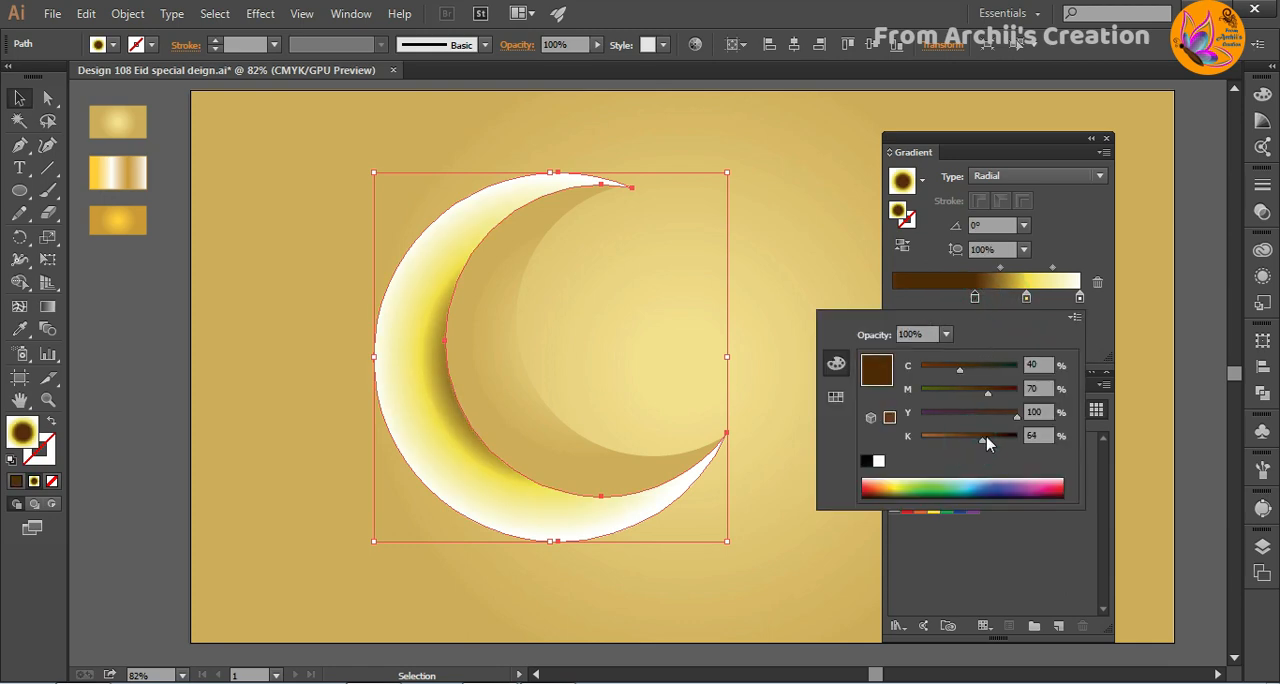
drag(980, 445, 971, 436)
drag(960, 368, 940, 375)
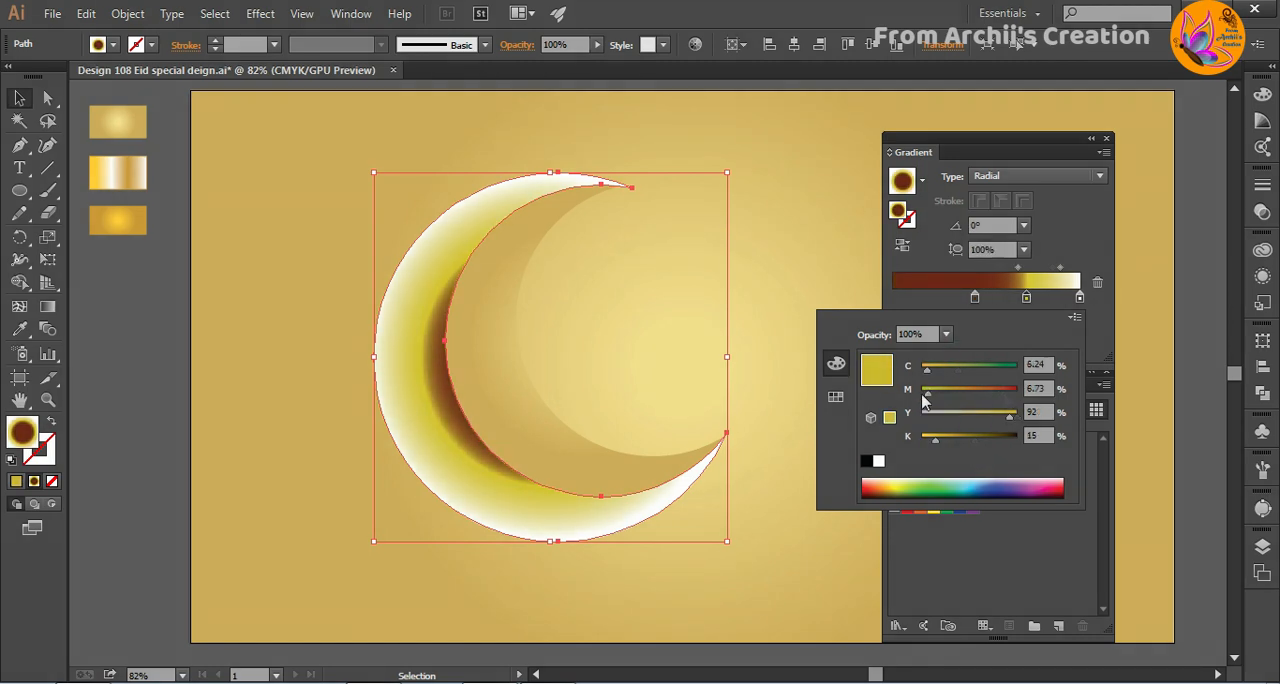
drag(929, 391, 934, 392)
click(938, 389)
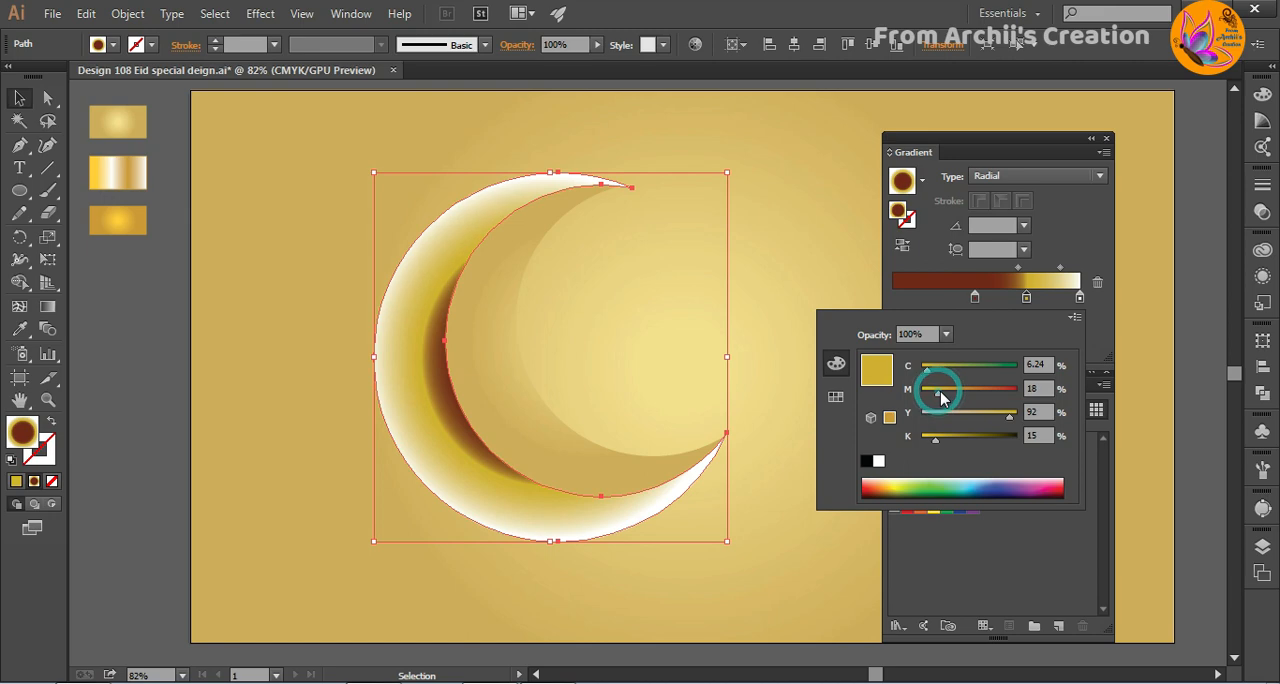
- Try the Multiply blending mode on the outer crescent
click(1262, 212)
click(1105, 195)
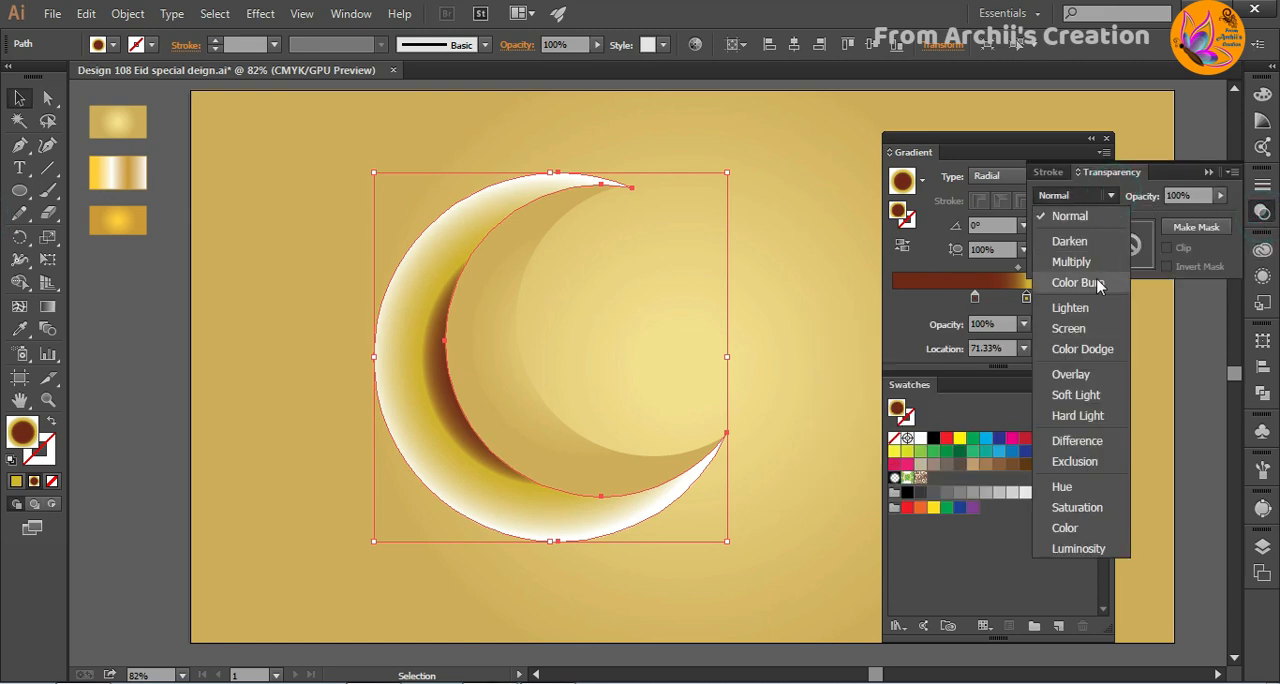
click(1071, 261)
click(812, 429)
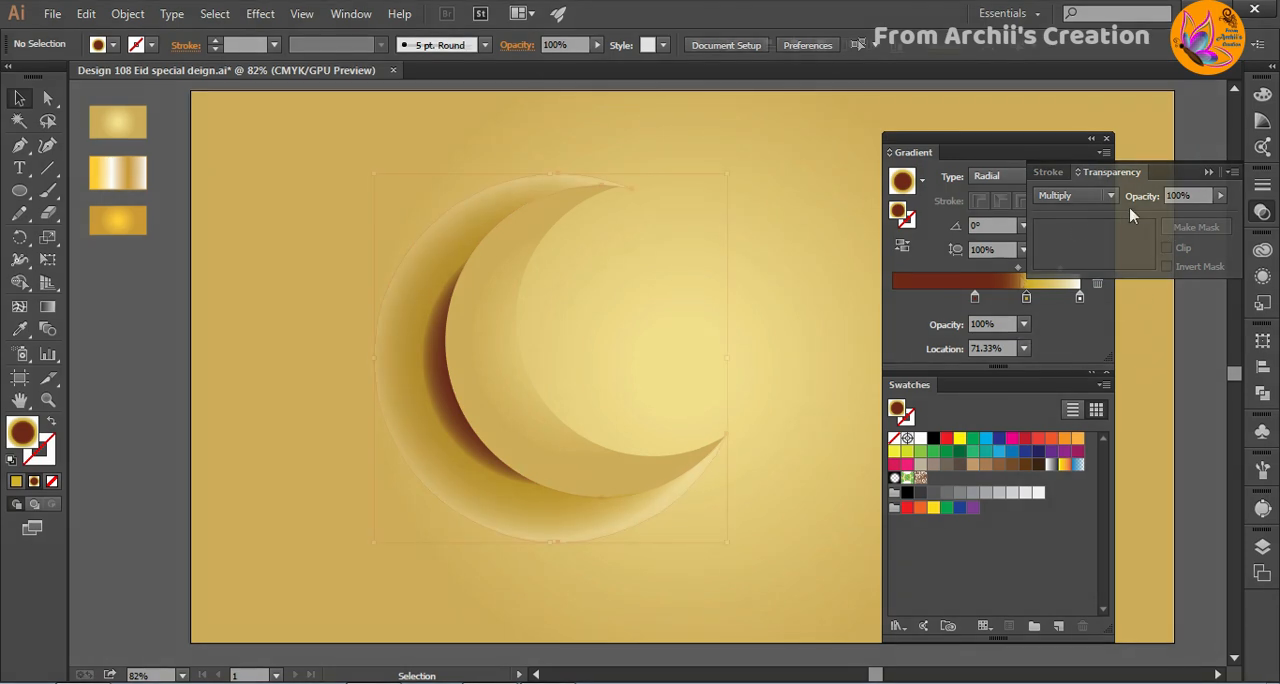
click(1018, 268)
key(ctrl+z)
- Set the gradient's midpoints to 42% and 30%, and shift the brown stop to about 53% and the gold stop to about 76%
click(1025, 349)
click(1047, 453)
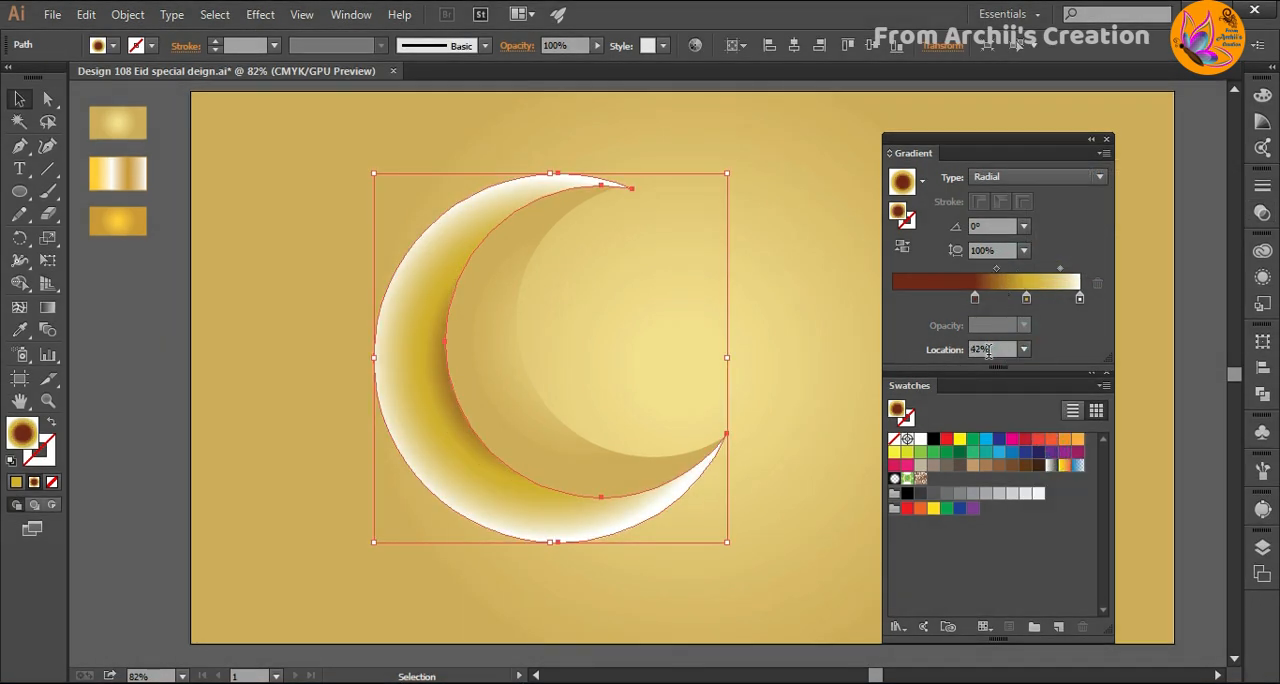
click(1061, 268)
click(1023, 349)
click(1043, 423)
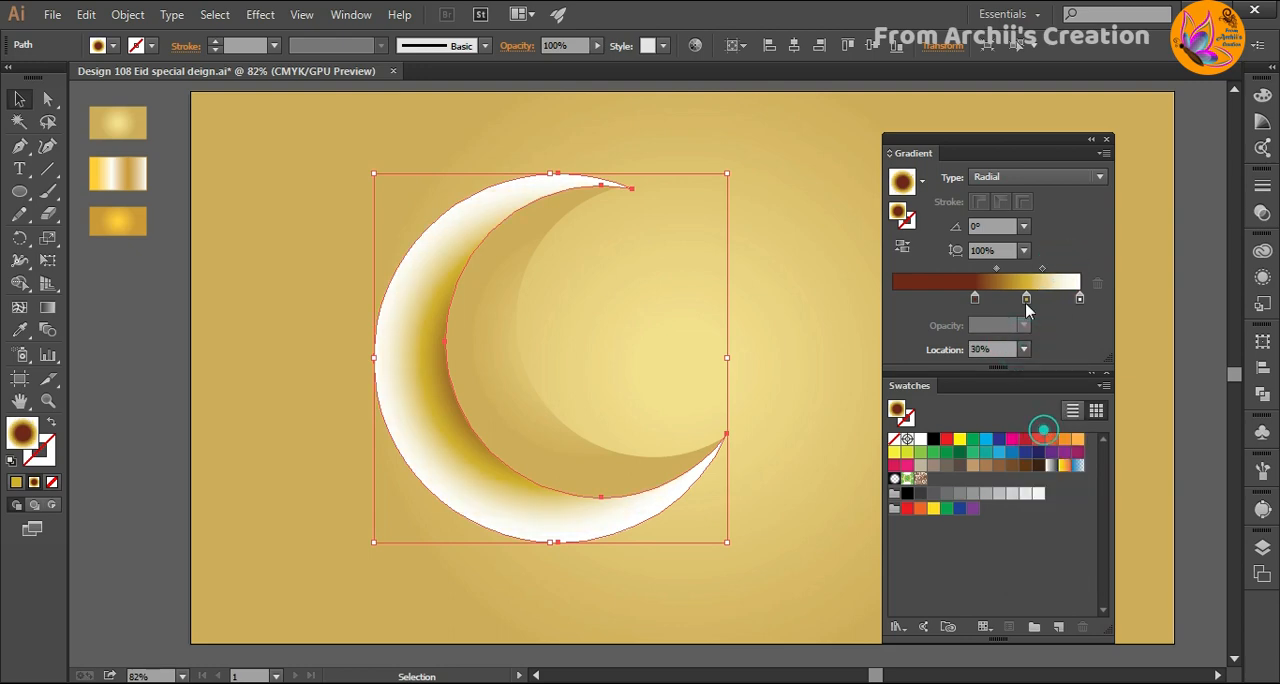
click(979, 298)
drag(983, 299, 1036, 298)
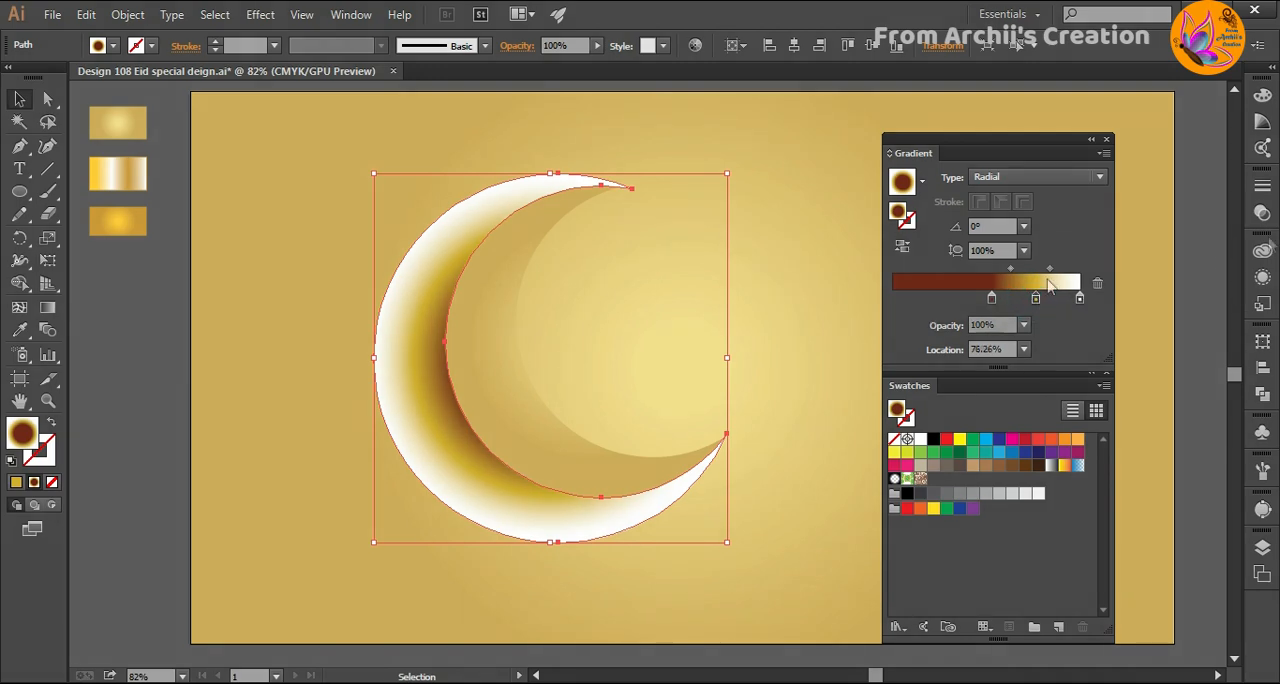
- Set the outer crescent's blending mode to Multiply at 100% opacity so it shades the background
key(ctrl+shift+F10)
click(1110, 196)
click(1076, 262)
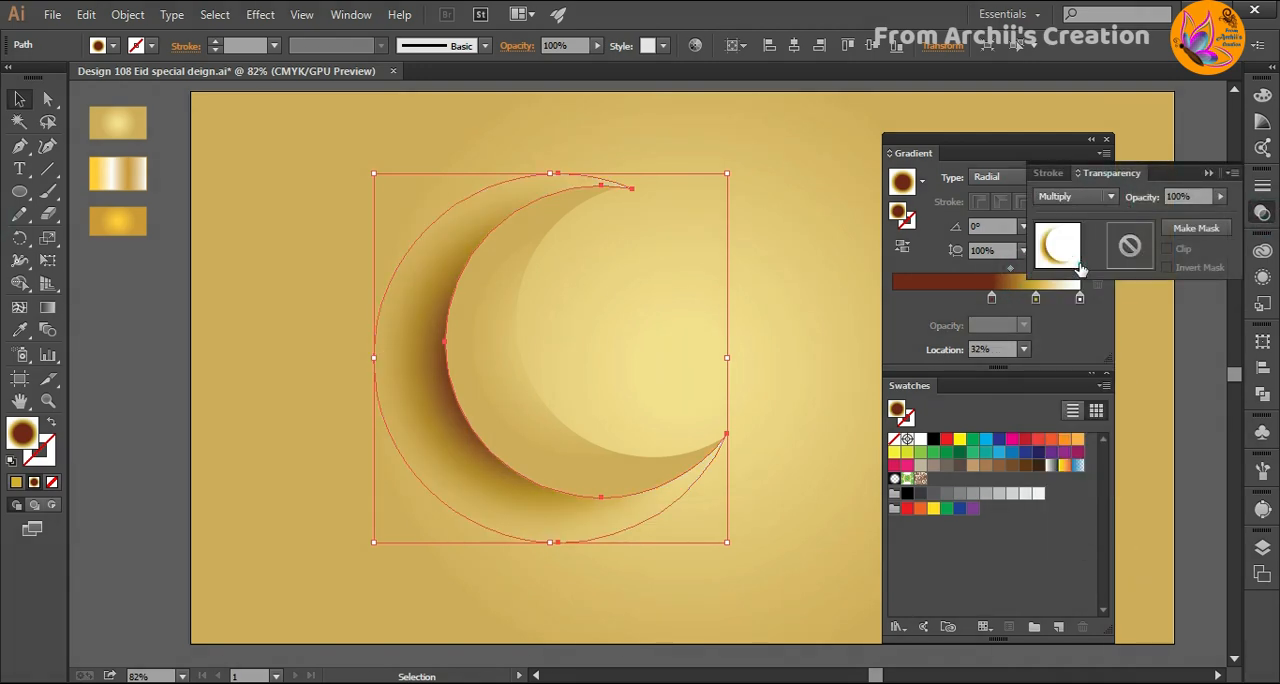
click(773, 380)
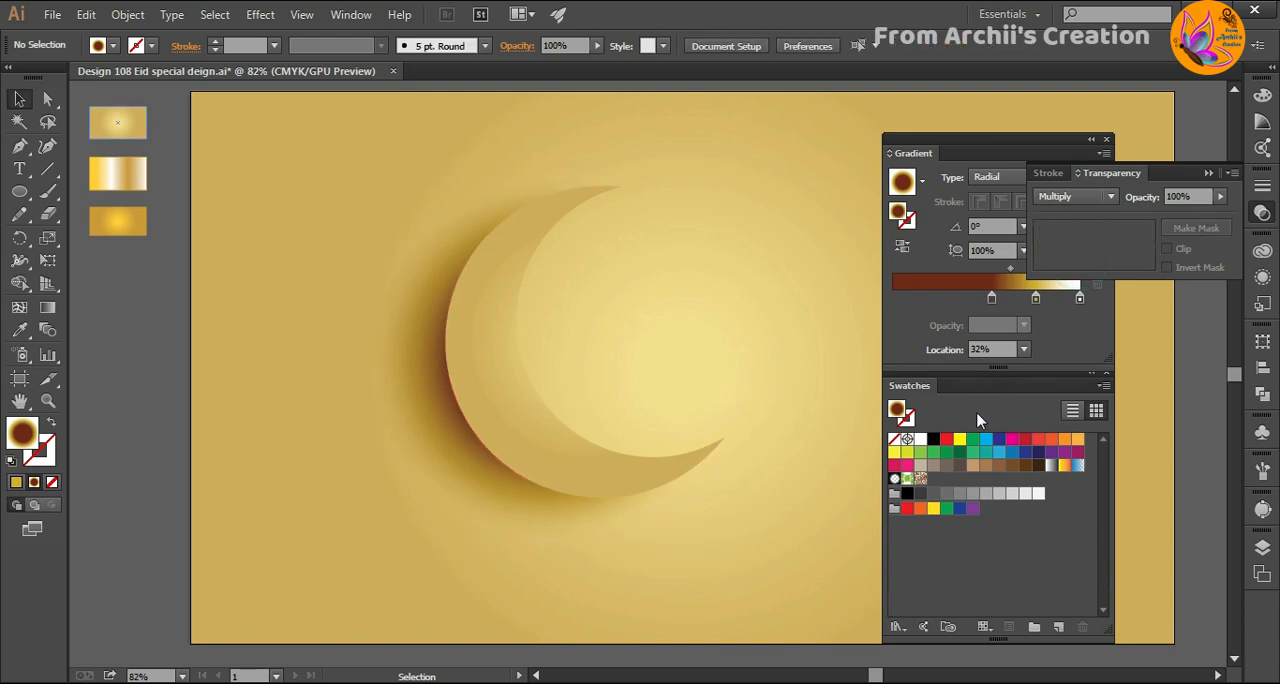
click(1207, 174)
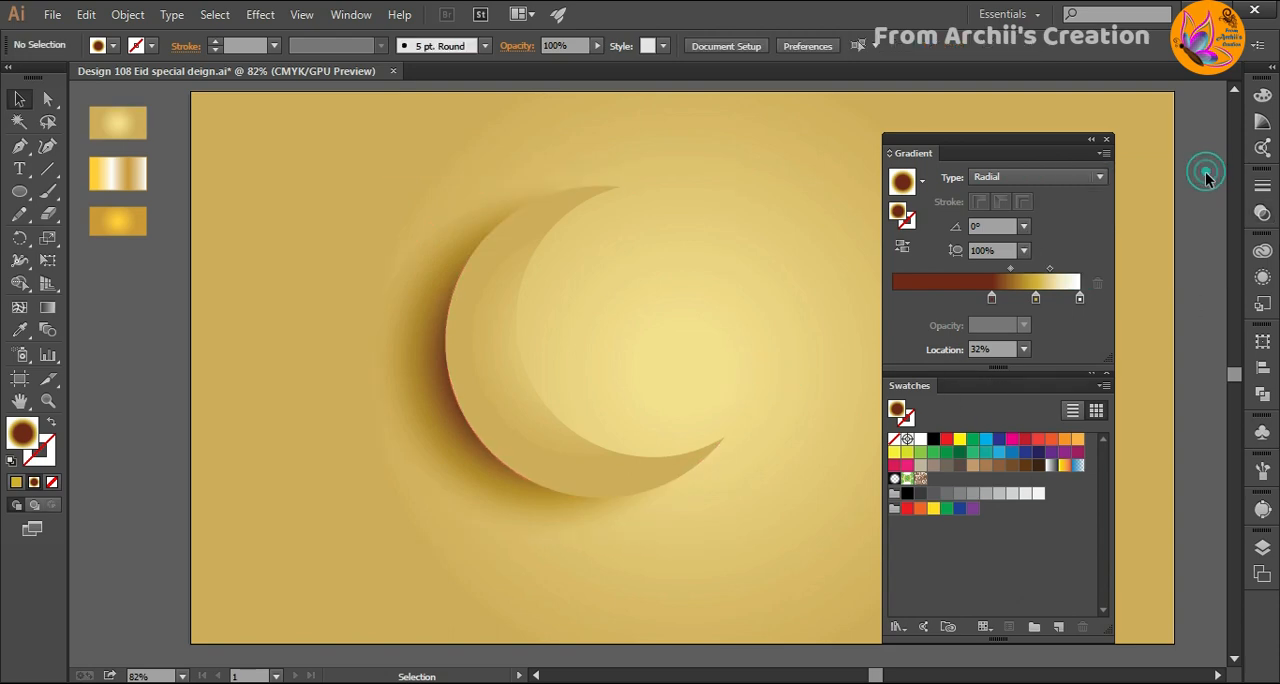
- Give the front crescent a 3 pt stroke with the yellow, white and gold linear gradient of the middle sample rectangle
click(117, 174)
click(500, 420)
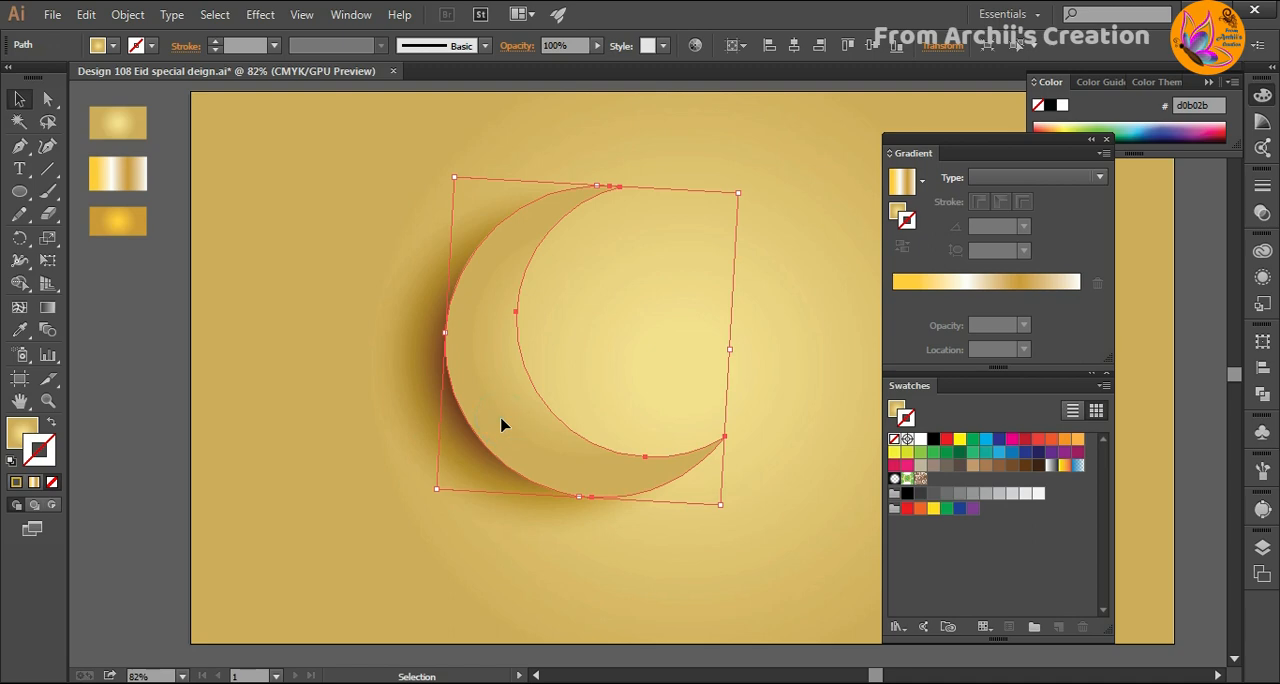
click(957, 285)
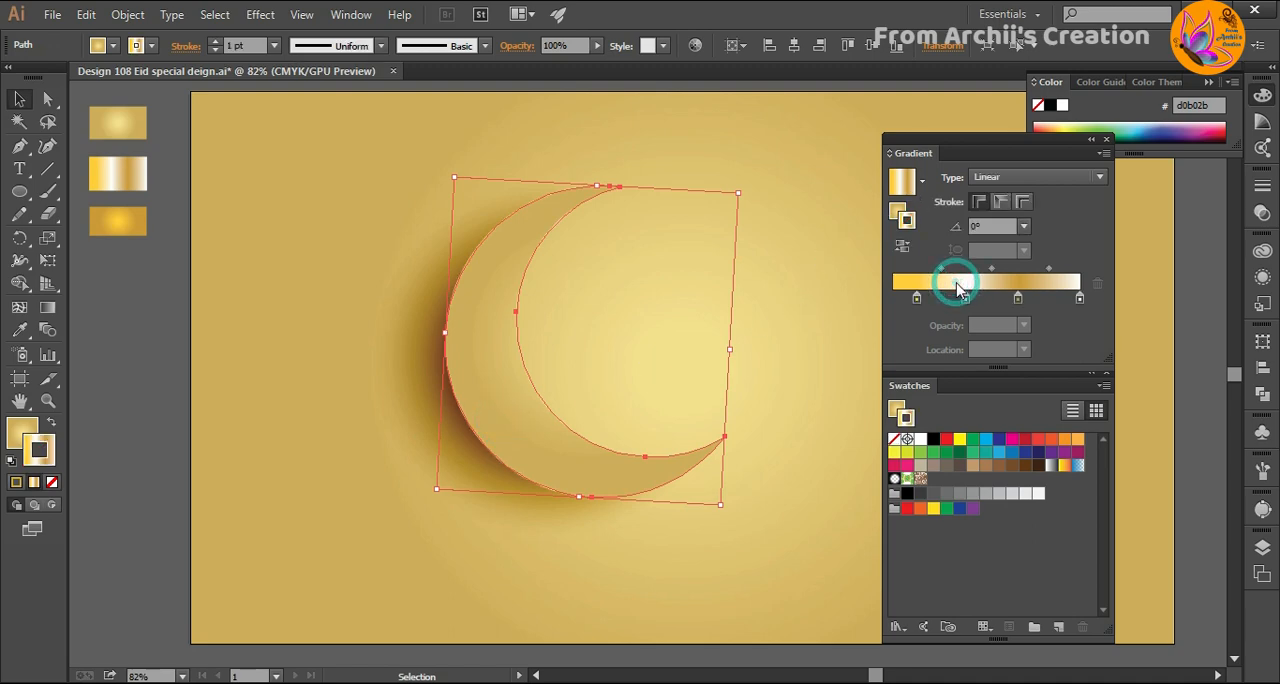
click(274, 45)
click(296, 169)
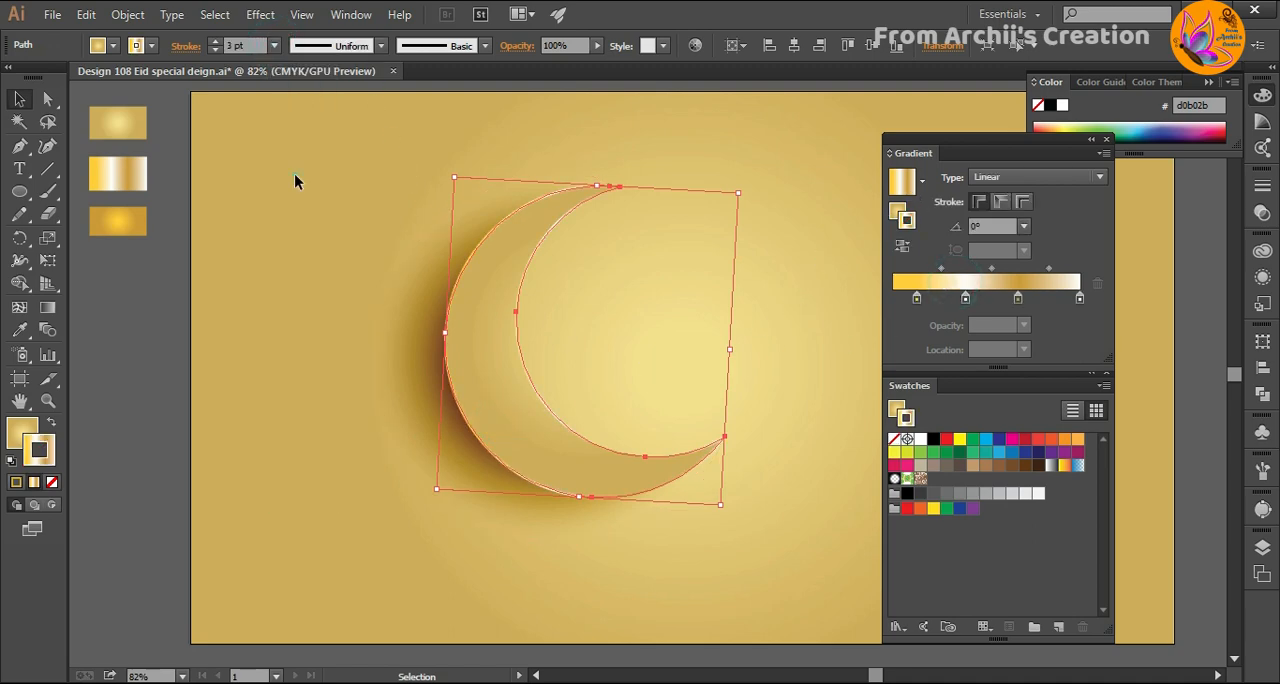
click(352, 335)
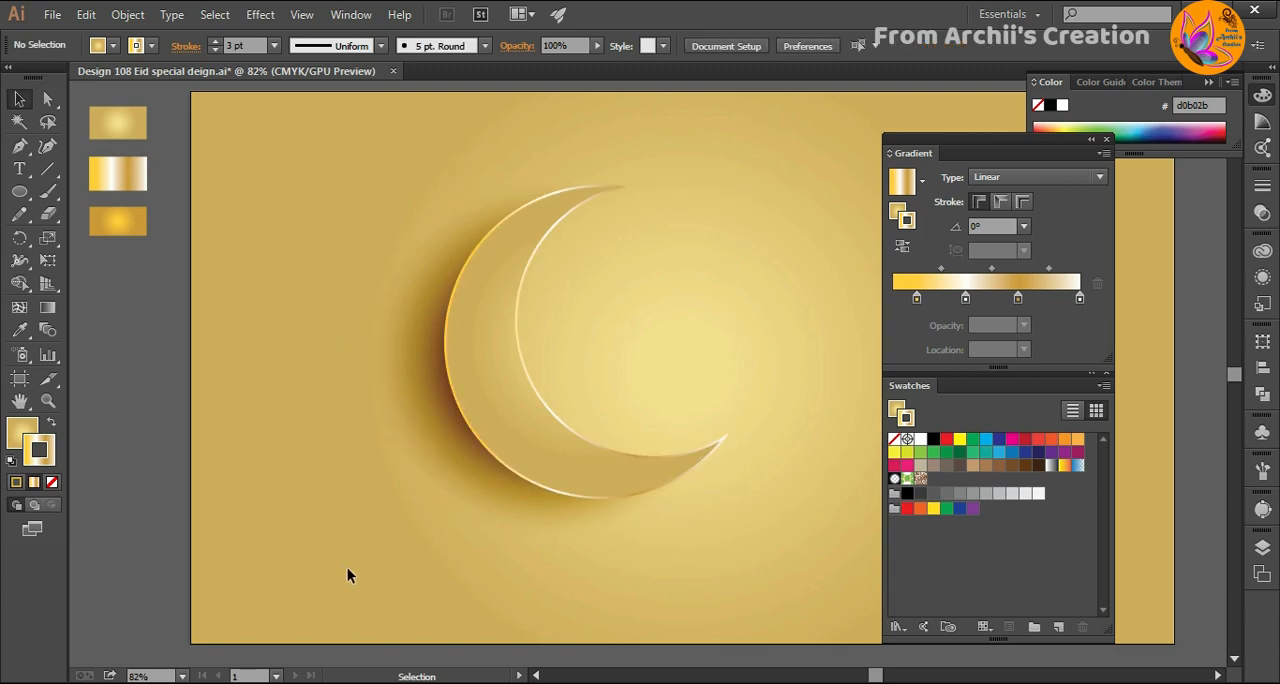
- Draw a circle across the artboard's left edge, filled with the light gold radial gradient and no stroke
key(l)
drag(116, 320, 209, 411)
key(v)
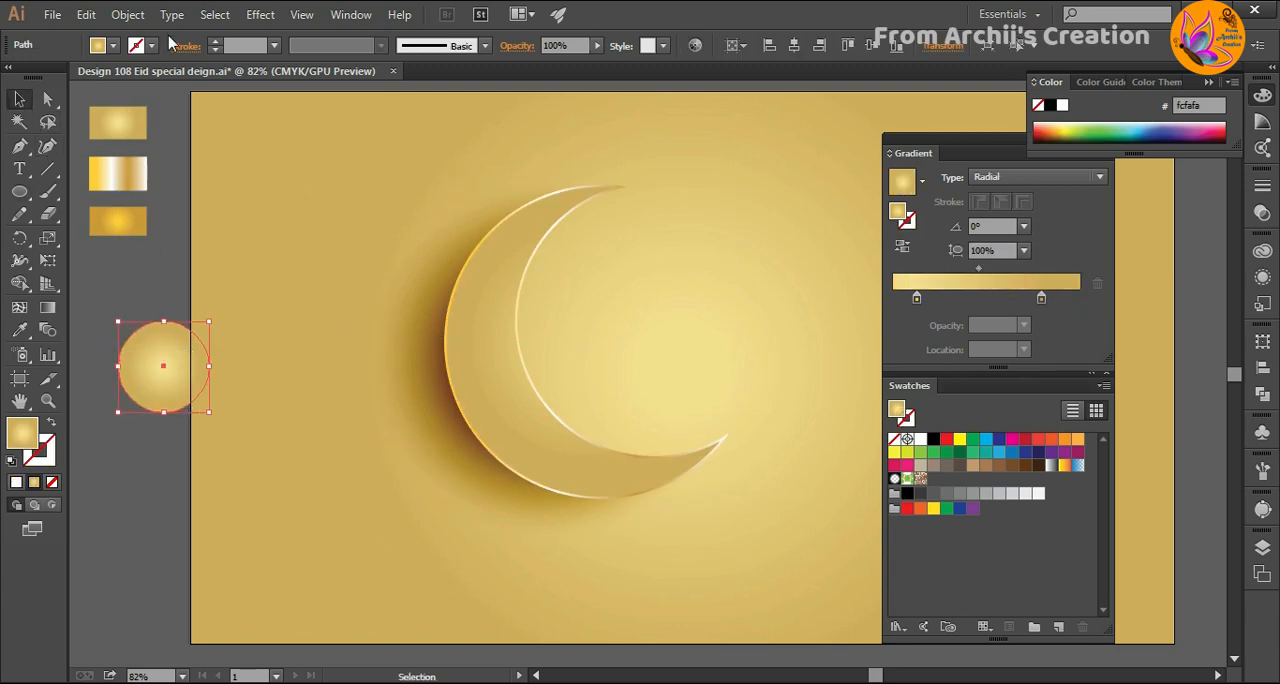
- Apply a Gaussian Blur with a radius of about 72 pixels to the circle and move it slightly down and left
click(258, 16)
mouse_move(292, 332)
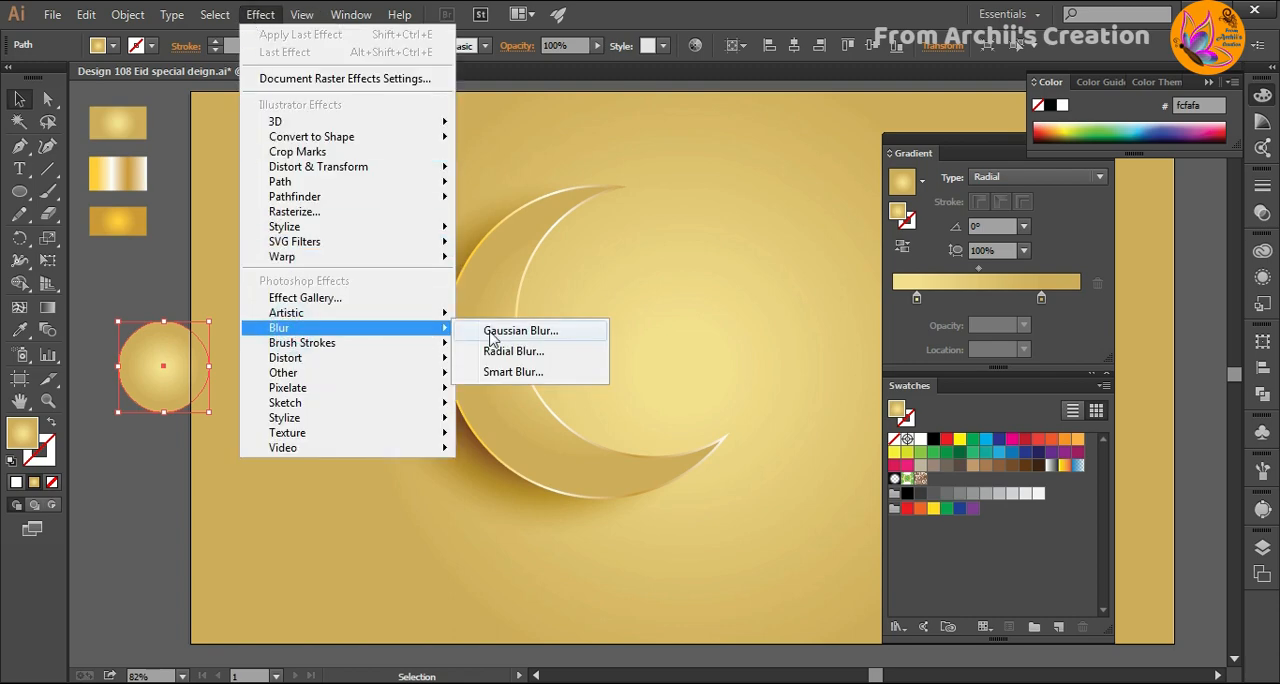
click(491, 338)
click(302, 597)
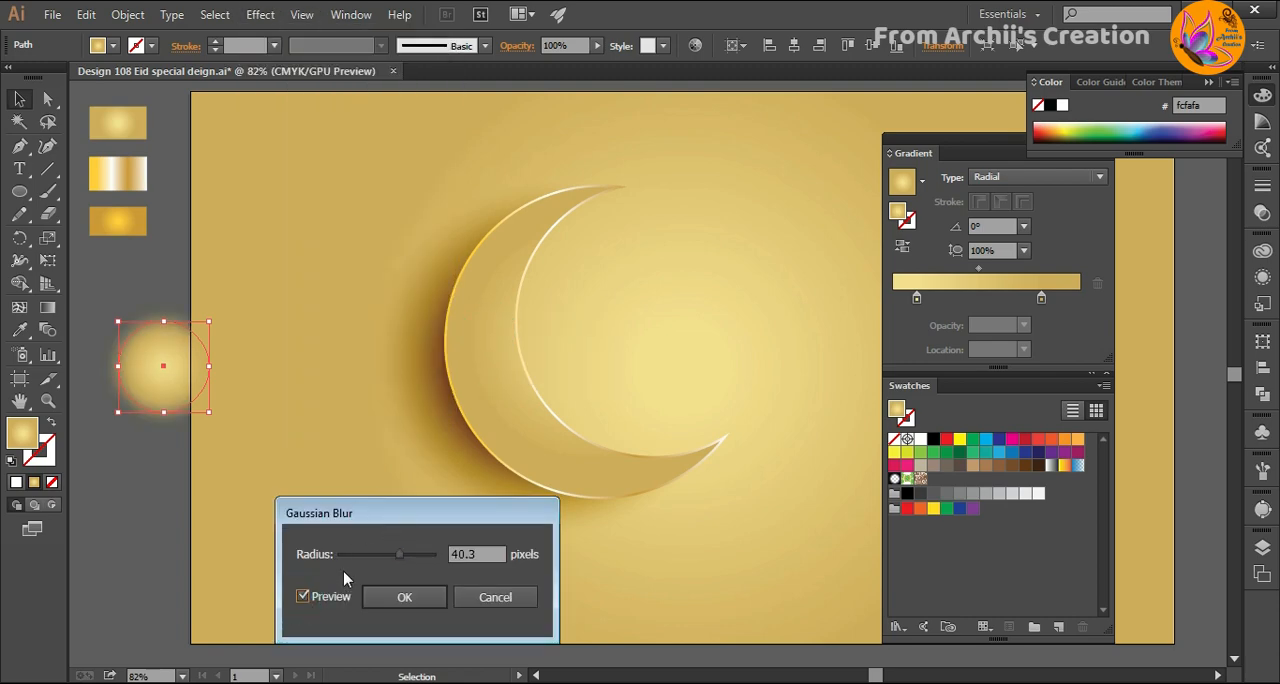
drag(402, 563, 414, 558)
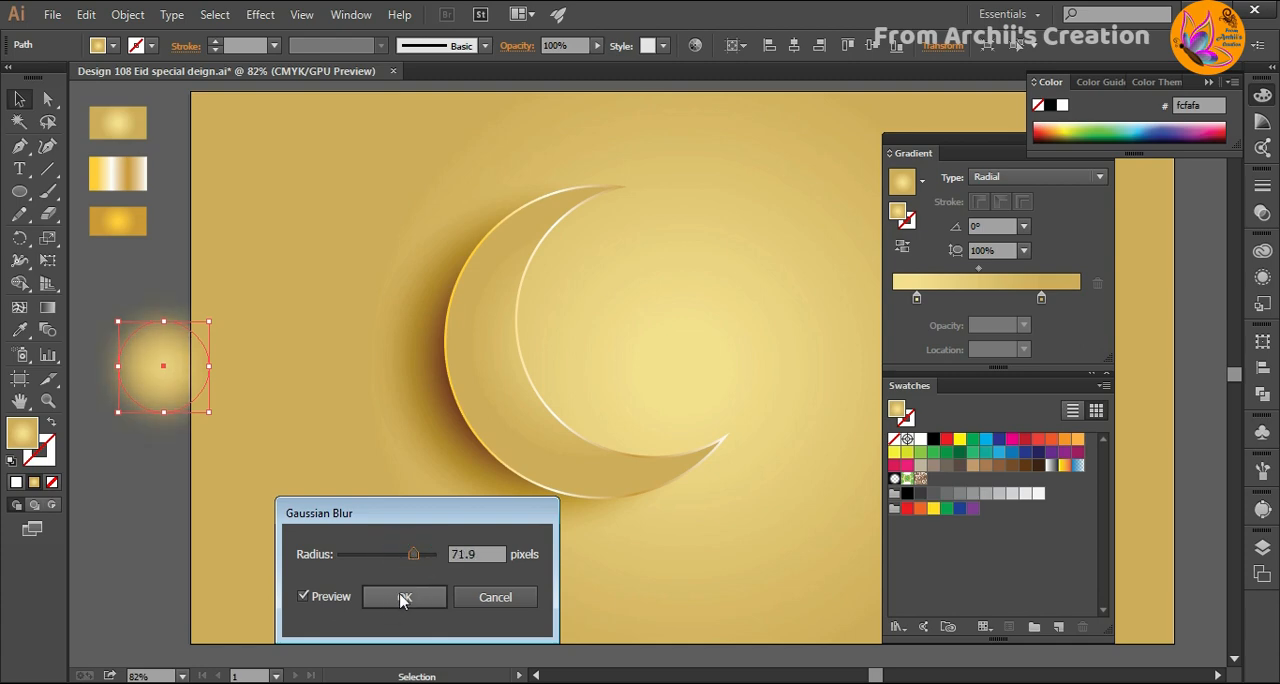
click(403, 598)
drag(160, 390, 150, 423)
click(129, 459)
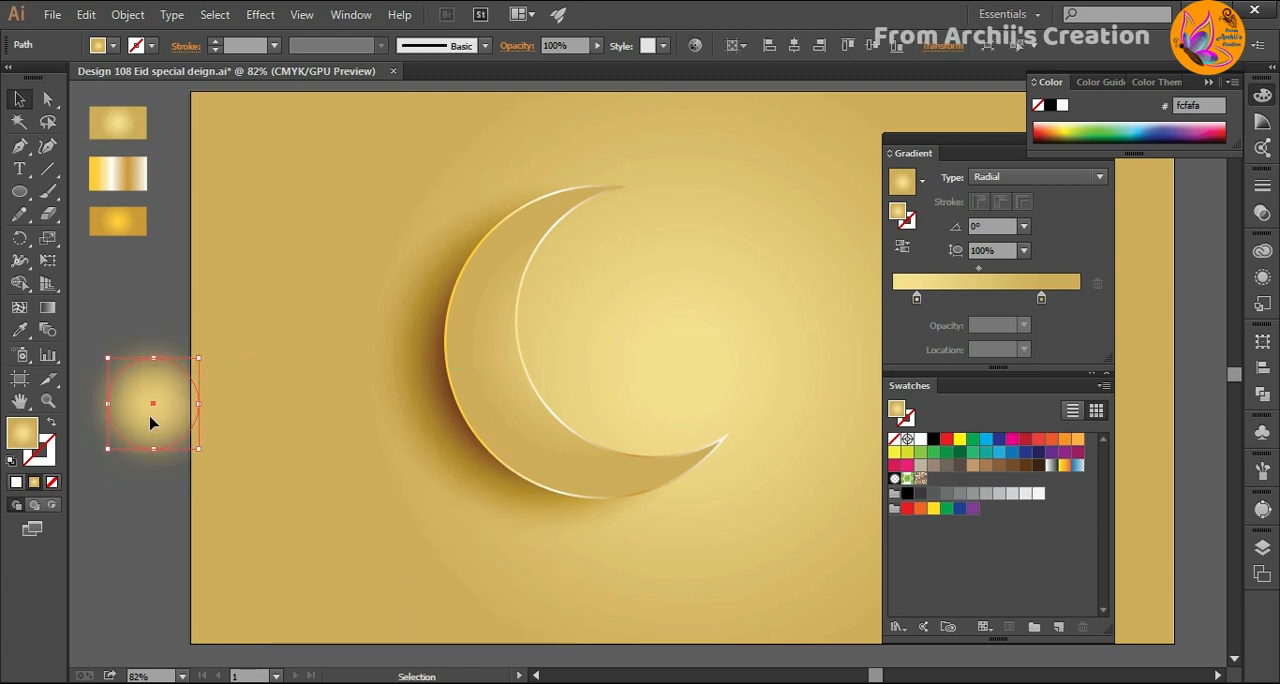
- Add a white centre stop to the circle's radial gradient and move the pale yellow stop to about 55% and the gold stop slightly outward
click(897, 302)
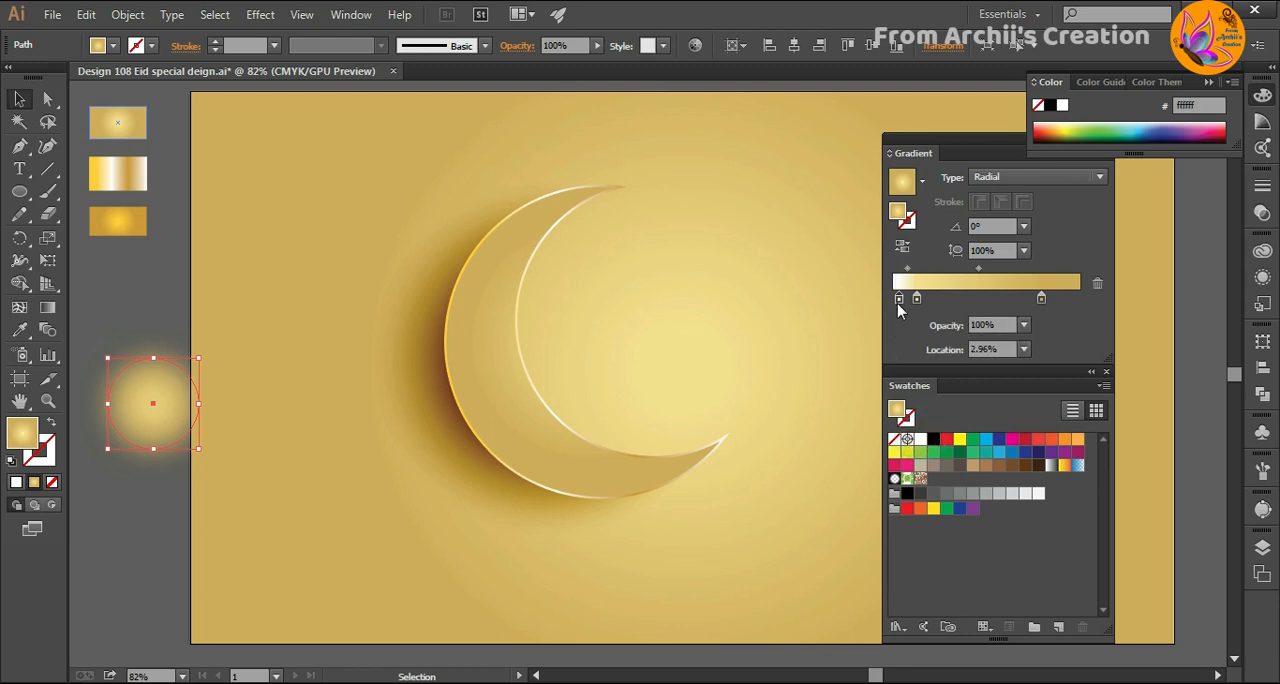
drag(916, 298, 954, 298)
drag(1042, 300, 1052, 301)
drag(955, 300, 997, 301)
click(112, 493)
- Try the blurred circle on the artboard beside the crescent and return it to the area outside the artboard
drag(173, 384, 300, 340)
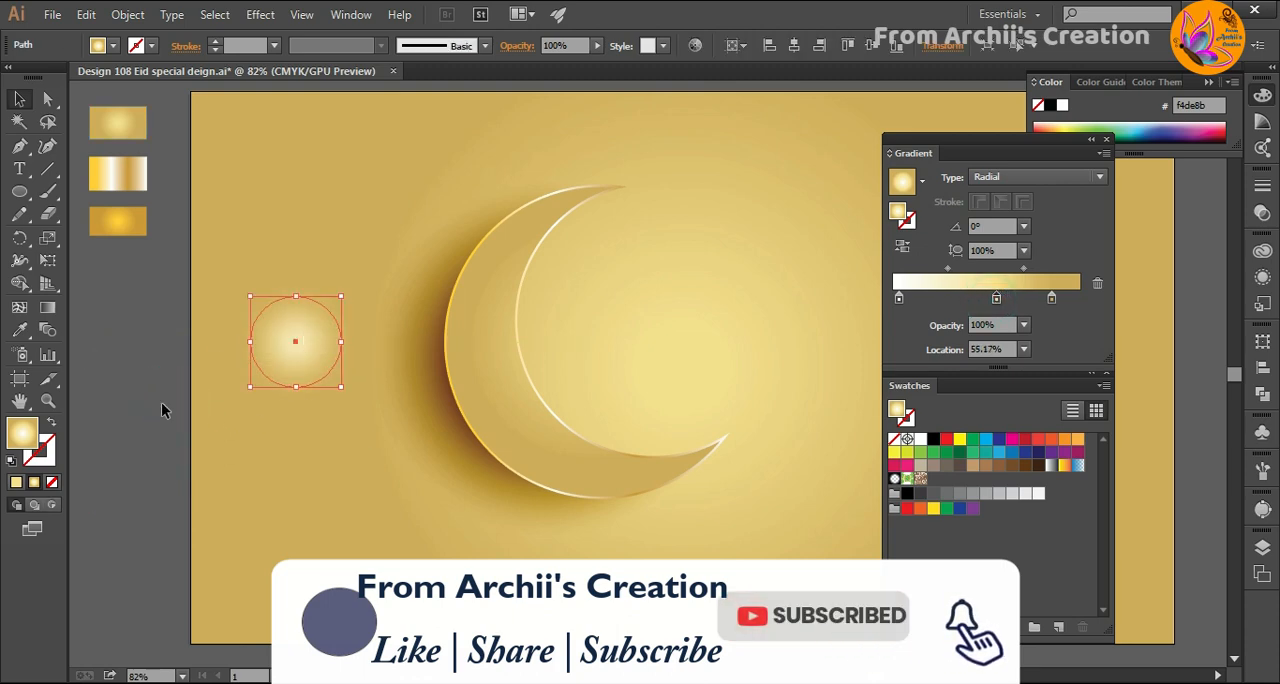
click(152, 400)
drag(363, 366, 136, 317)
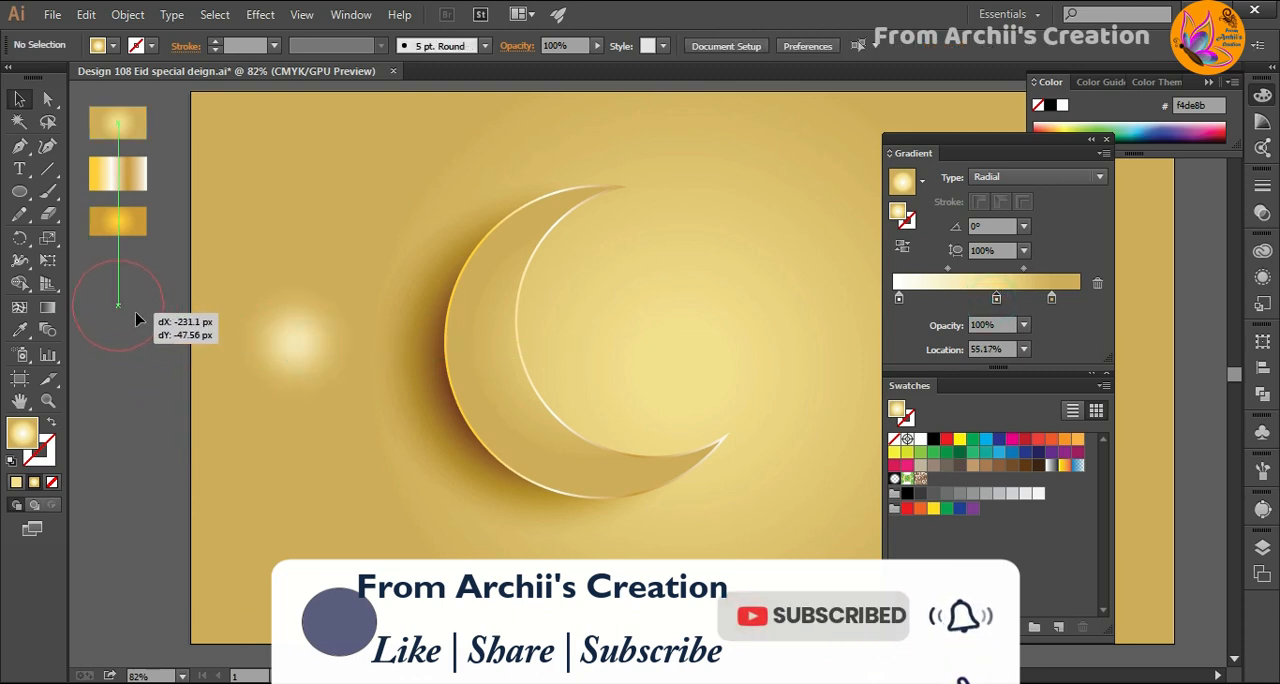
drag(136, 317, 135, 318)
click(166, 402)
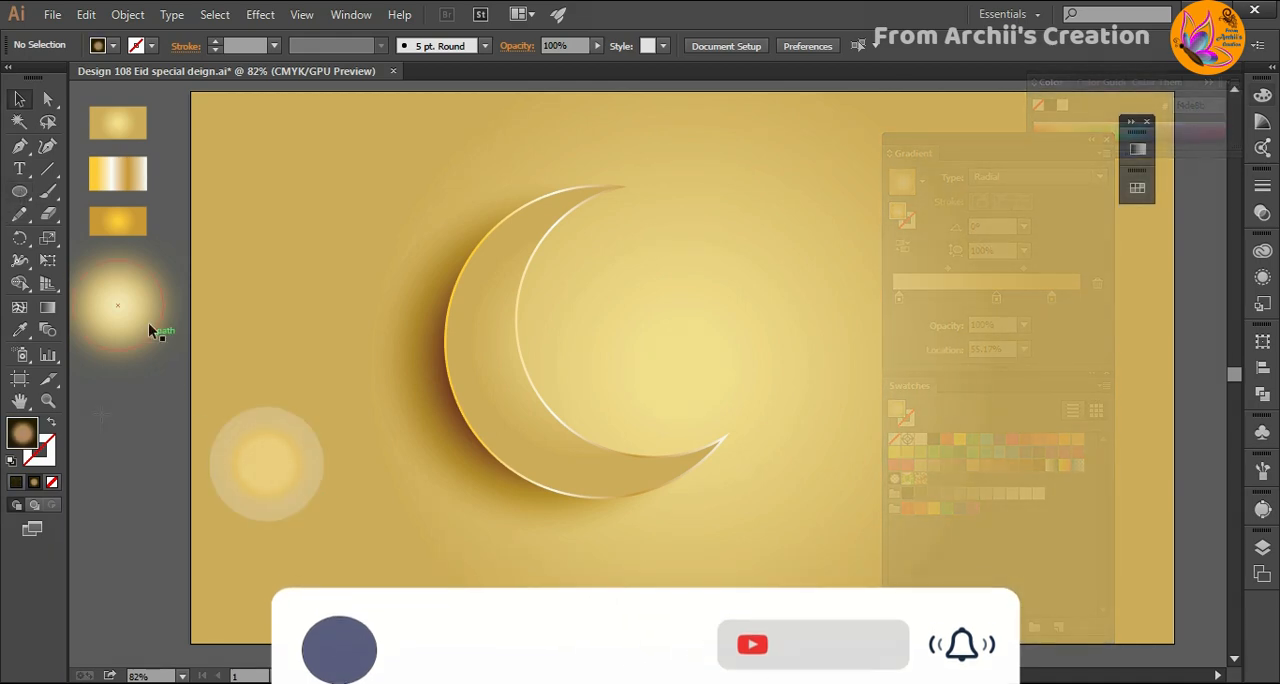
- Place the blurred glow circle on the artboard at the crescent's upper left and shrink it slightly
drag(148, 322, 367, 212)
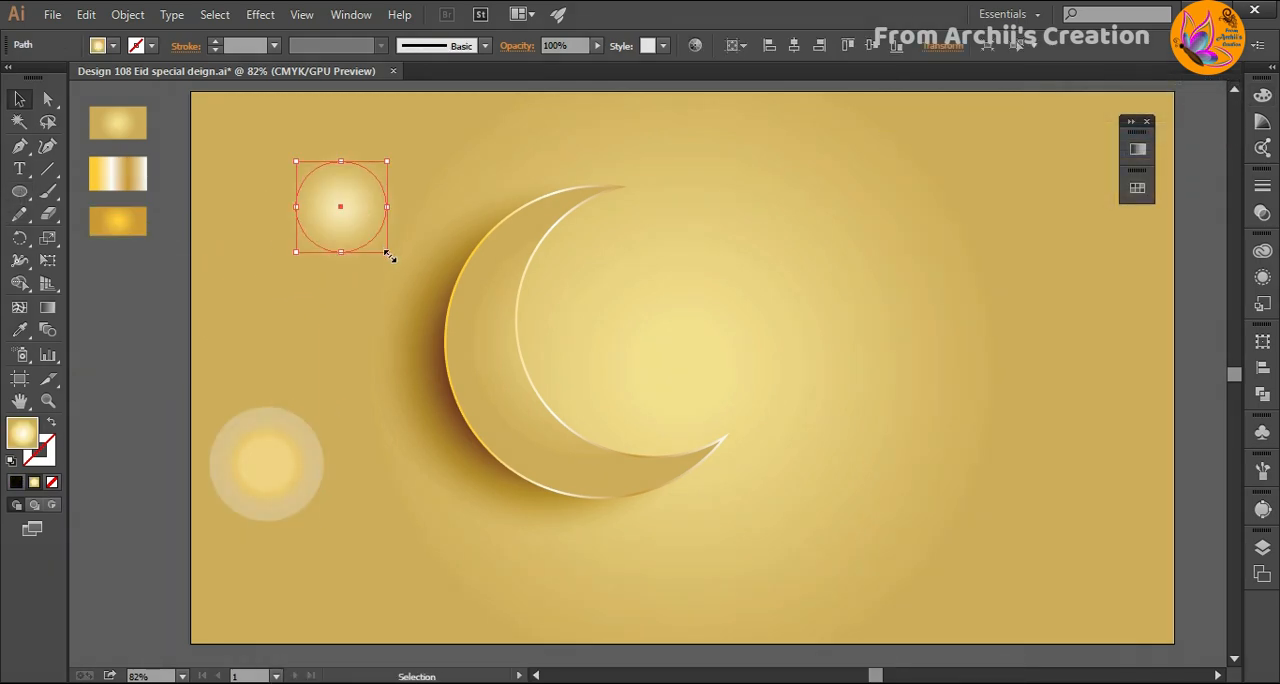
mouse_move(389, 255)
mouse_down()
mouse_move(336, 205)
mouse_move(374, 236)
mouse_up()
click(349, 302)
- Add a smaller copy of the ringed glow circle near the artboard's left edge, below the blurred glow
click(324, 202)
click(251, 260)
click(249, 290)
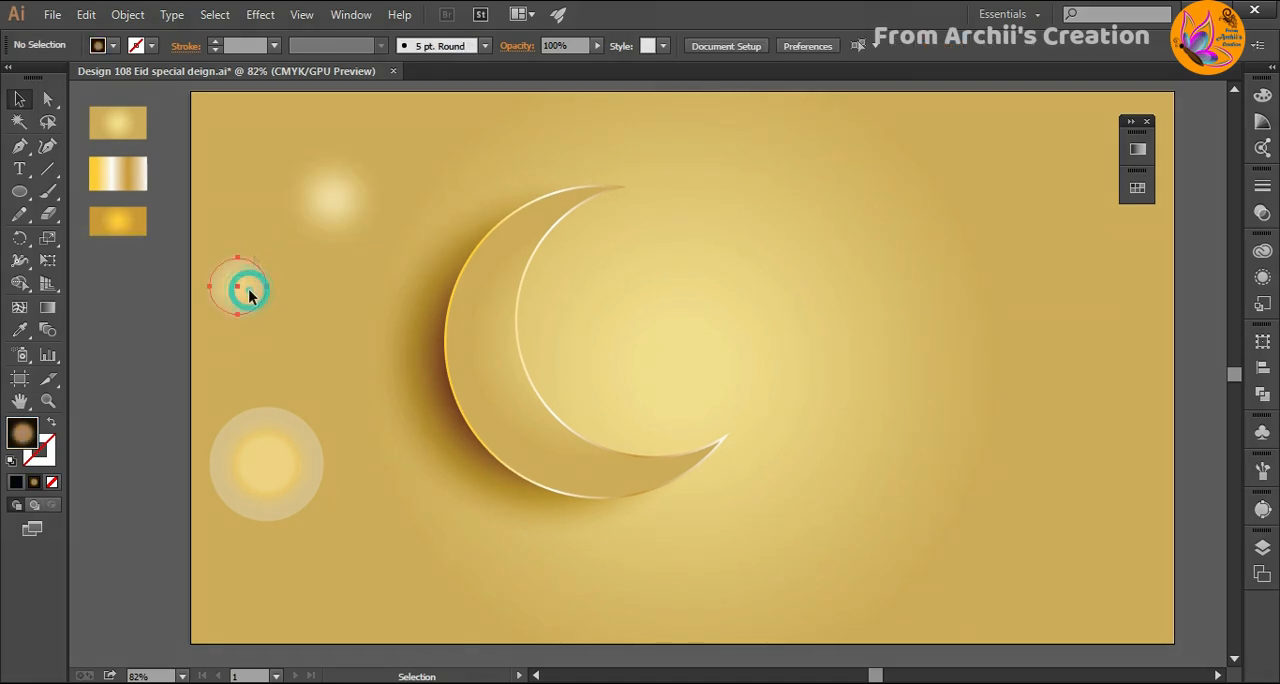
- Copy the ringed glow circle to the crescent's upper tip and shrink it so it sits just above the tip
drag(250, 294, 610, 226)
click(791, 220)
click(670, 204)
click(744, 256)
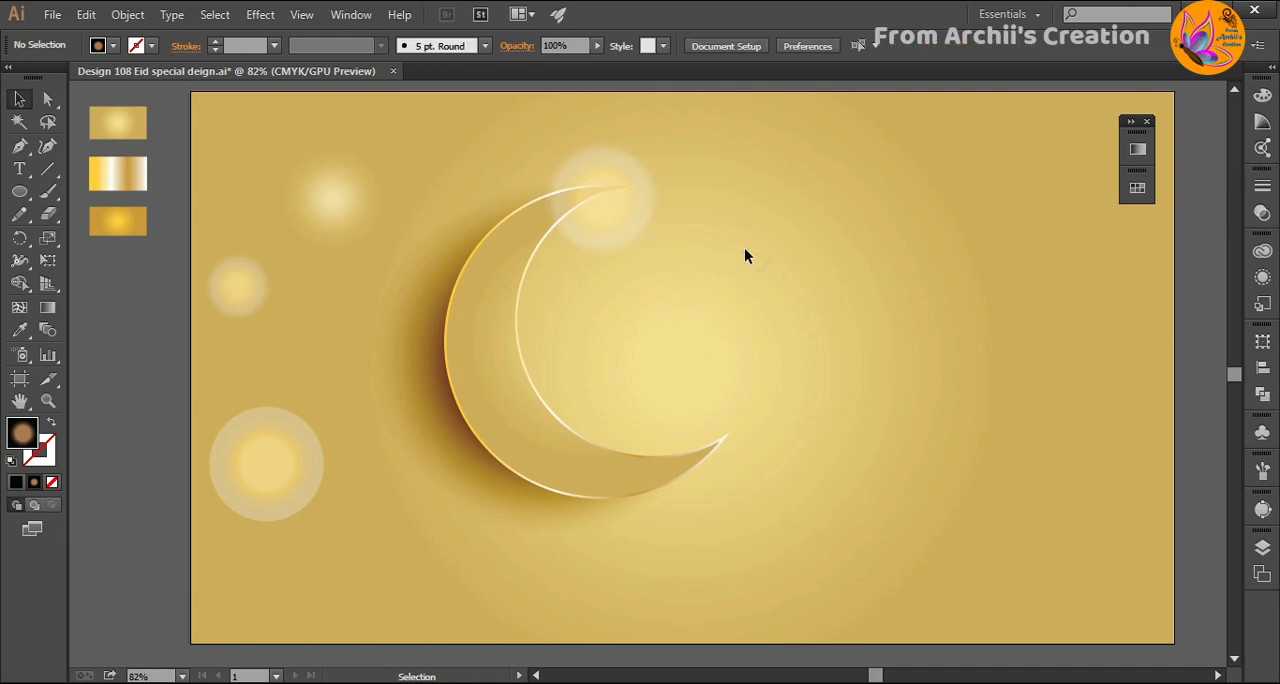
click(626, 206)
drag(652, 249, 606, 165)
click(657, 267)
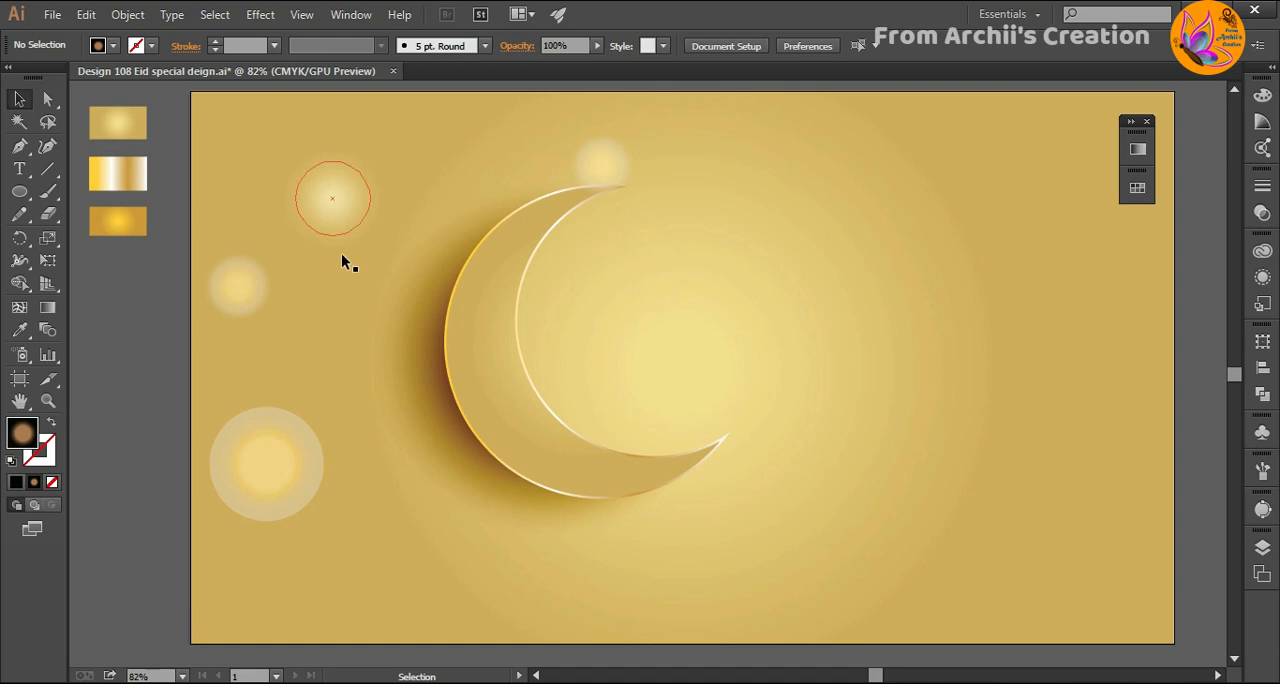
- Add three blurred glow copies: a large one right of the crescent and smaller ones at its upper right and beside its outer curve
drag(330, 216, 1011, 426)
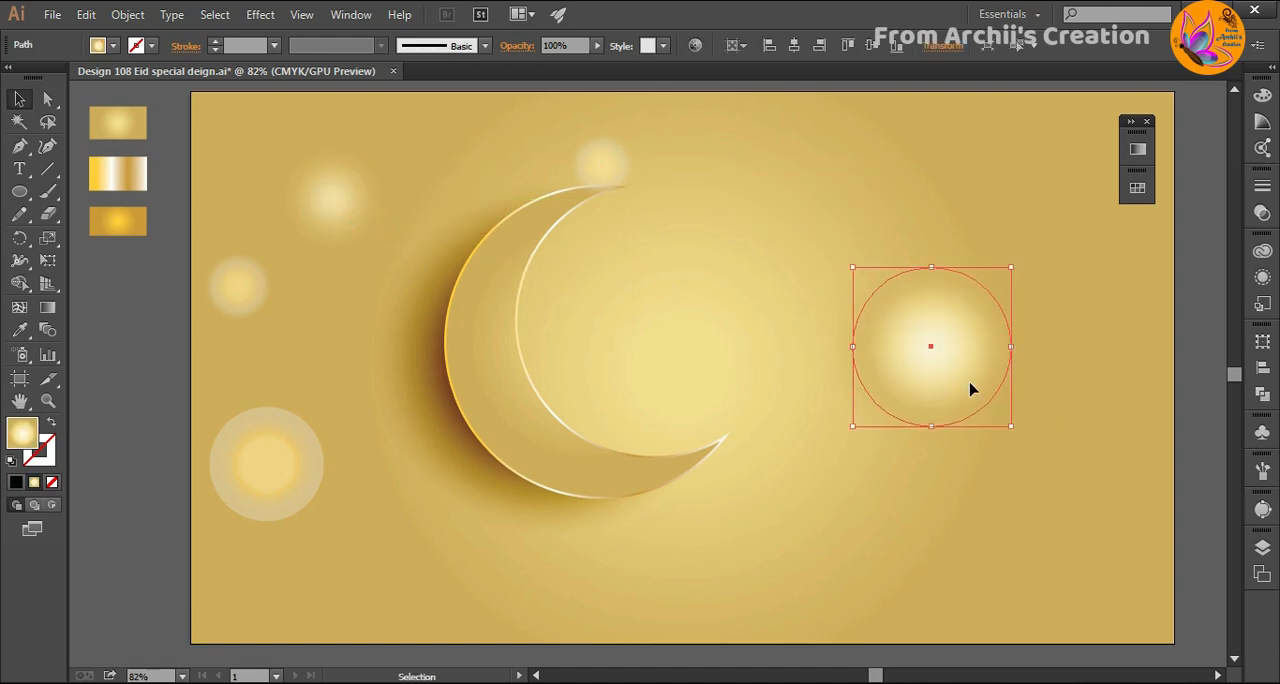
click(894, 436)
drag(928, 352, 684, 306)
drag(767, 381, 865, 218)
click(723, 343)
click(829, 246)
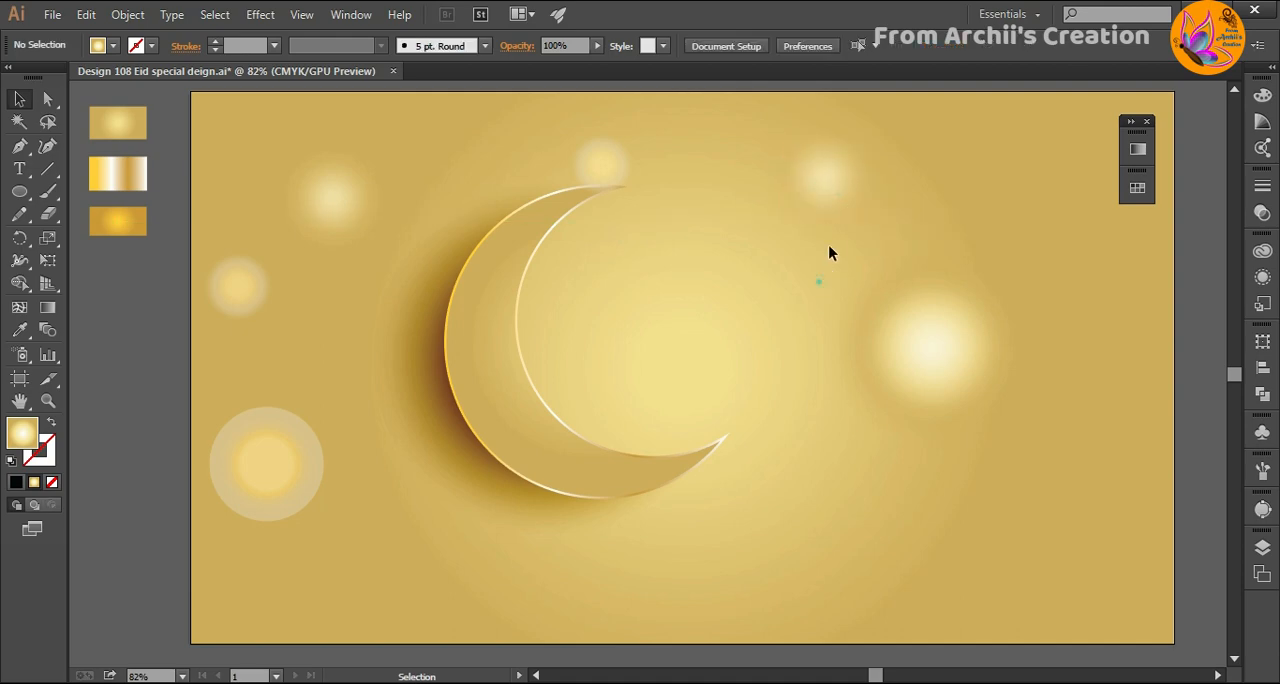
drag(816, 181, 365, 327)
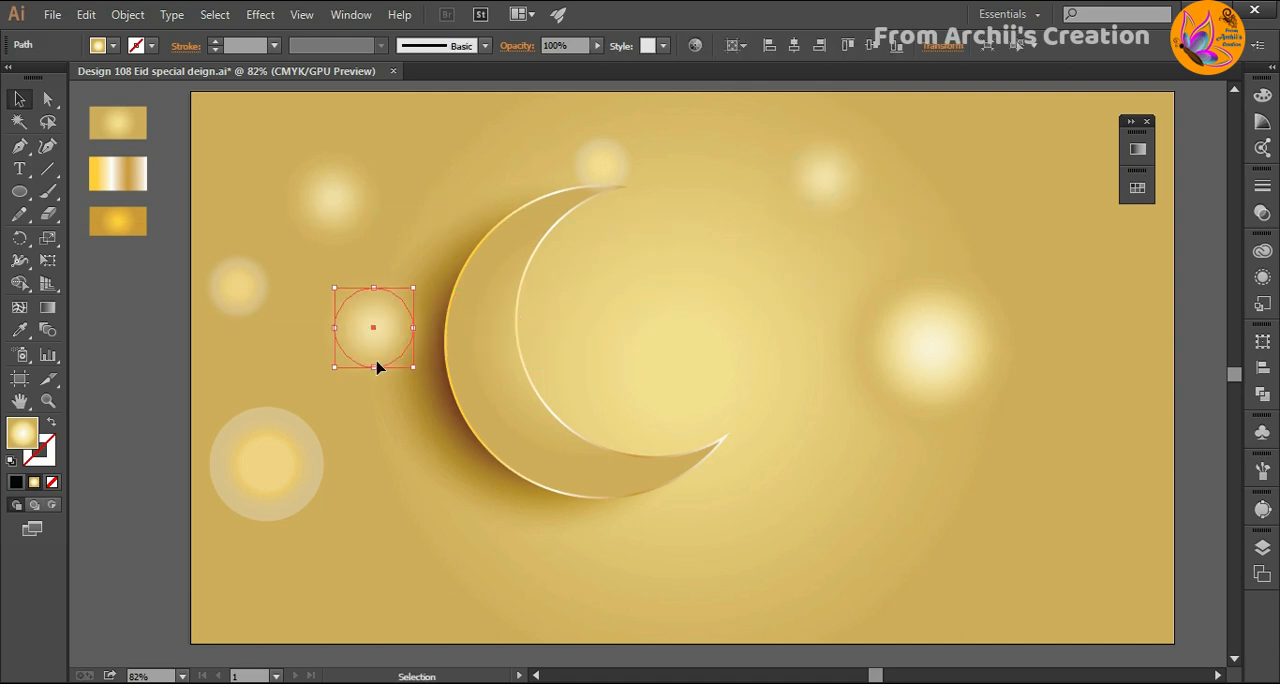
click(392, 497)
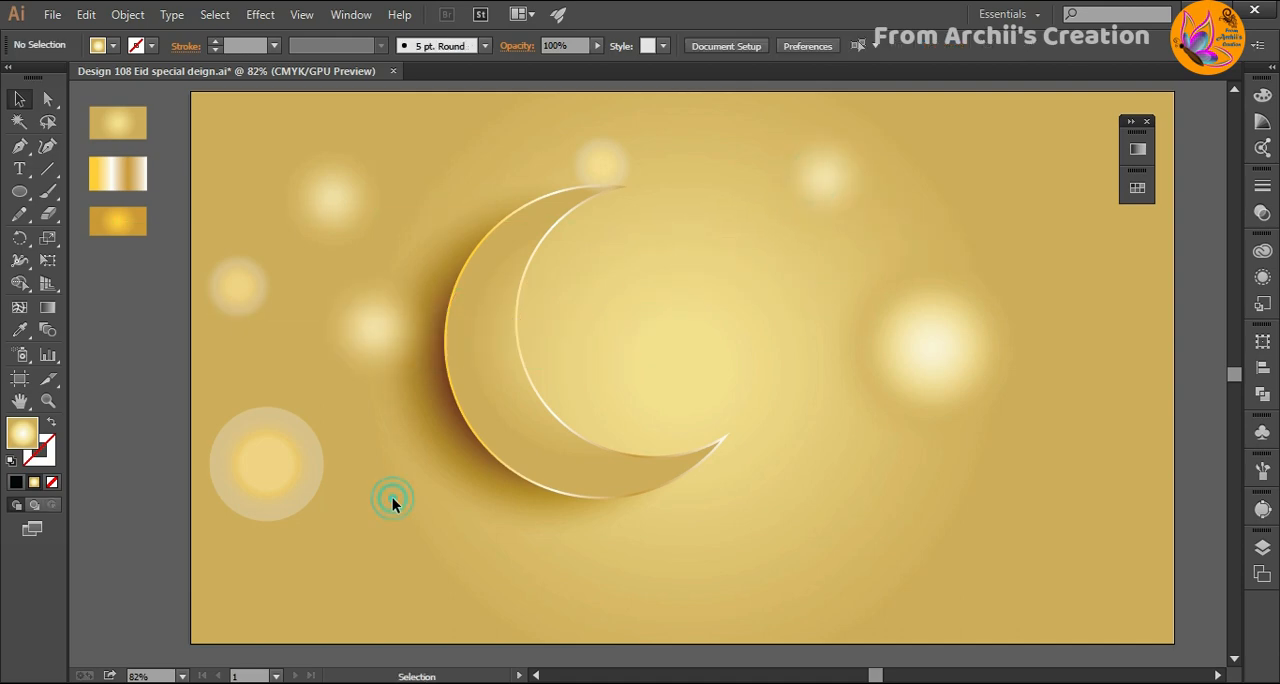
- Shrink the large ringed glow and place it just below the crescent, and move the small ringed glow to the crescent's lower left
click(300, 476)
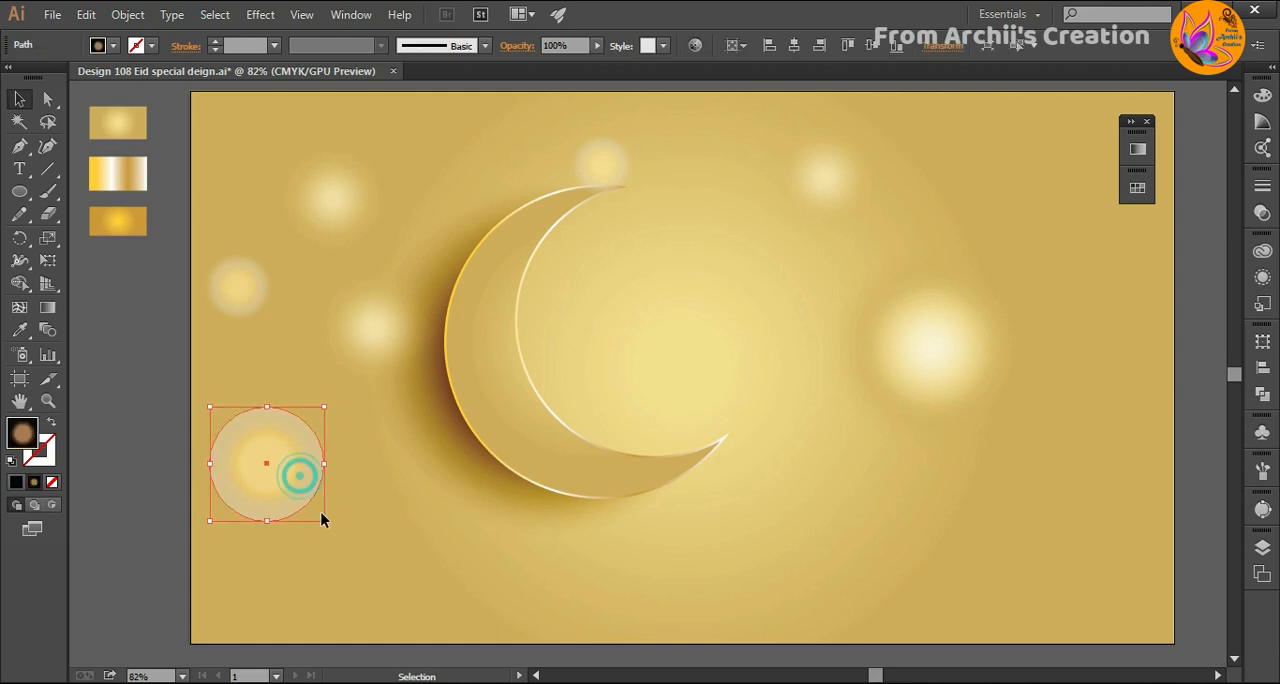
drag(324, 519, 592, 536)
click(306, 494)
click(440, 530)
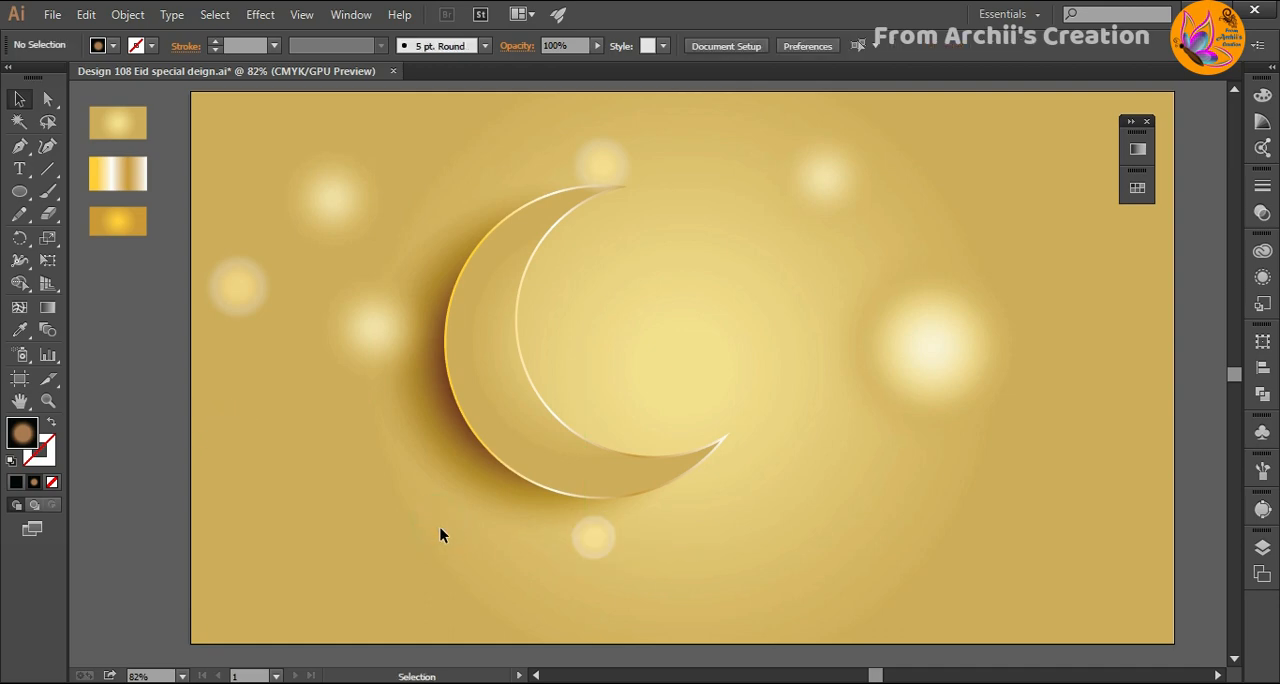
drag(254, 323, 346, 514)
click(479, 568)
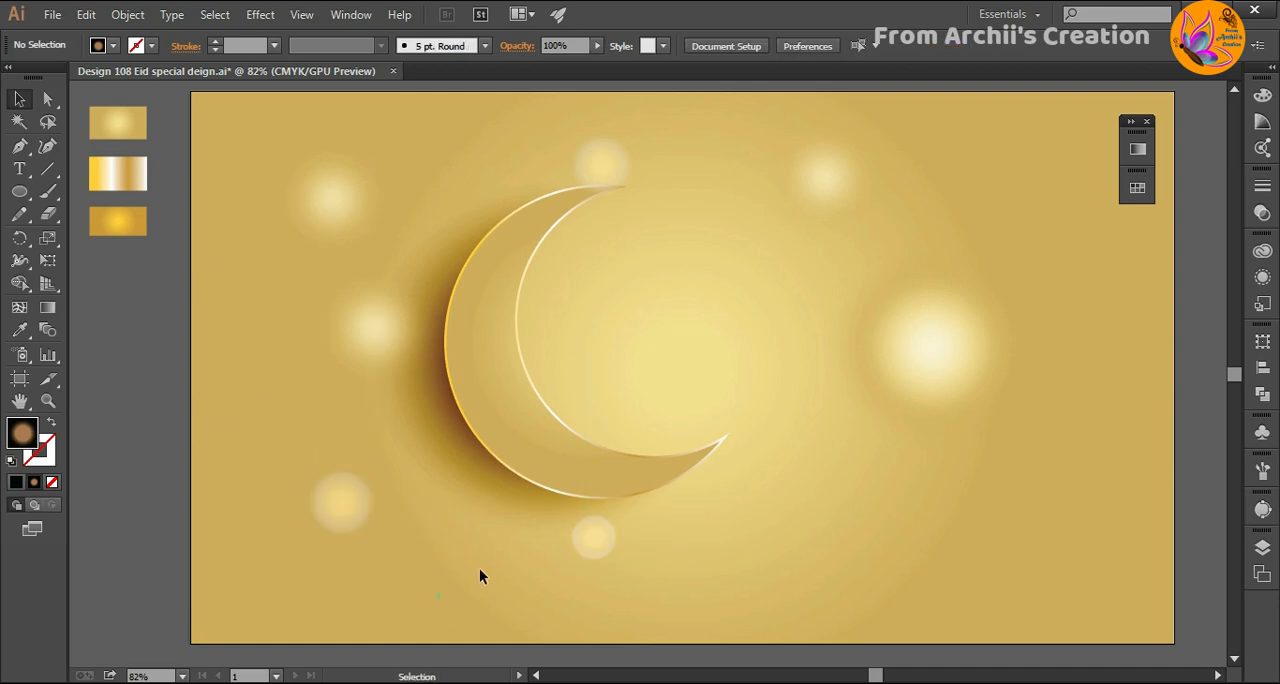
- Copy the large blurred glow onto the crescent and move the copy below the crescent shapes in Layer 2's stacking order
drag(967, 372, 580, 340)
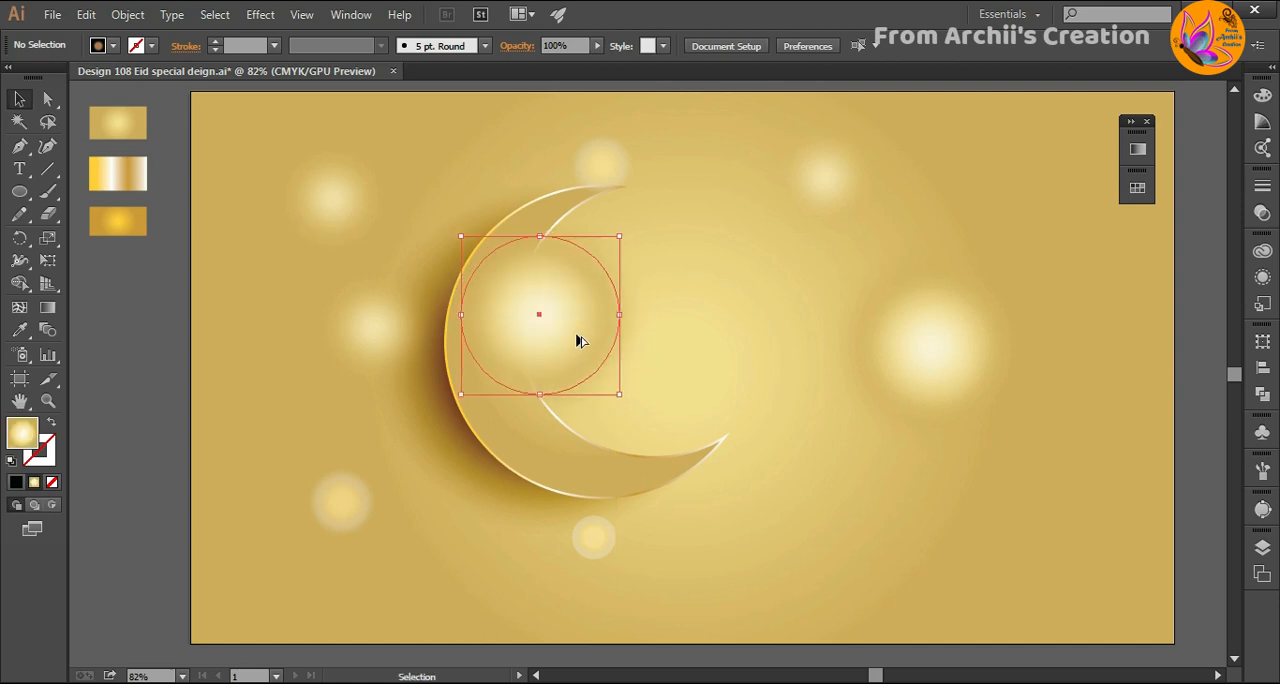
click(1262, 547)
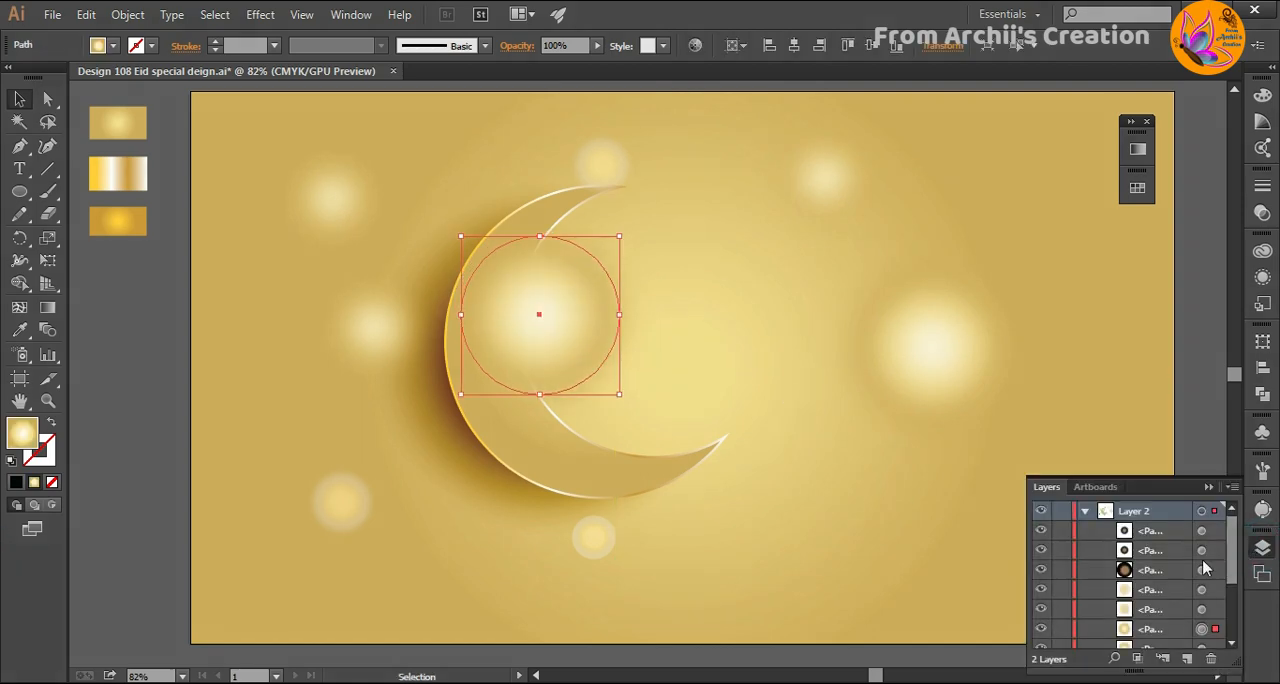
click(1087, 531)
click(1086, 531)
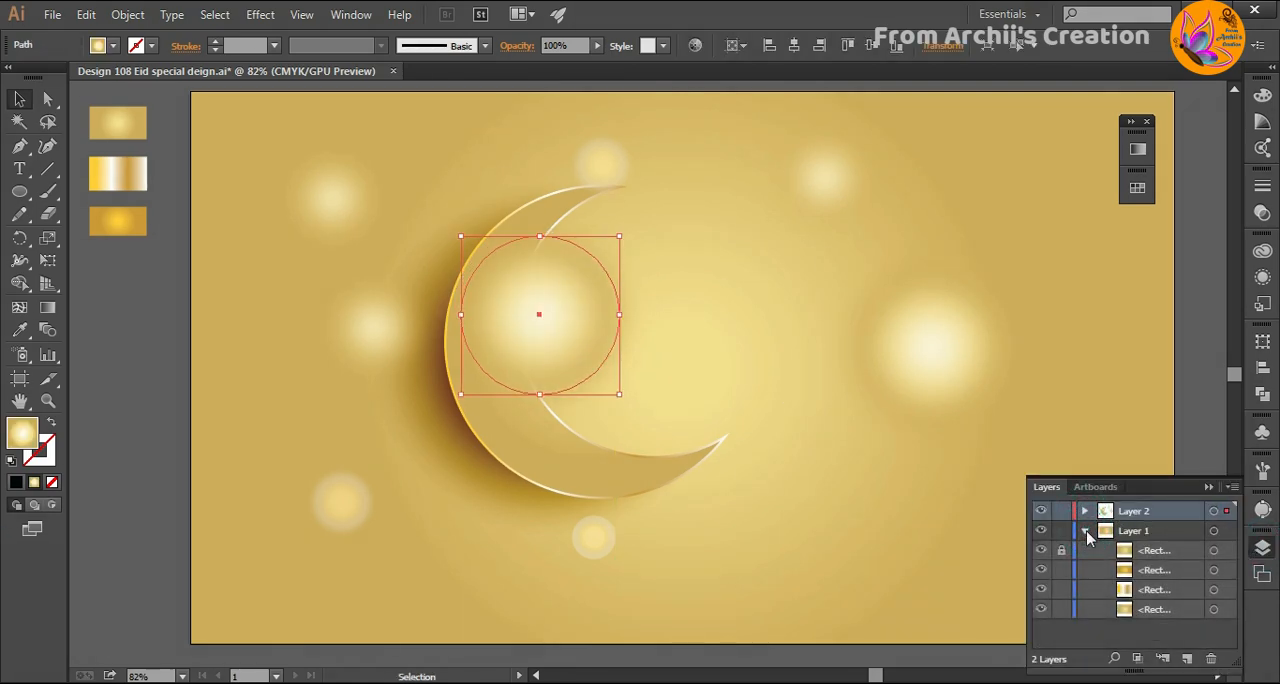
click(1085, 512)
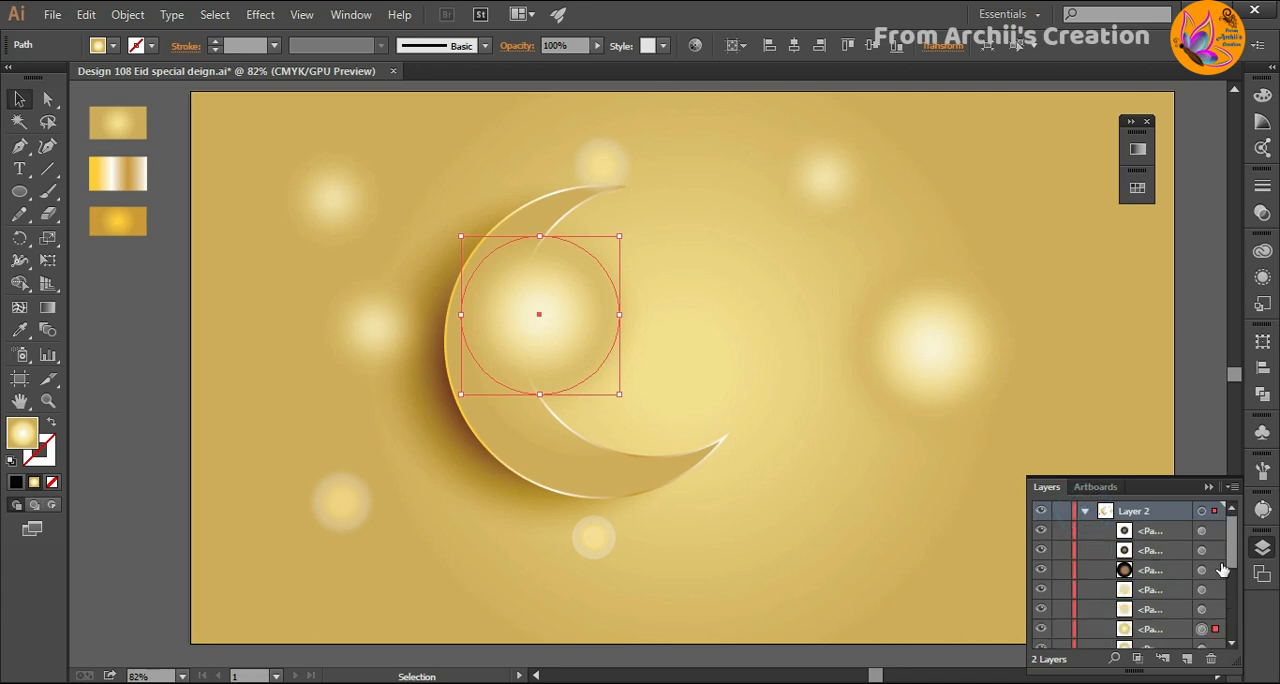
mouse_move(1151, 568)
mouse_down()
mouse_move(1174, 644)
mouse_move(1162, 572)
mouse_move(1175, 555)
mouse_up()
- Shrink the glow copy behind the crescent and position it against the upper part of the crescent's inner curve
click(737, 317)
drag(609, 320, 690, 325)
drag(697, 397, 643, 337)
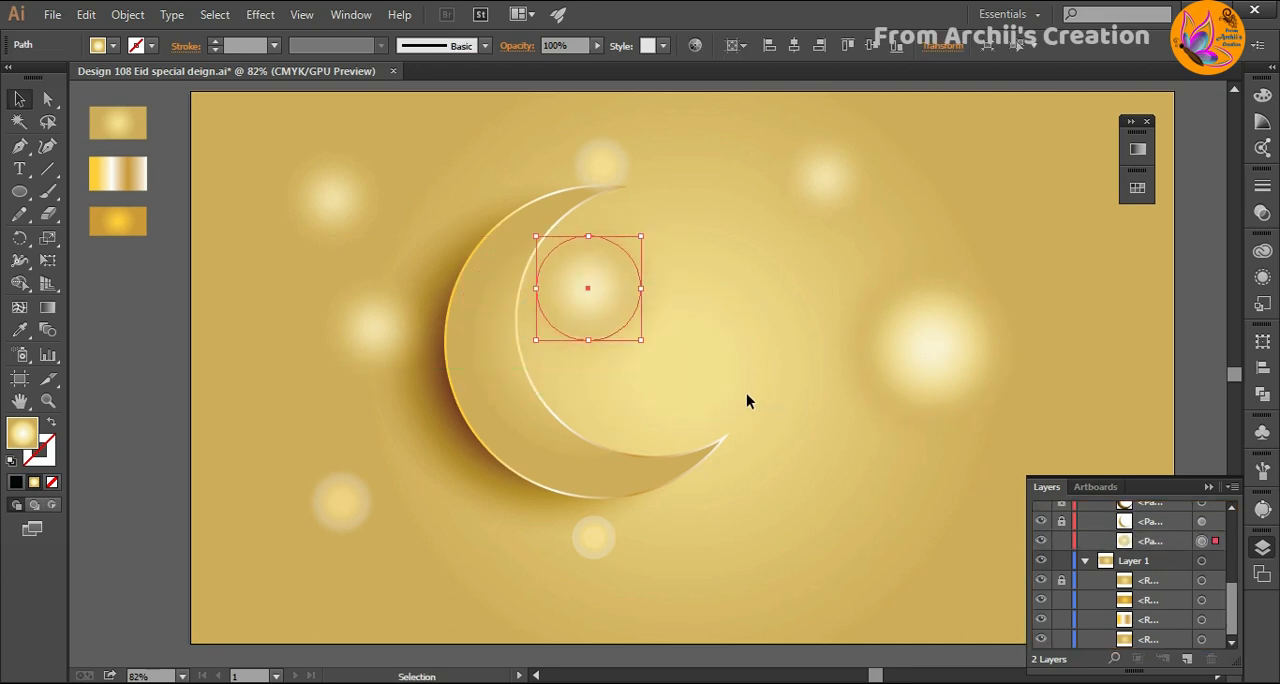
click(743, 390)
click(597, 305)
click(768, 358)
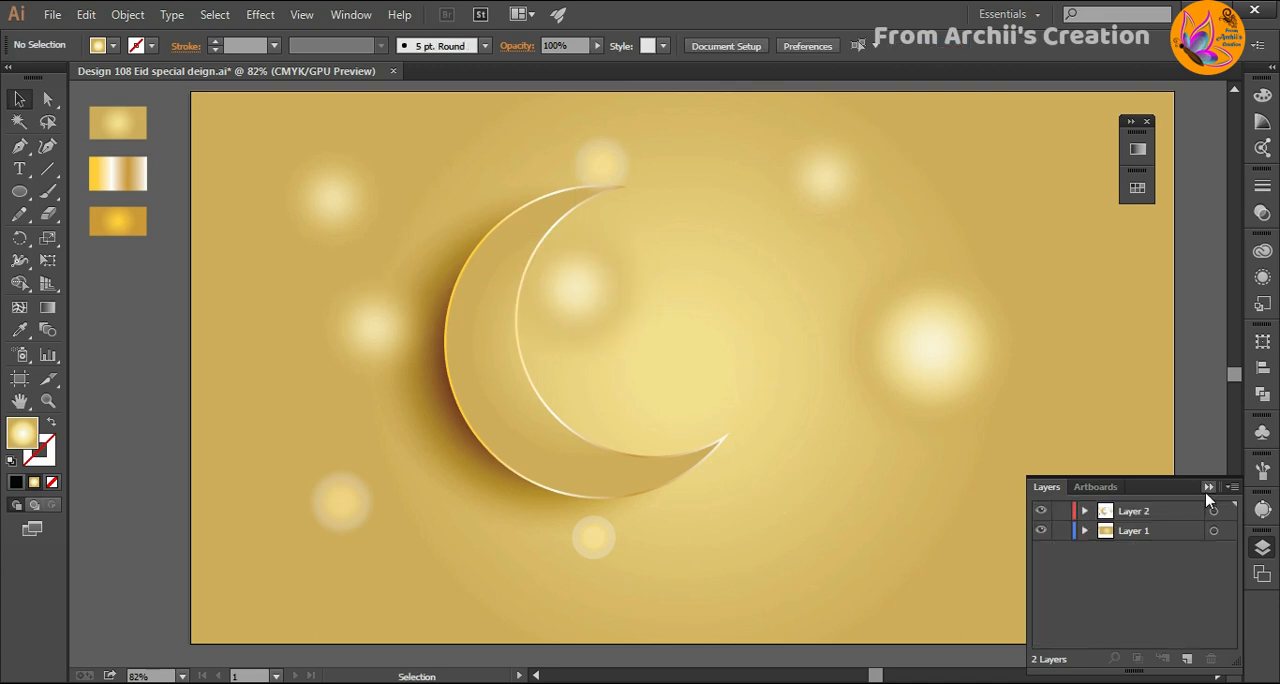
click(1208, 487)
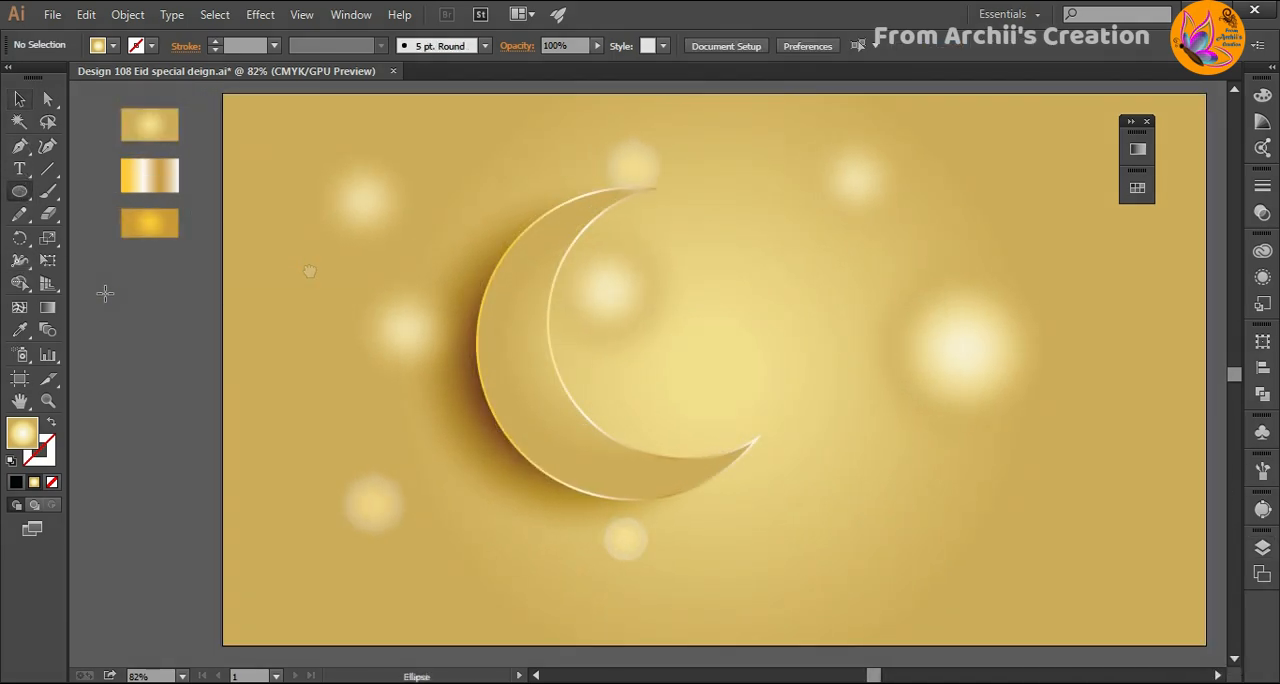
- Draw a tiny gradient-filled circle outside the artboard and apply a Gaussian Blur with a 5.8-pixel radius
drag(104, 291, 111, 297)
click(20, 100)
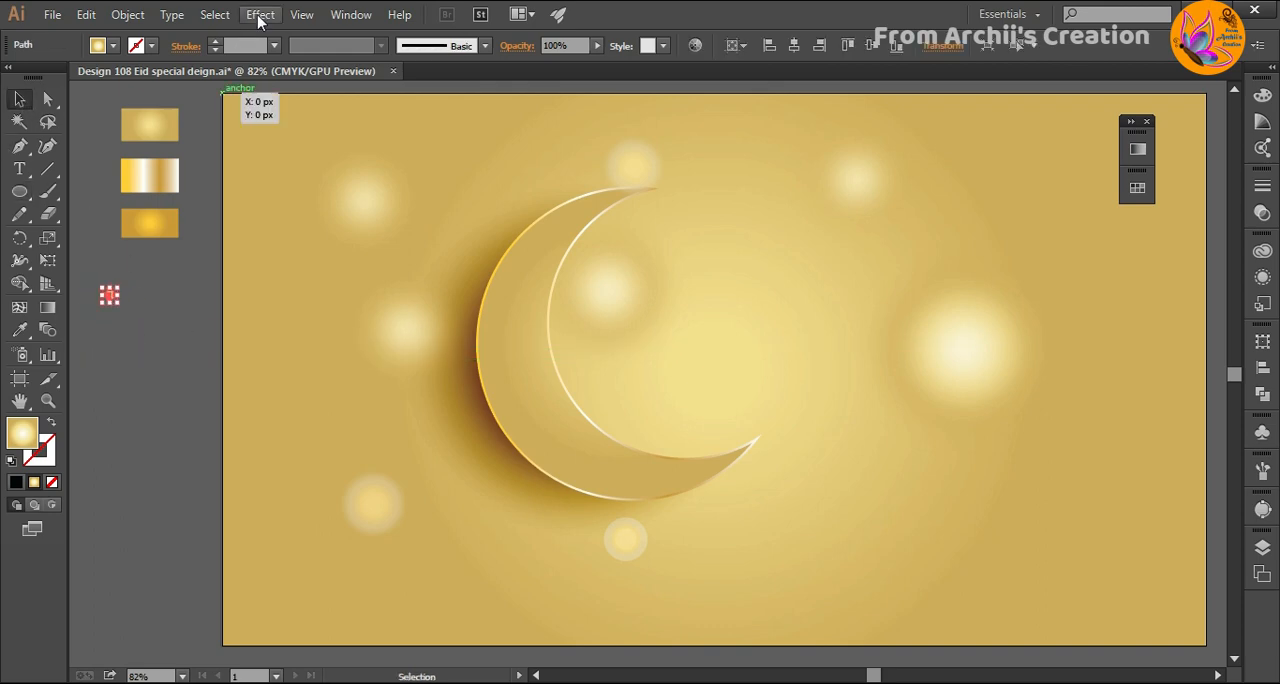
click(260, 14)
mouse_move(305, 330)
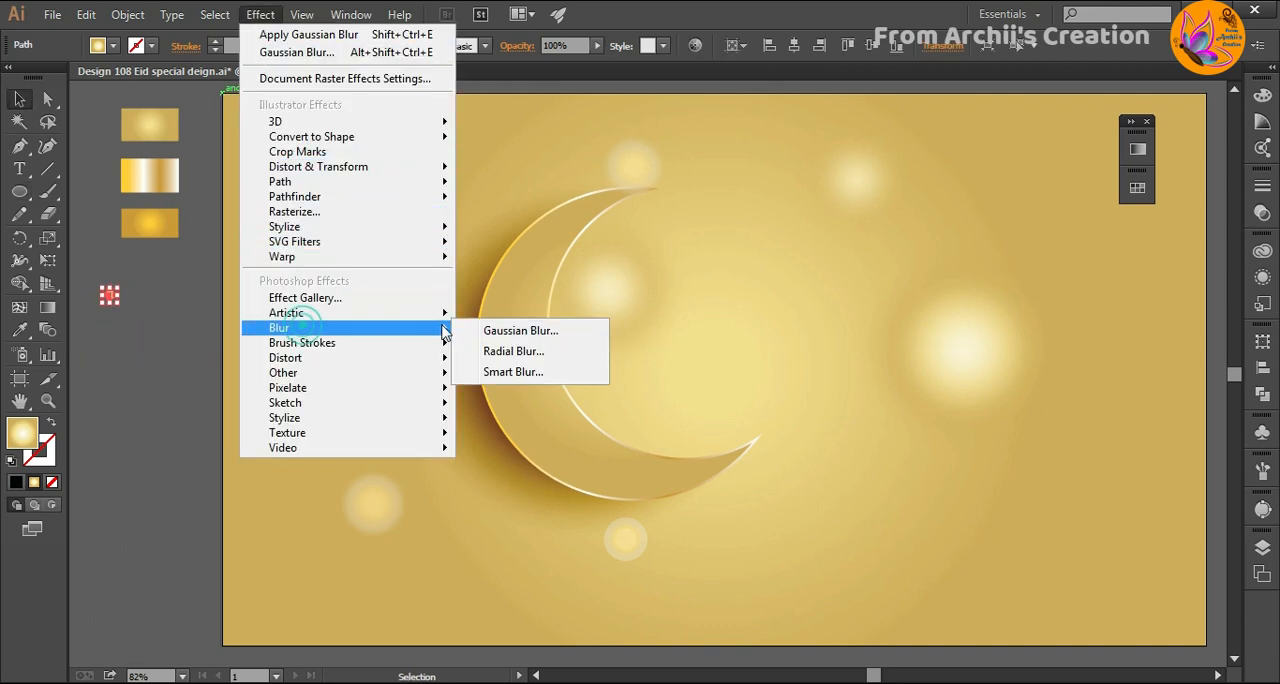
click(503, 333)
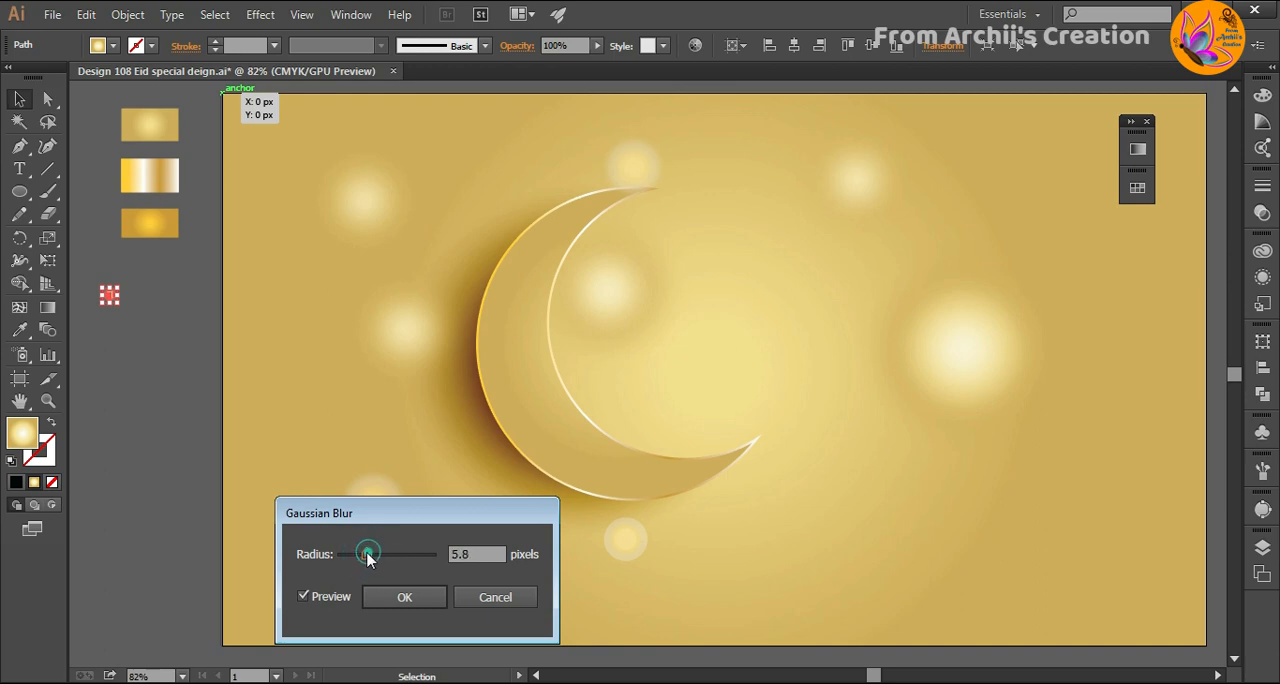
click(404, 597)
click(175, 463)
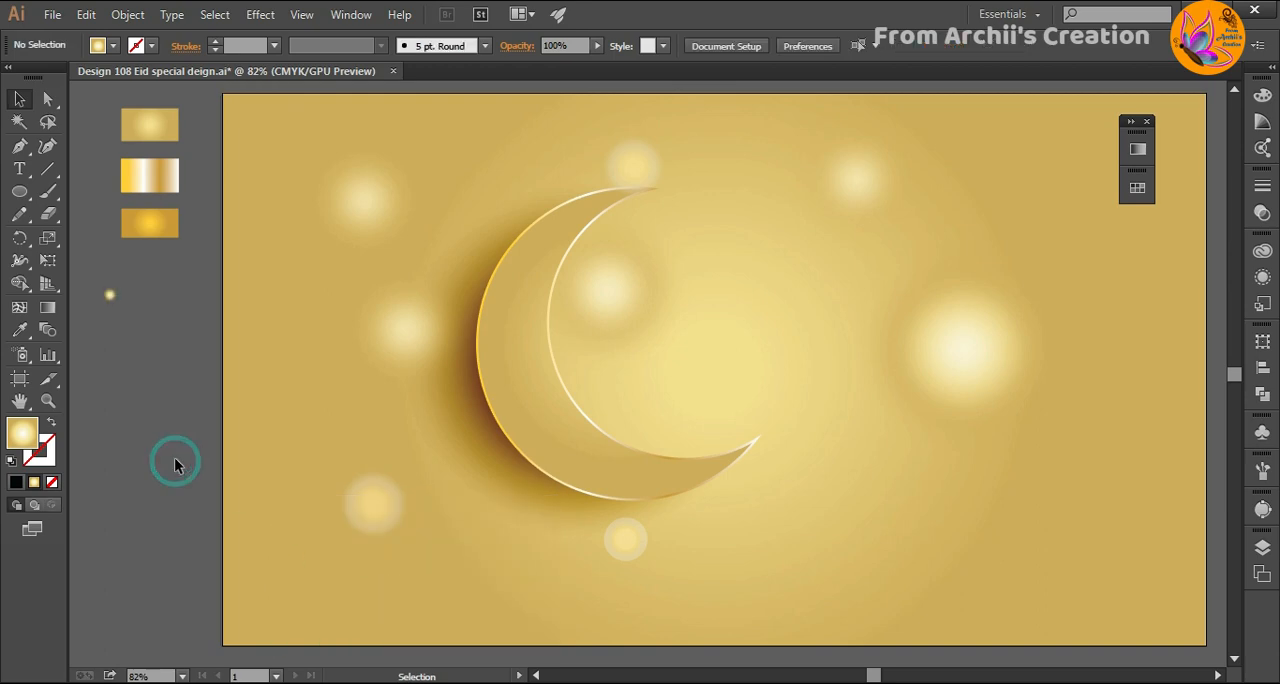
- Draw a second tiny circle outside the artboard below the blurred one, fill it with white and shrink it slightly
click(19, 195)
drag(147, 376, 158, 388)
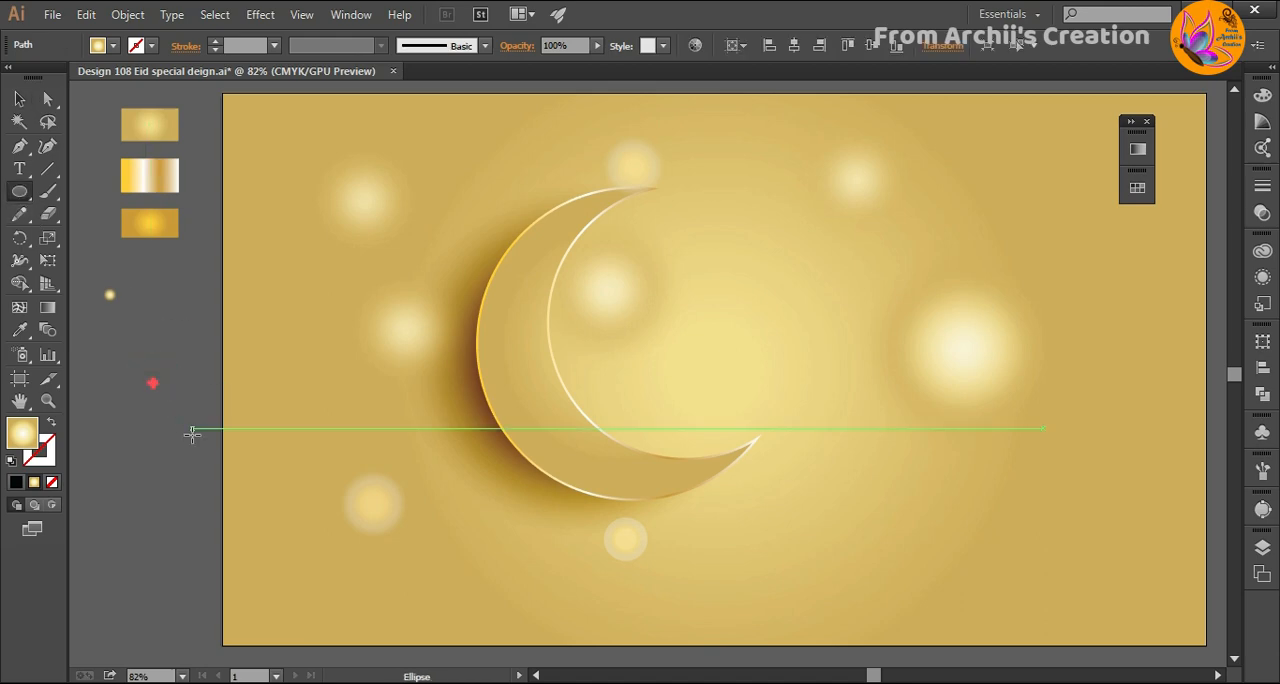
double_click(22, 436)
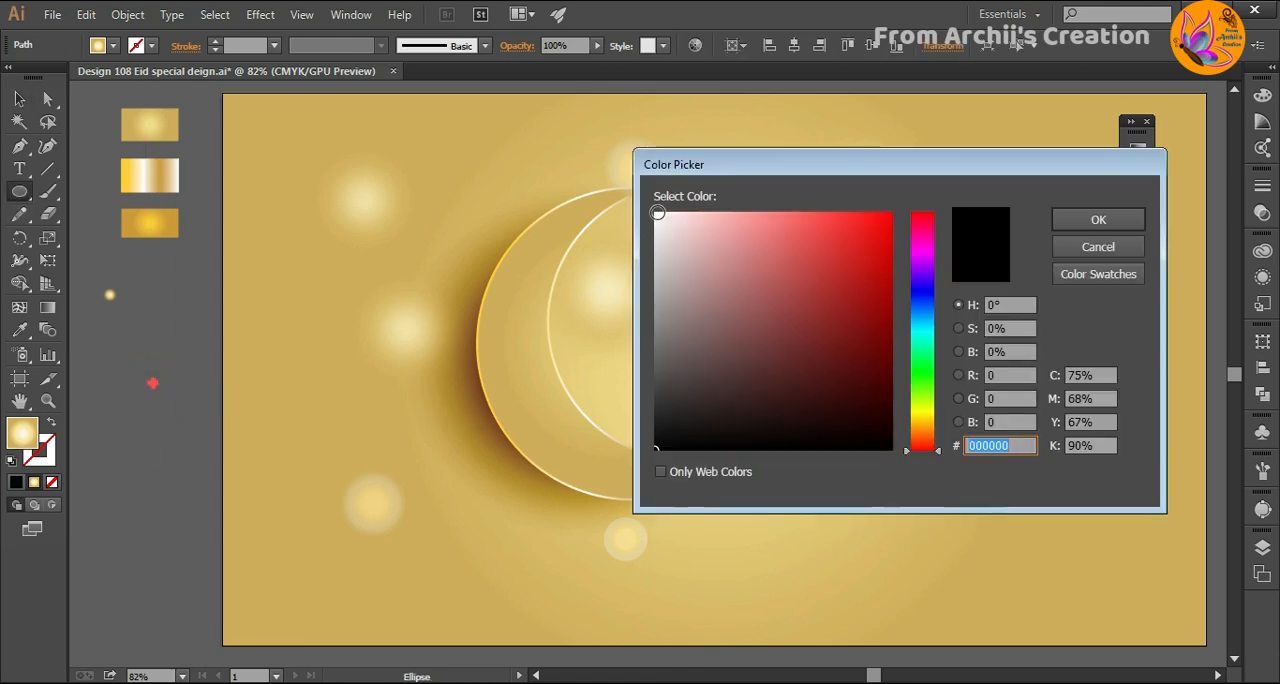
click(657, 213)
click(1075, 217)
click(22, 103)
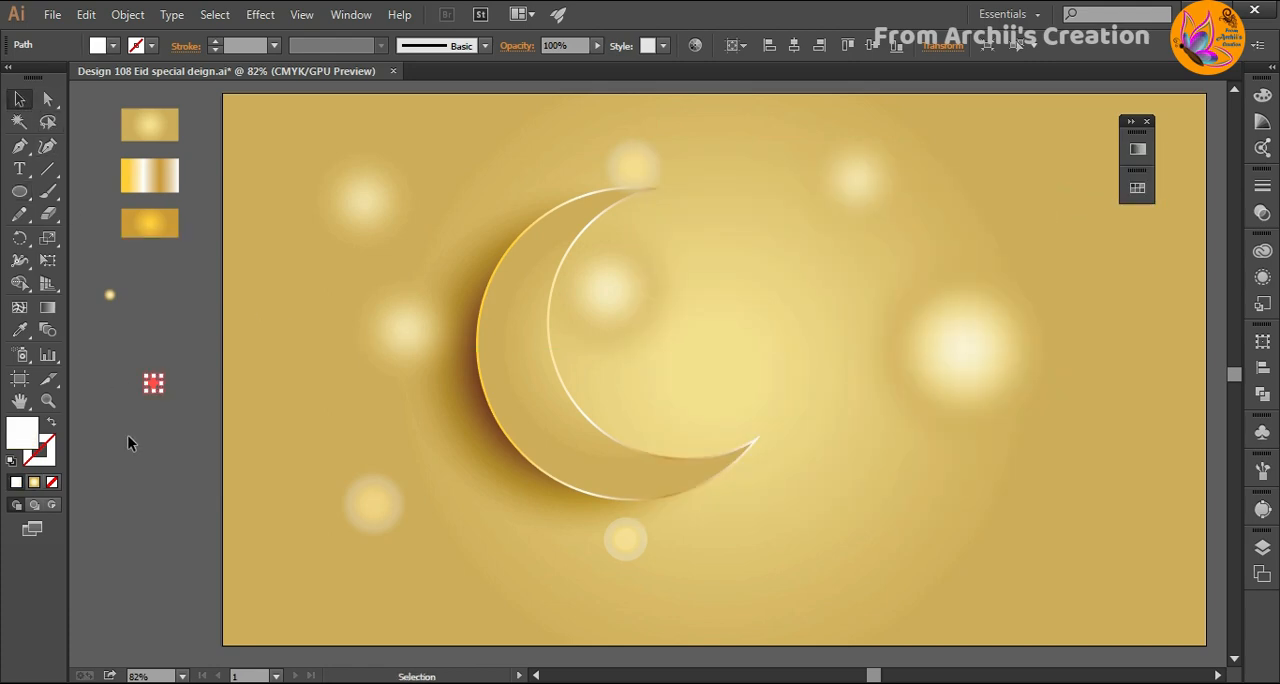
click(152, 383)
drag(162, 391, 160, 389)
click(155, 424)
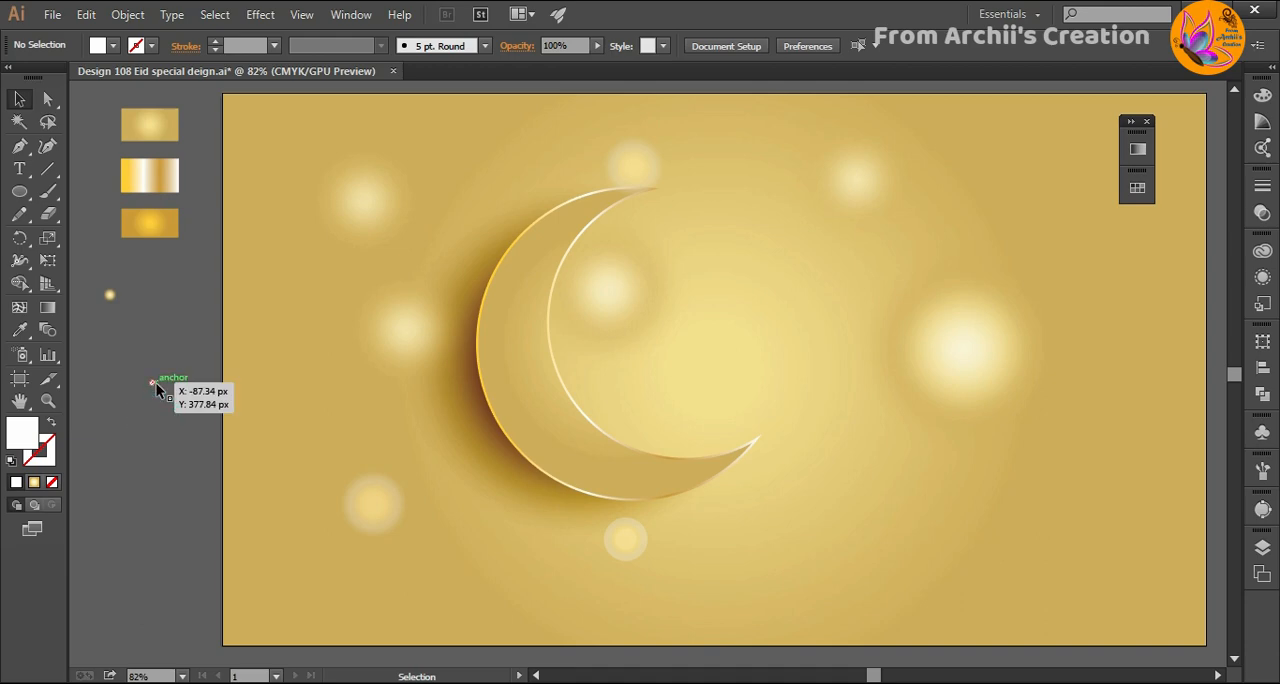
- Apply a Gaussian Blur with a slightly reduced radius to the tiny white circle, previewing the effect
click(157, 388)
click(260, 14)
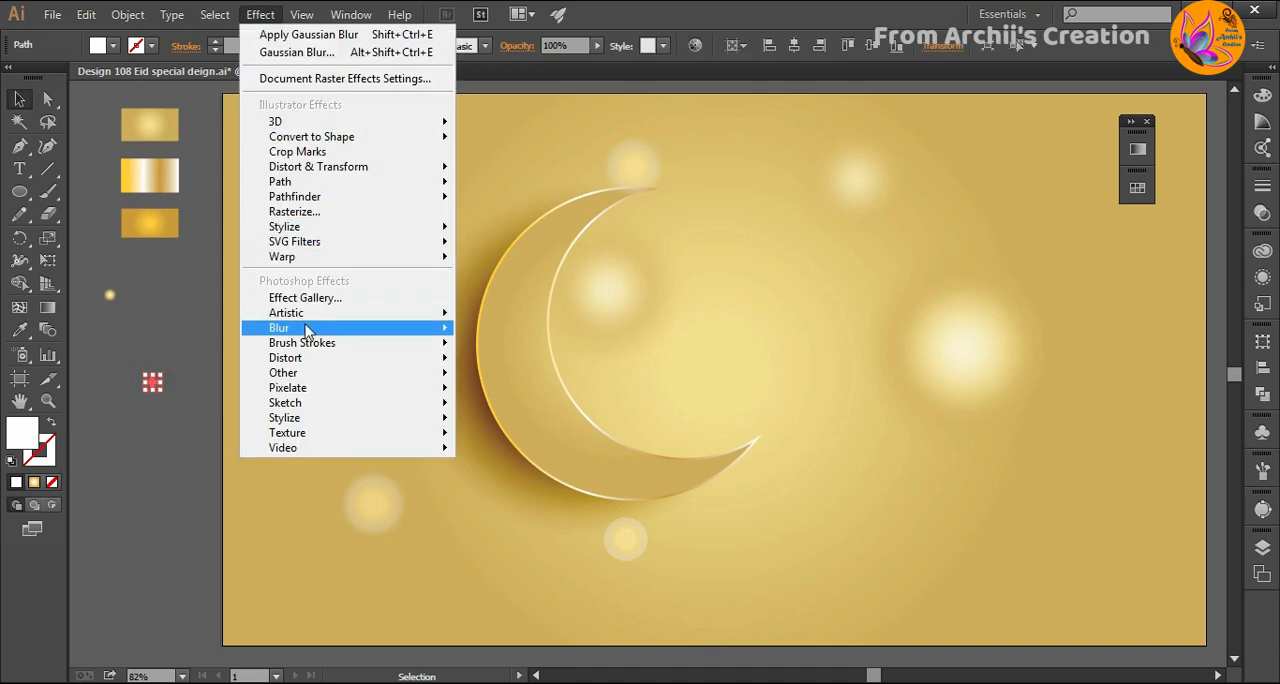
mouse_move(300, 330)
click(507, 338)
click(302, 597)
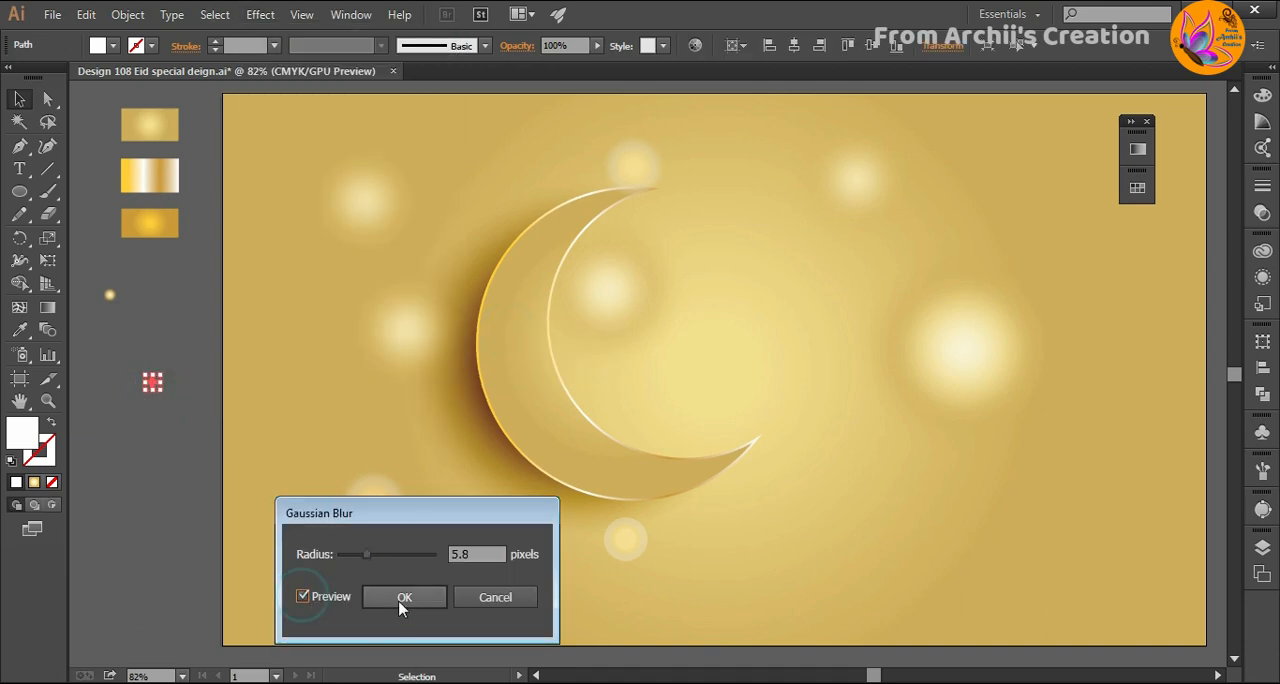
drag(367, 554, 363, 554)
click(385, 603)
click(143, 472)
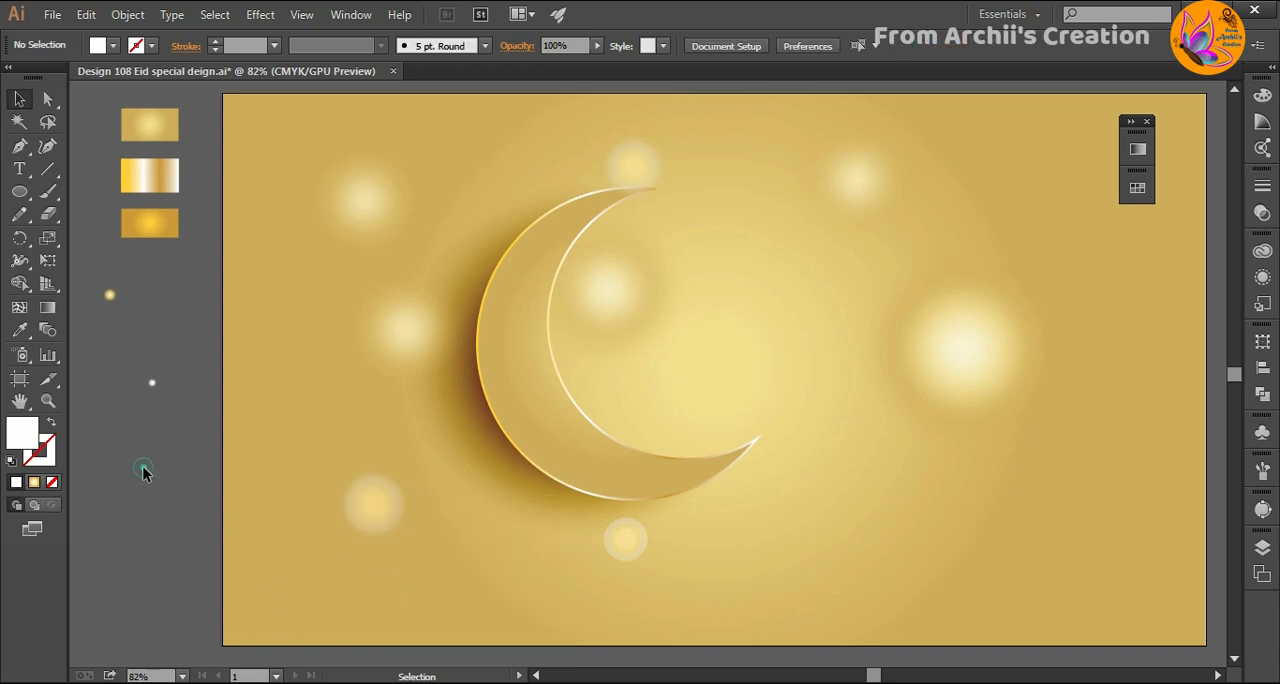
- Save the tiny blurred gold circle as a new Movie Clip symbol named "star"
click(109, 292)
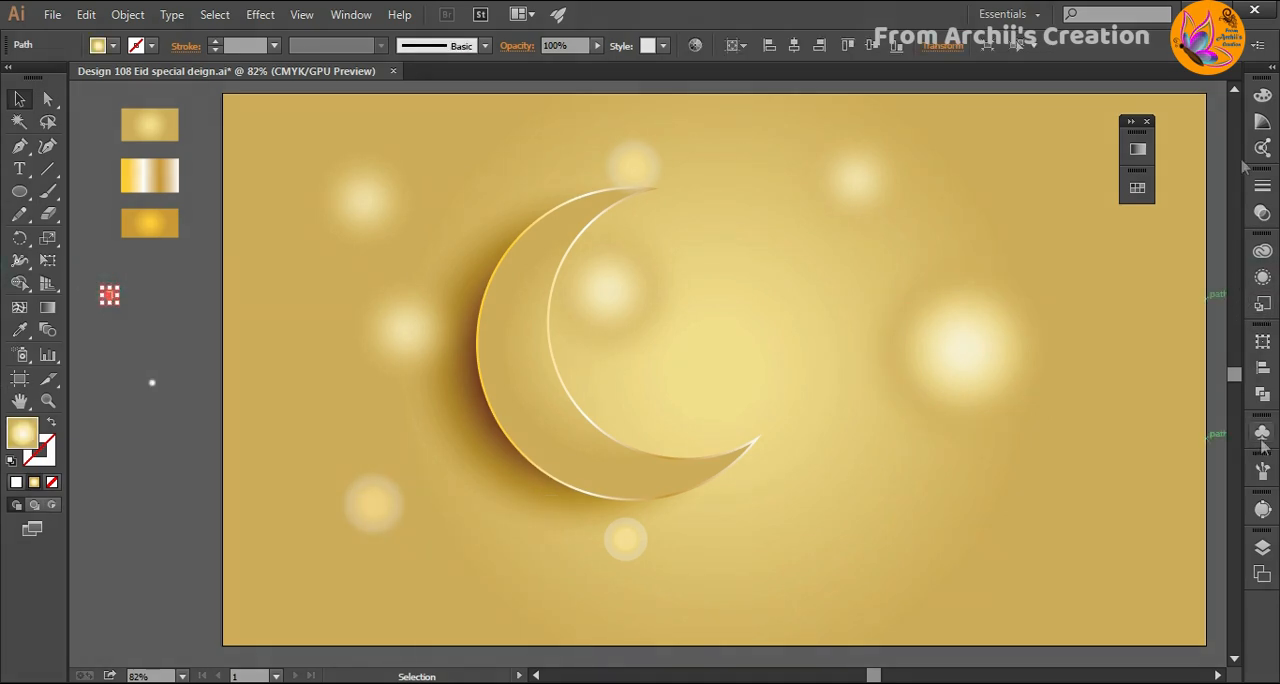
click(1261, 439)
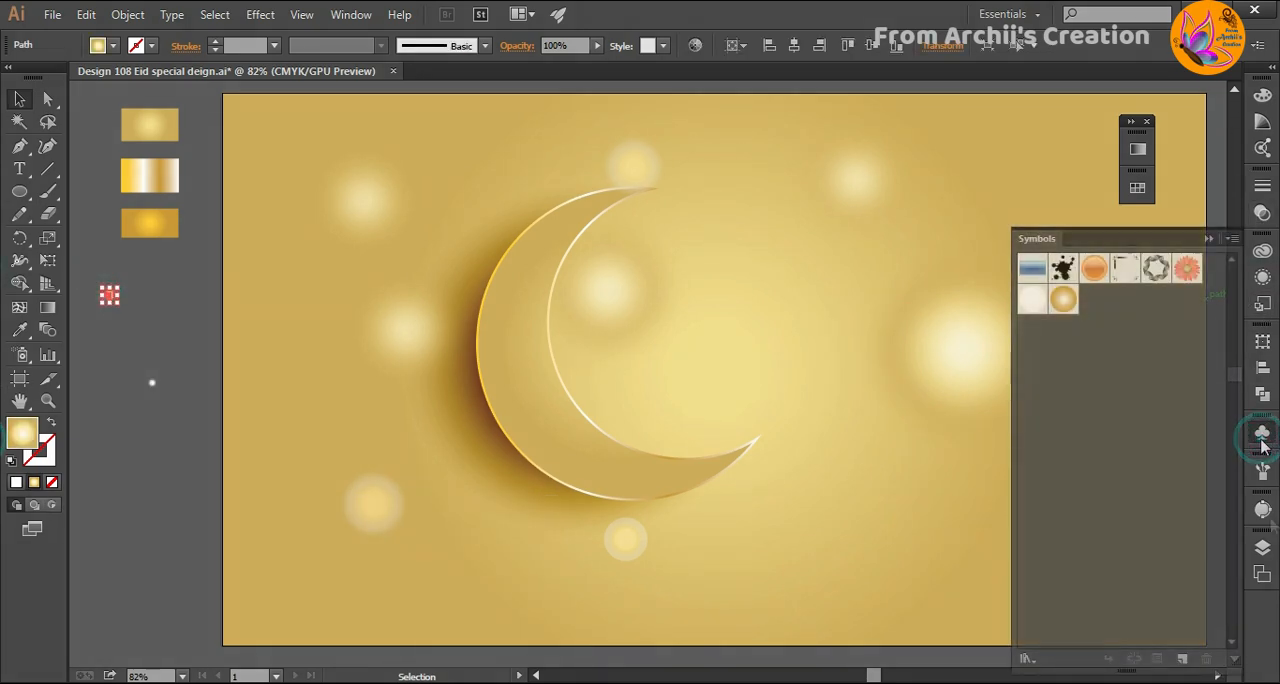
click(1180, 658)
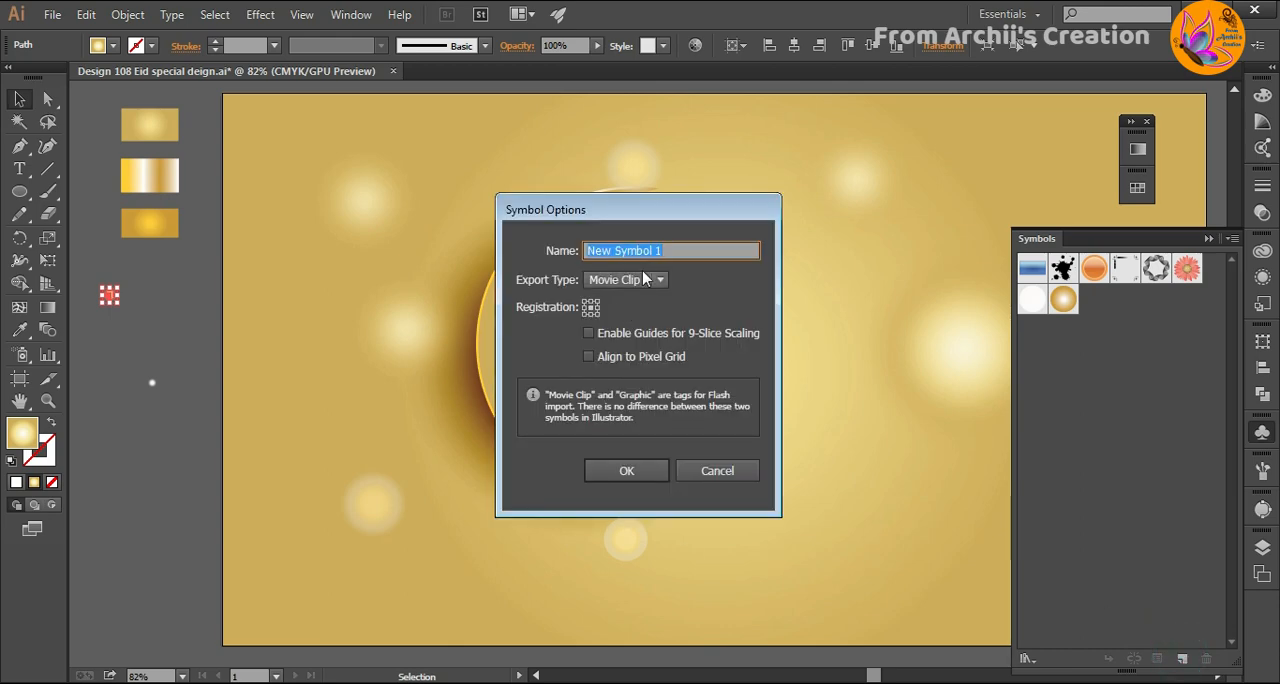
key(BackSpace)
text(star)
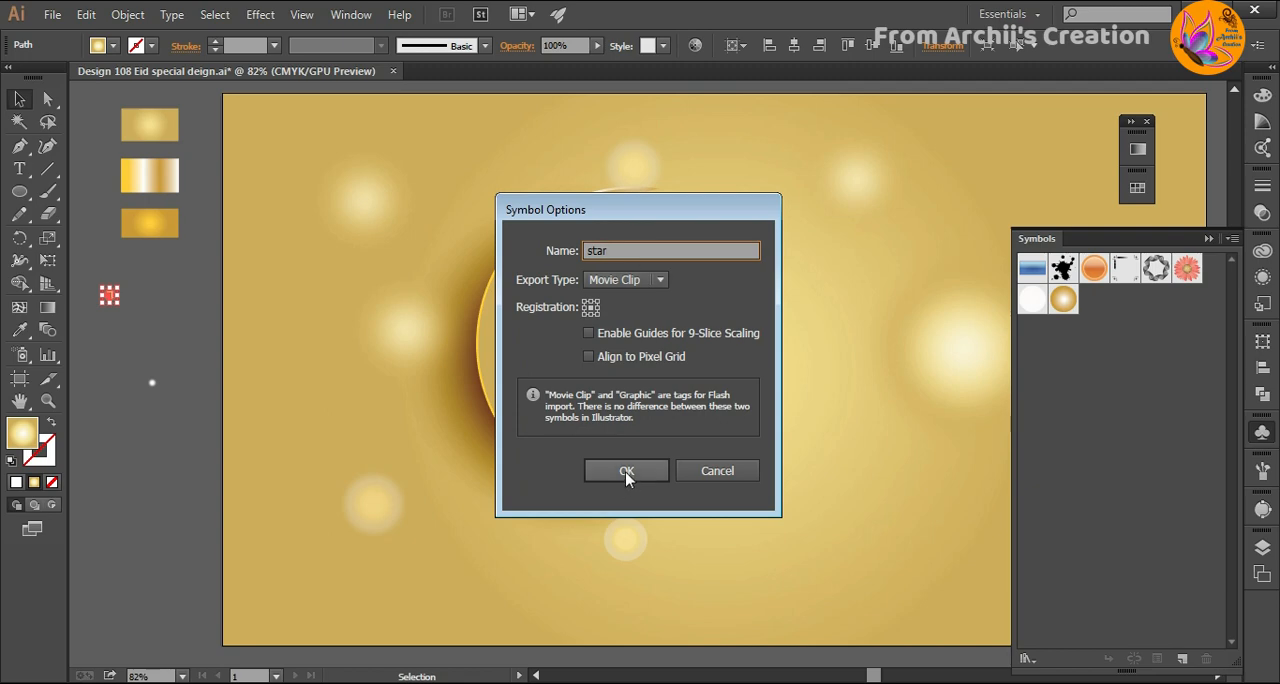
click(626, 470)
- Save the tiny blurred white circle as a new Movie Clip symbol named "star 2"
click(152, 382)
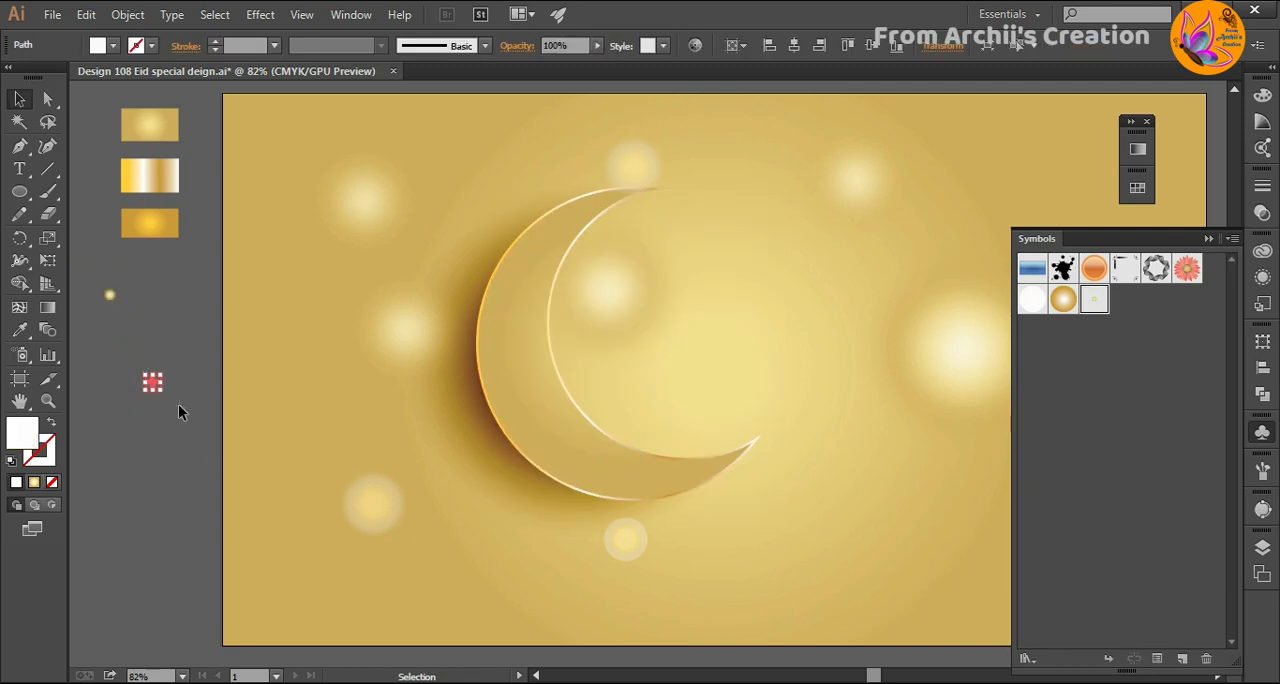
click(1181, 659)
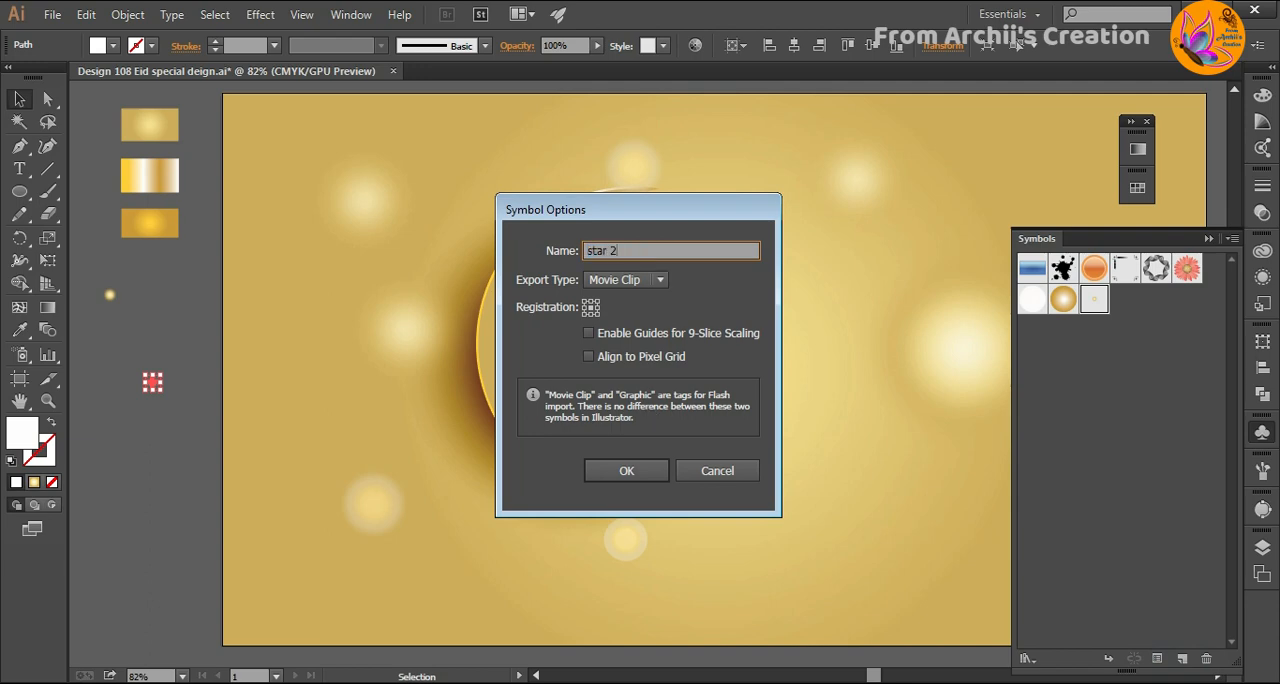
click(628, 472)
click(852, 334)
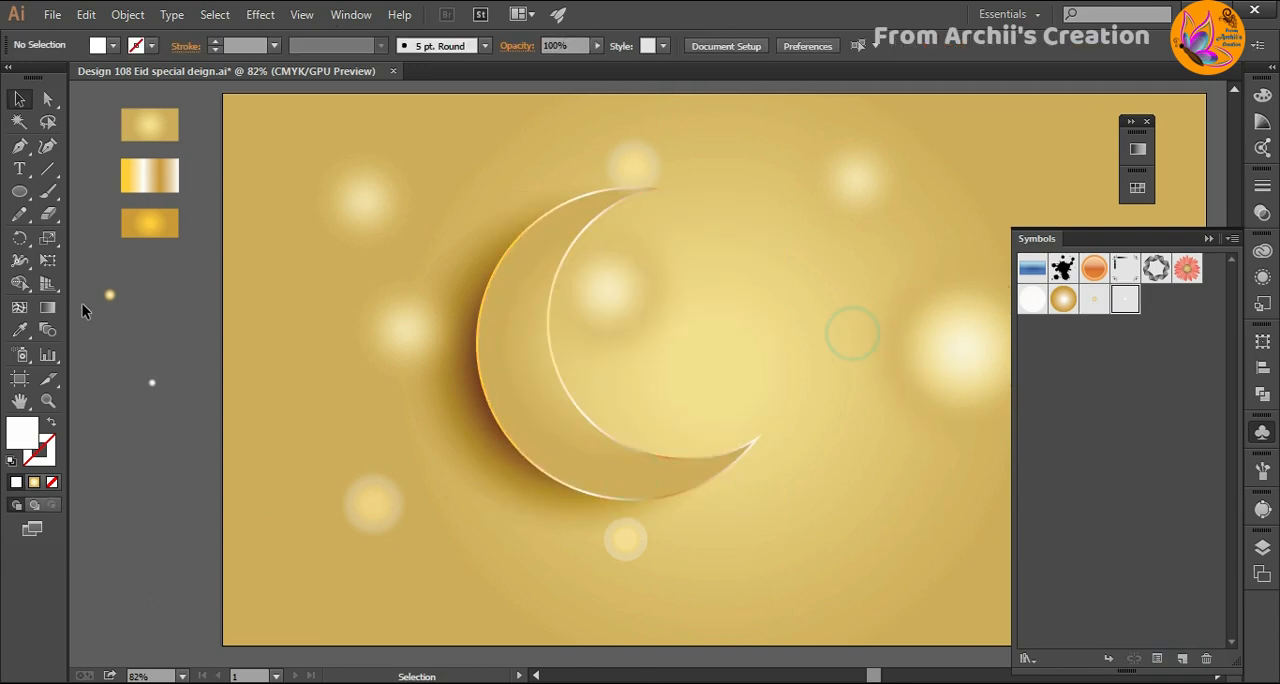
- Delete the two blurred circles outside the artboard and draw a new tiny white circle without blur in their place
drag(175, 405, 187, 407)
key(Delete)
key(l)
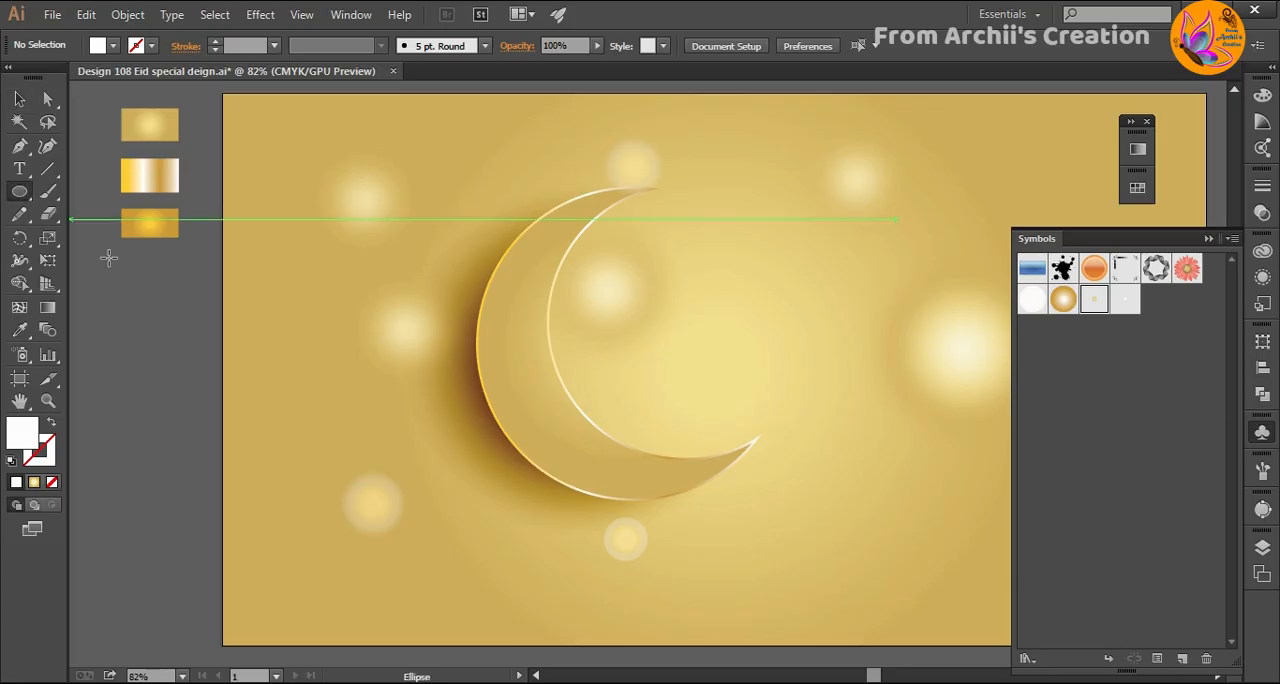
drag(126, 352, 130, 356)
click(19, 98)
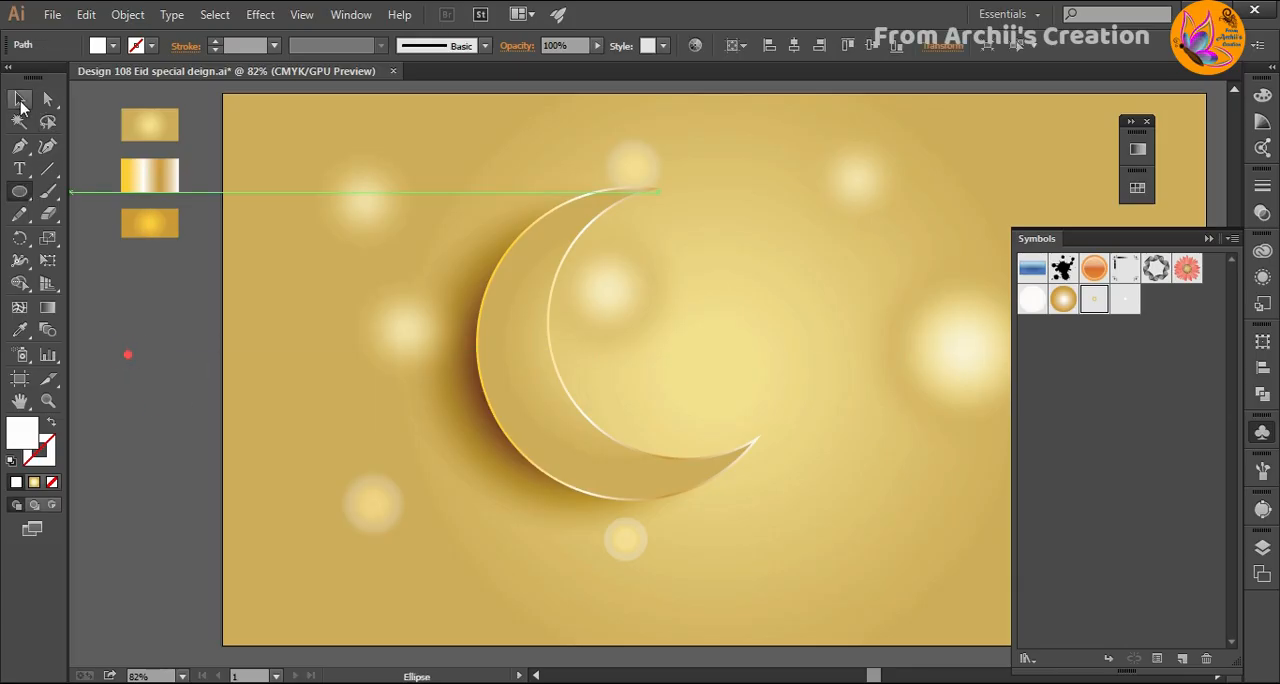
click(155, 420)
- Save the tiny white circle as a new Movie Clip symbol named "star 3" and delete the original outside the artboard
click(127, 354)
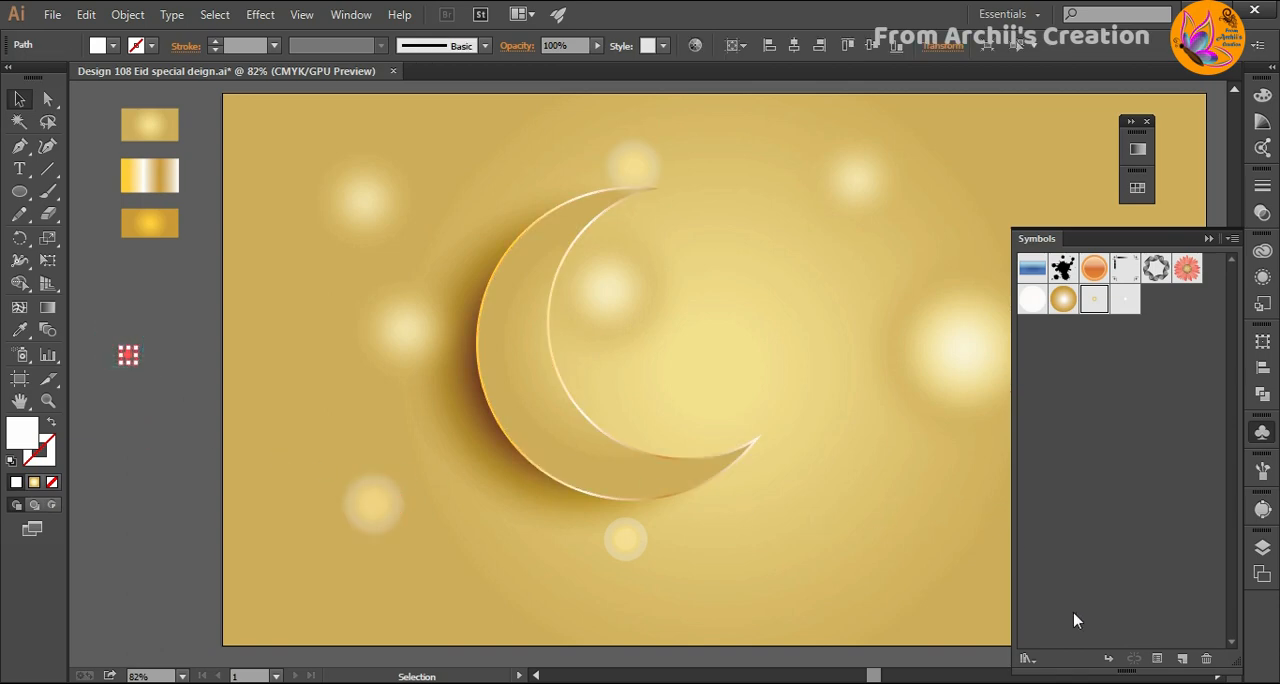
click(1181, 659)
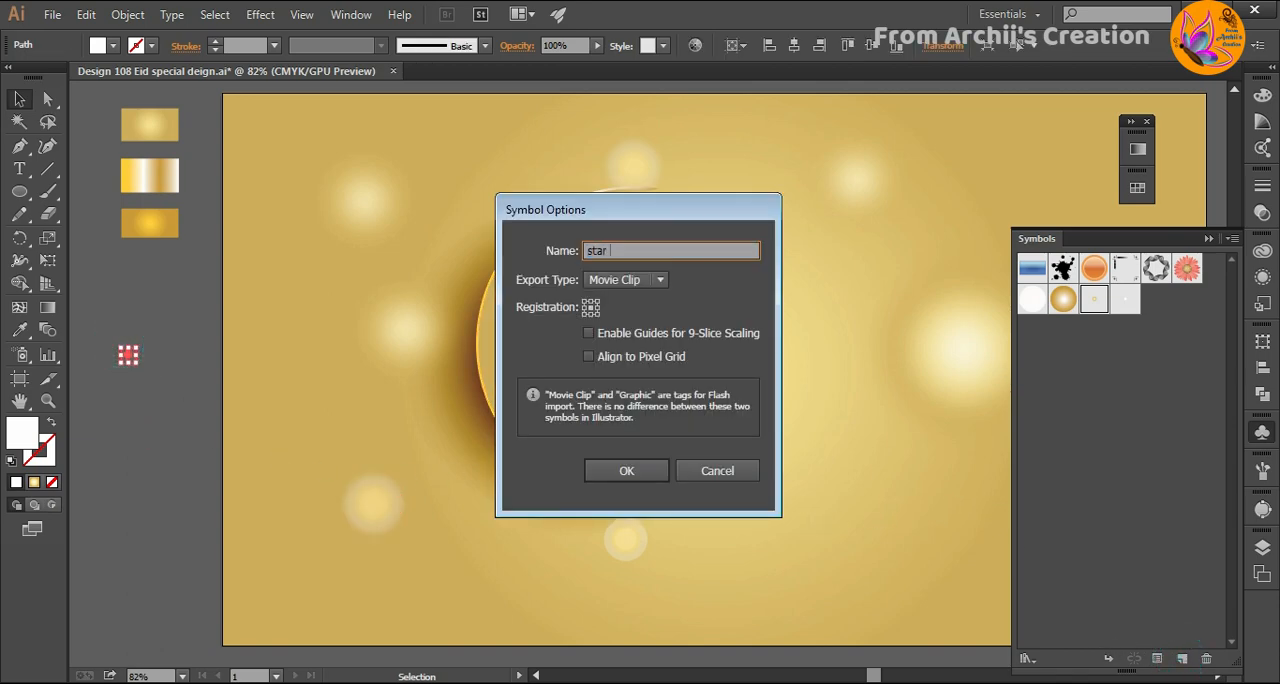
text(star 3)
click(628, 469)
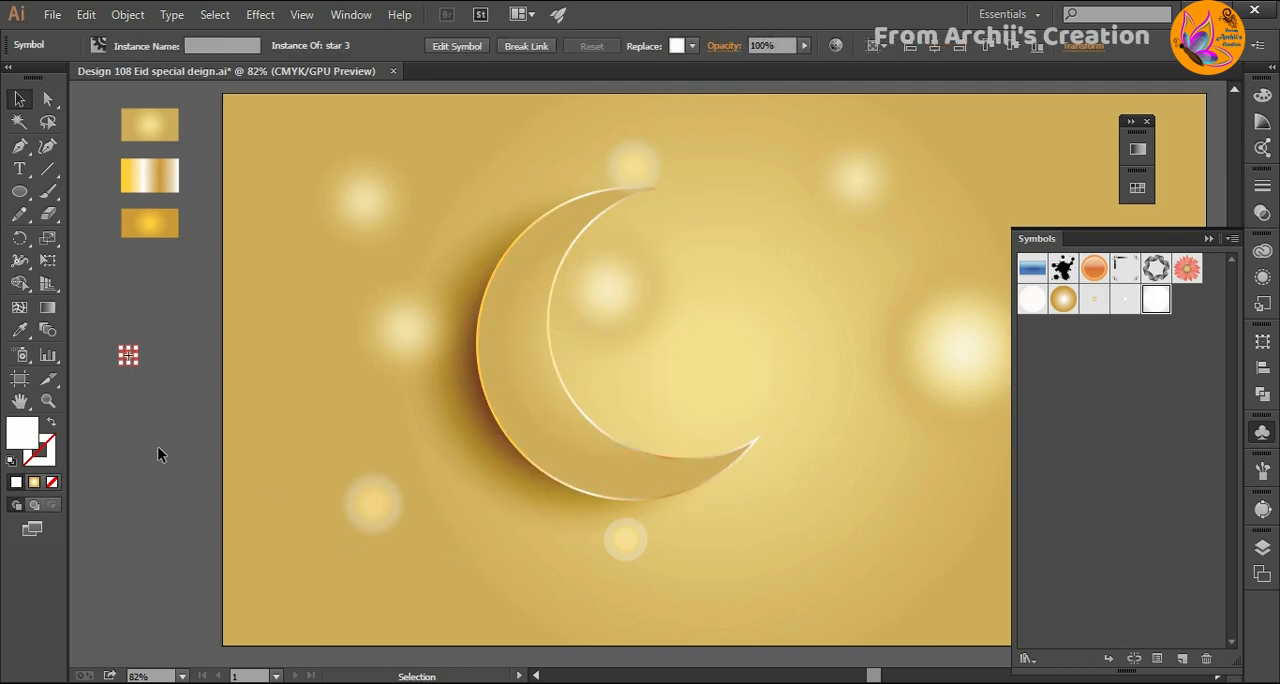
click(152, 452)
drag(170, 404, 184, 415)
key(Delete)
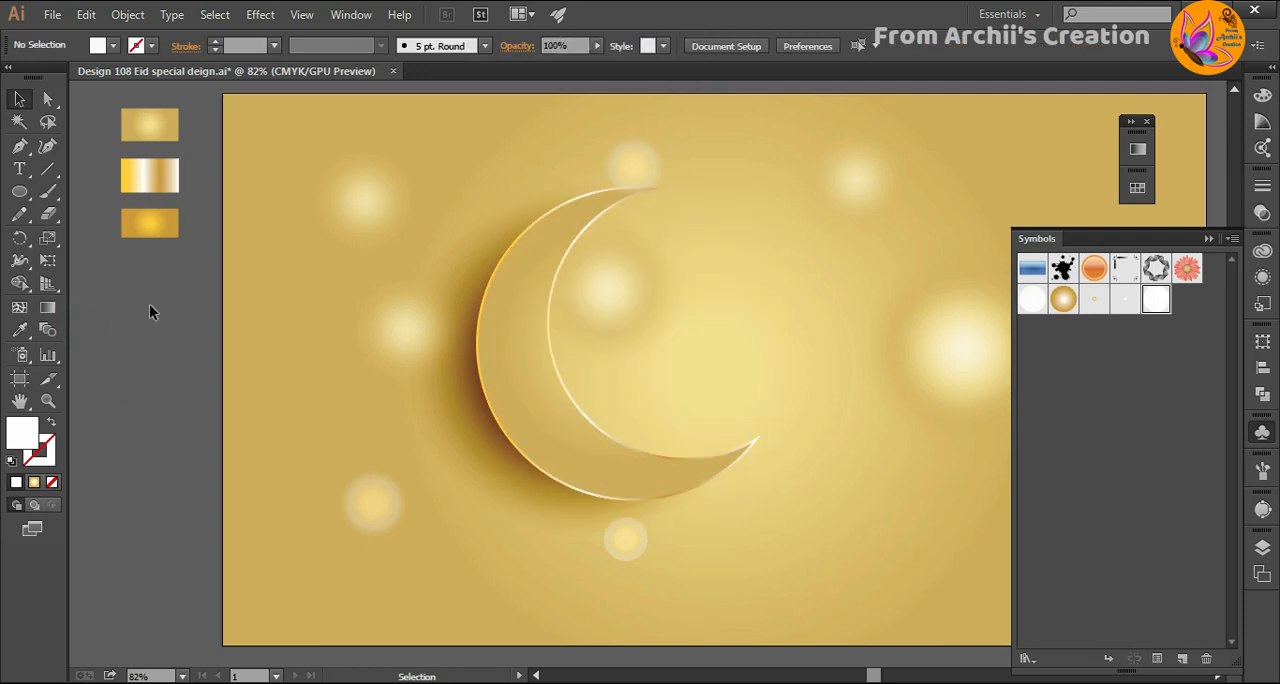
- Spray the "star", "star 2" and "star 3" symbols around the outer left side and lower edge of the crescent
click(22, 355)
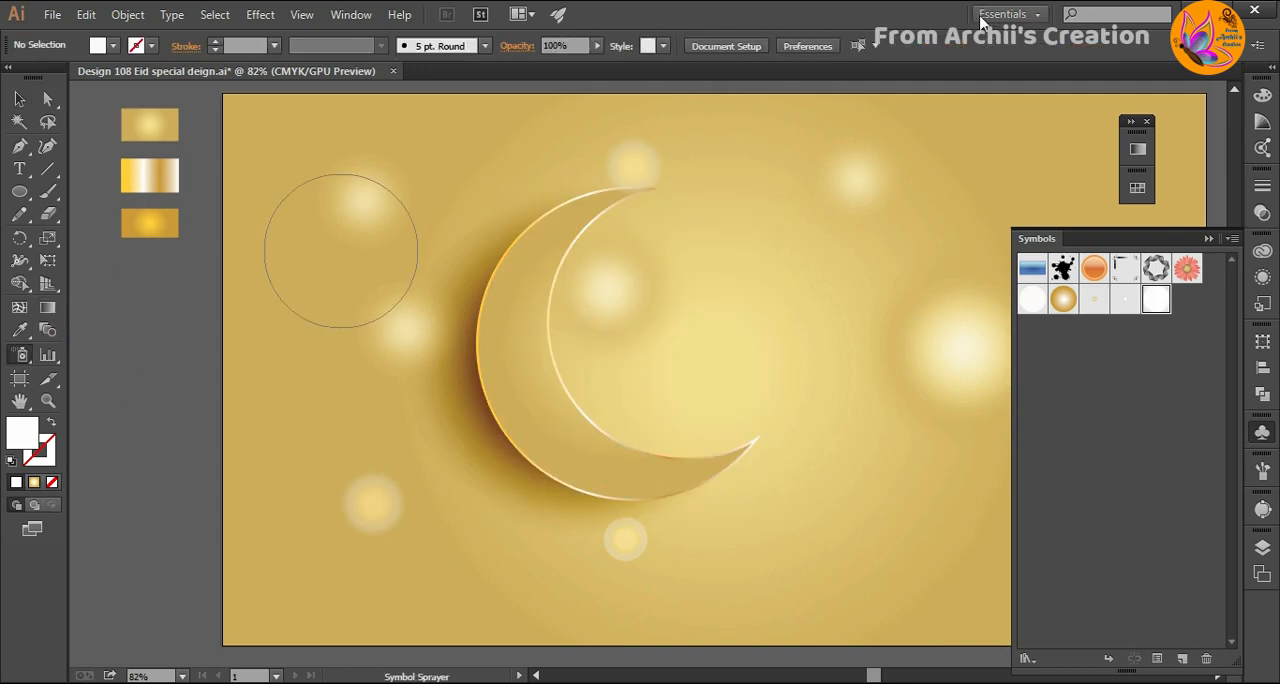
click(1094, 300)
mouse_move(457, 371)
mouse_down()
mouse_move(394, 409)
mouse_move(449, 434)
mouse_move(475, 465)
mouse_up()
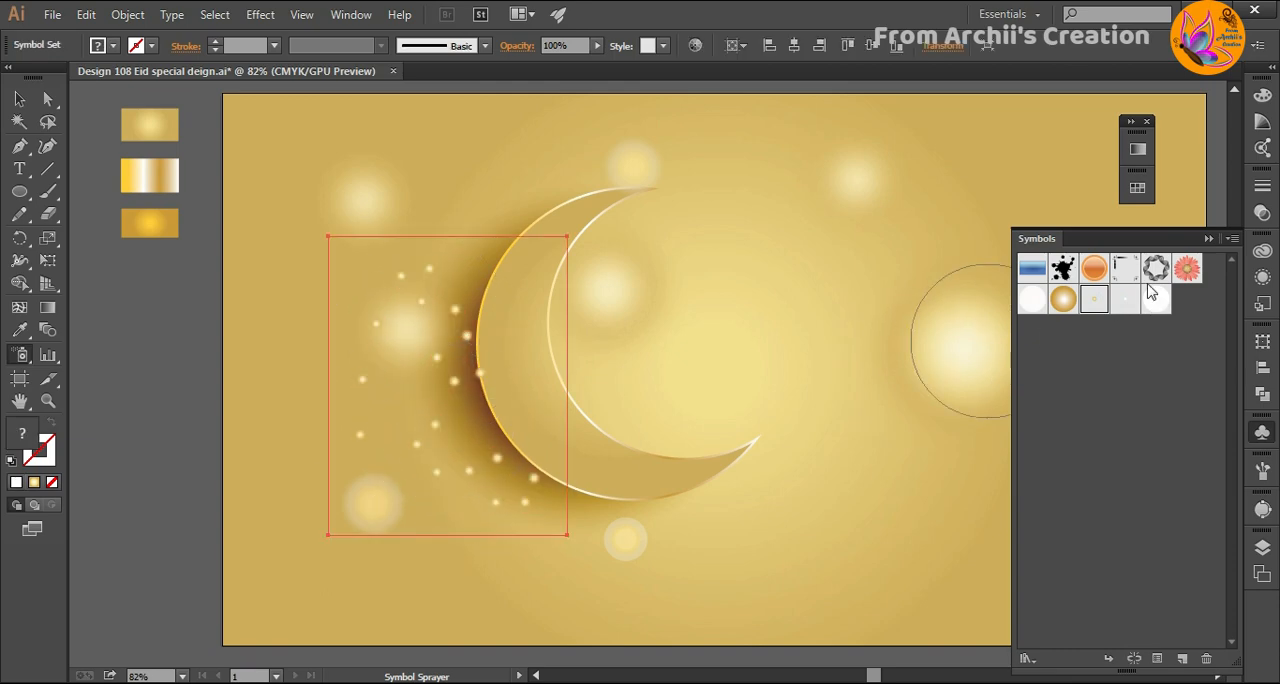
click(1125, 300)
mouse_move(430, 355)
mouse_down()
mouse_move(409, 343)
mouse_move(443, 229)
mouse_move(510, 240)
mouse_up()
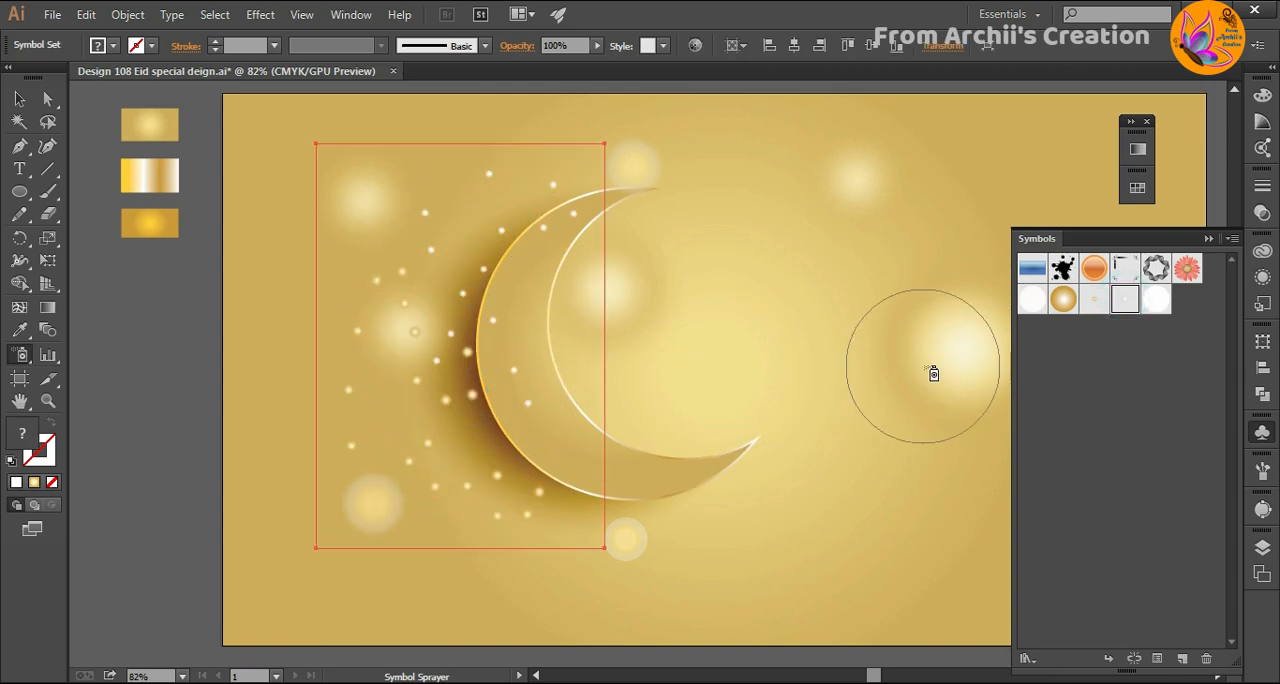
click(1156, 300)
mouse_move(437, 388)
mouse_down()
mouse_move(478, 298)
mouse_move(311, 379)
mouse_move(468, 425)
mouse_move(467, 347)
mouse_move(543, 493)
mouse_move(649, 519)
mouse_move(681, 505)
mouse_move(566, 503)
mouse_move(470, 530)
mouse_move(393, 477)
mouse_move(393, 380)
mouse_move(419, 245)
mouse_move(588, 191)
mouse_up()
key(v)
click(200, 412)
- Move the crescent path to the front of Layer 2, above the sprayed symbol set
click(622, 457)
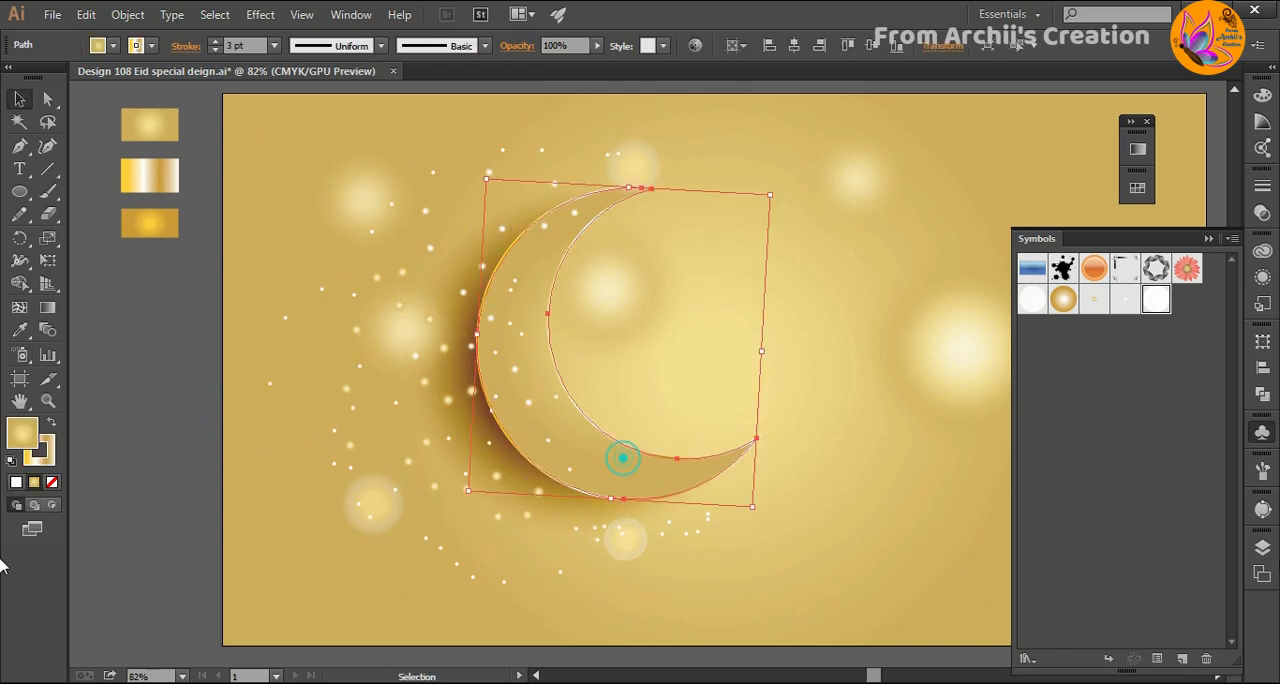
click(1262, 572)
click(1086, 541)
scroll(1143, 588, down, 5)
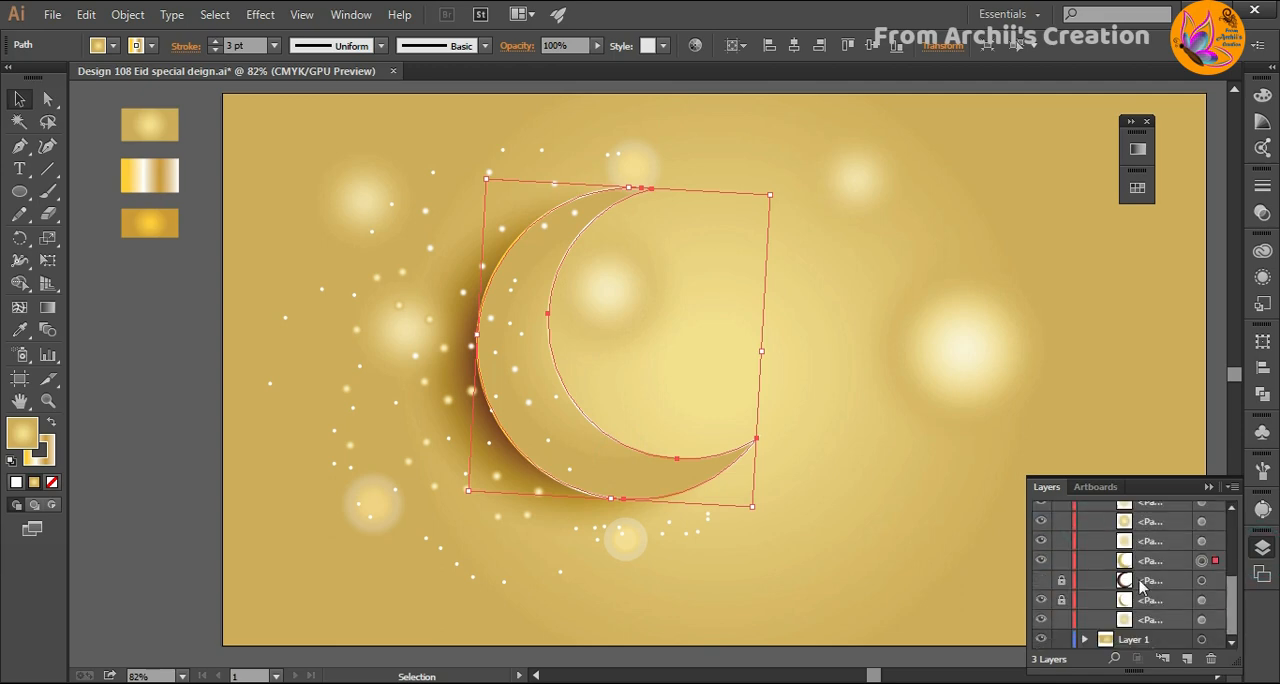
mouse_move(1143, 568)
mouse_down()
mouse_move(1150, 527)
mouse_move(1146, 541)
mouse_up()
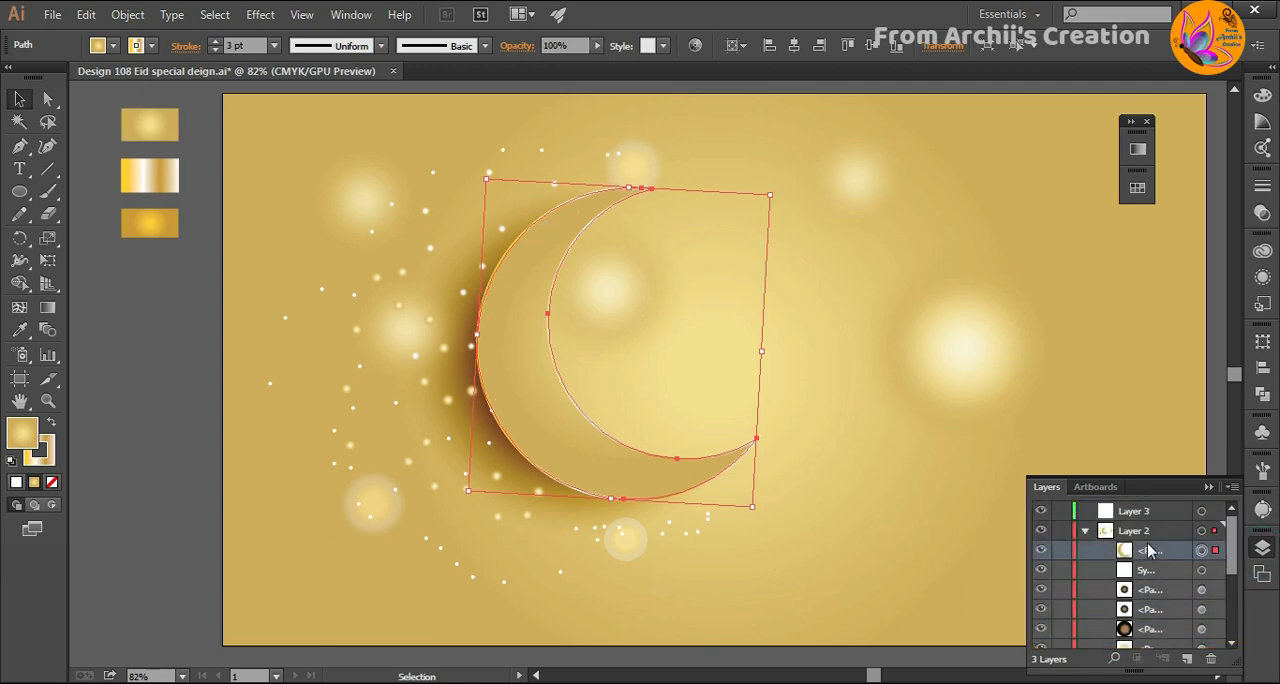
click(193, 452)
- Spray more "star 3" symbols in scattered clusters around the crescent's outer edge and its two tips
key(shift+s)
click(1262, 430)
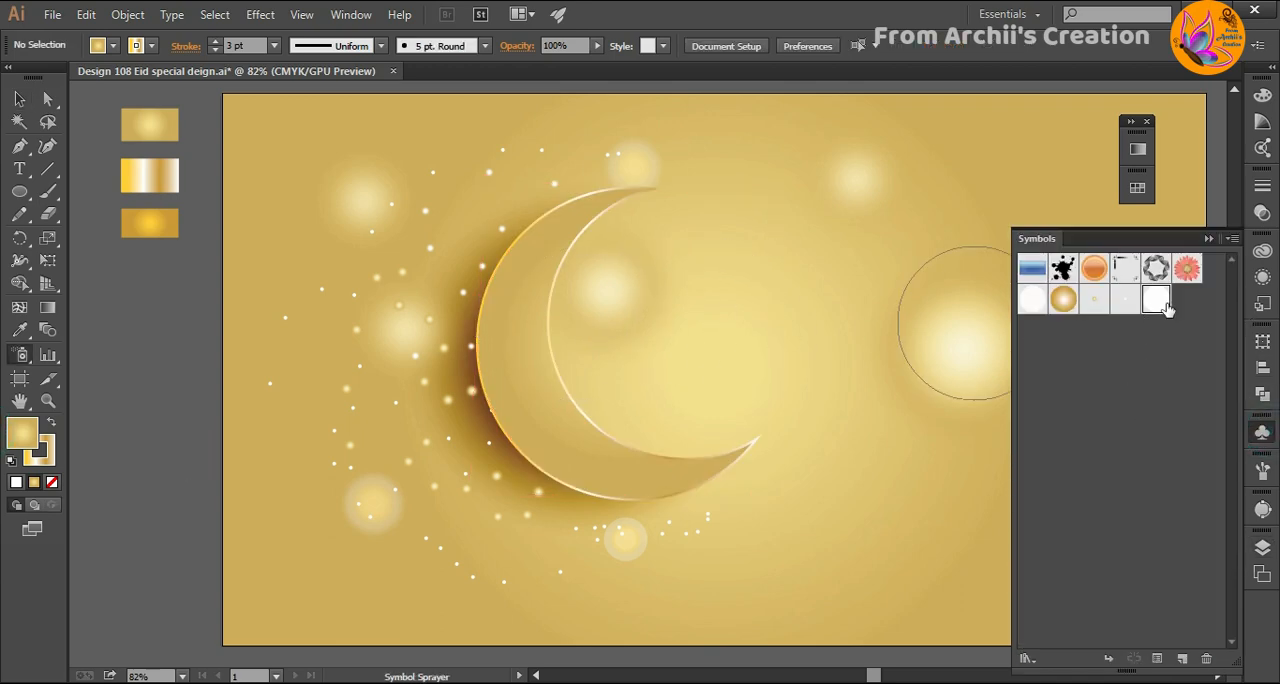
click(1156, 299)
click(498, 313)
mouse_move(504, 357)
mouse_down()
mouse_move(523, 457)
mouse_move(677, 506)
mouse_move(714, 457)
mouse_move(757, 451)
mouse_move(743, 486)
mouse_move(770, 515)
mouse_up()
mouse_move(500, 240)
mouse_down()
mouse_move(711, 162)
mouse_move(631, 157)
mouse_move(649, 206)
mouse_move(677, 172)
mouse_move(439, 325)
mouse_move(377, 407)
mouse_up()
drag(329, 519, 297, 479)
click(394, 545)
click(434, 406)
drag(453, 234, 443, 303)
click(19, 101)
click(143, 358)
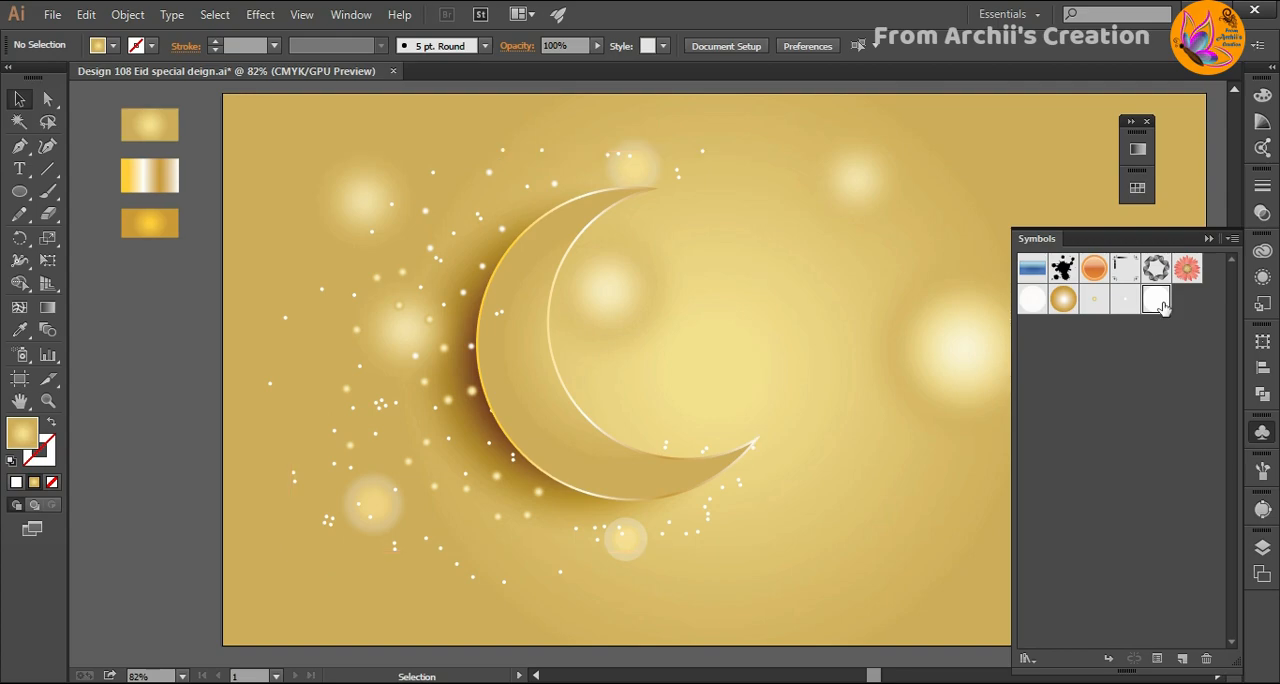
click(1207, 239)
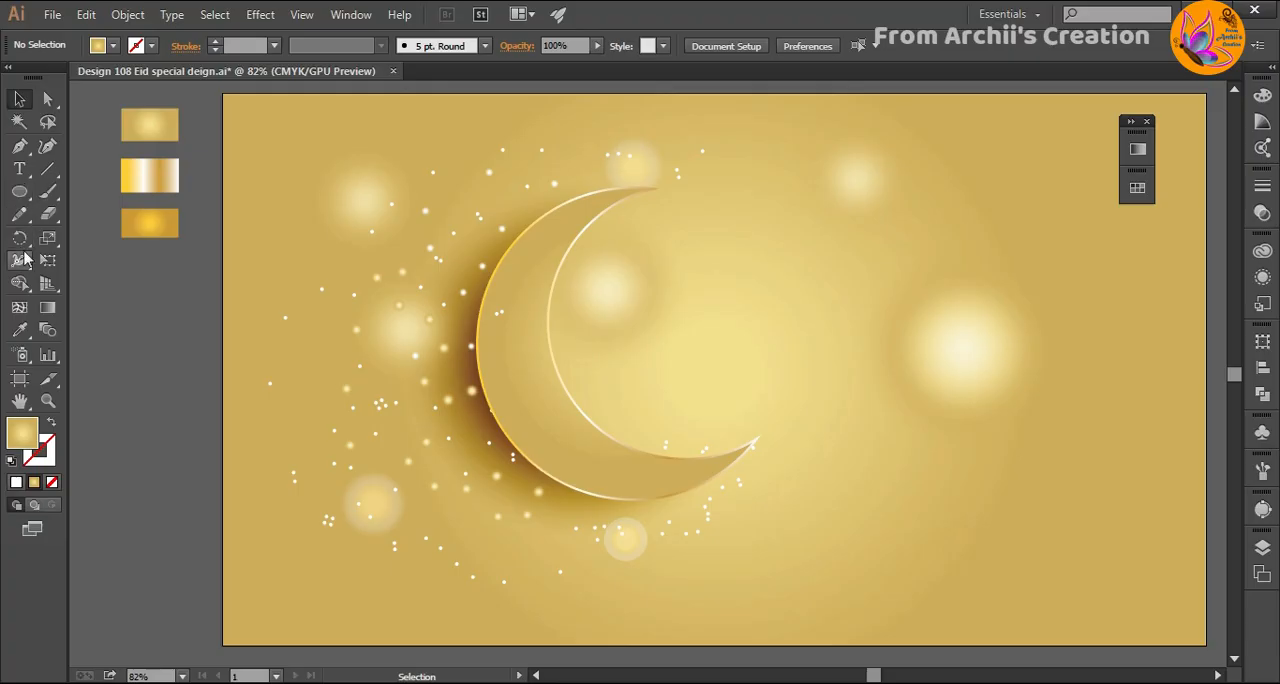
- Draw a small five-pointed star with the pale gold gradient fill outside the artboard, below the gradient swatches
drag(19, 191, 100, 281)
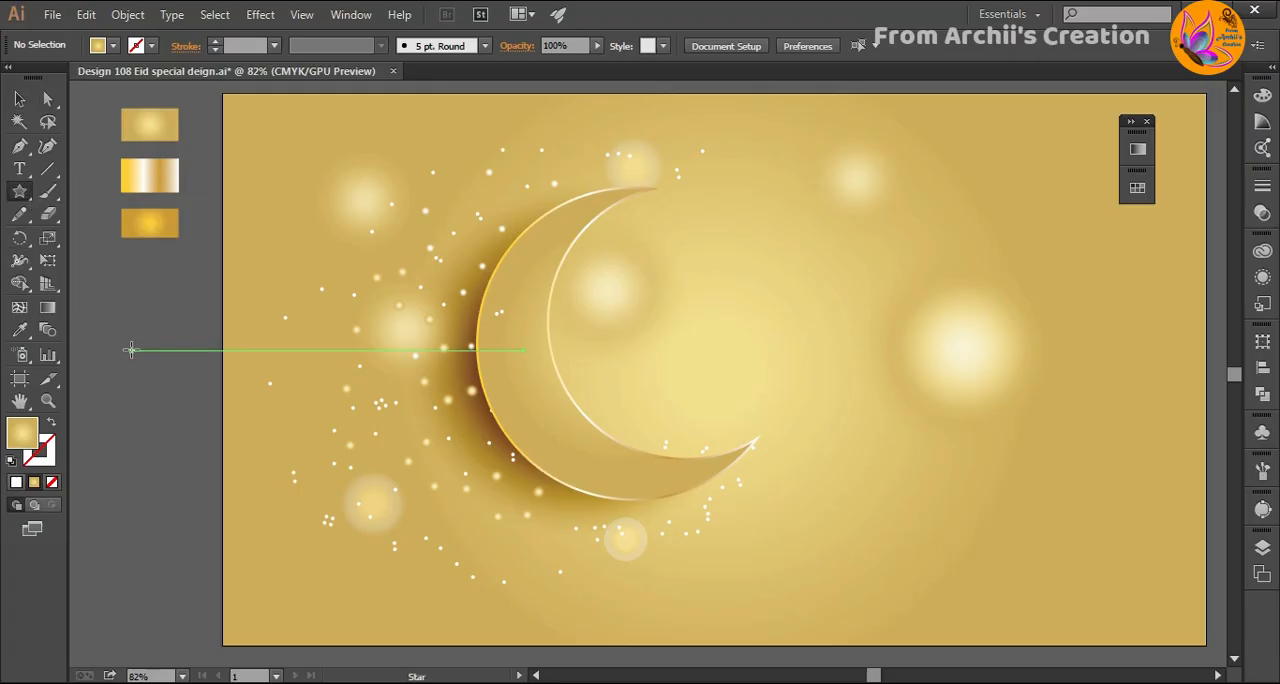
drag(131, 349, 155, 381)
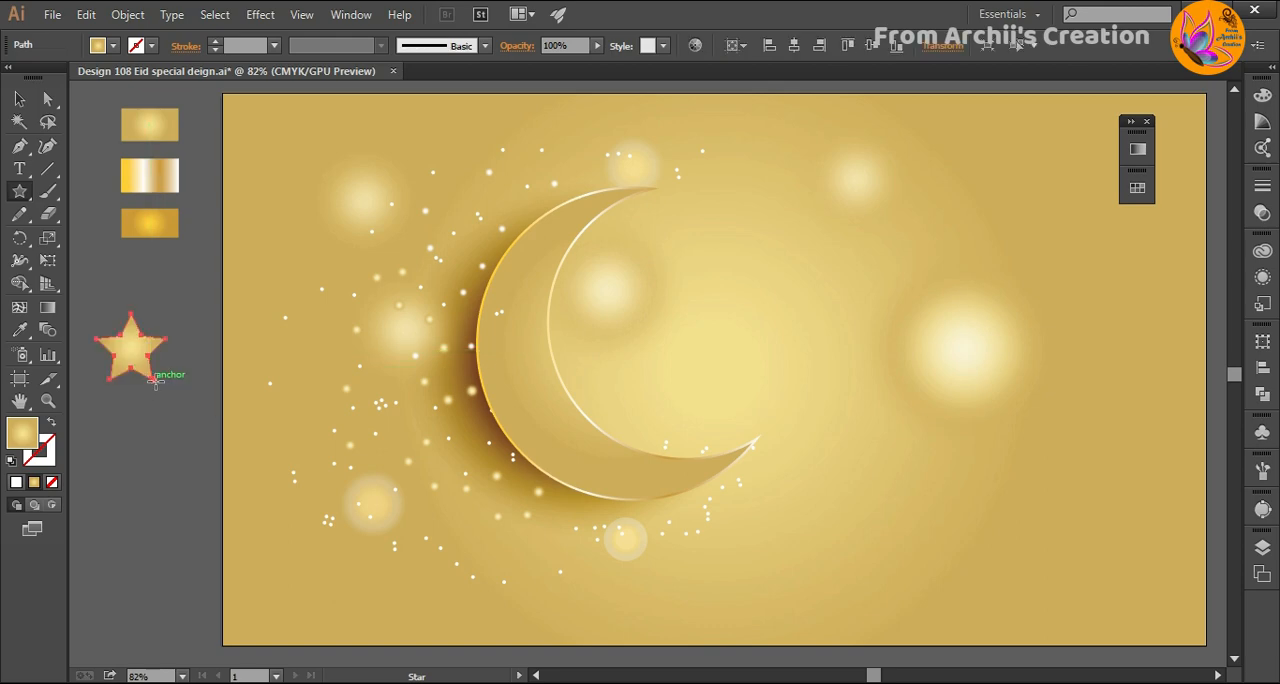
click(21, 100)
- Apply a Gaussian Blur with a 16.2-pixel radius to the pale gold star, previewing the effect
click(260, 14)
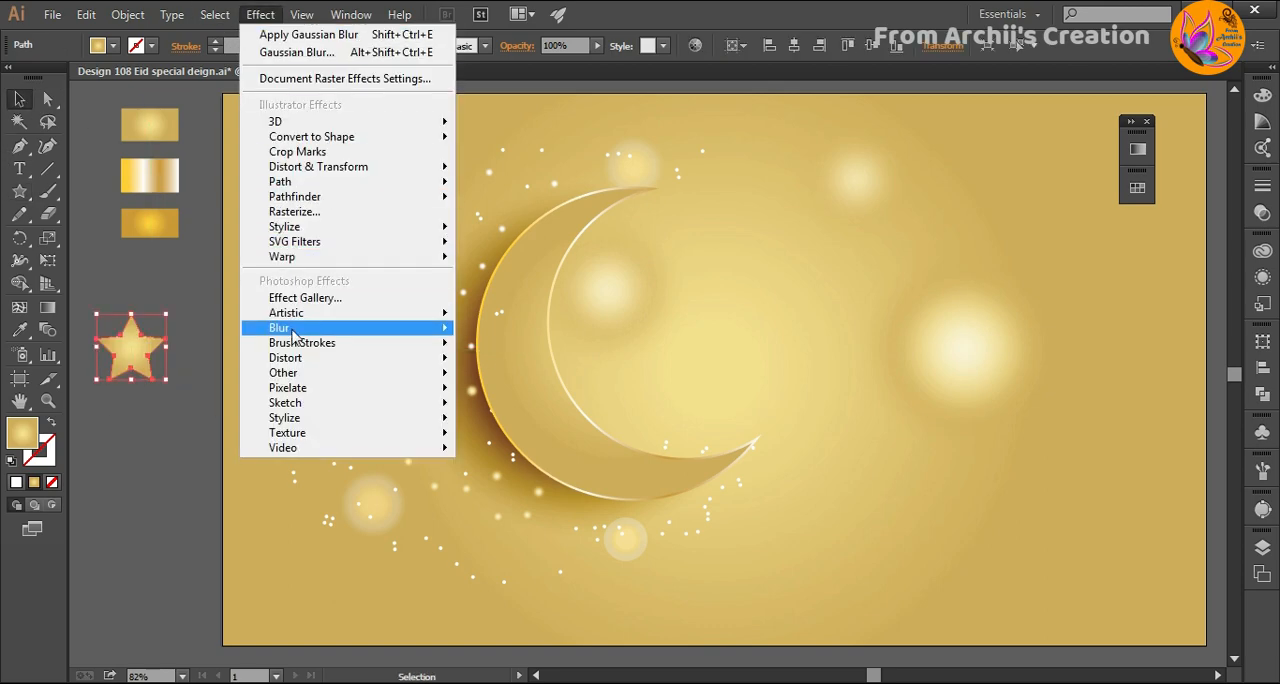
click(290, 329)
click(519, 331)
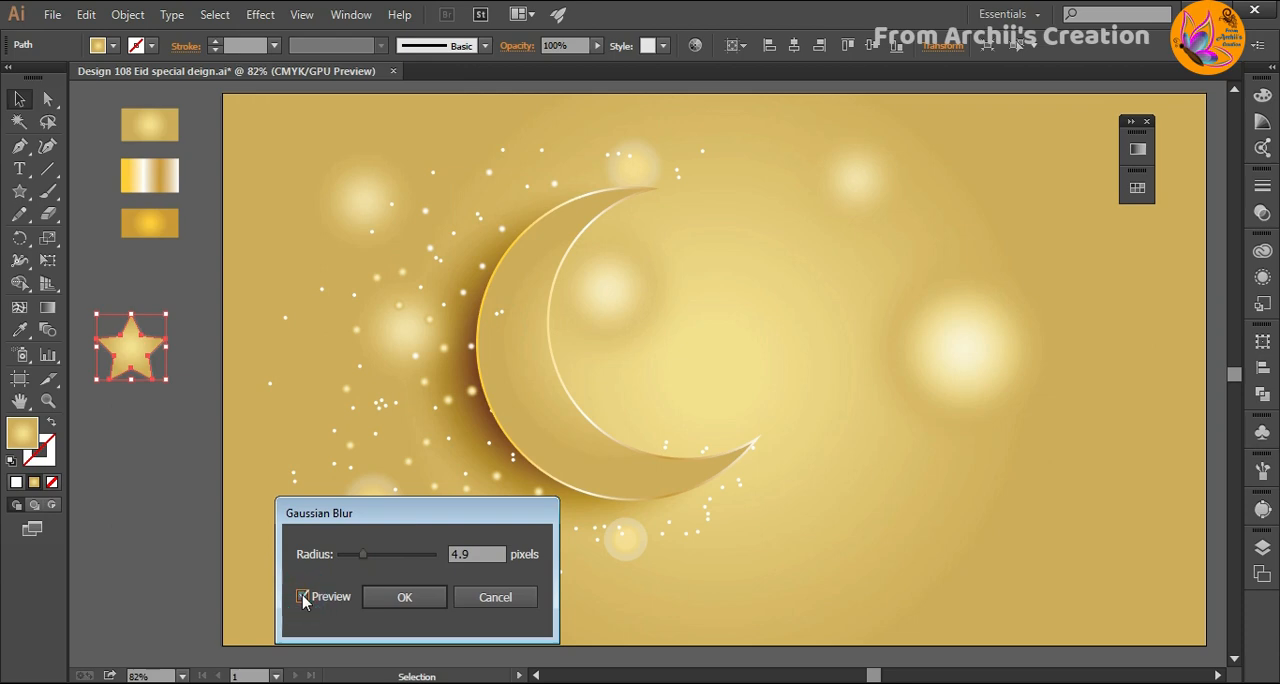
drag(362, 558, 391, 561)
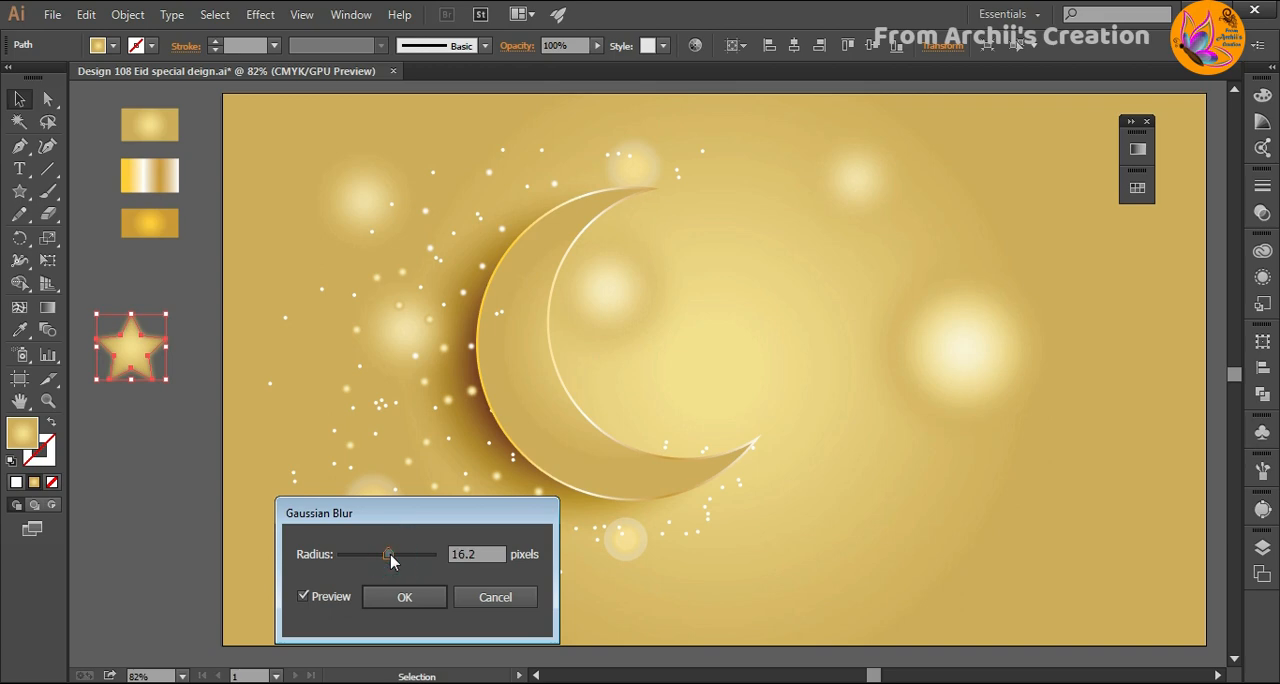
click(402, 597)
click(166, 472)
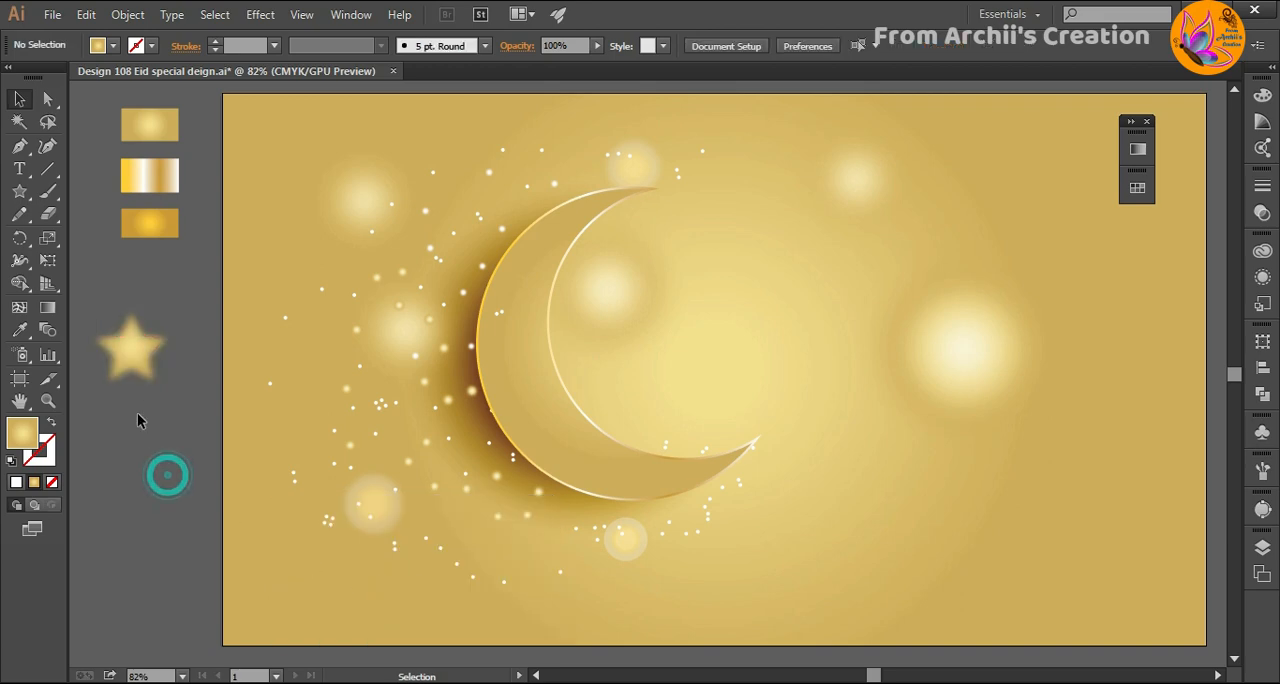
- Draw a slightly larger pale gold star below the blurred one and place the blurred star behind it
click(19, 192)
drag(120, 455, 157, 484)
click(19, 99)
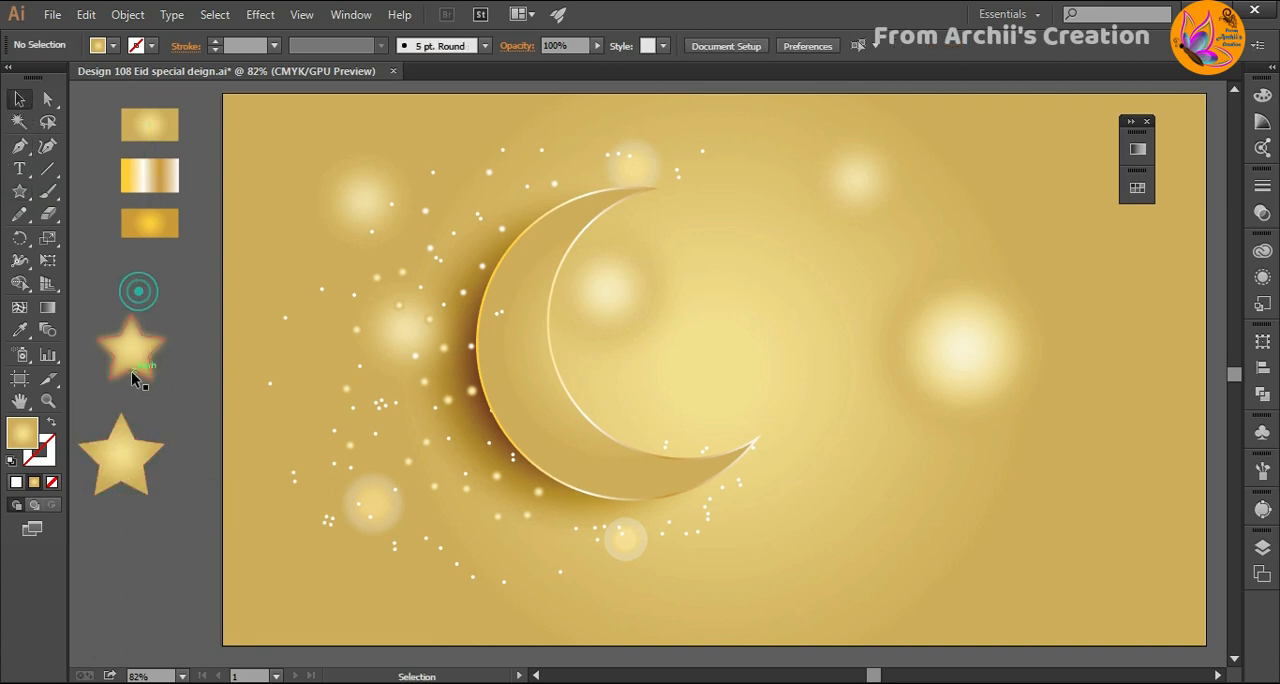
drag(135, 355, 122, 477)
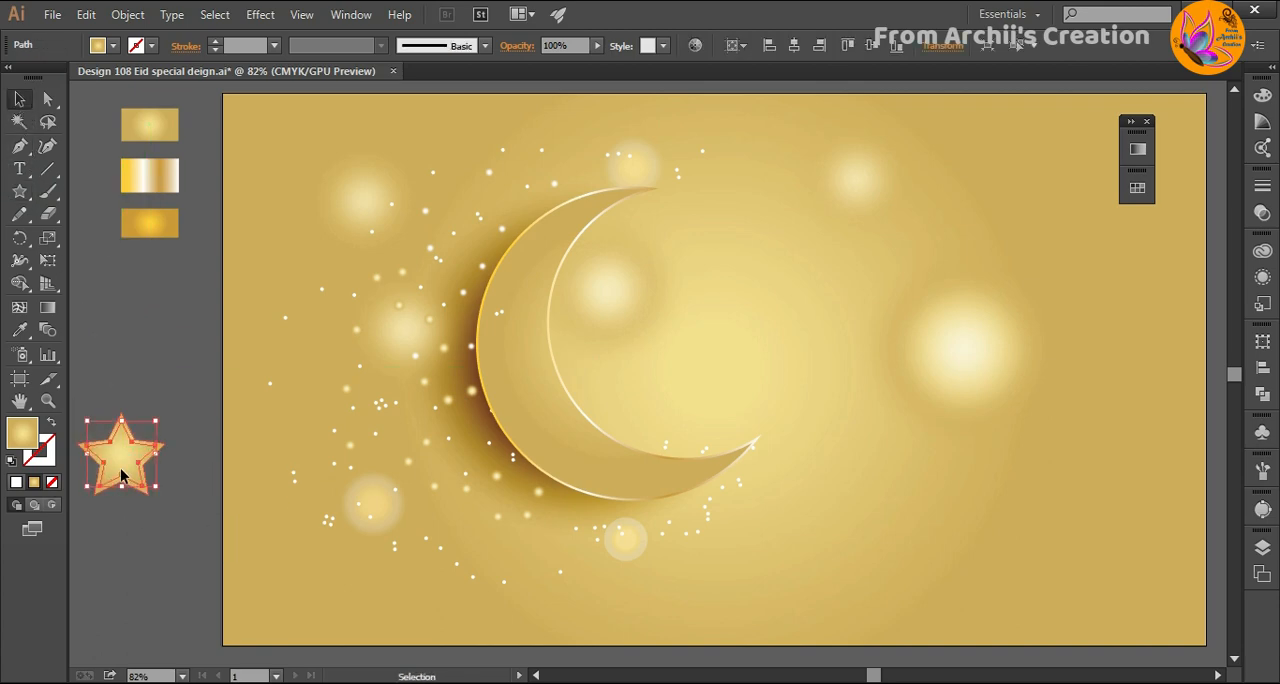
right_click(147, 462)
click(403, 426)
- Draw a smaller five-pointed star above the large one, using the orange-gold gradient fill of the lowest sample rectangle
click(128, 229)
click(20, 191)
key(ctrl+shift+a)
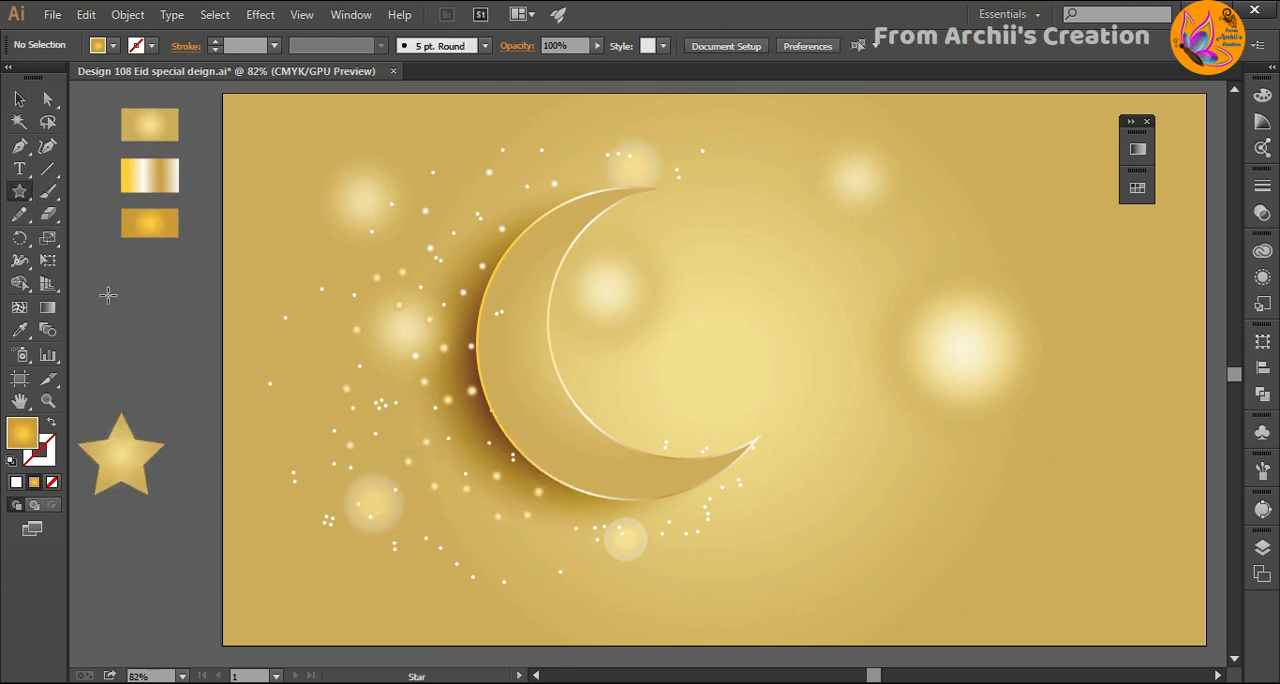
drag(114, 288, 141, 300)
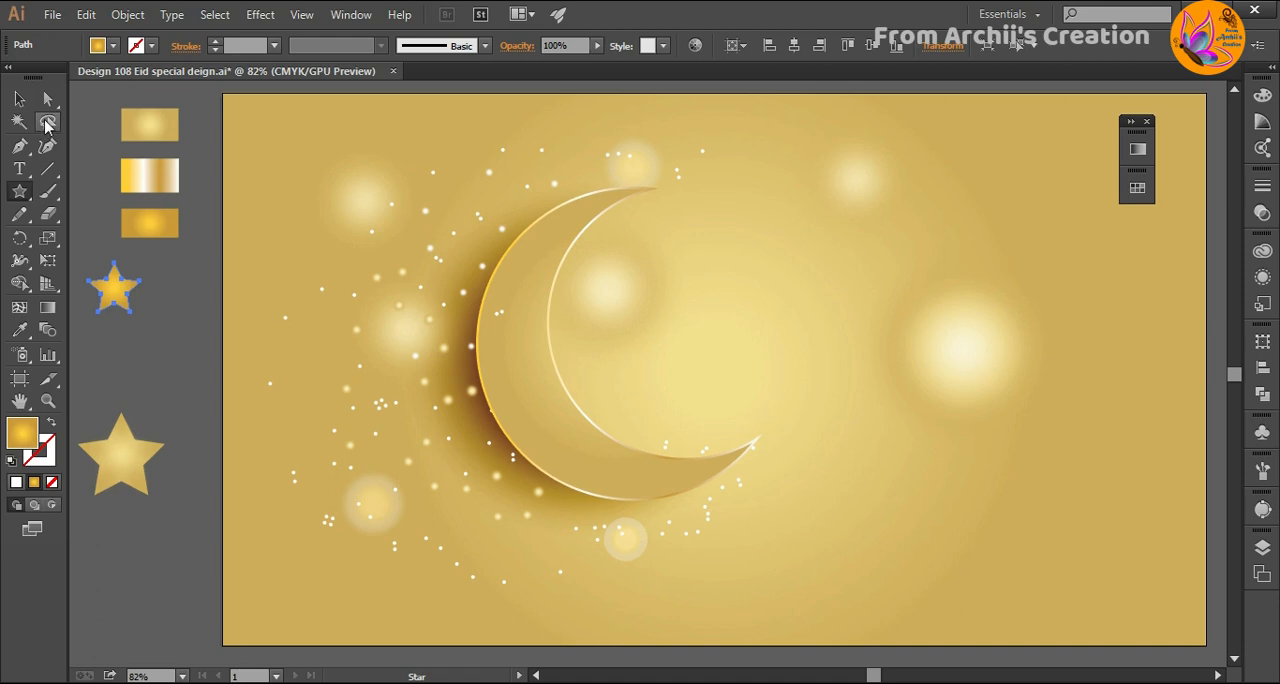
click(19, 98)
- Apply a Gaussian Blur with an 11.9-pixel radius to the small orange-gold star, previewing the effect
click(262, 16)
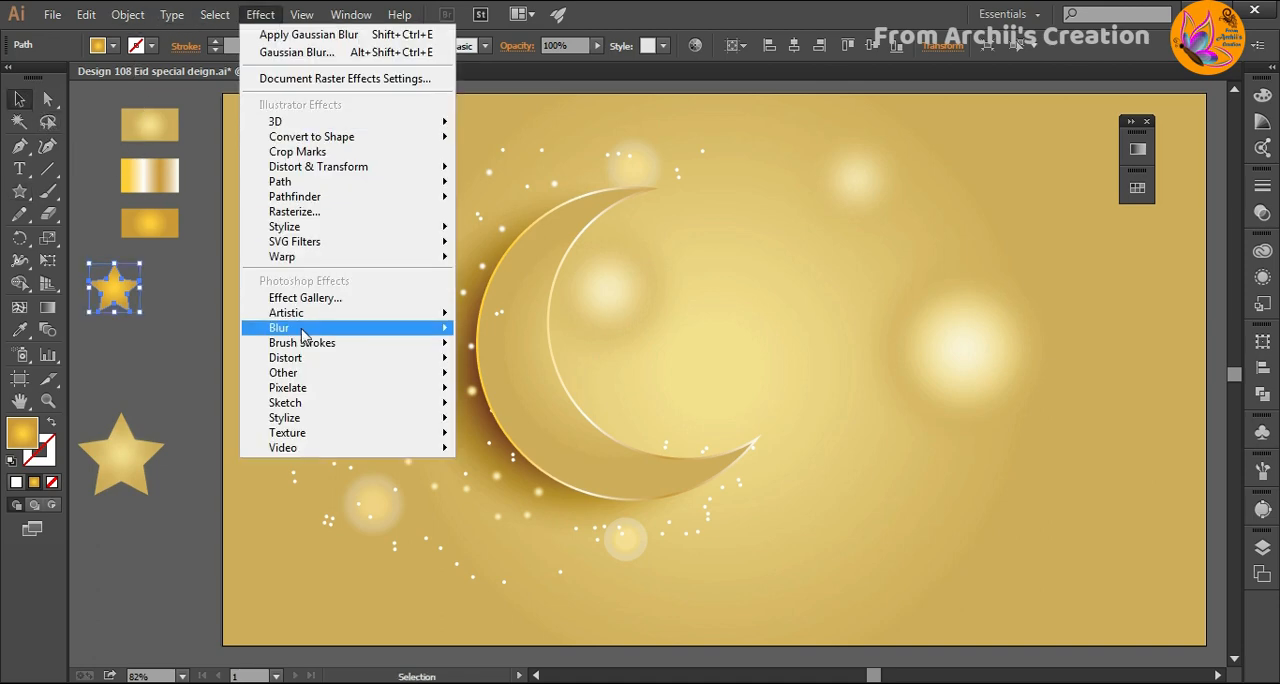
click(270, 331)
click(487, 330)
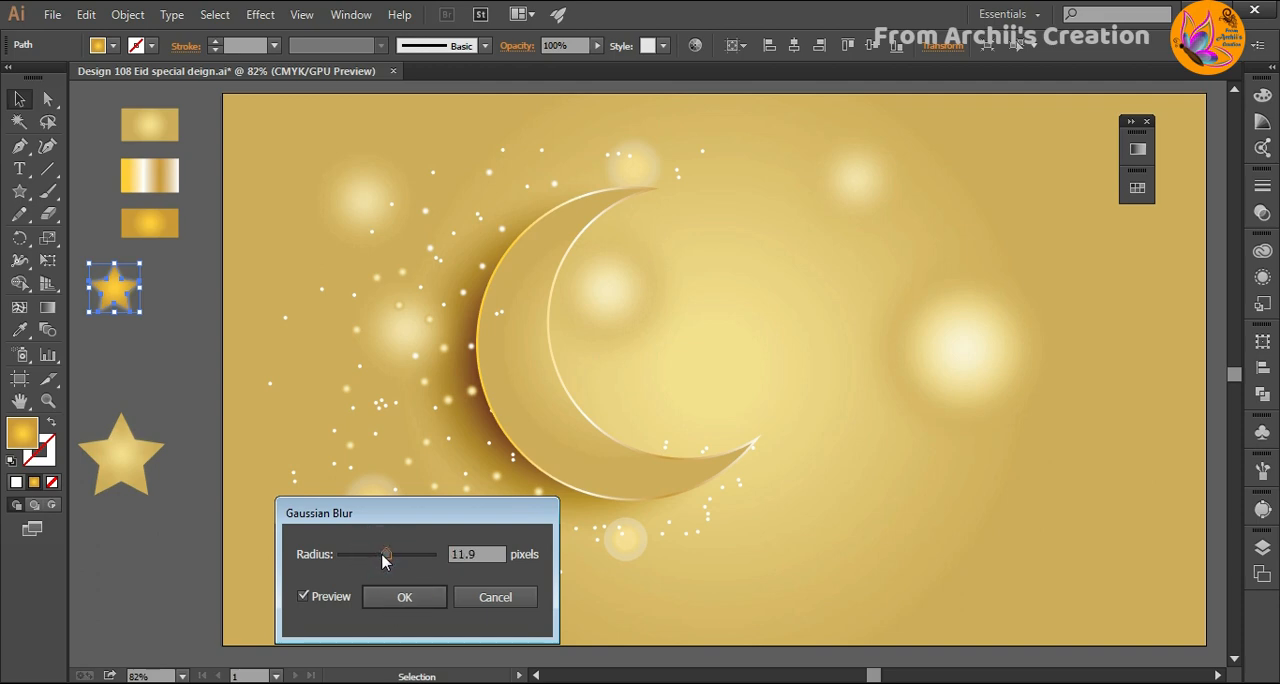
click(392, 600)
click(187, 404)
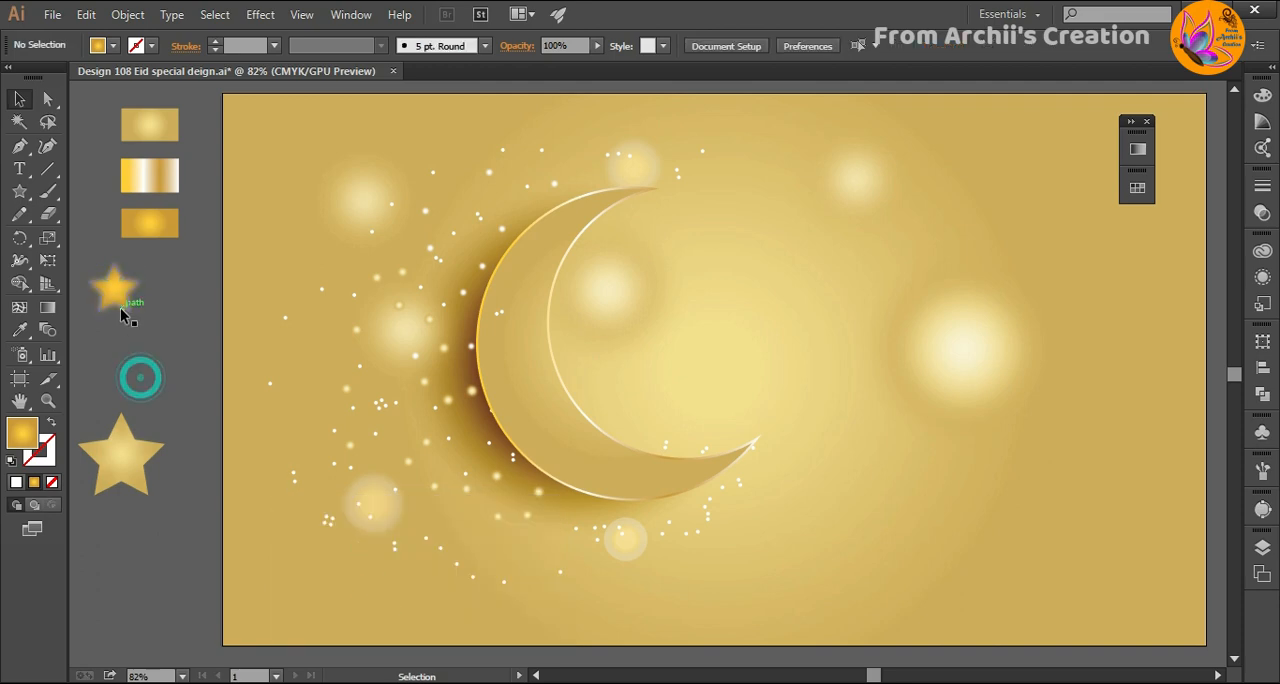
- Try to place the small orange-gold star over the large star by moving it there and changing its stacking order
drag(118, 300, 124, 462)
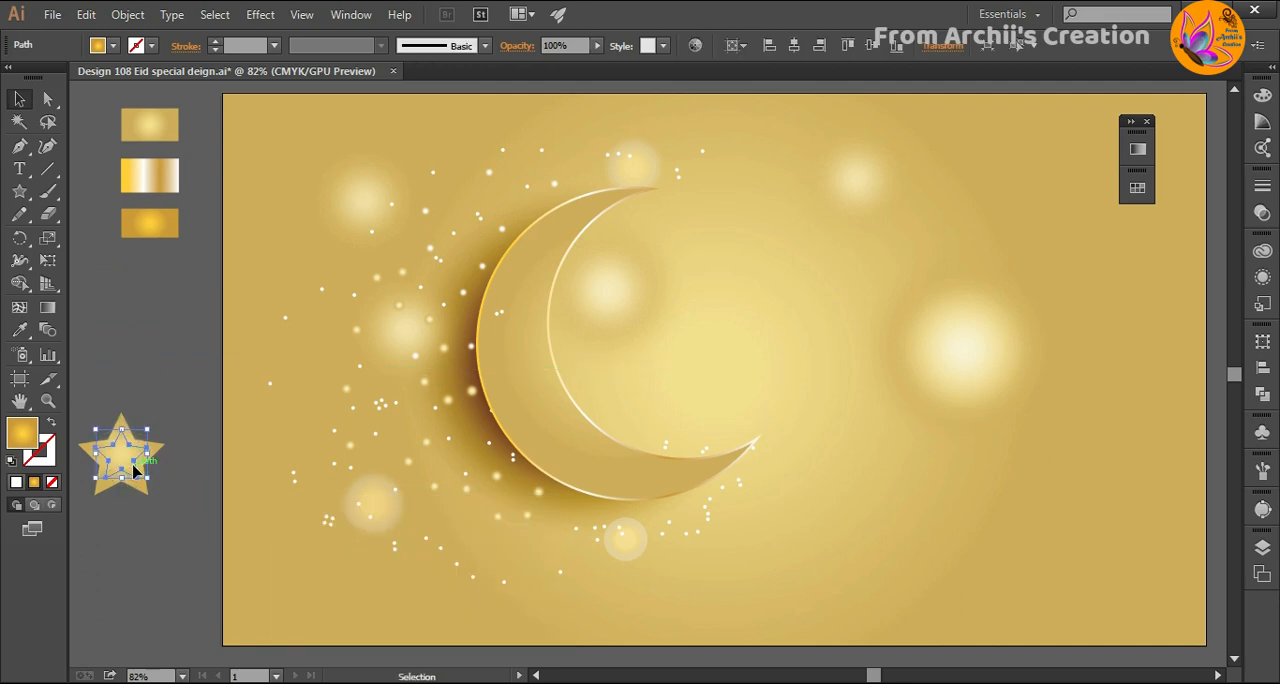
right_click(131, 462)
click(168, 432)
click(371, 429)
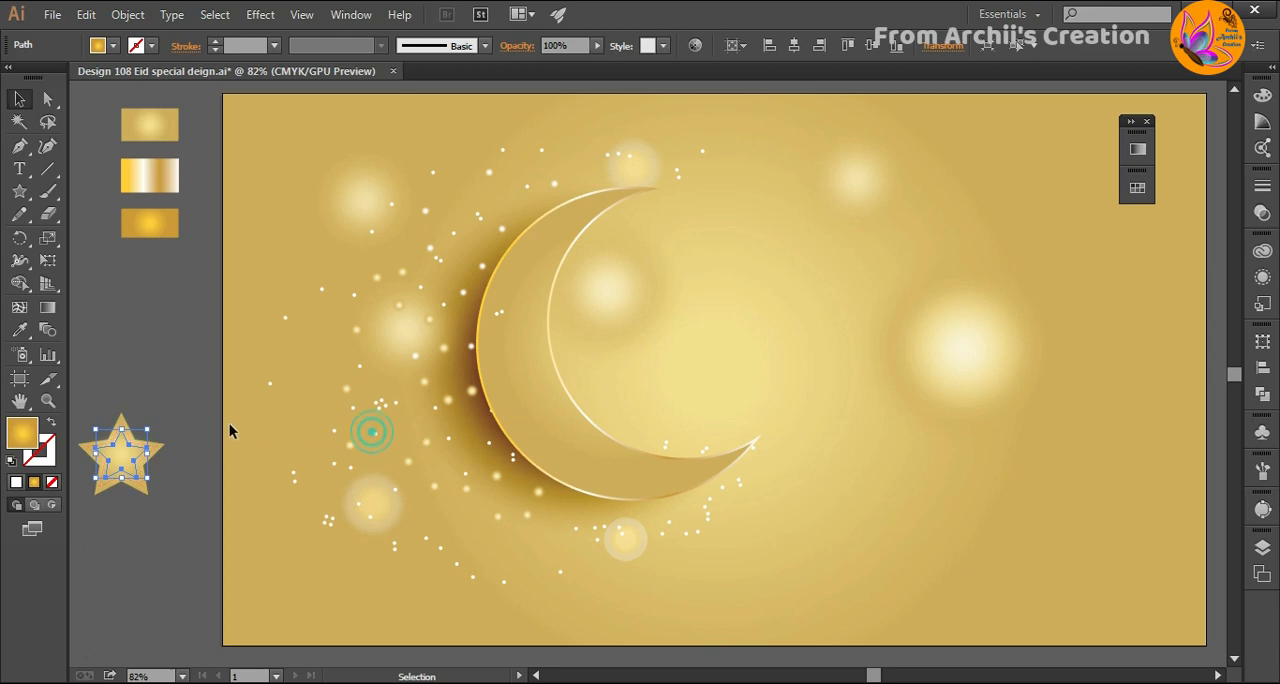
right_click(128, 456)
click(165, 421)
click(402, 427)
click(150, 540)
key(ctrl+f)
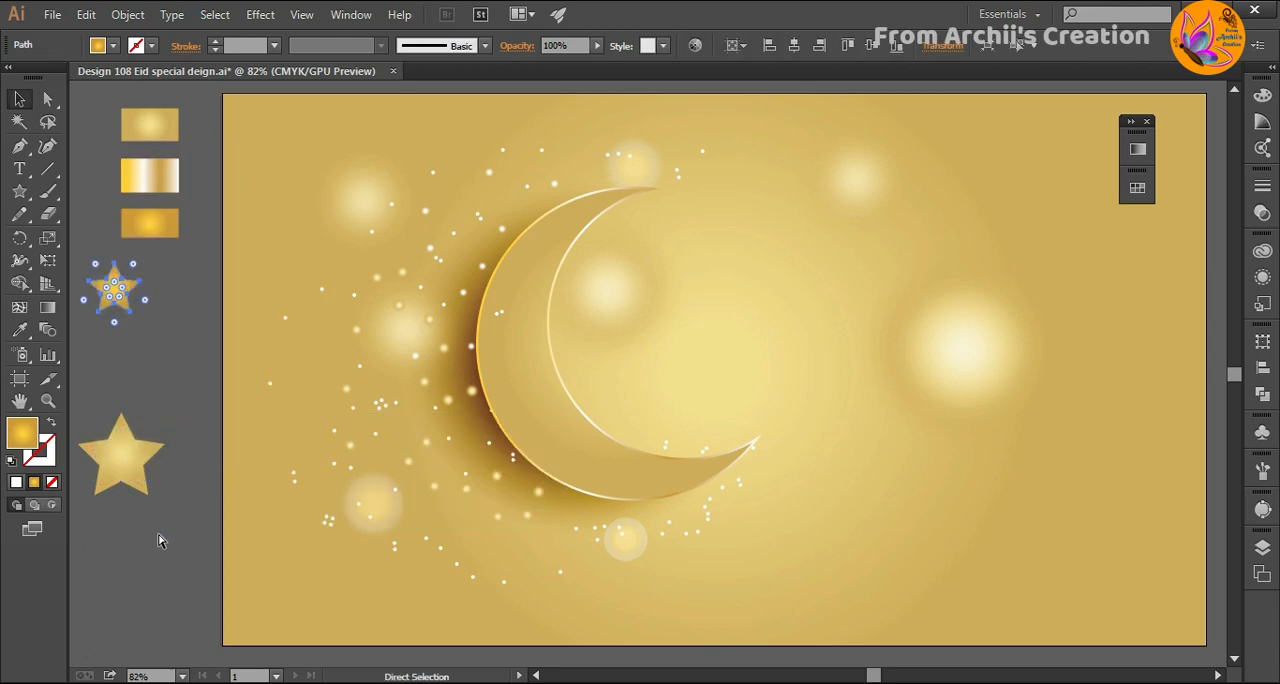
click(158, 534)
double_click(131, 472)
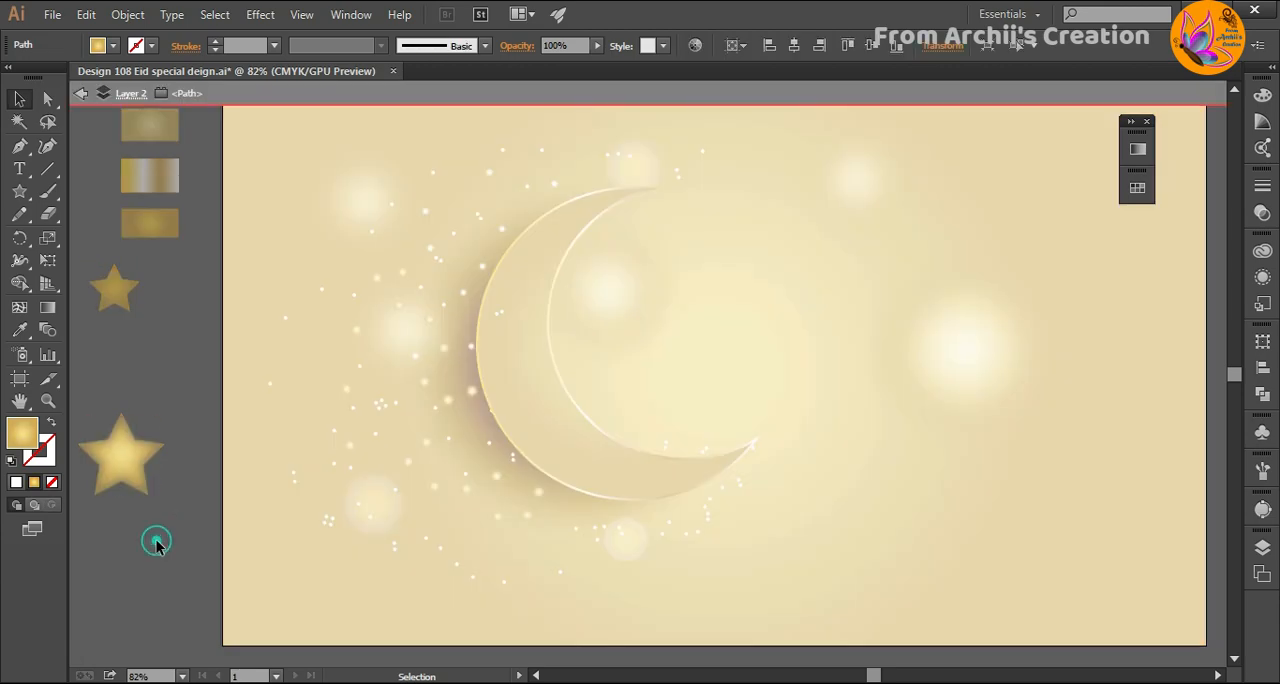
click(155, 541)
click(82, 93)
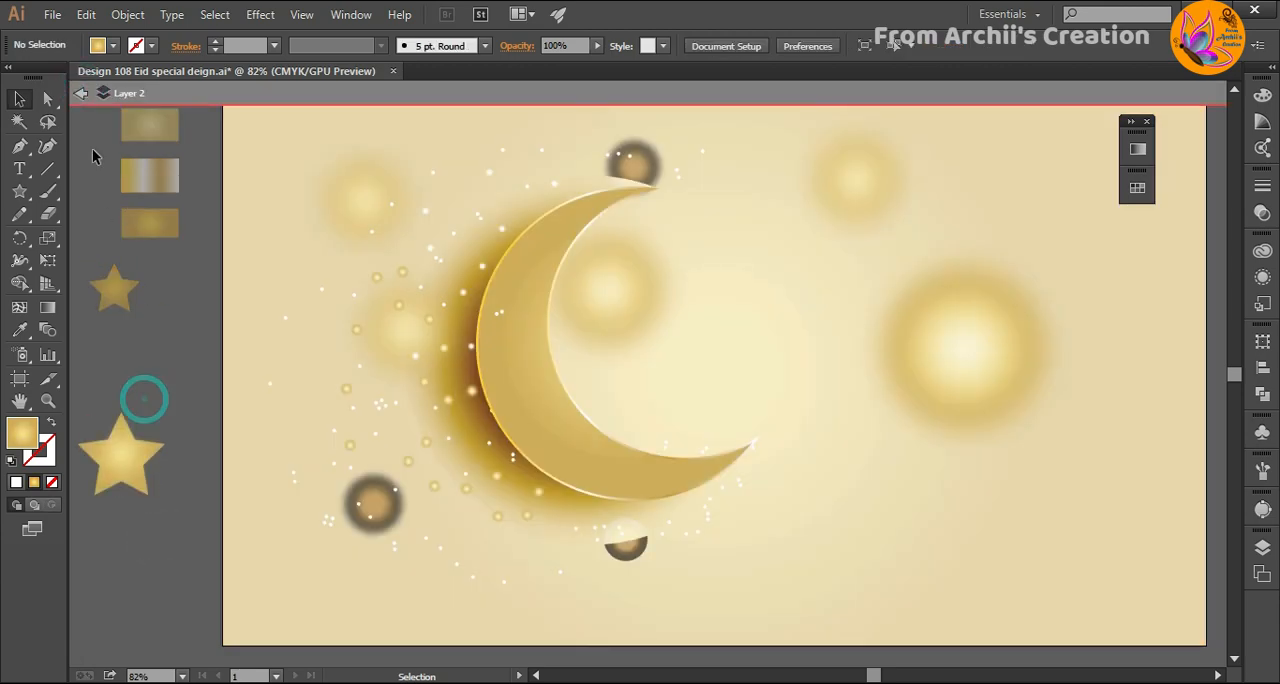
click(82, 93)
- Move both blurred stars off the large pale gold star and separate the pale blurred star from the small orange-gold one
drag(118, 462, 126, 564)
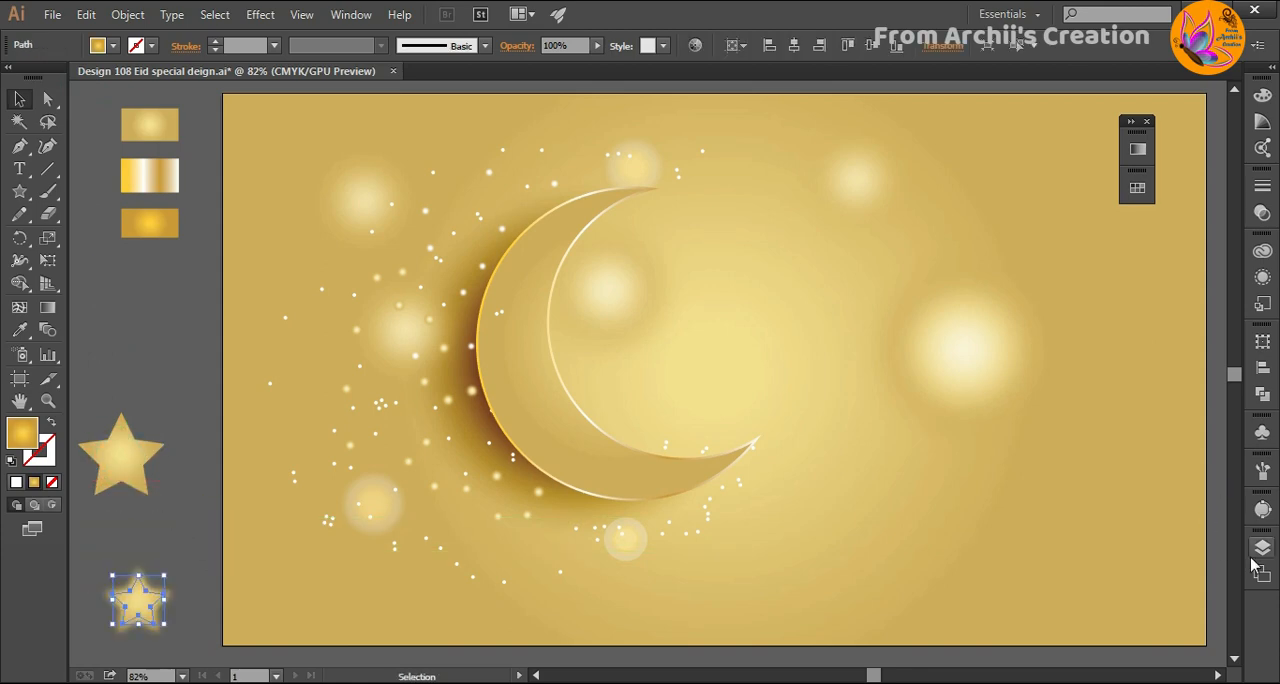
click(1260, 556)
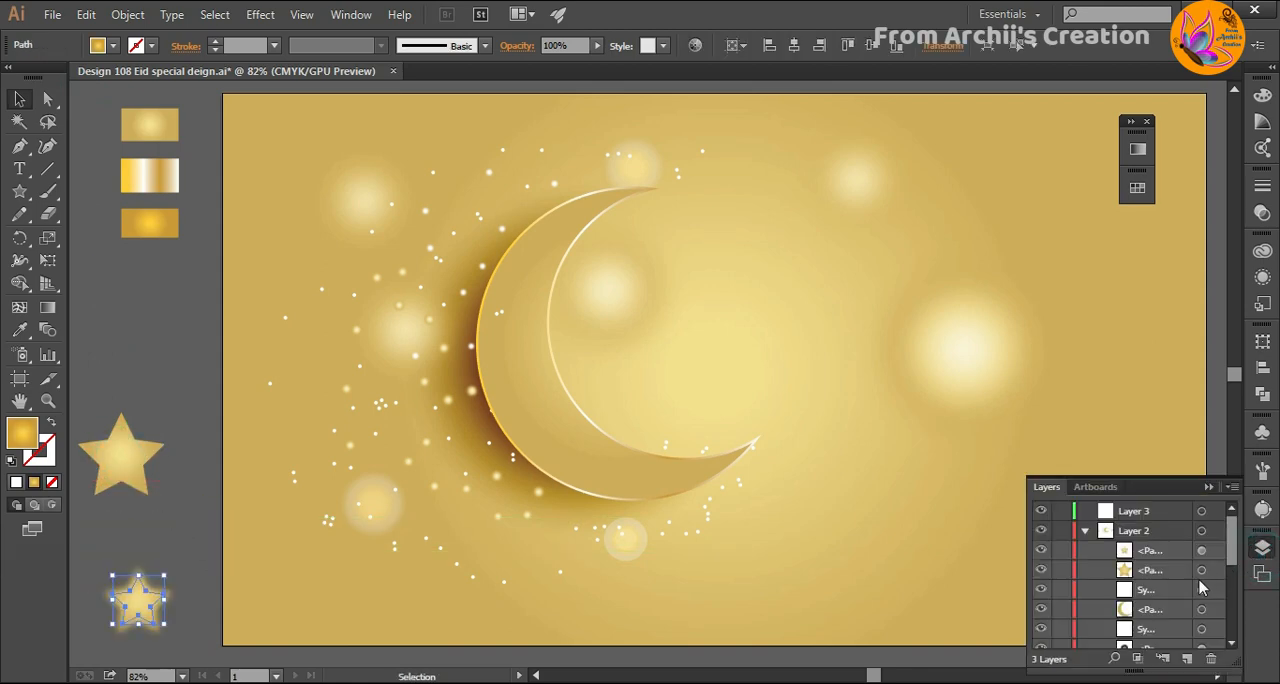
click(144, 604)
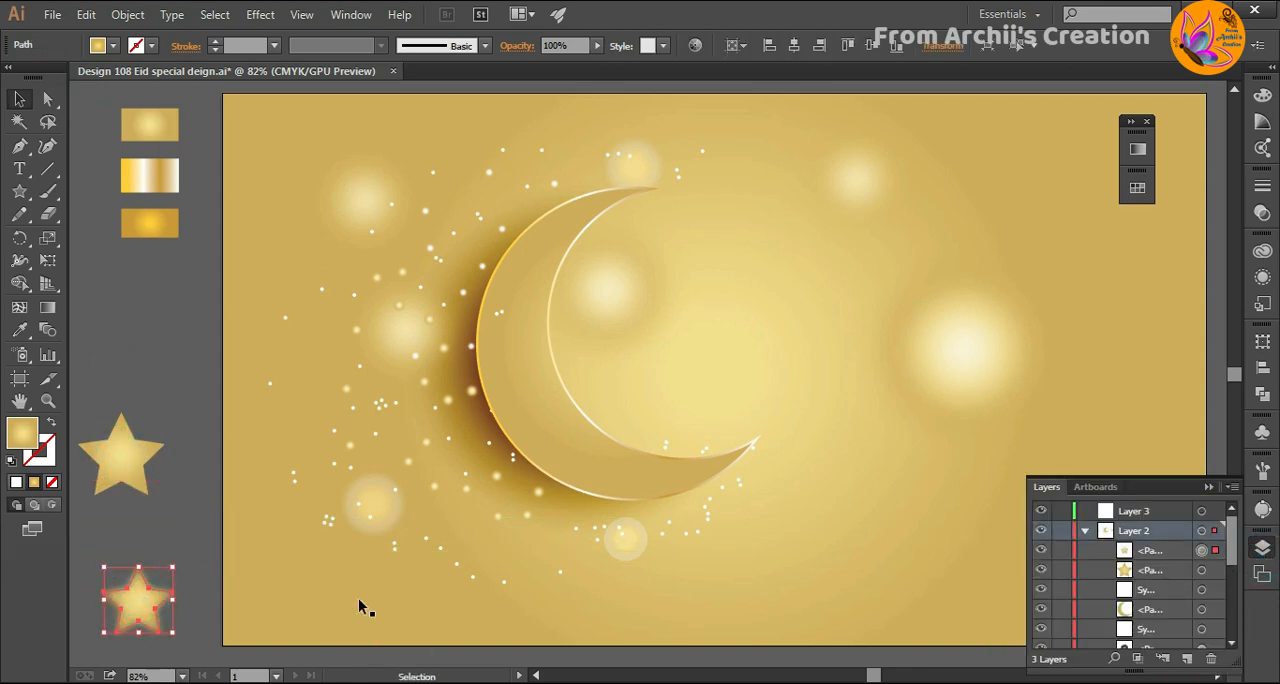
click(163, 501)
click(128, 462)
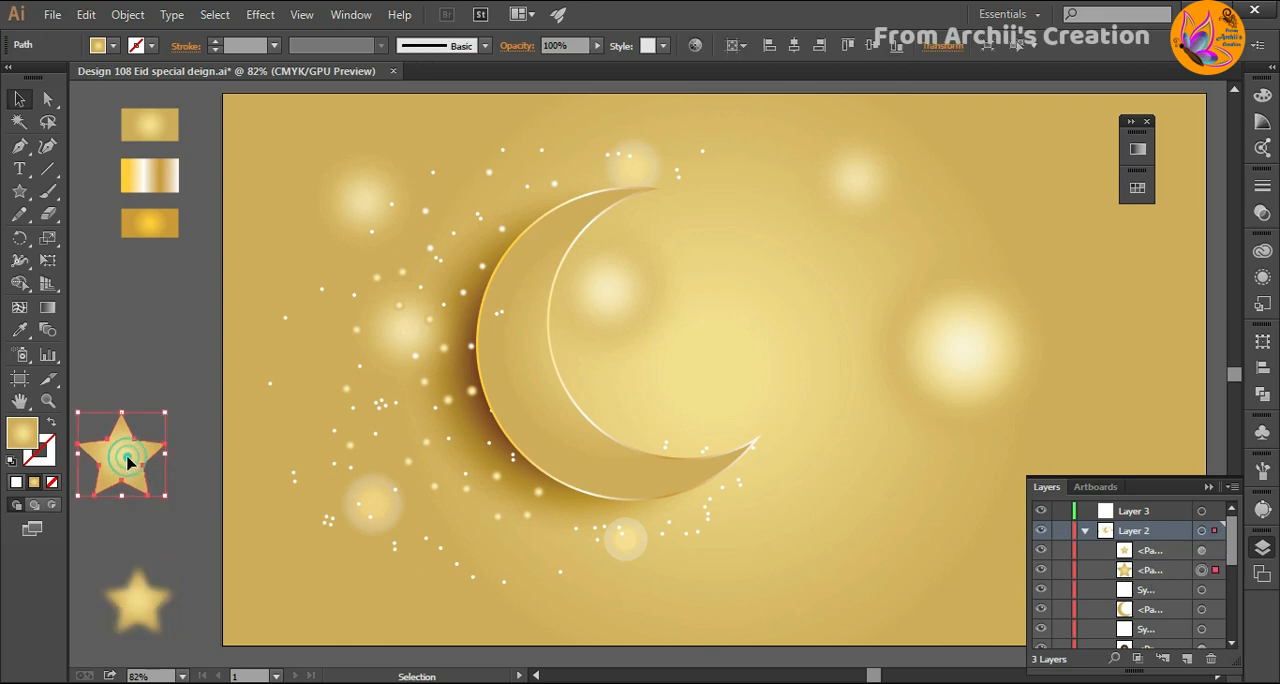
drag(134, 606, 167, 556)
- Move the small orange-gold star from Layer 1 to Layer 3, above the other star layers
click(140, 606)
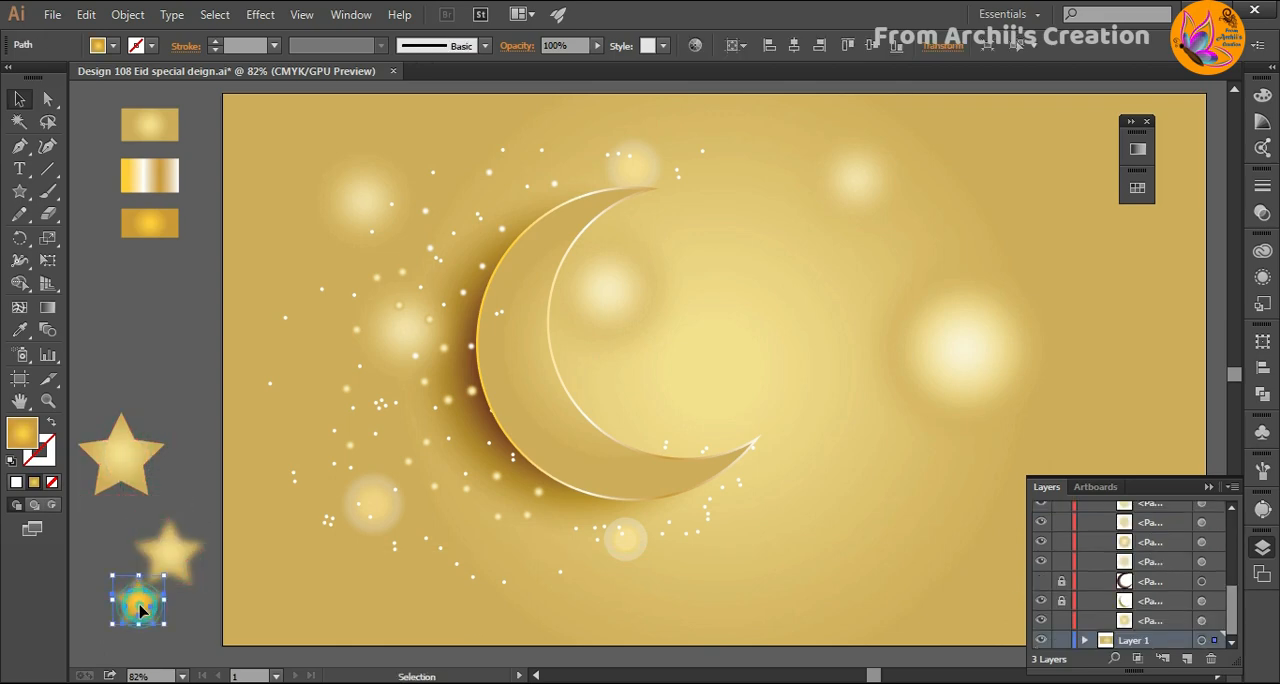
click(1084, 640)
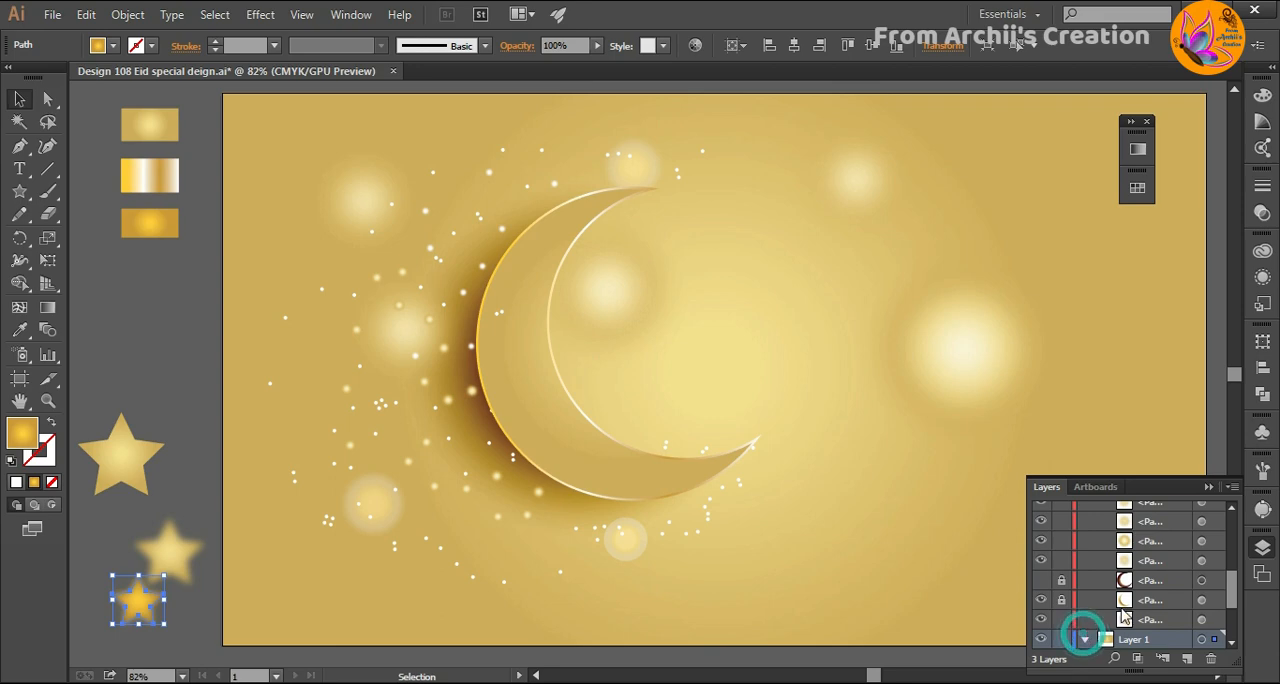
click(1133, 562)
drag(1133, 566, 1145, 512)
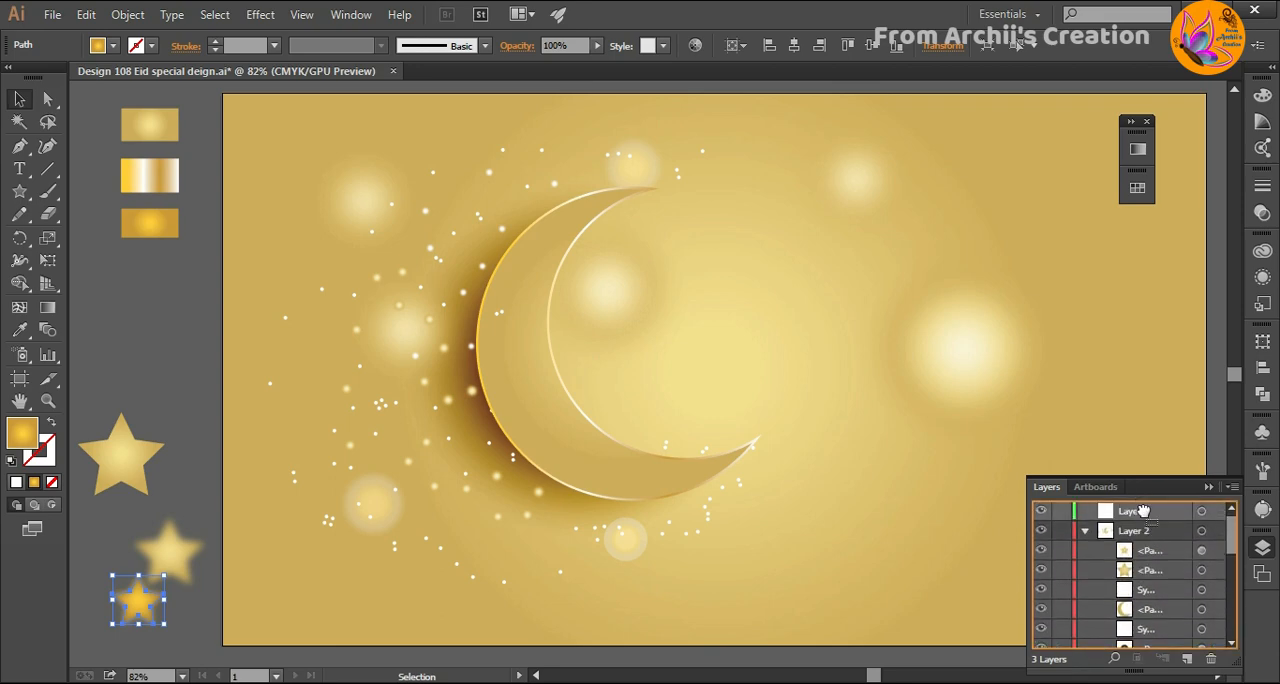
- Place the small orange-gold star over the centre of the pale blurred star and bring it to the front
drag(139, 613, 169, 561)
click(162, 614)
drag(189, 510, 169, 564)
right_click(170, 568)
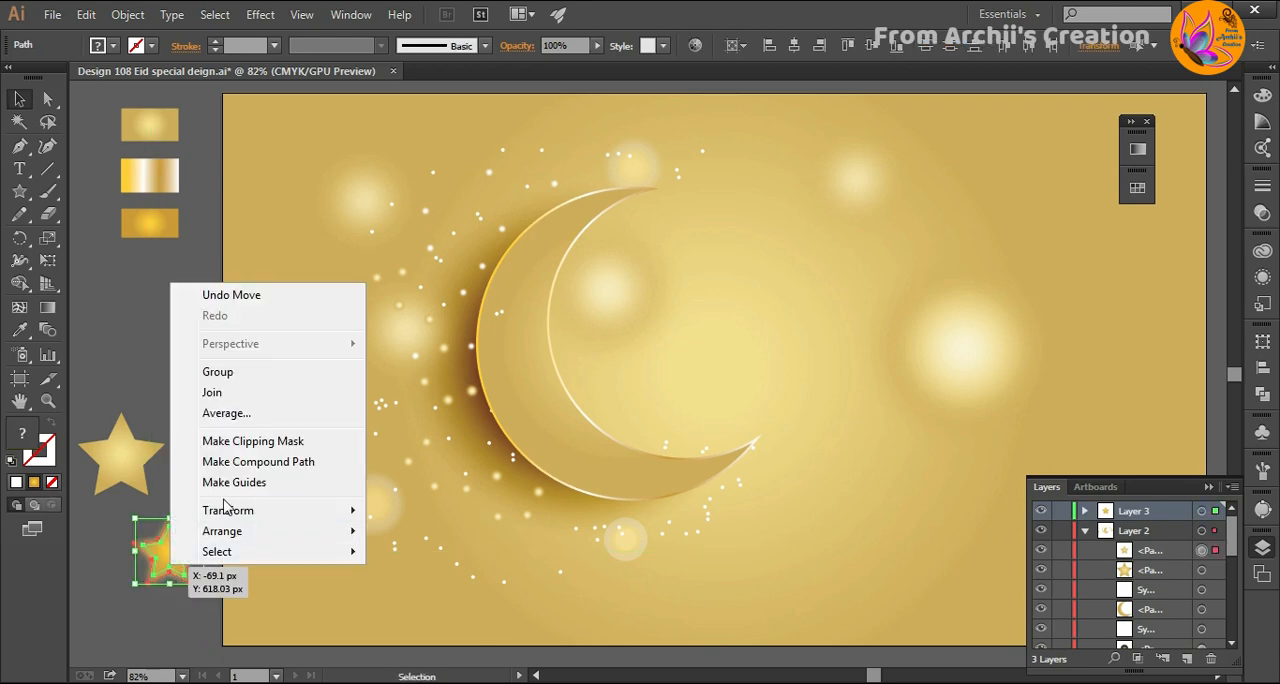
click(221, 535)
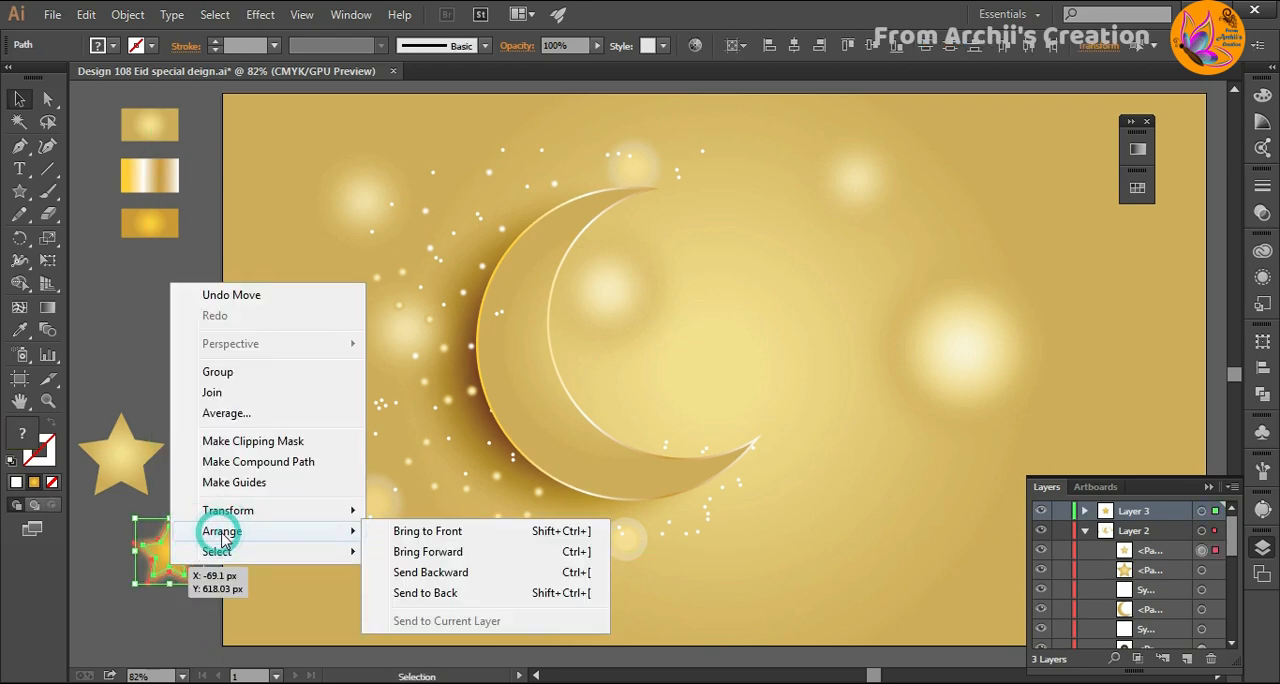
click(430, 531)
- Group the two blurred stars, place them over the large pale gold star, and group all three into one layered star
click(120, 595)
drag(184, 590, 121, 466)
click(178, 607)
right_click(140, 572)
click(185, 364)
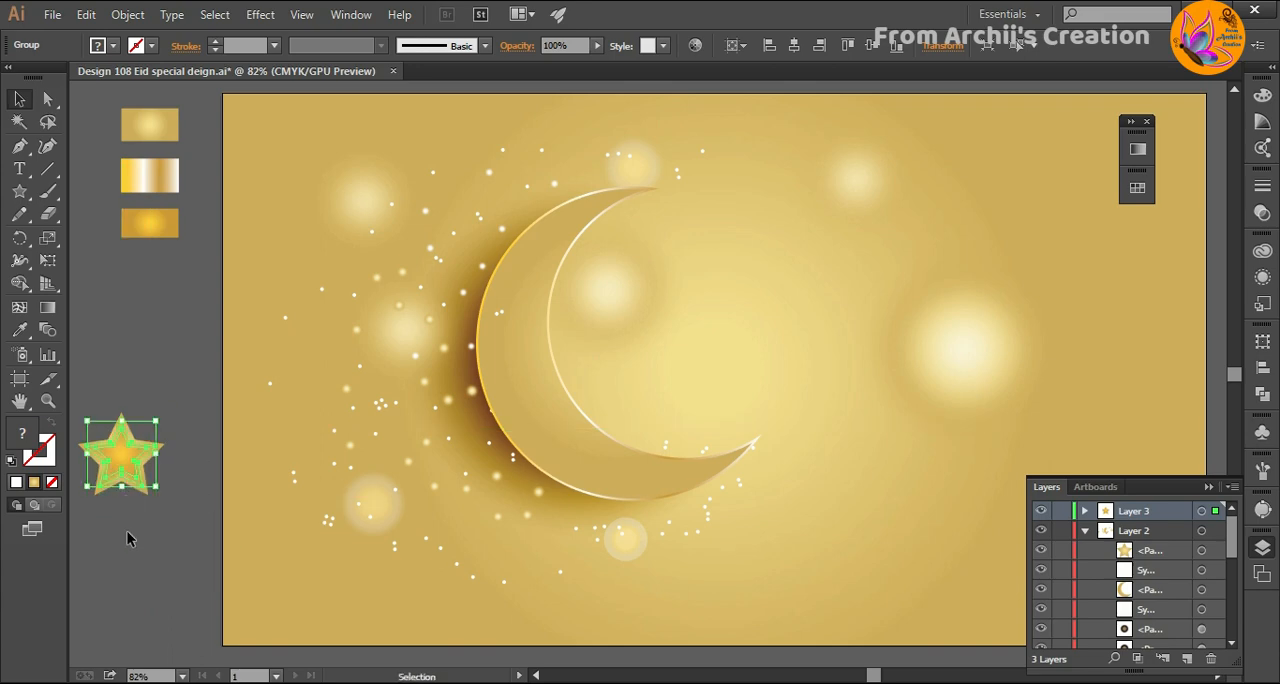
drag(137, 523, 90, 470)
key(ctrl+g)
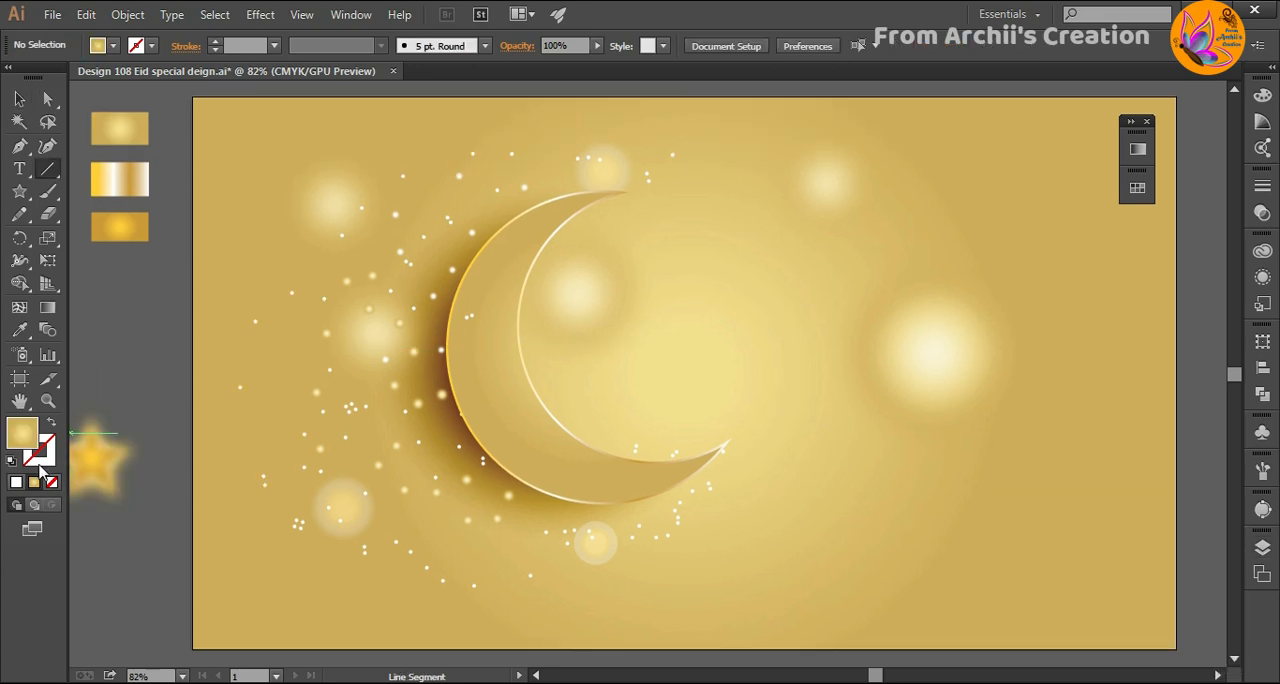
- Draw a vertical white line with no fill down from the artboard's upper edge and set its stroke to 2 pt
click(22, 435)
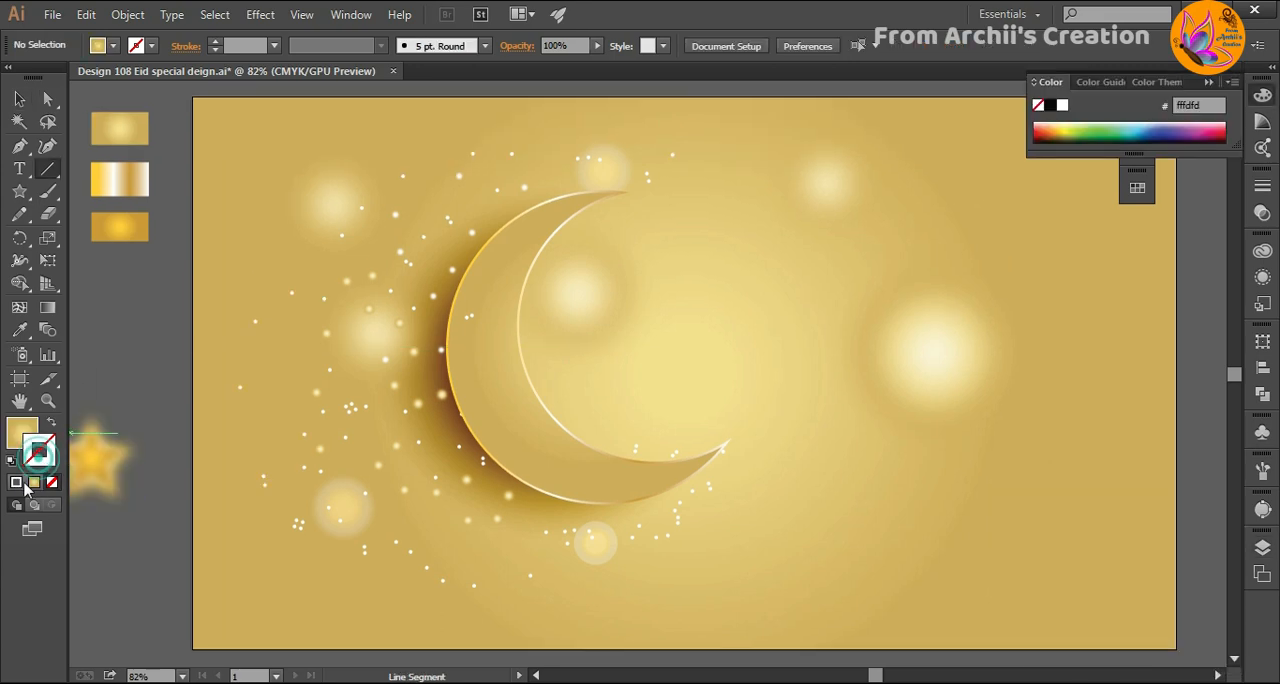
click(52, 482)
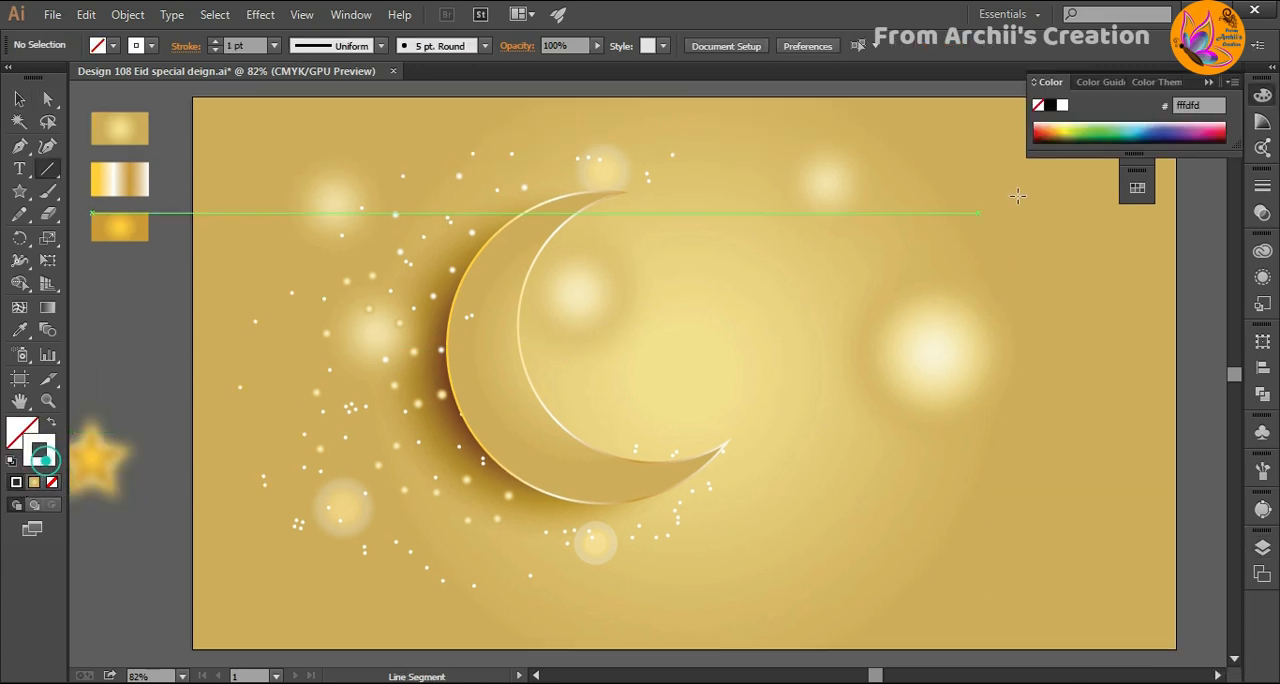
click(1208, 81)
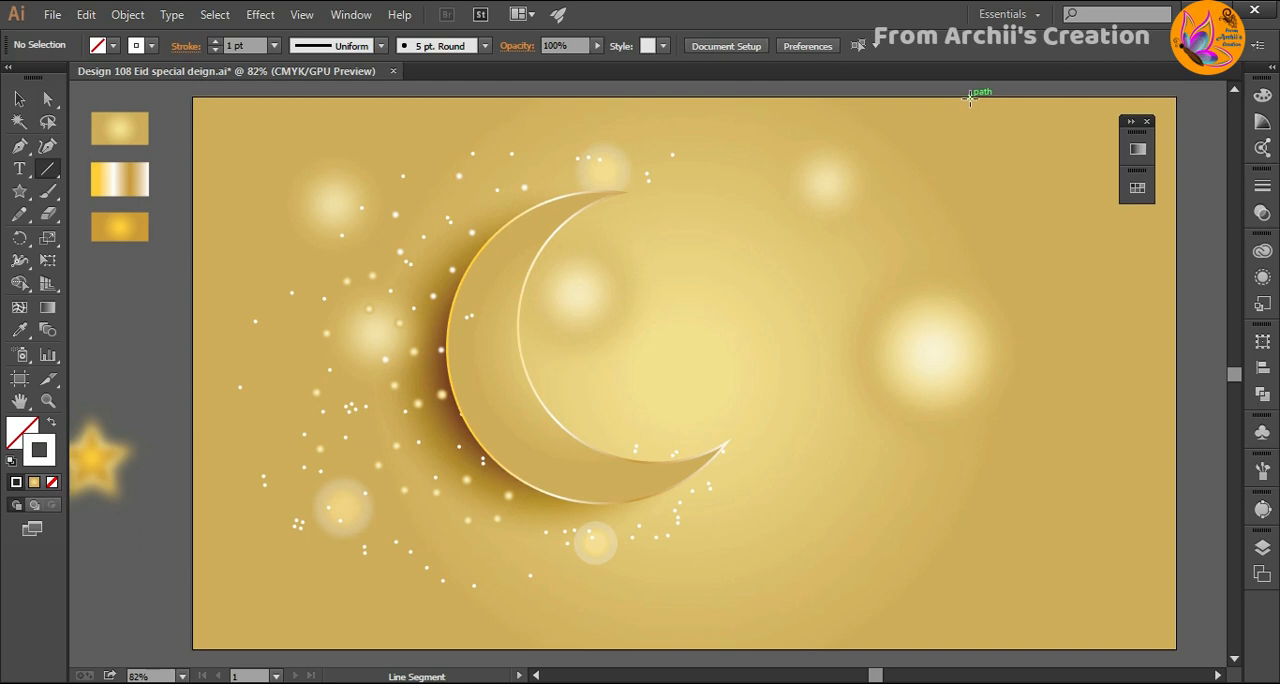
drag(969, 96, 969, 341)
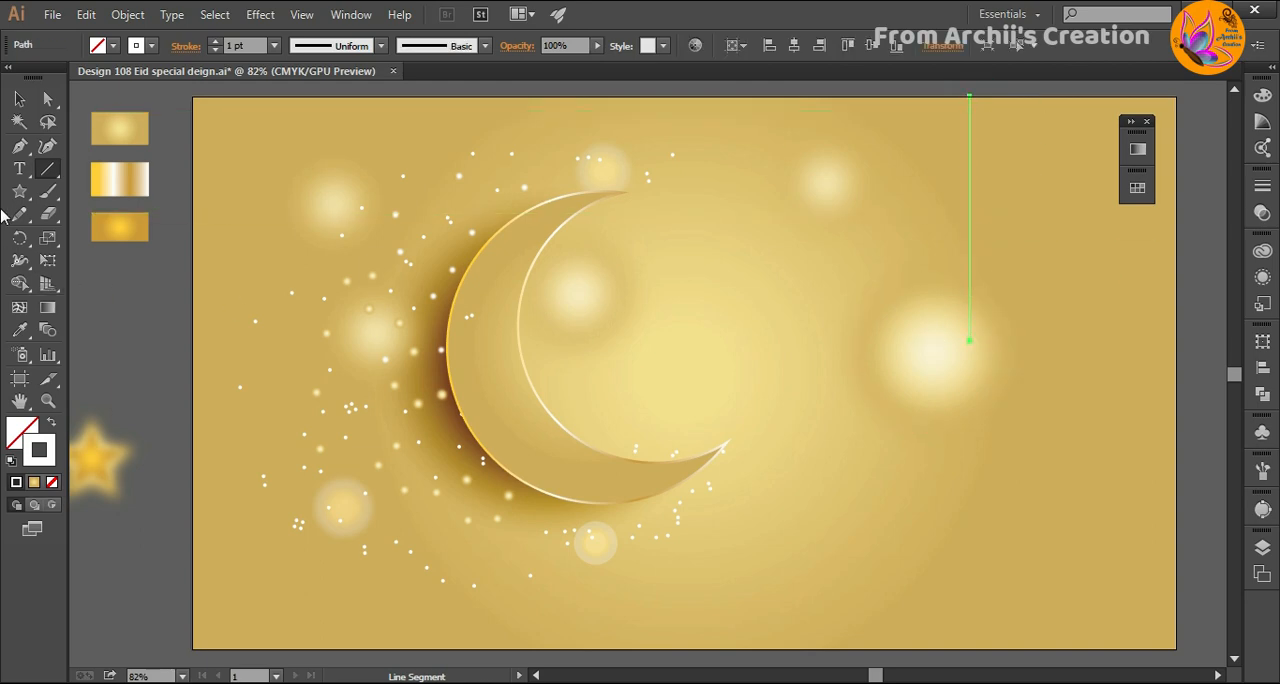
click(20, 102)
click(273, 45)
click(286, 150)
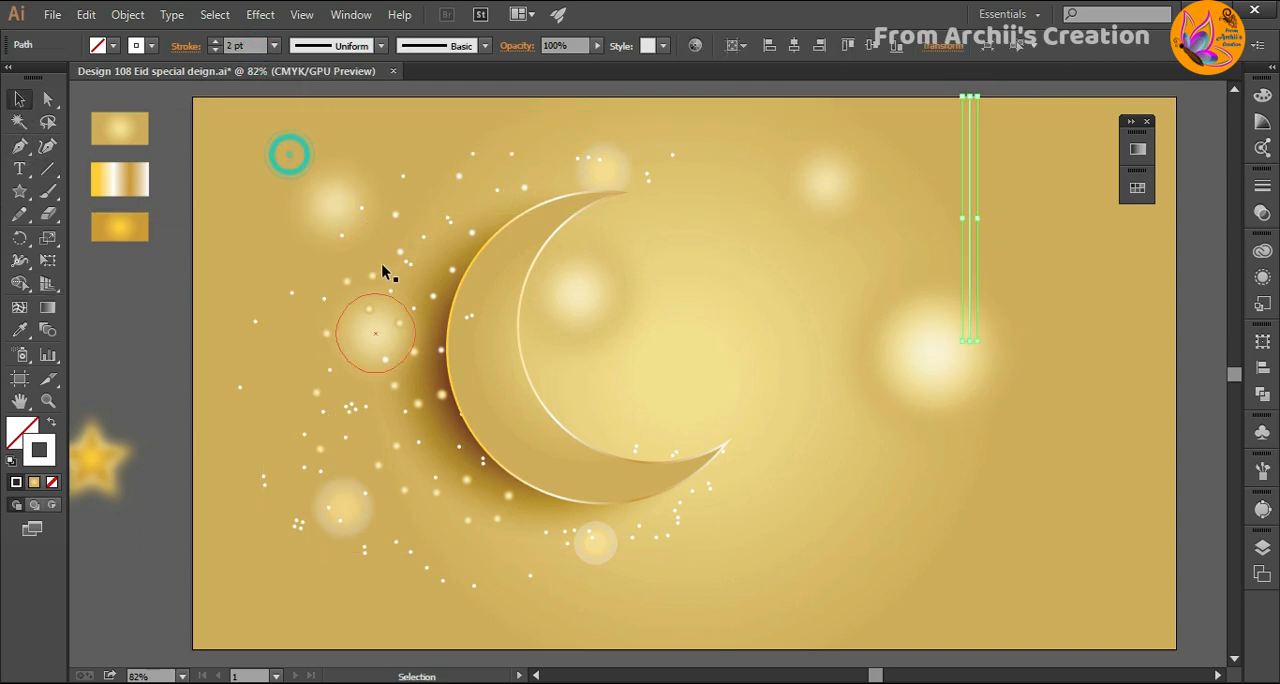
- Shift the vertical line to the right of the large glowing circle and hang the layered star from its lower end
key(shift+Right)
key(shift+Right)
key(shift+Right)
key(shift+Right)
key(shift+Right)
key(shift+Right)
key(shift+Right)
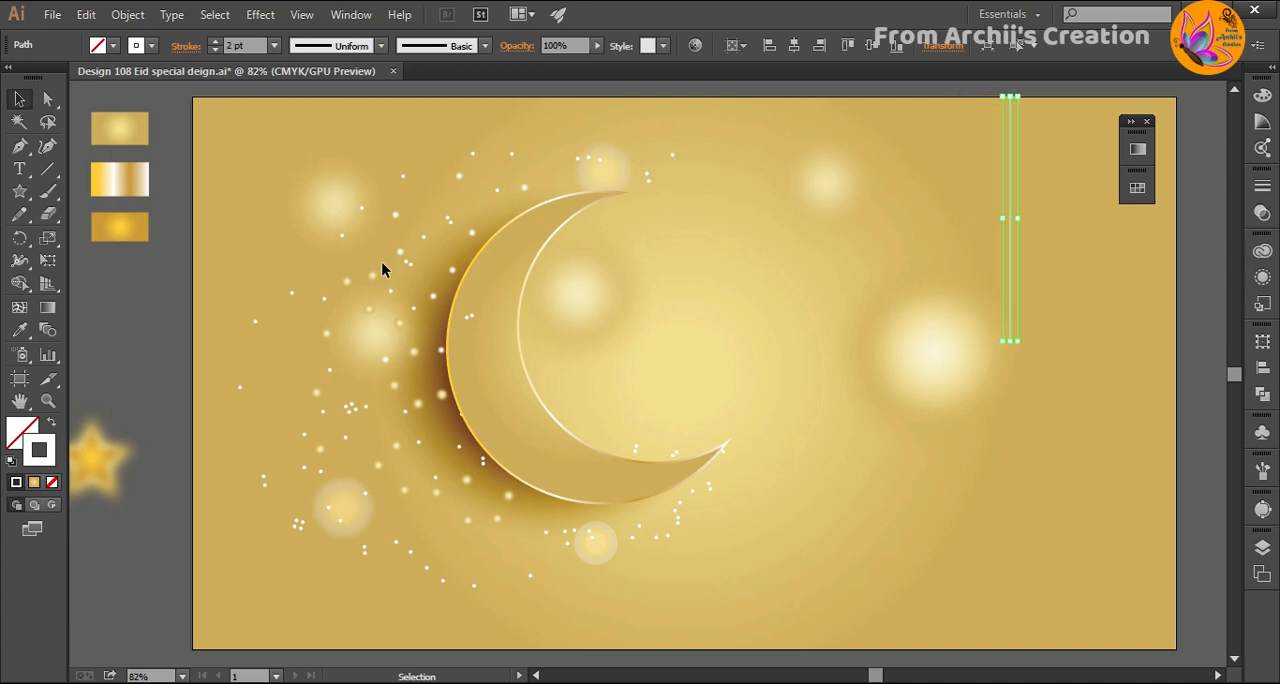
click(151, 323)
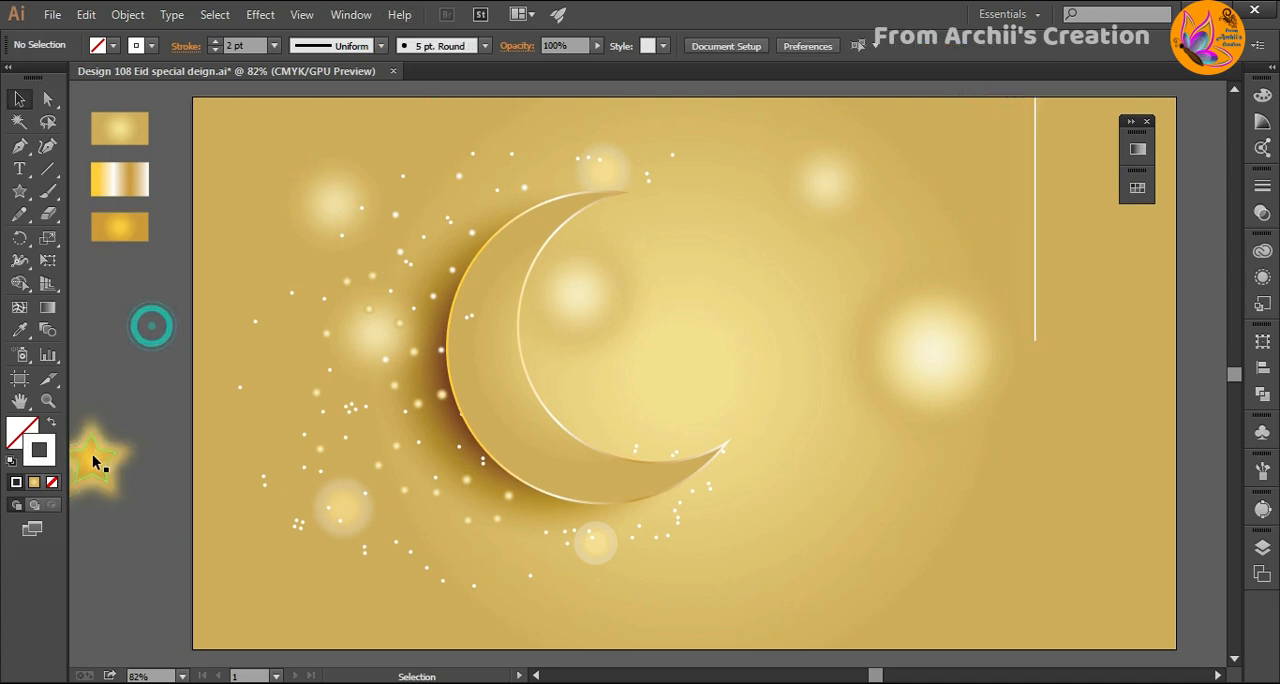
drag(95, 455, 1037, 384)
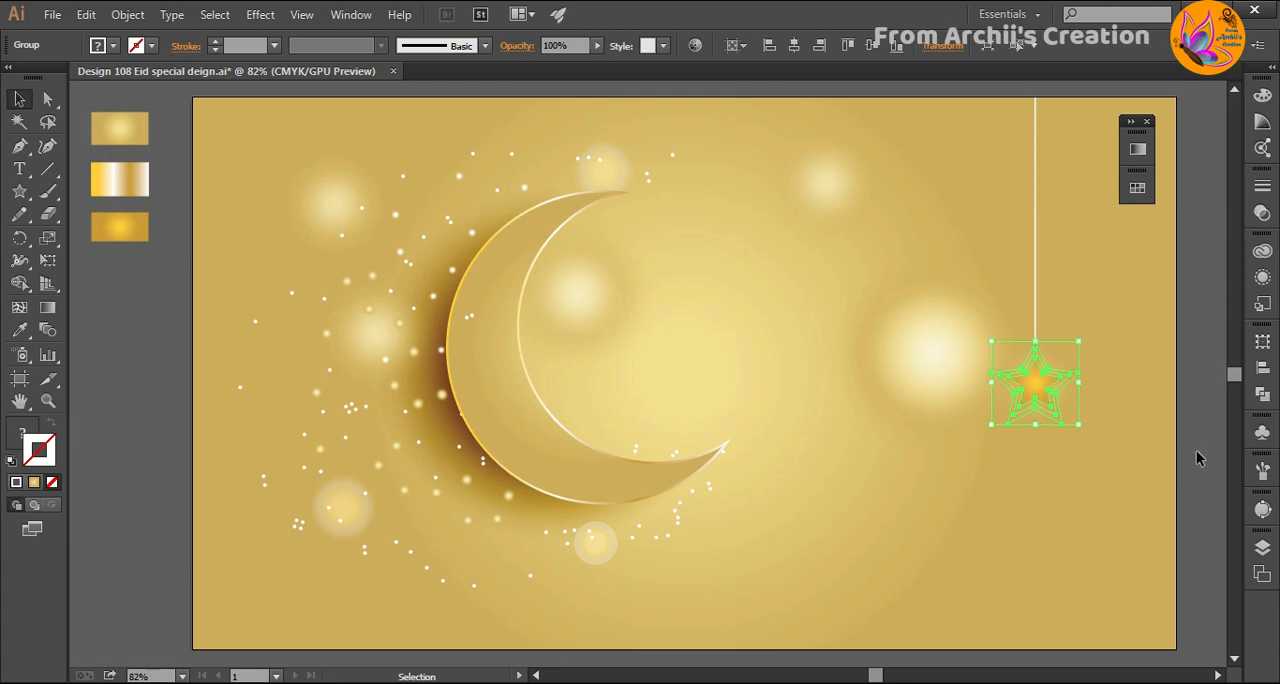
click(1199, 457)
- Move the vertical line and its layered star farther right, near the artboard's right edge
drag(1134, 151, 1206, 373)
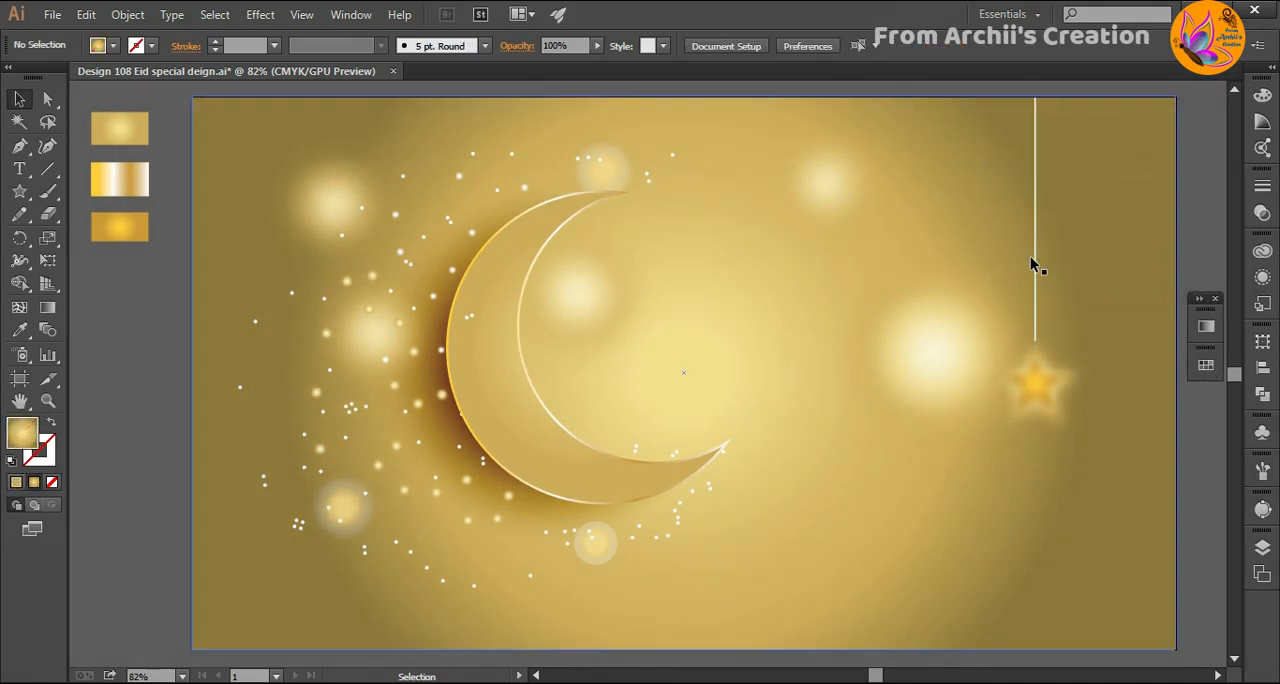
drag(1036, 262, 1120, 263)
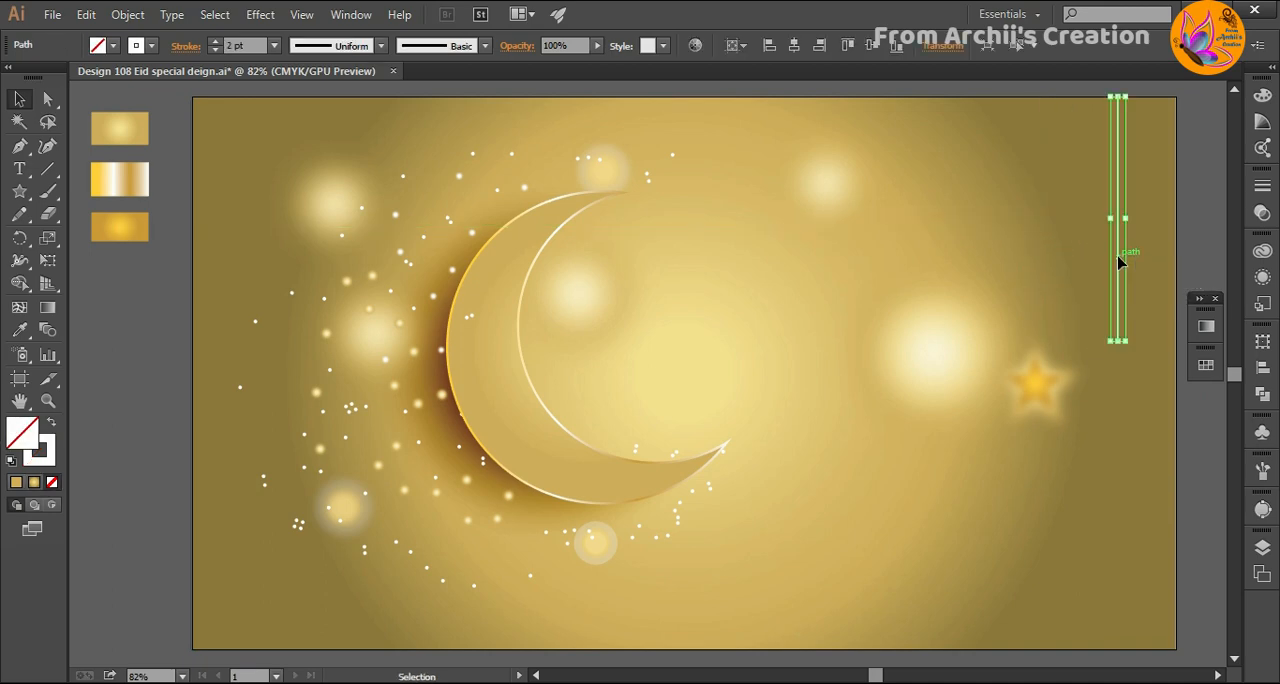
drag(1036, 384, 1117, 374)
click(1204, 478)
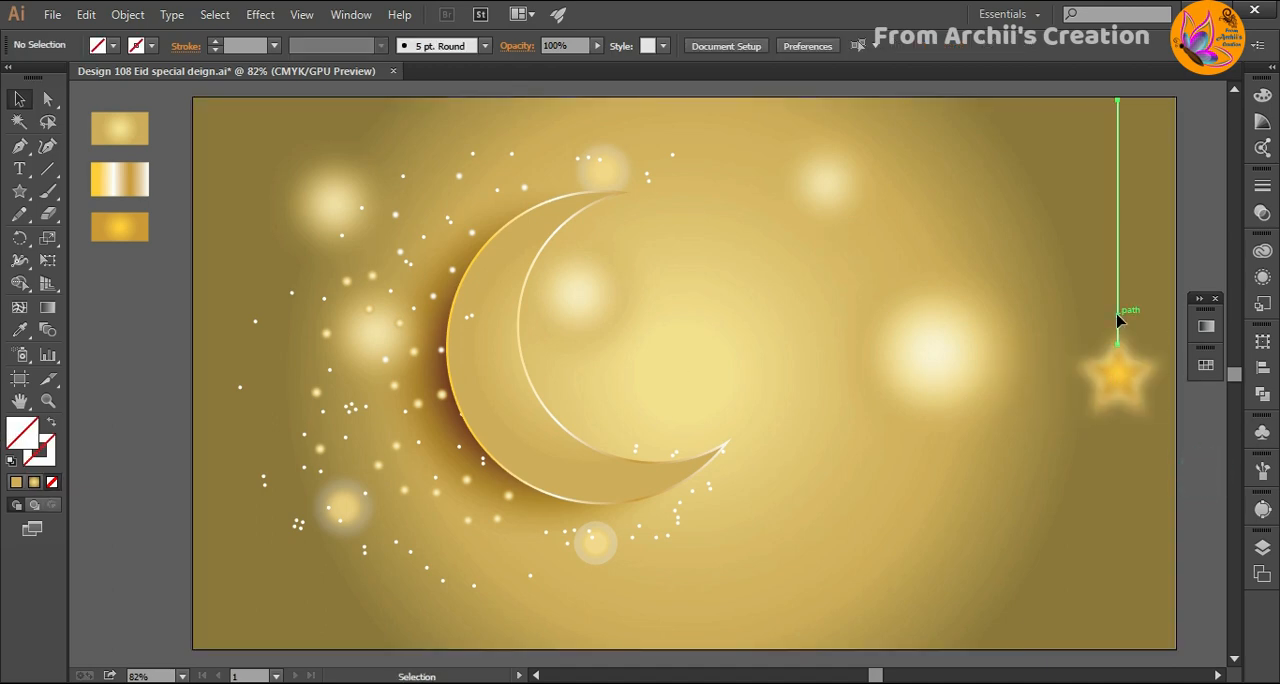
- Apply a tapering width profile to the vertical line and raise the layered star slightly along it
click(1118, 317)
click(381, 46)
click(316, 194)
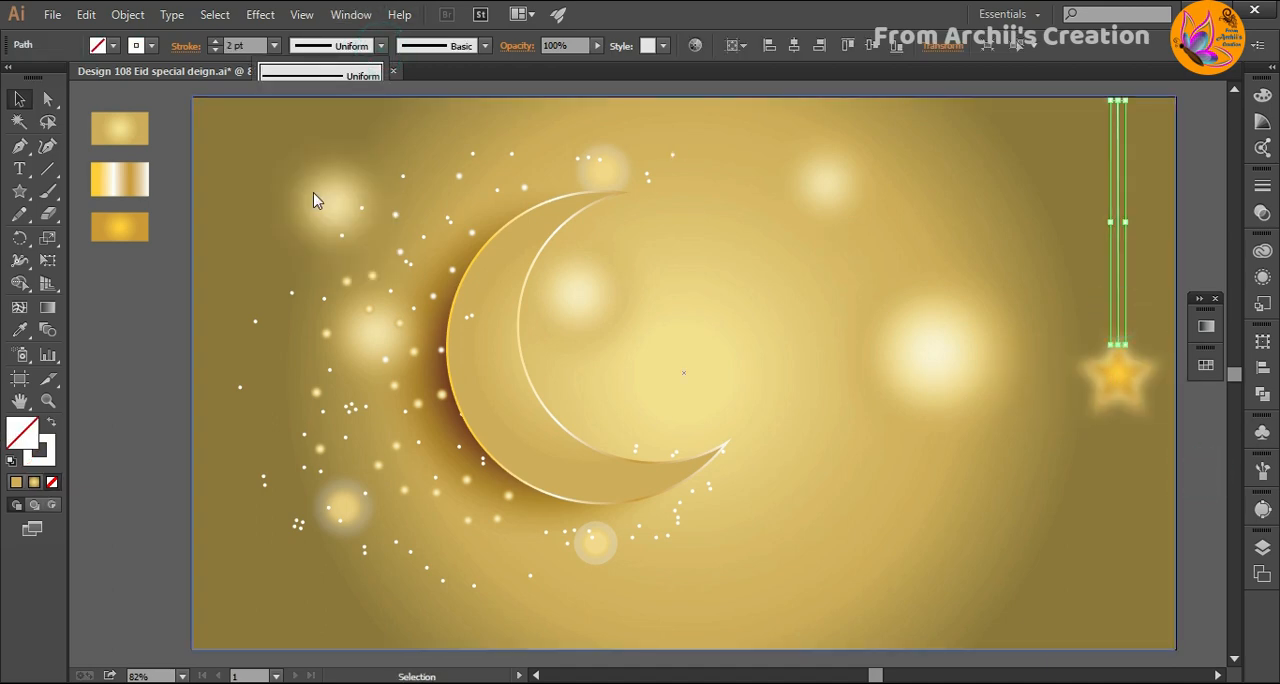
click(1201, 525)
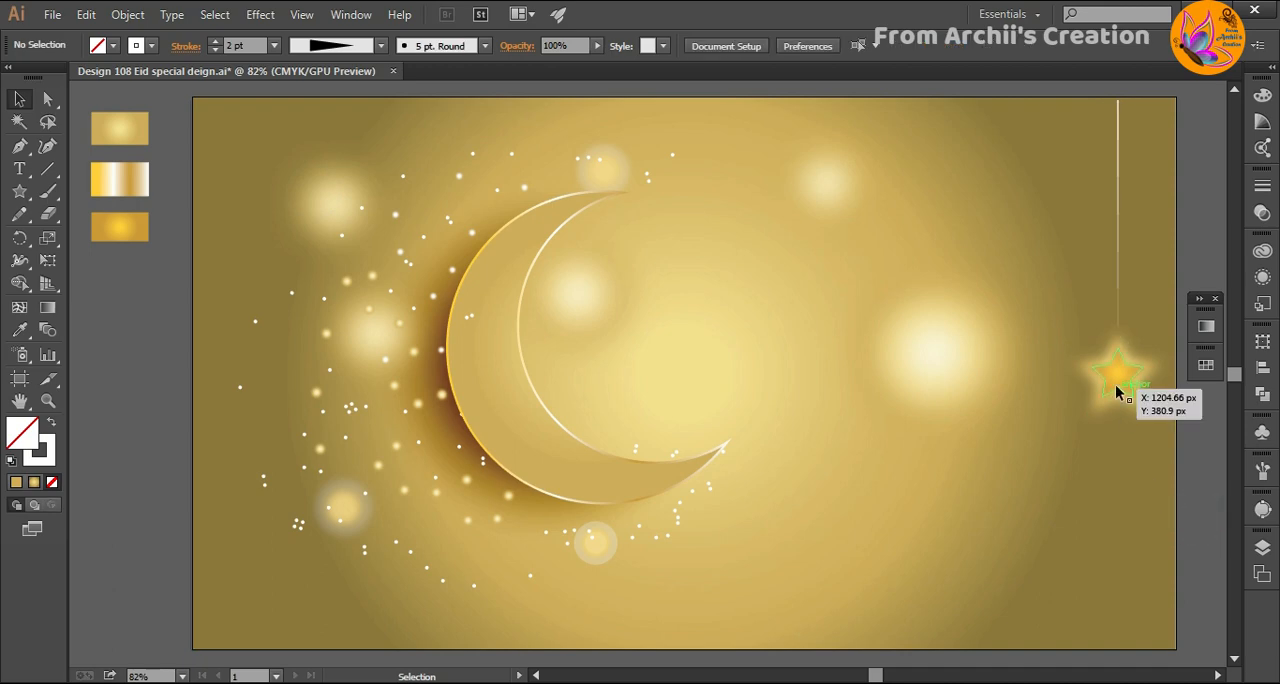
drag(1118, 400, 1118, 372)
click(1191, 480)
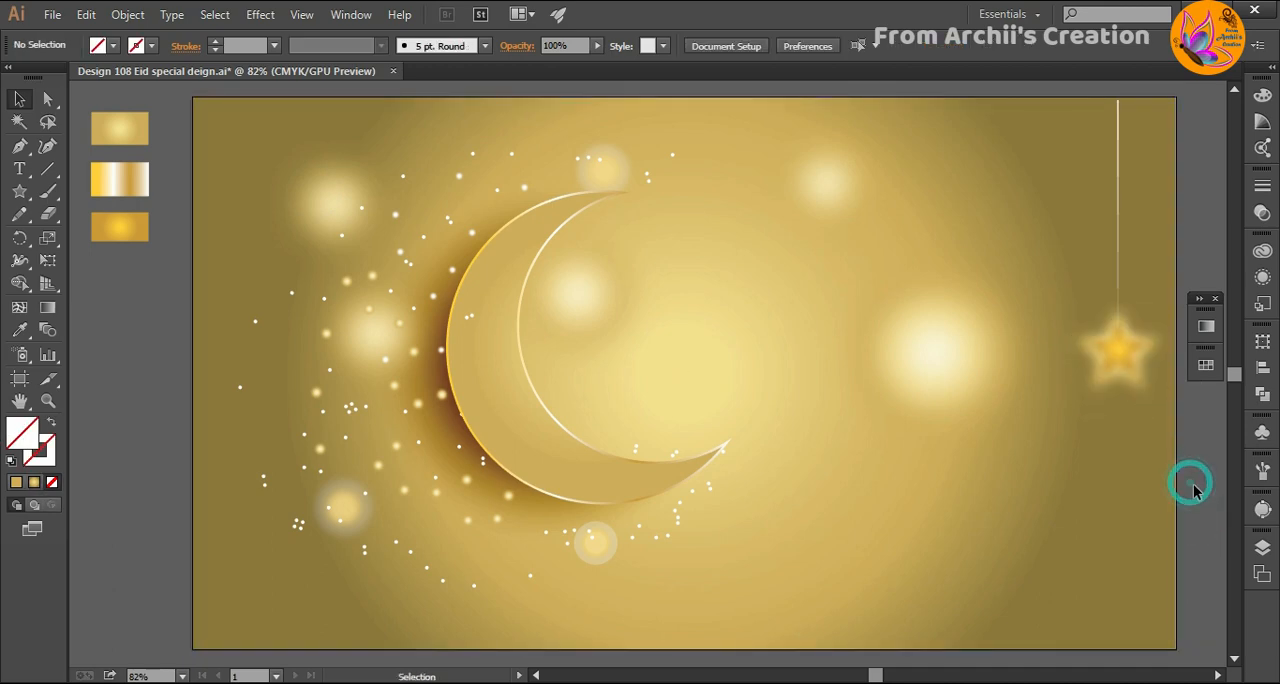
- Draw a second, shorter vertical white line from the artboard's upper edge, just left of the layered star's line
key(ctrl+minus)
click(47, 168)
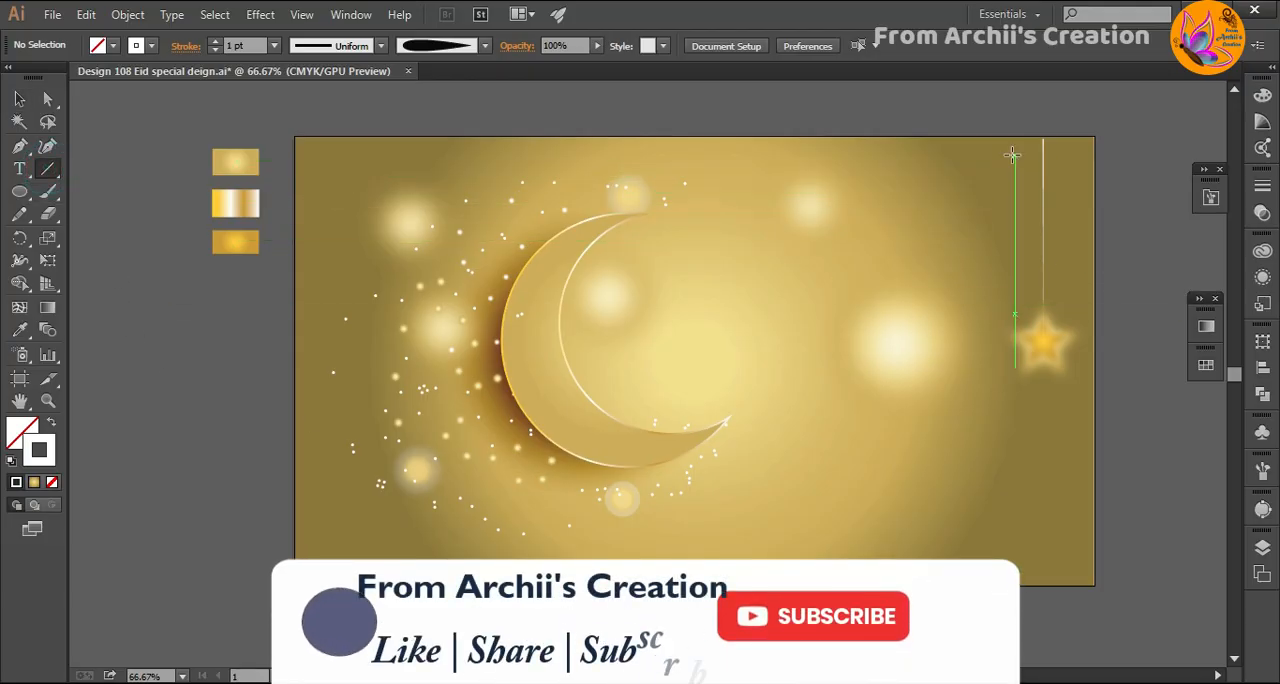
drag(1007, 125, 1007, 268)
click(114, 320)
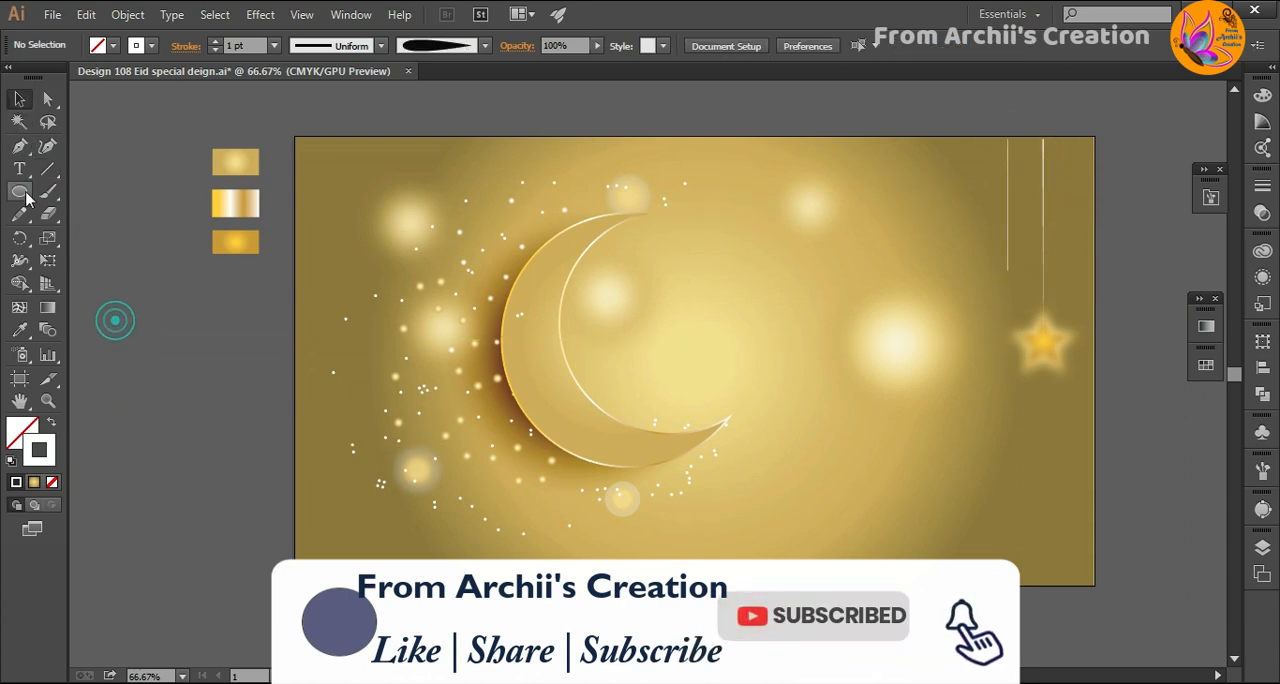
- Draw a small white five-pointed star, hang it from the second line, and give that line a tapering 2 pt stroke
click(19, 191)
click(98, 281)
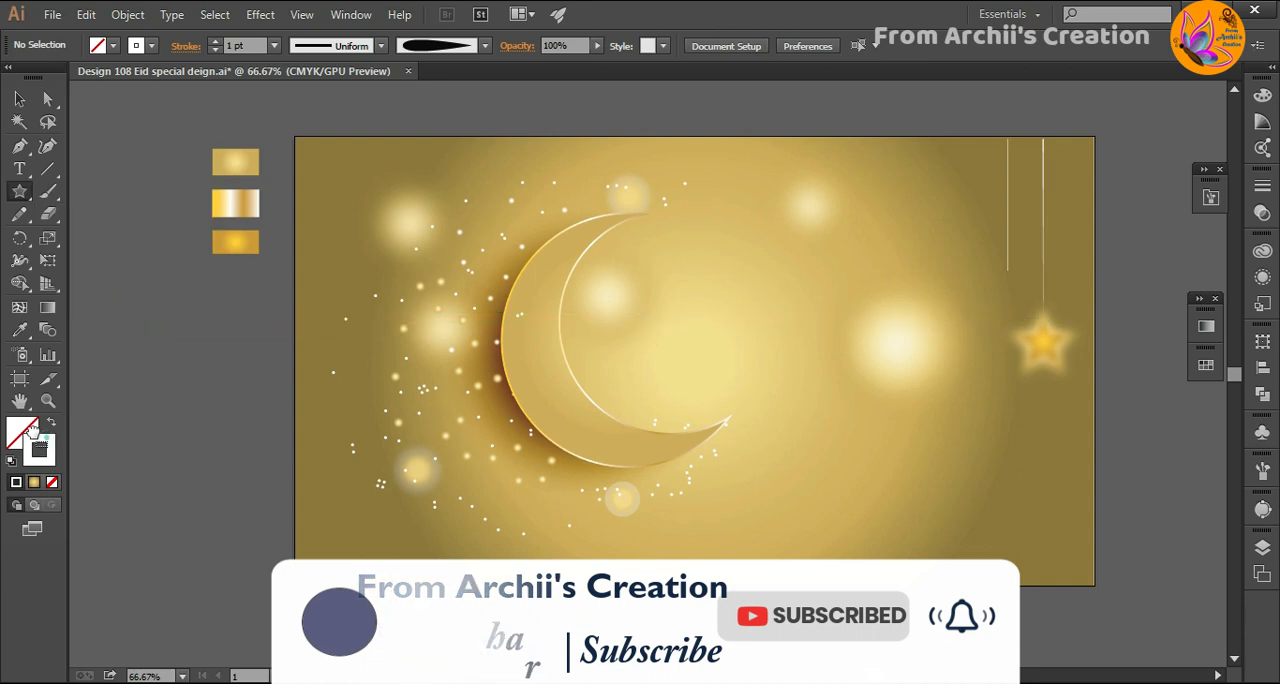
key(d)
mouse_move(190, 320)
mouse_down()
mouse_move(205, 332)
mouse_move(986, 306)
mouse_move(1003, 294)
mouse_move(1024, 310)
mouse_move(1008, 283)
mouse_move(1009, 296)
mouse_up()
key(v)
click(1174, 494)
click(1136, 515)
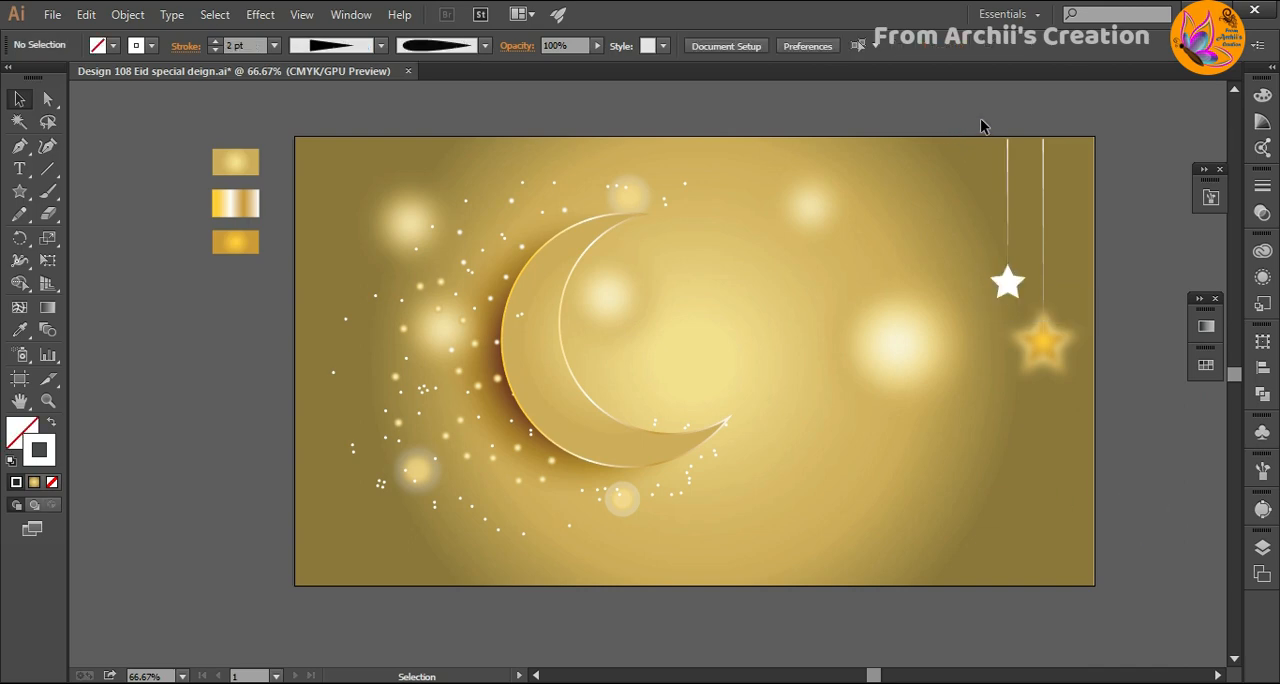
- Add smaller, shorter copies of the hanging white star to the right and left of the existing hanging stars
click(1008, 296)
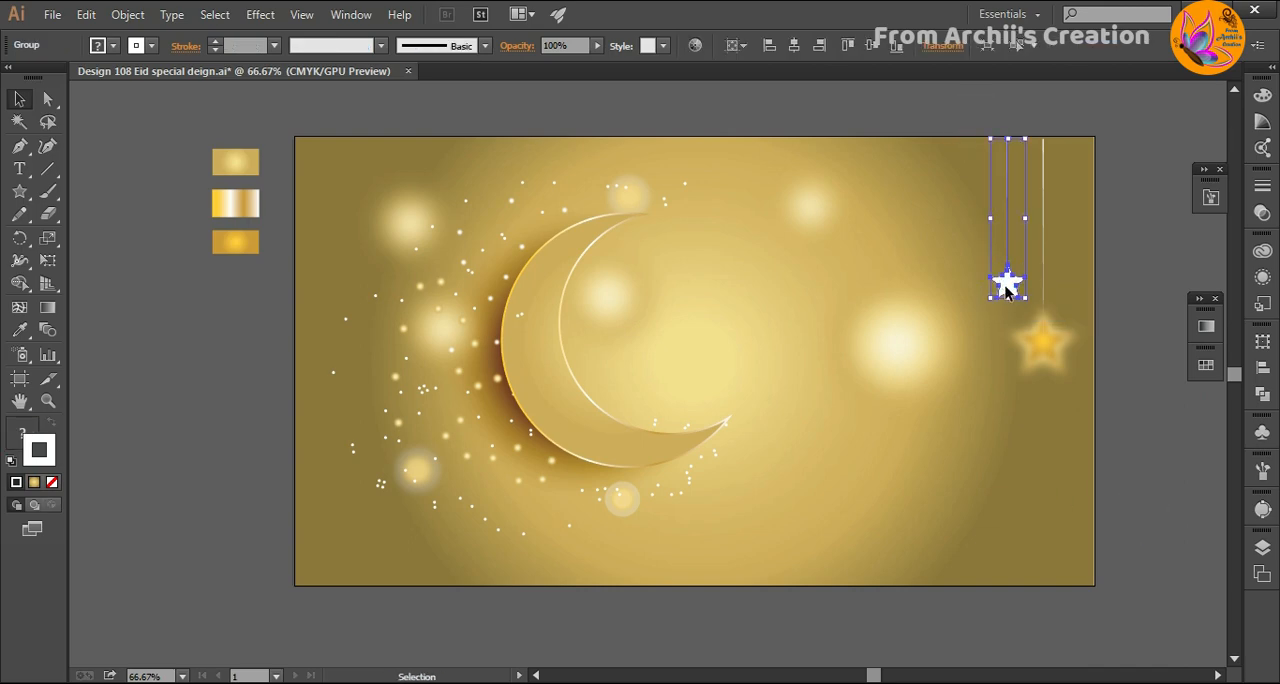
drag(1008, 287, 1072, 218)
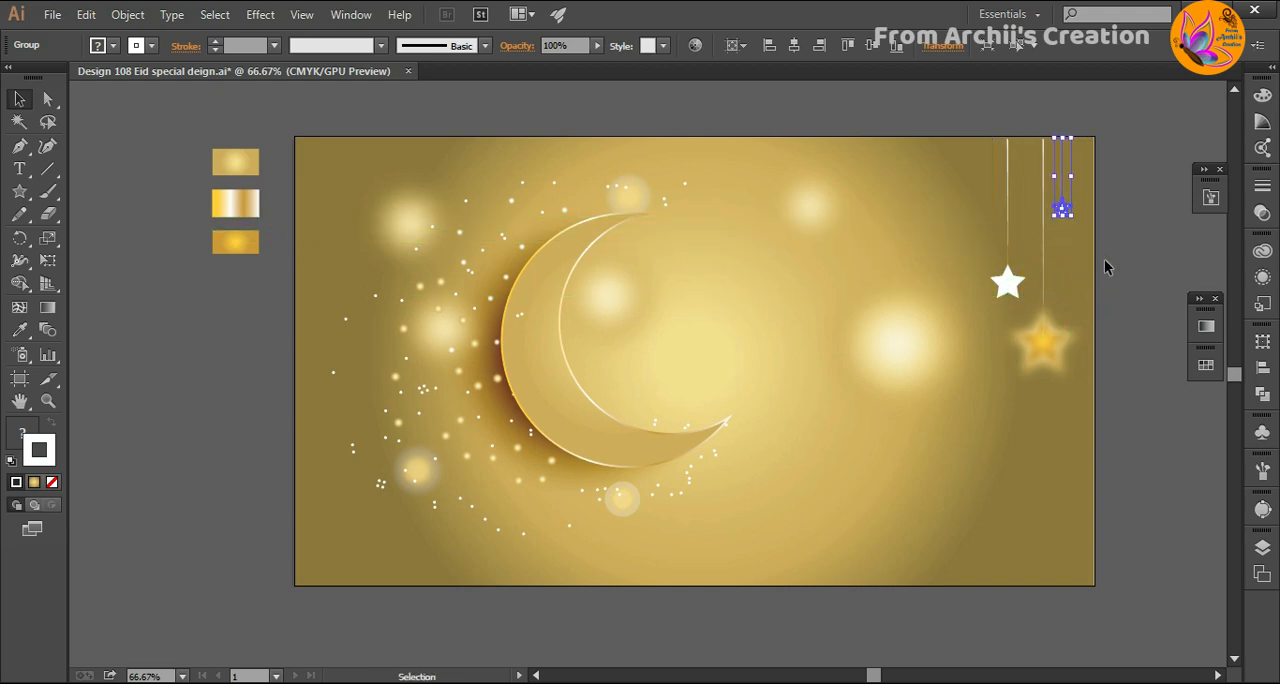
click(1120, 288)
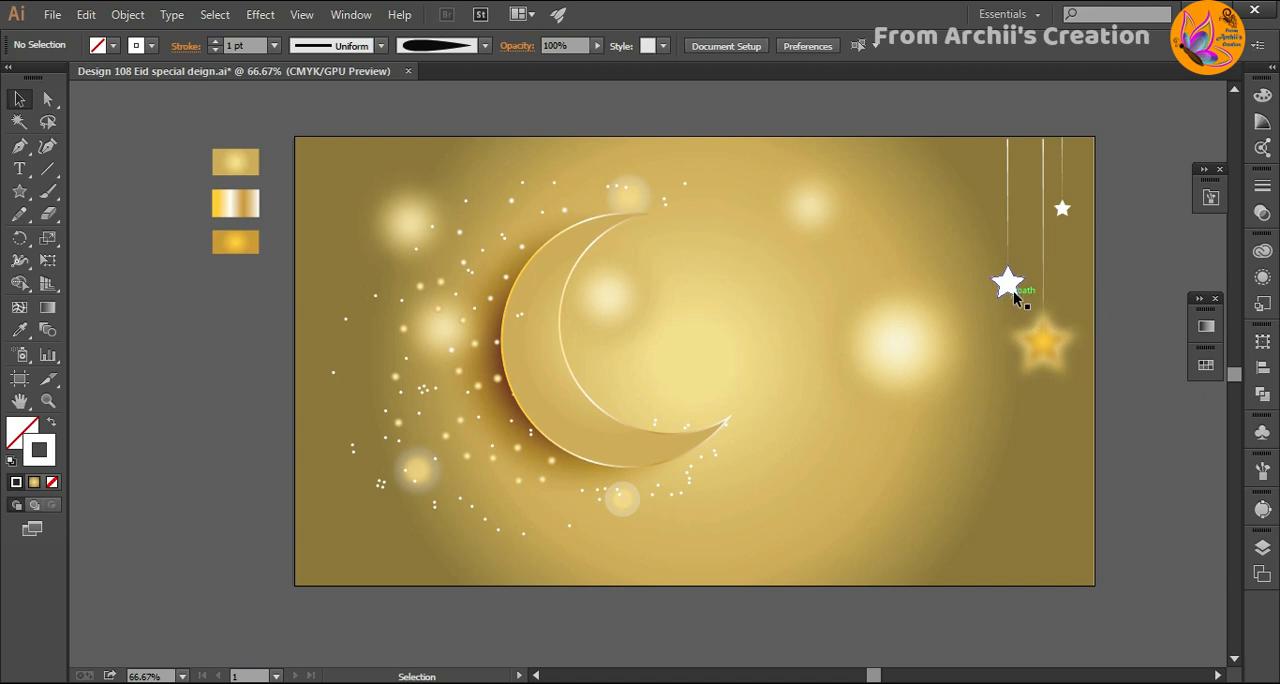
click(1012, 292)
drag(1013, 292, 960, 212)
click(979, 128)
- Add a smaller copy of the hanging layered gold star left of the large white one, and shift the leftmost white star farther left
click(1147, 318)
drag(1050, 362, 990, 337)
click(1117, 330)
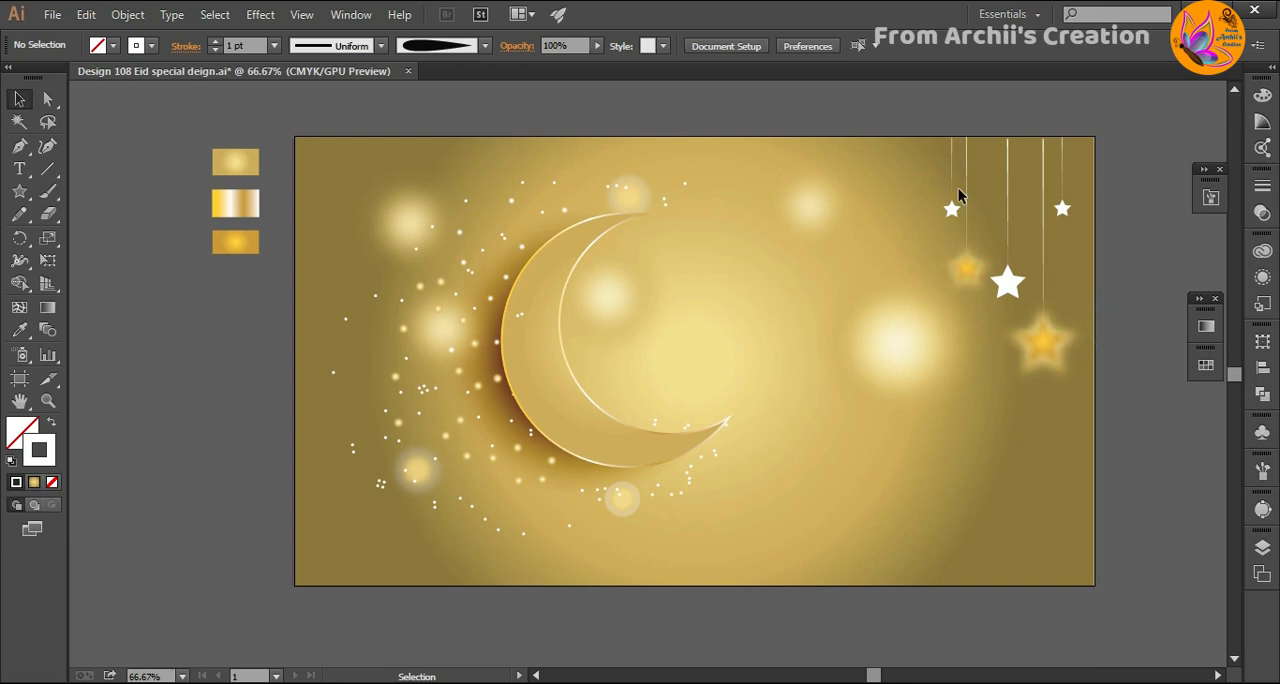
drag(950, 188, 935, 187)
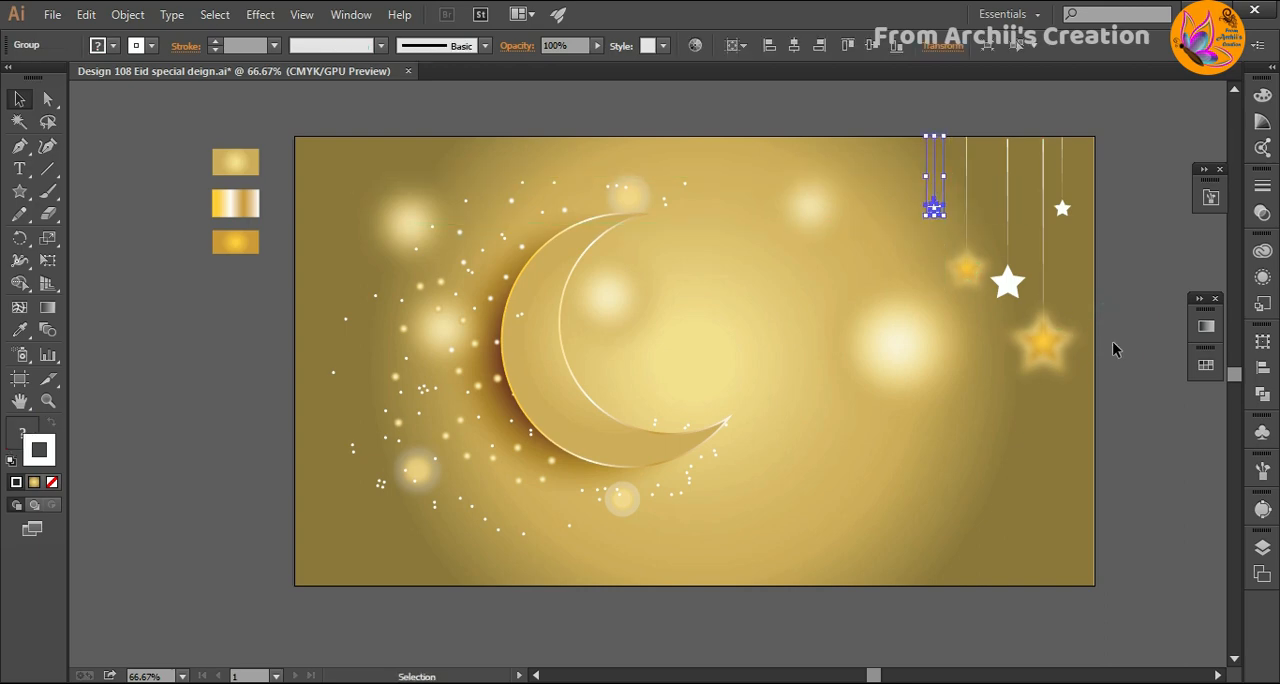
click(1124, 352)
- Add the text "Eid" at 36 pt in the empty area left of the artboard
key(t)
click(896, 46)
click(925, 332)
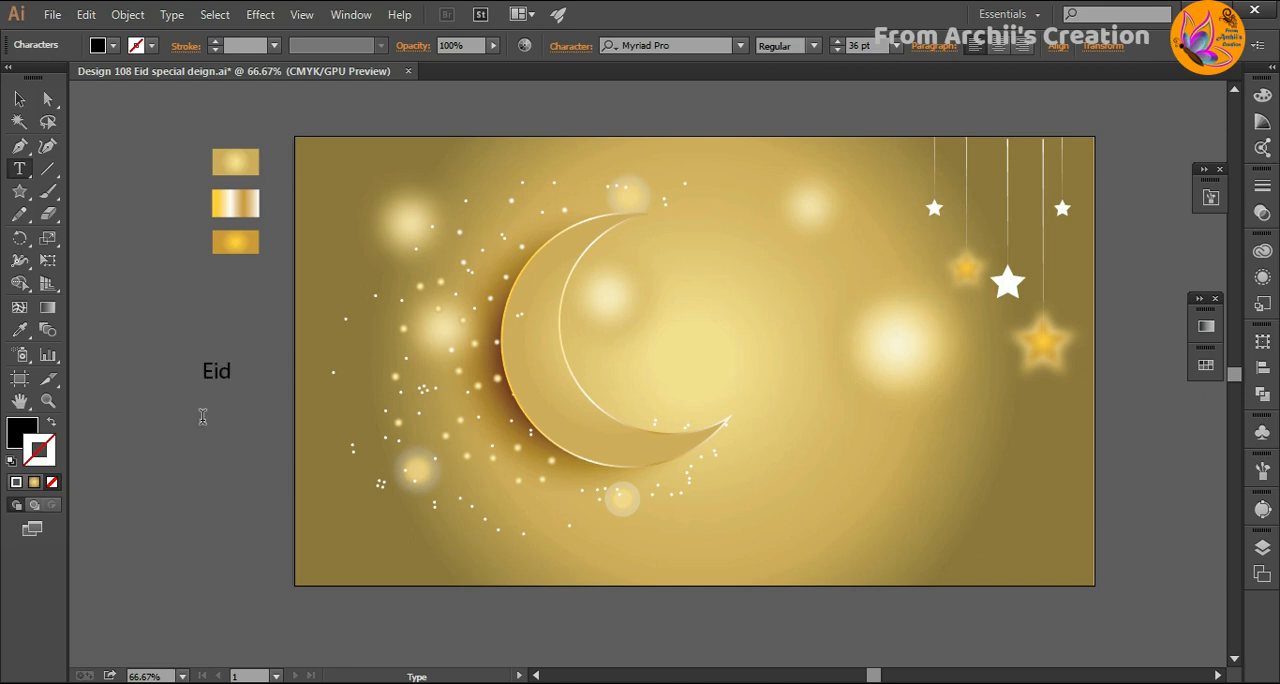
key(Escape)
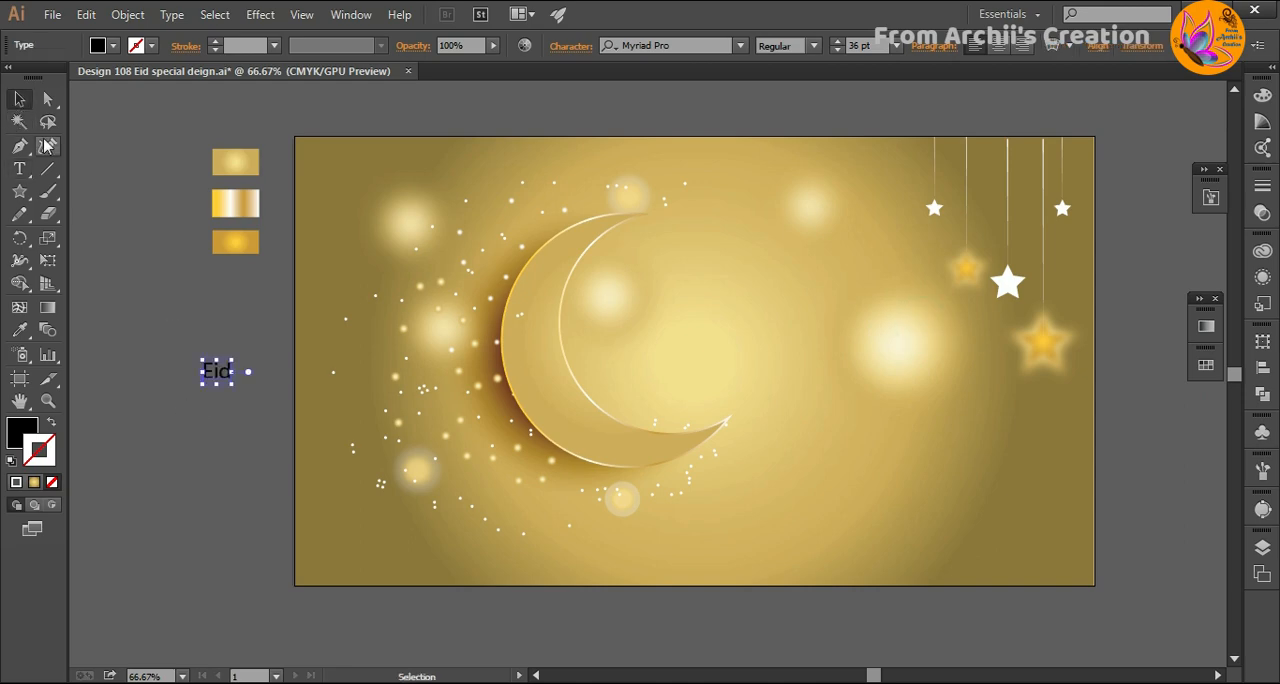
- Enlarge the "Eid" text to about 183.4 pt and set its font to Script MT Bold
drag(233, 384, 336, 484)
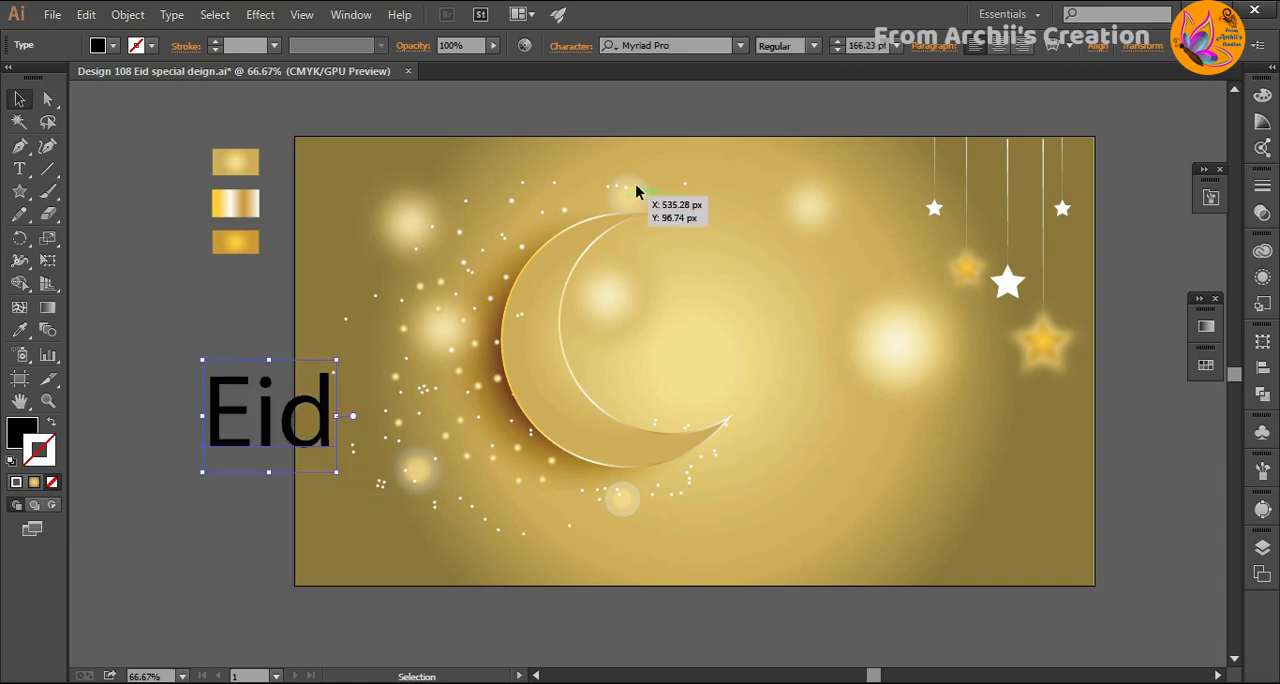
click(740, 46)
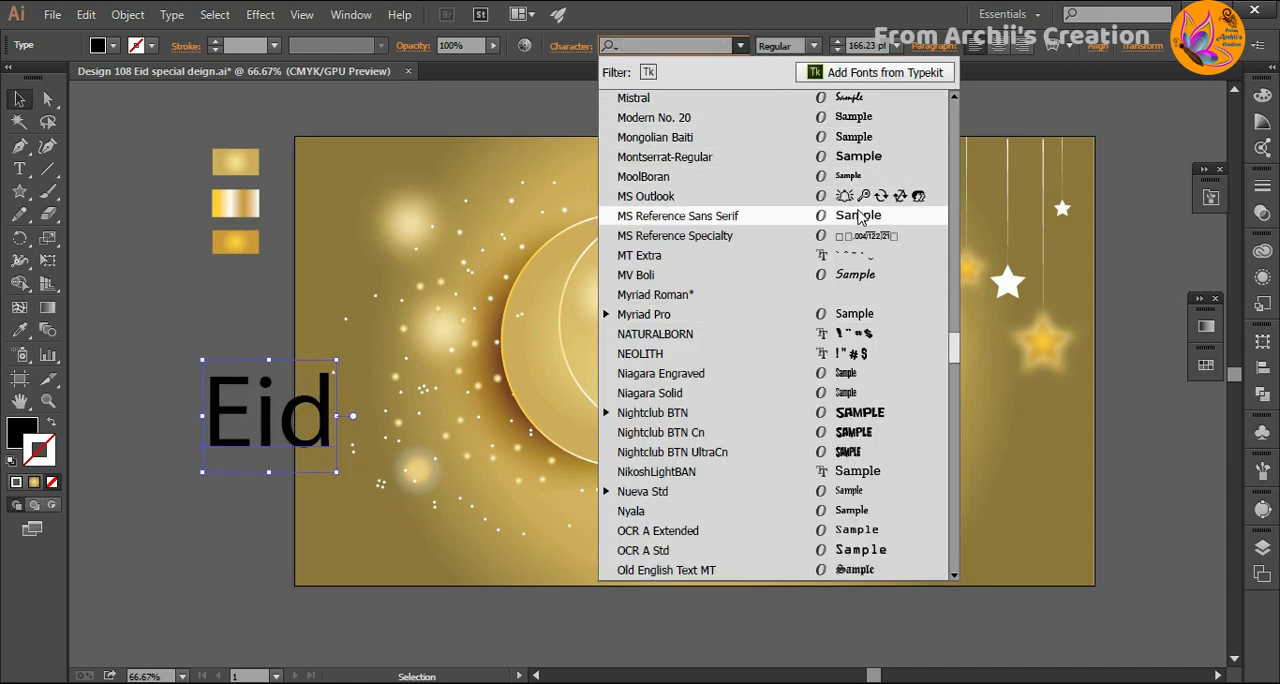
click(855, 570)
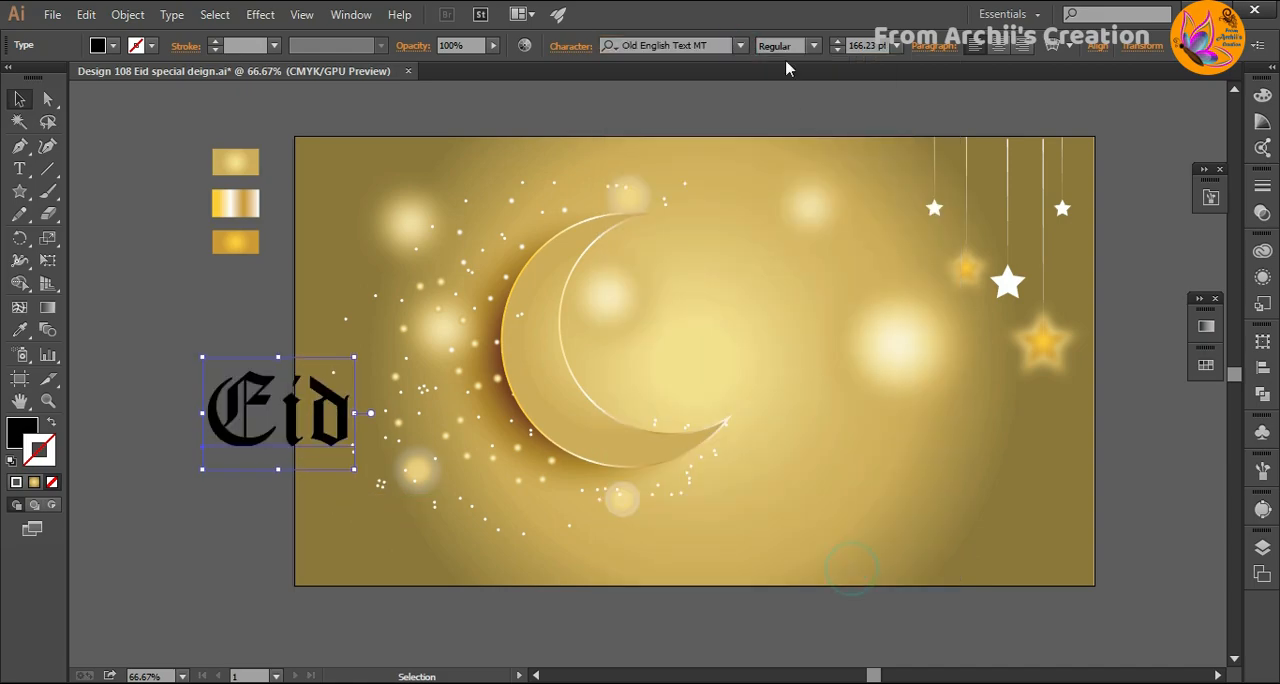
click(740, 46)
scroll(884, 365, down, 6)
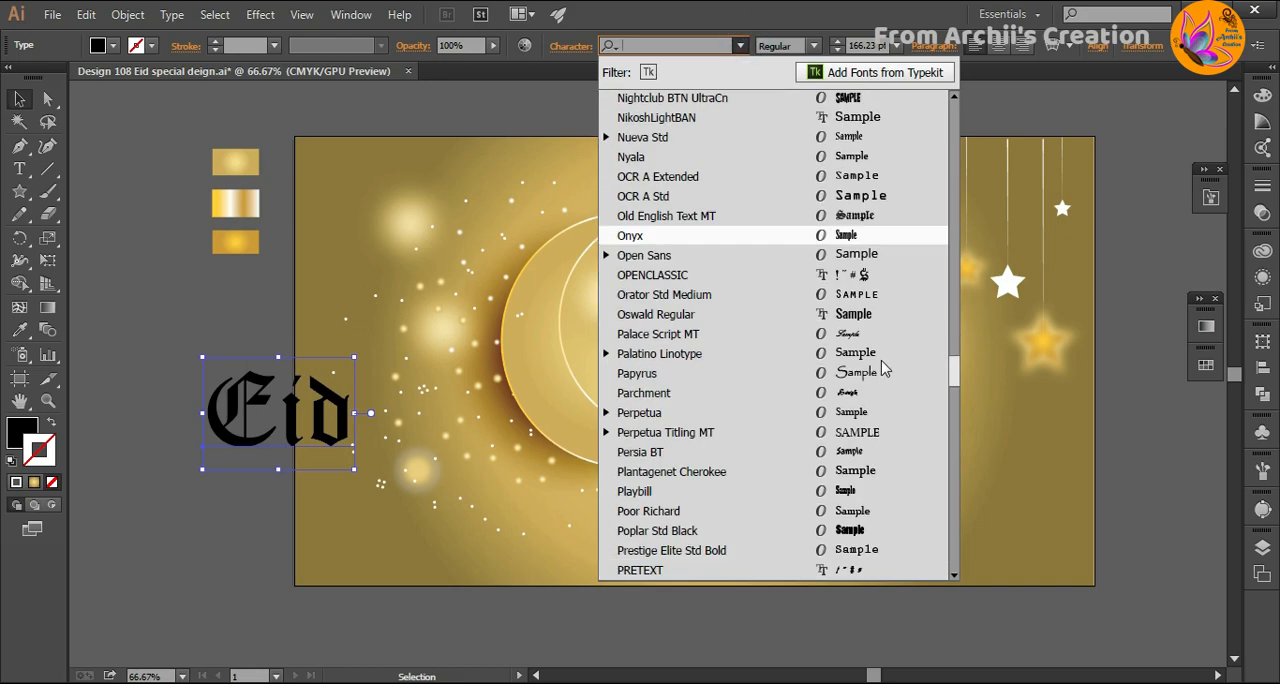
scroll(882, 368, down, 6)
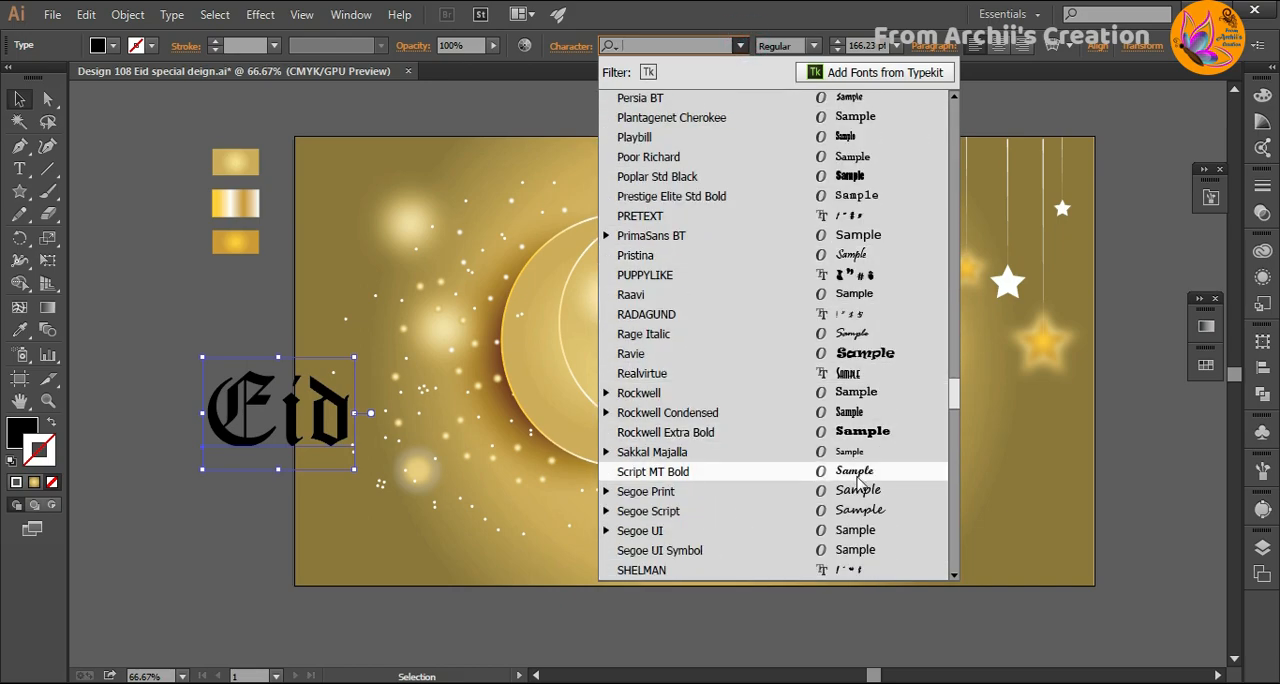
click(857, 478)
drag(334, 472, 350, 484)
- Fill the "Eid" text with dark maroon #470217 and place it inside the artboard beside the crescent's opening
double_click(24, 433)
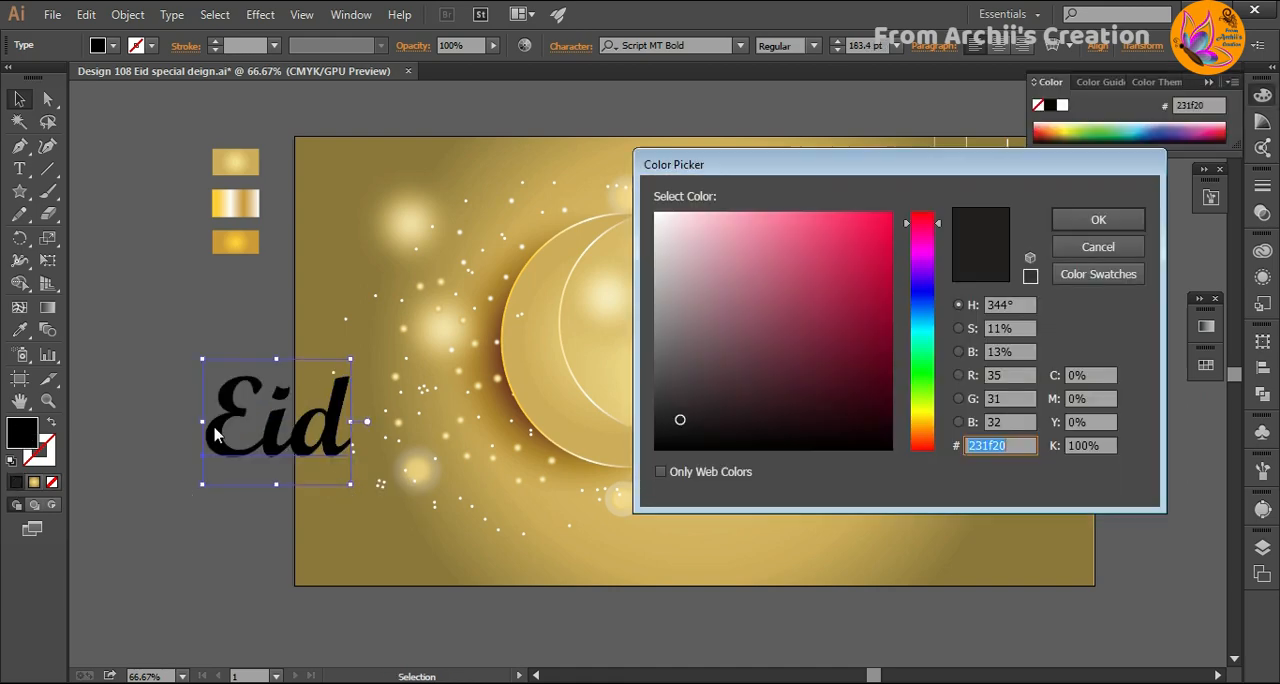
click(888, 388)
click(1118, 219)
click(166, 497)
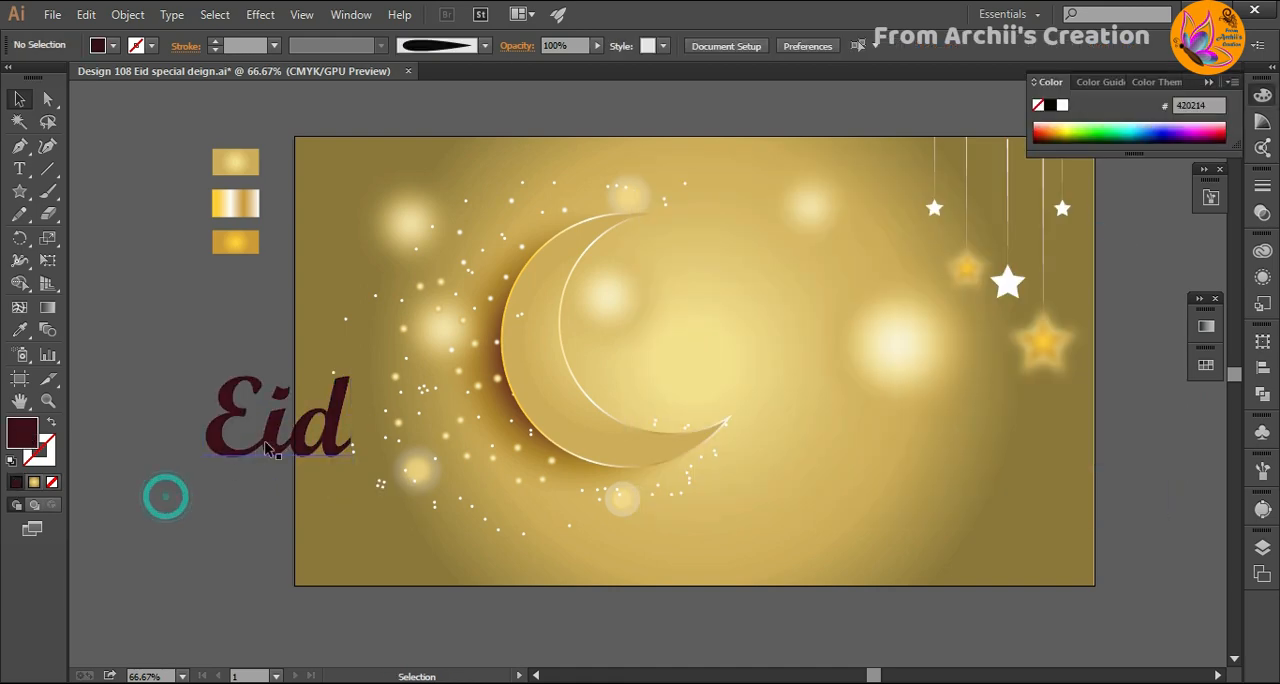
drag(270, 450, 737, 330)
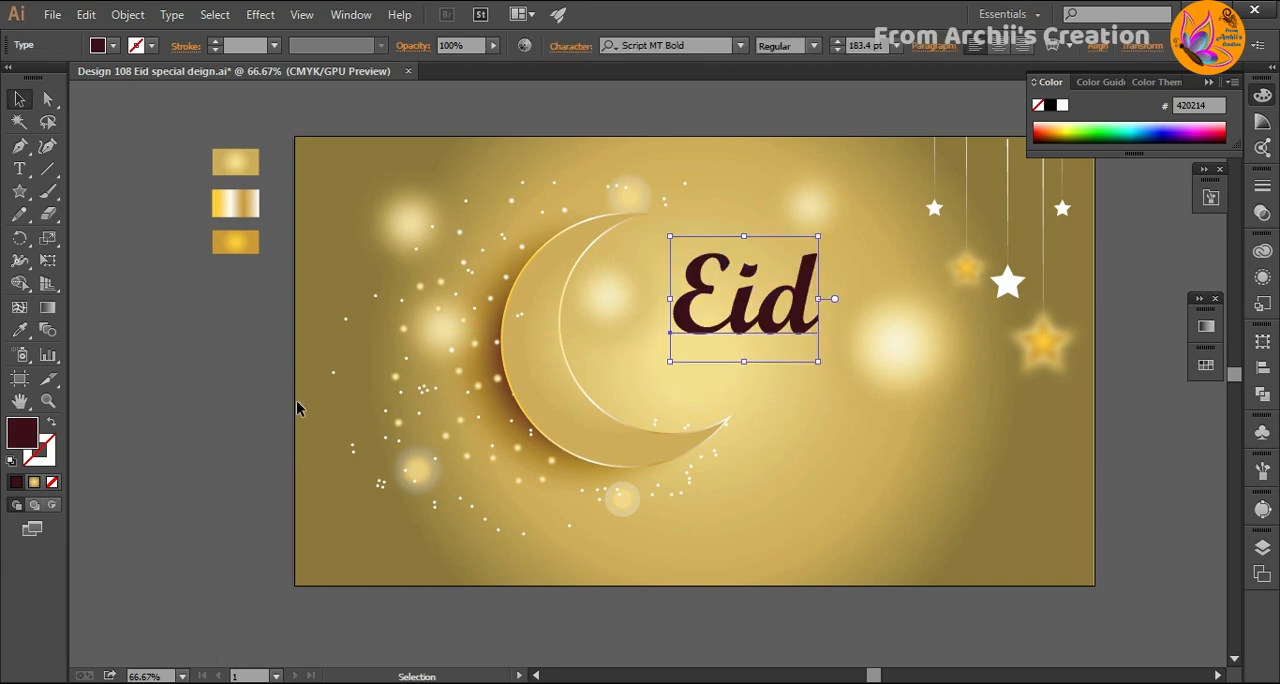
double_click(24, 433)
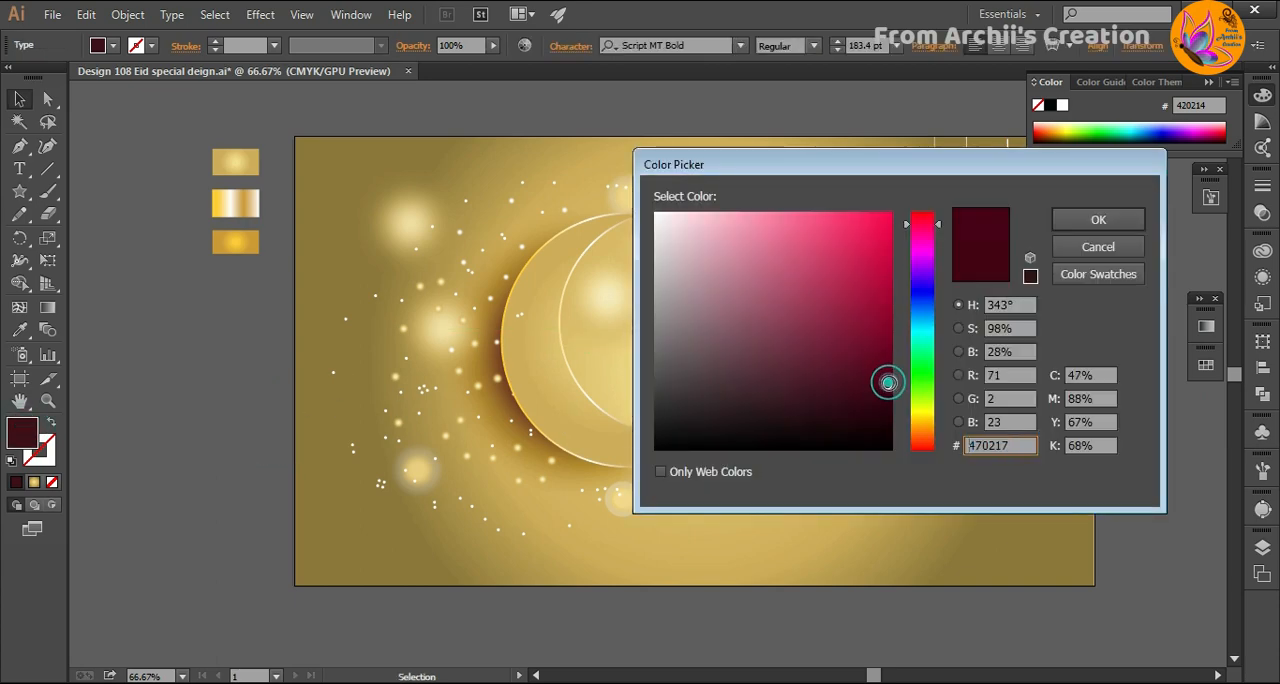
click(1088, 224)
click(176, 453)
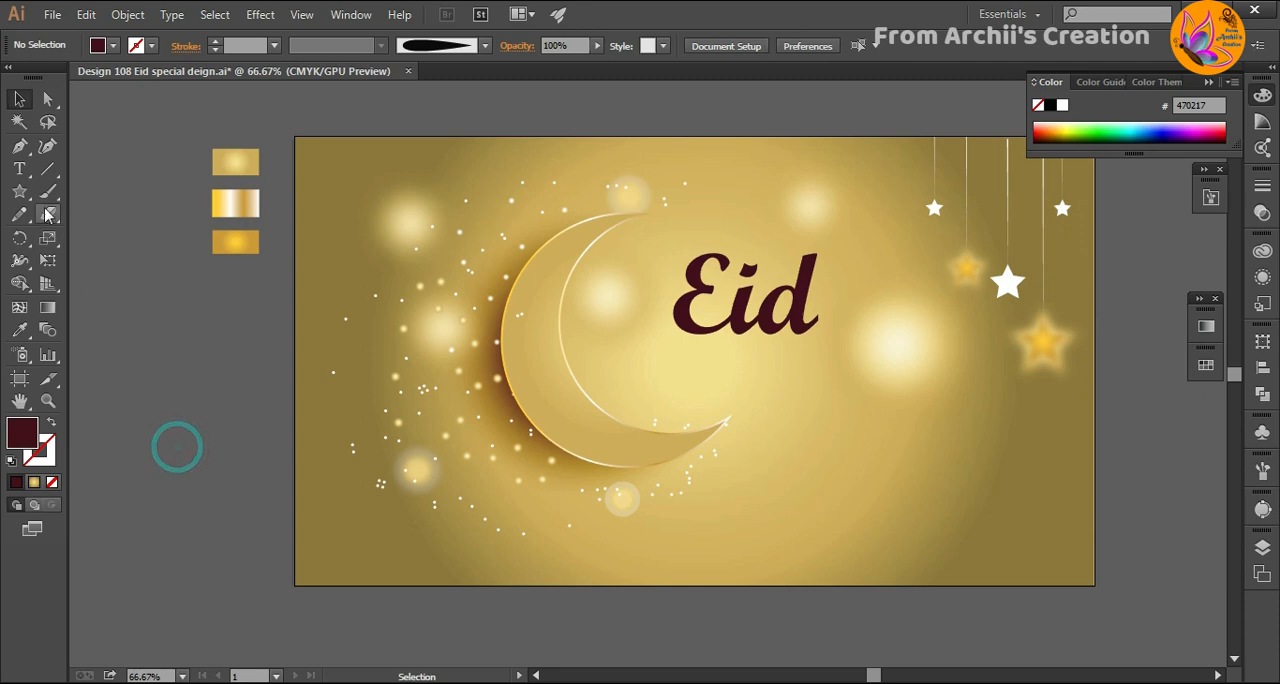
- Add the text "Mubarak" in the empty area left of the artboard, in the Pristina font, enlarged to about 71.14 pt
click(19, 169)
click(135, 376)
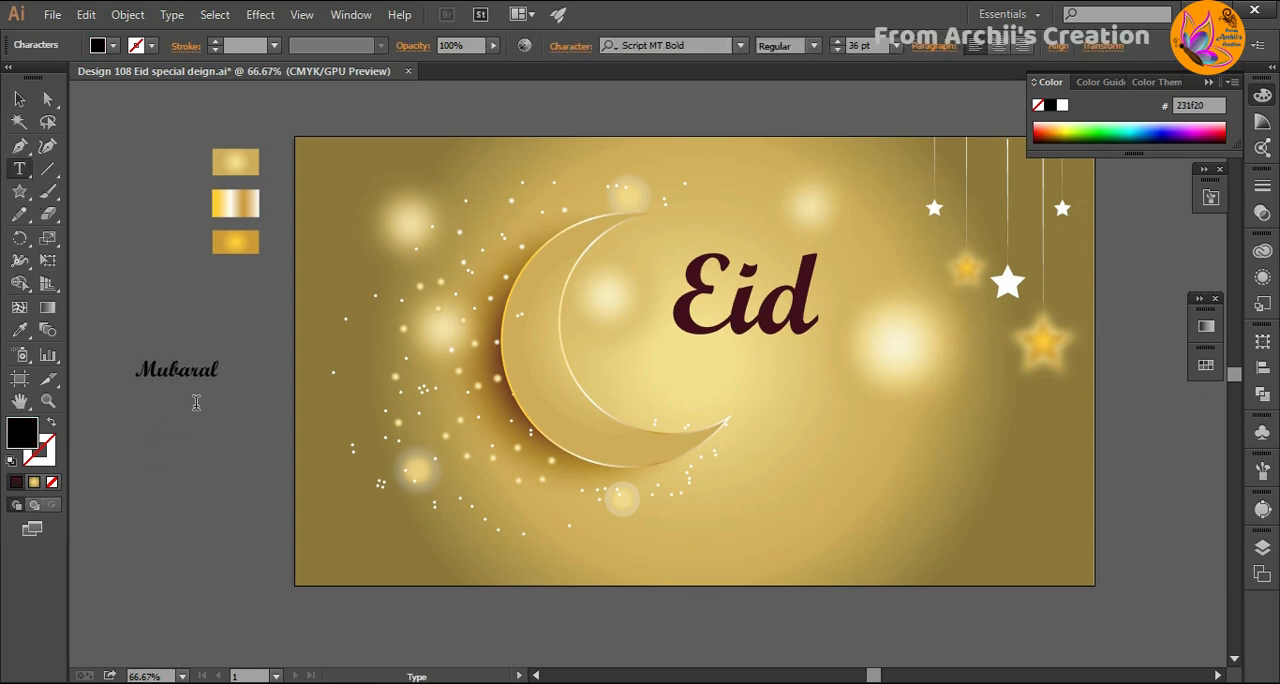
click(19, 99)
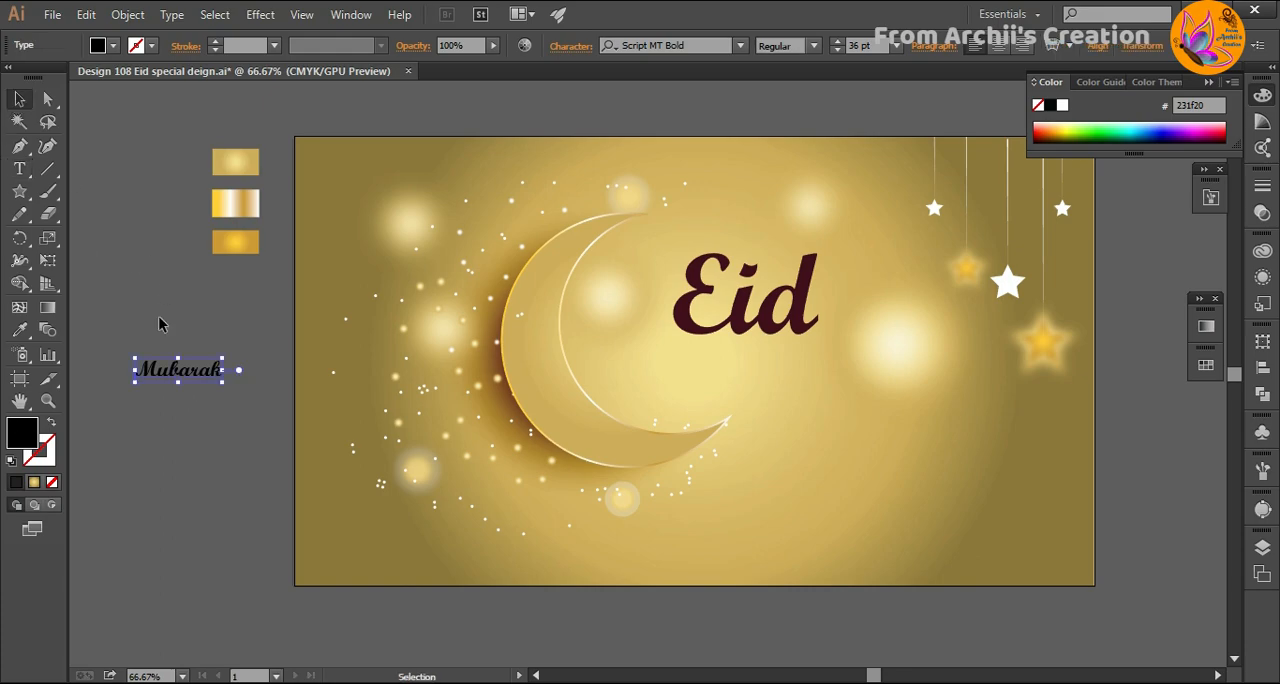
click(740, 46)
scroll(850, 297, up, 3)
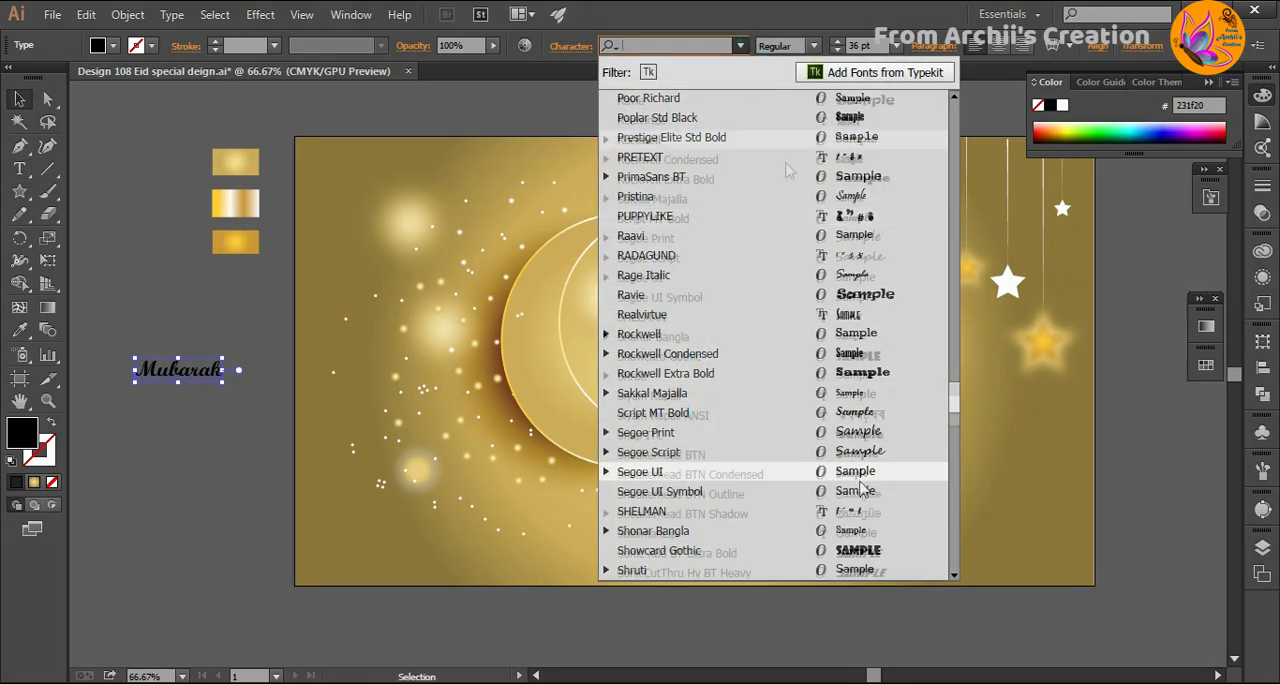
click(850, 297)
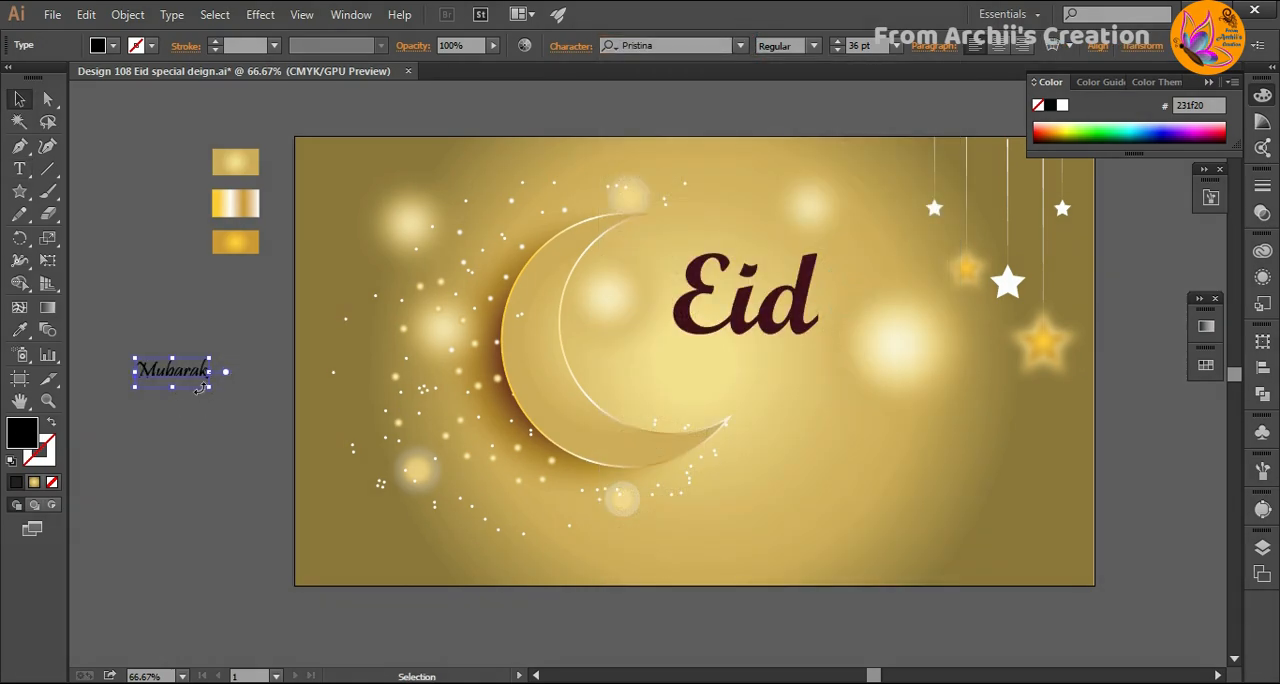
drag(212, 387, 281, 413)
- Fill the "Mubarak" text with off-white #f9f9f9 and place it just below the "Eid" lettering
double_click(14, 440)
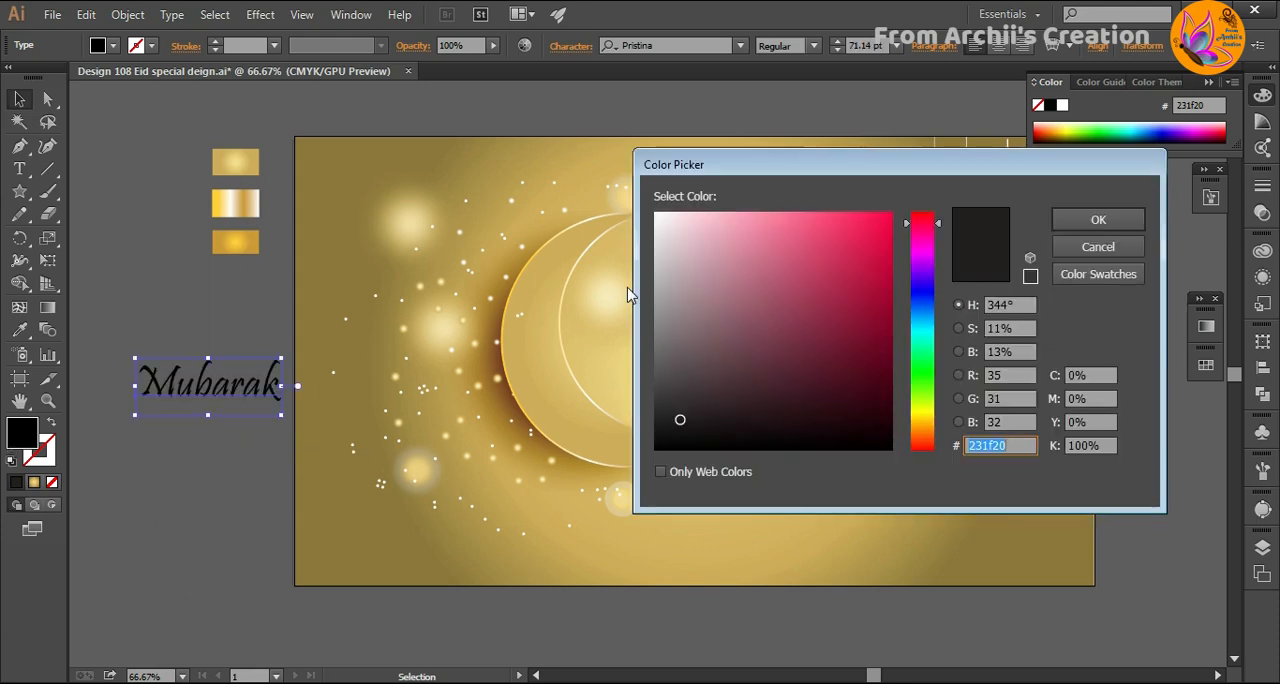
click(655, 217)
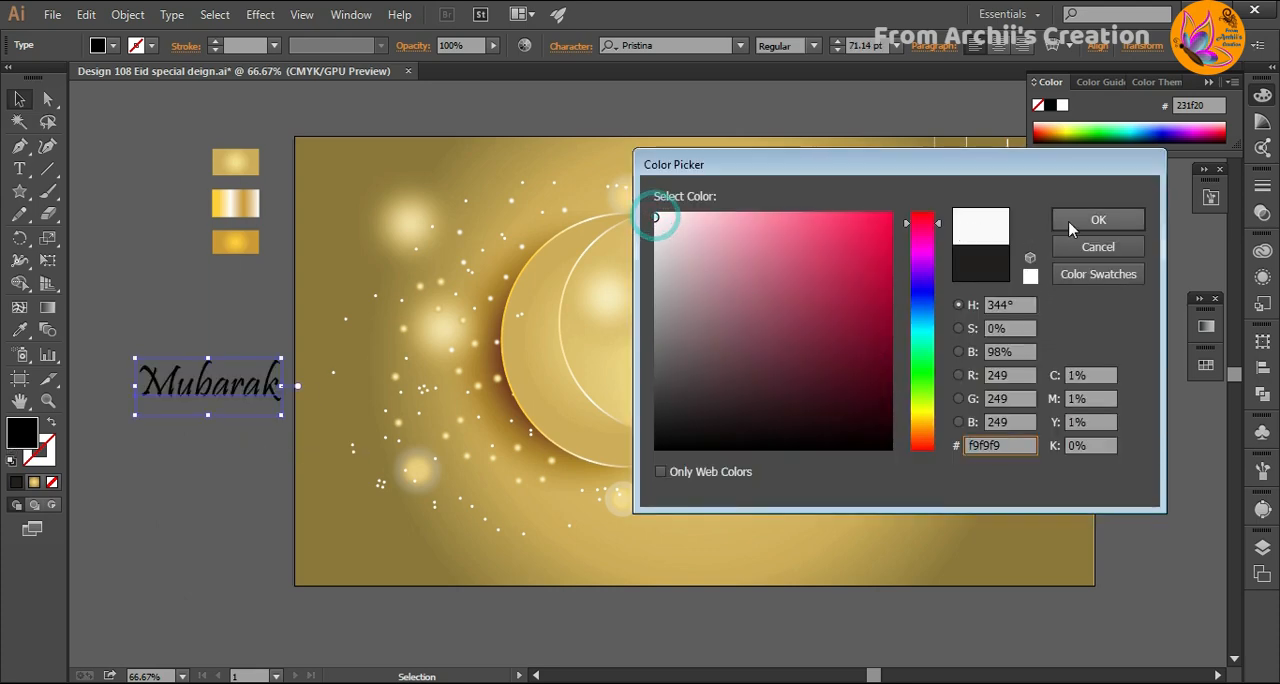
click(1072, 219)
click(237, 438)
drag(275, 388, 882, 378)
click(1143, 488)
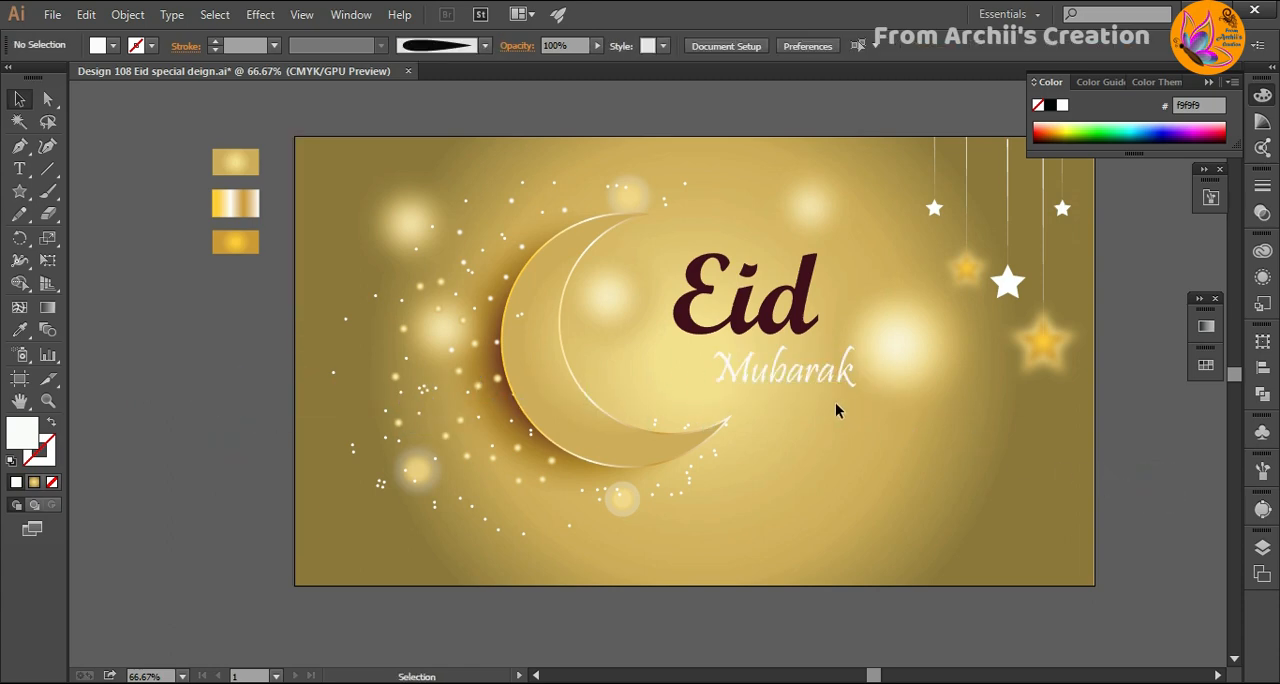
- Recolour the "Mubarak" text dark maroon #5b031c and shift it slightly to the right beneath "Eid"
click(820, 385)
double_click(27, 439)
click(886, 363)
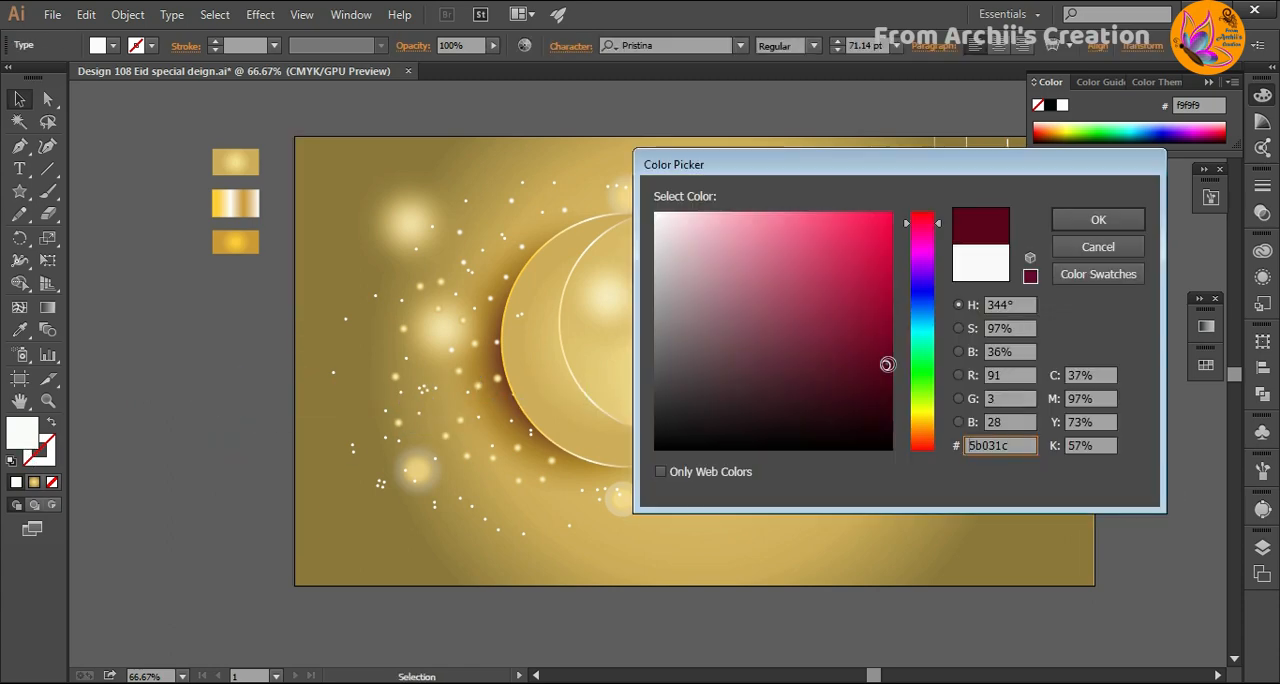
click(1096, 217)
drag(857, 401, 888, 400)
click(1124, 459)
- Draw a circle left of the artboard and fill it with the White, Black gradient set to Radial
click(235, 161)
click(22, 200)
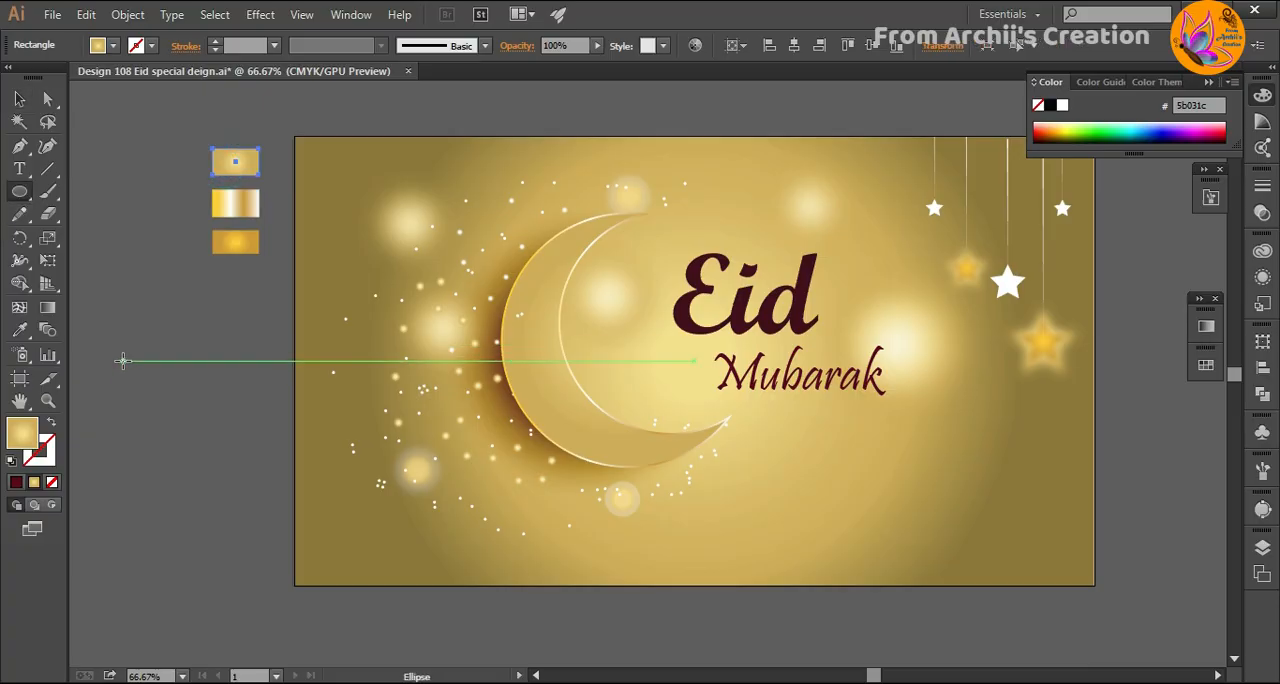
ctrl+click(129, 323)
mouse_move(177, 397)
mouse_down()
mouse_move(131, 354)
mouse_move(220, 440)
mouse_up()
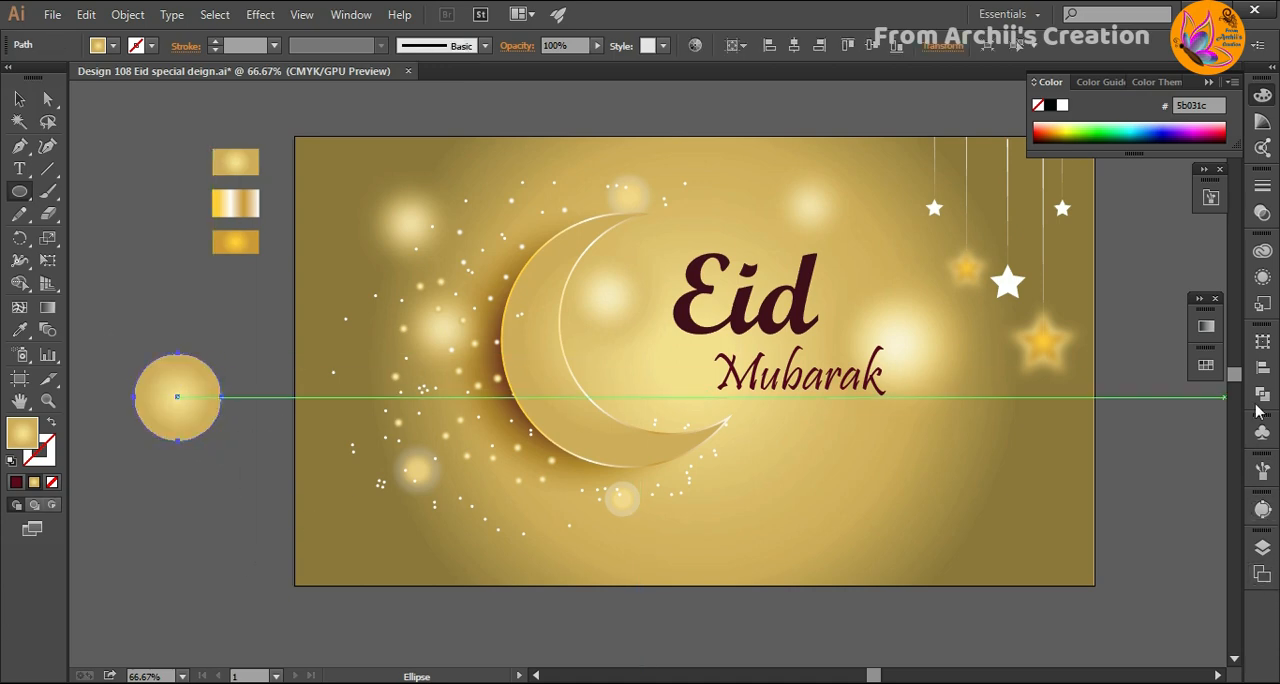
click(1207, 327)
click(993, 342)
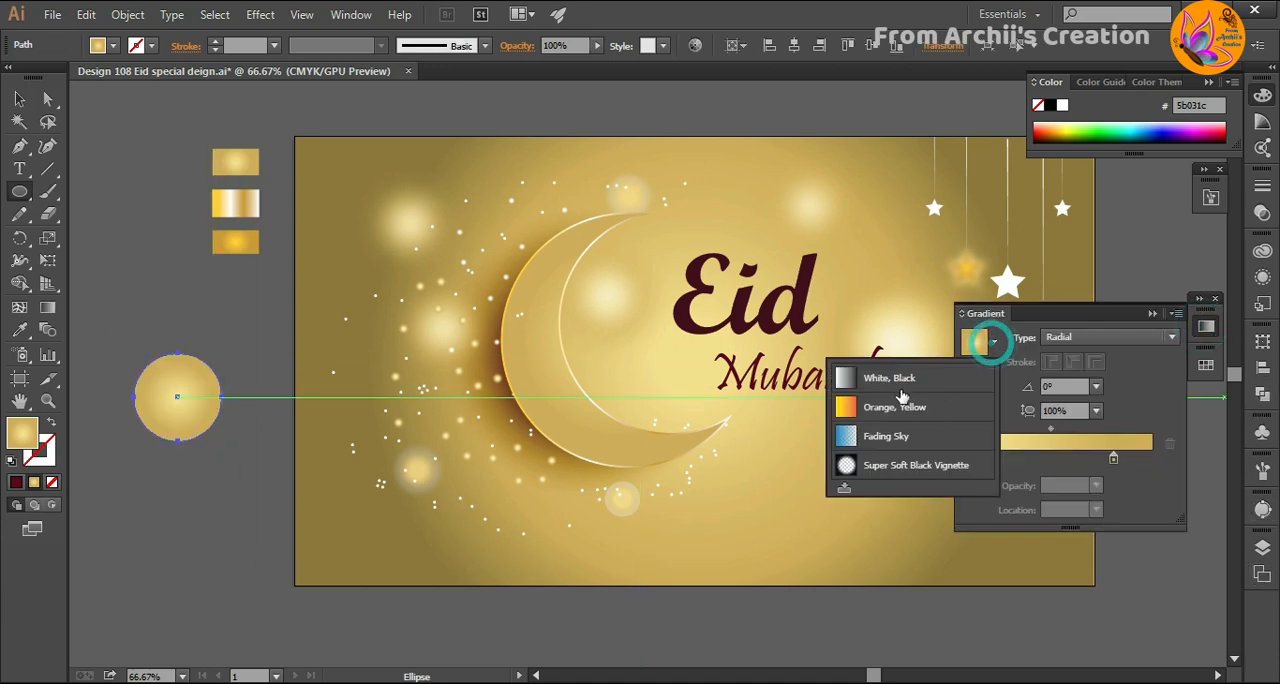
click(888, 386)
click(1076, 340)
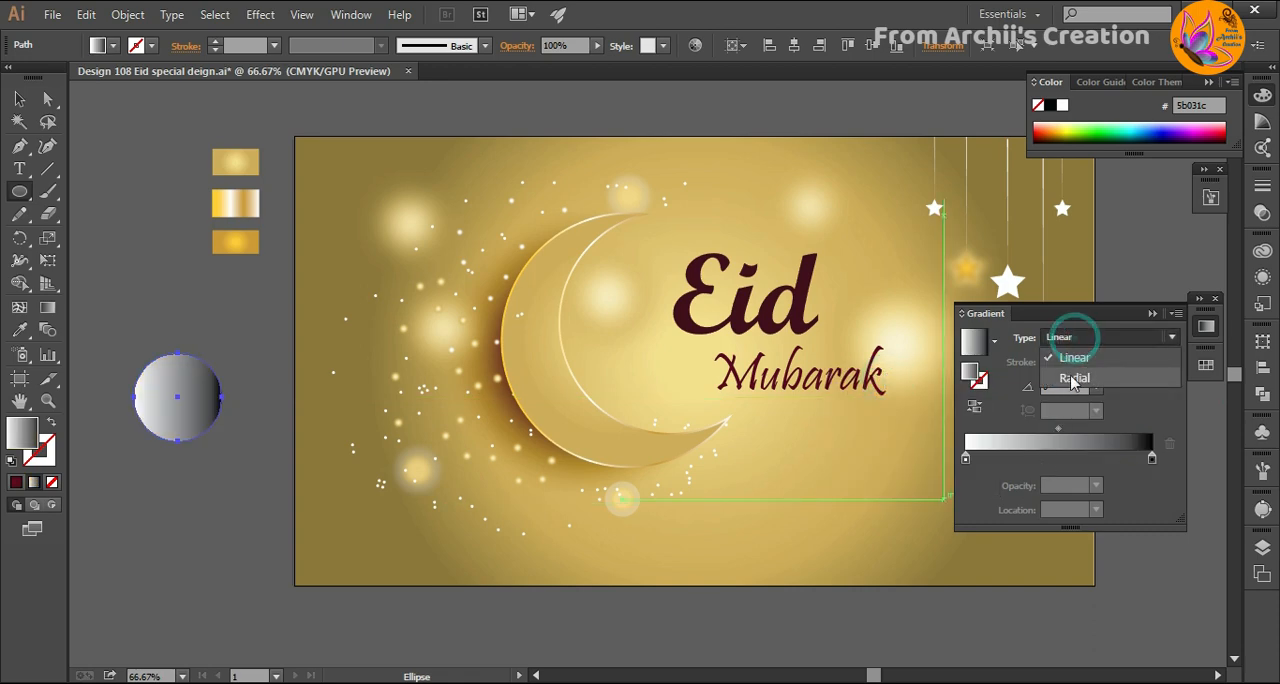
click(1073, 380)
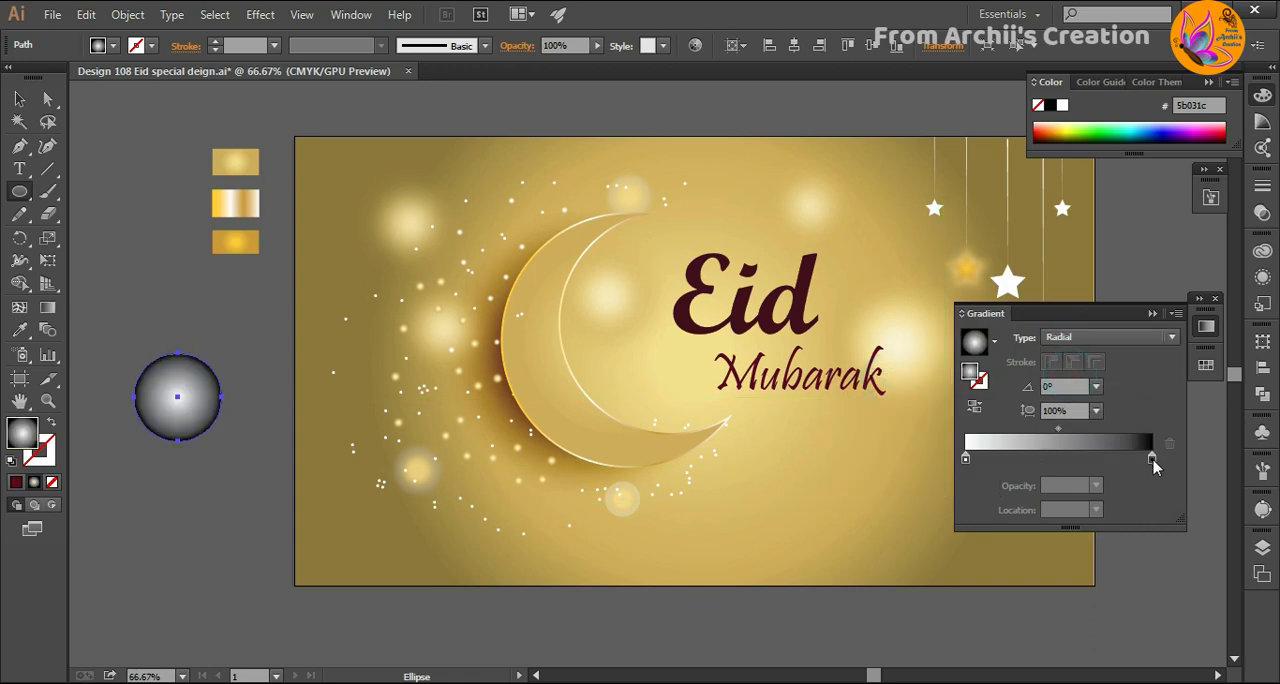
drag(1152, 459, 1186, 466)
drag(1028, 460, 924, 451)
click(1095, 486)
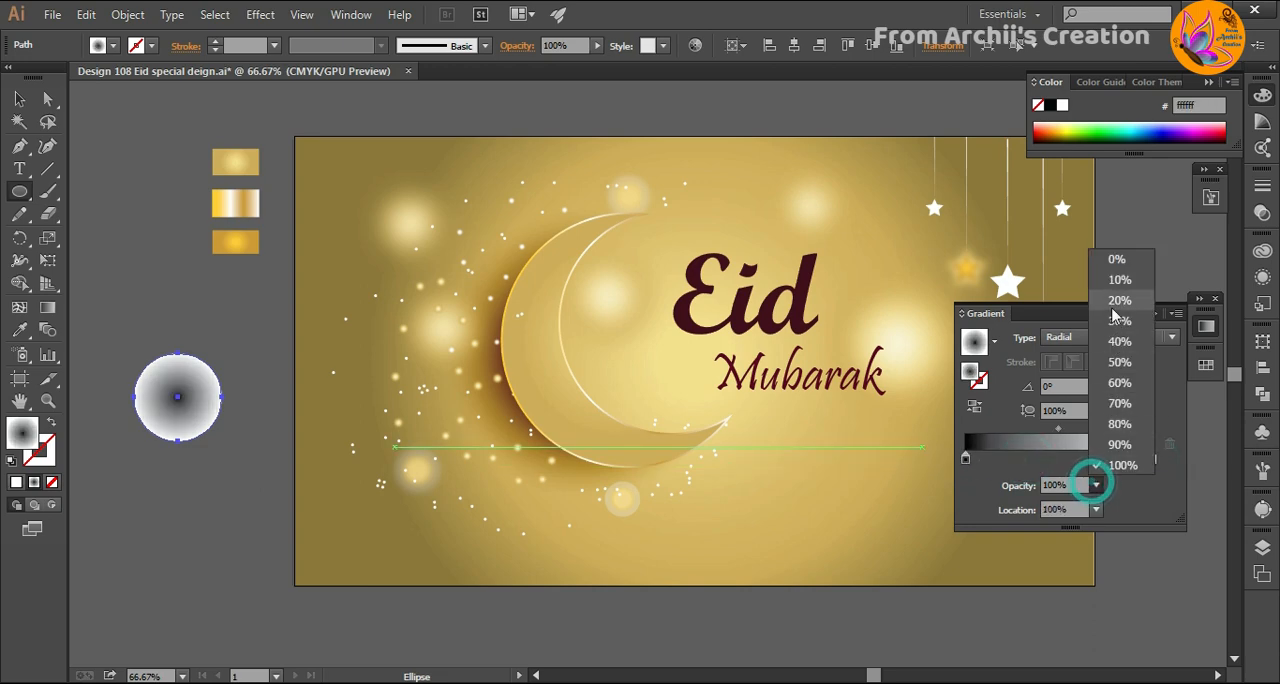
click(1116, 265)
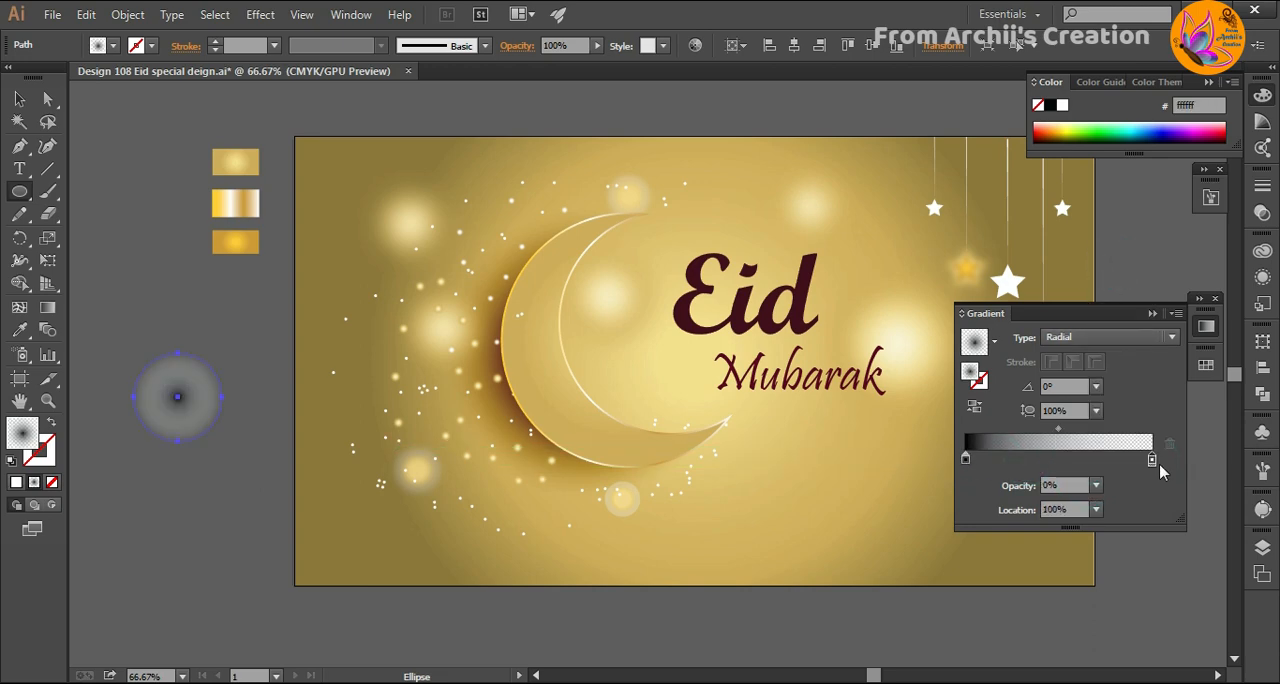
key(ctrl+z)
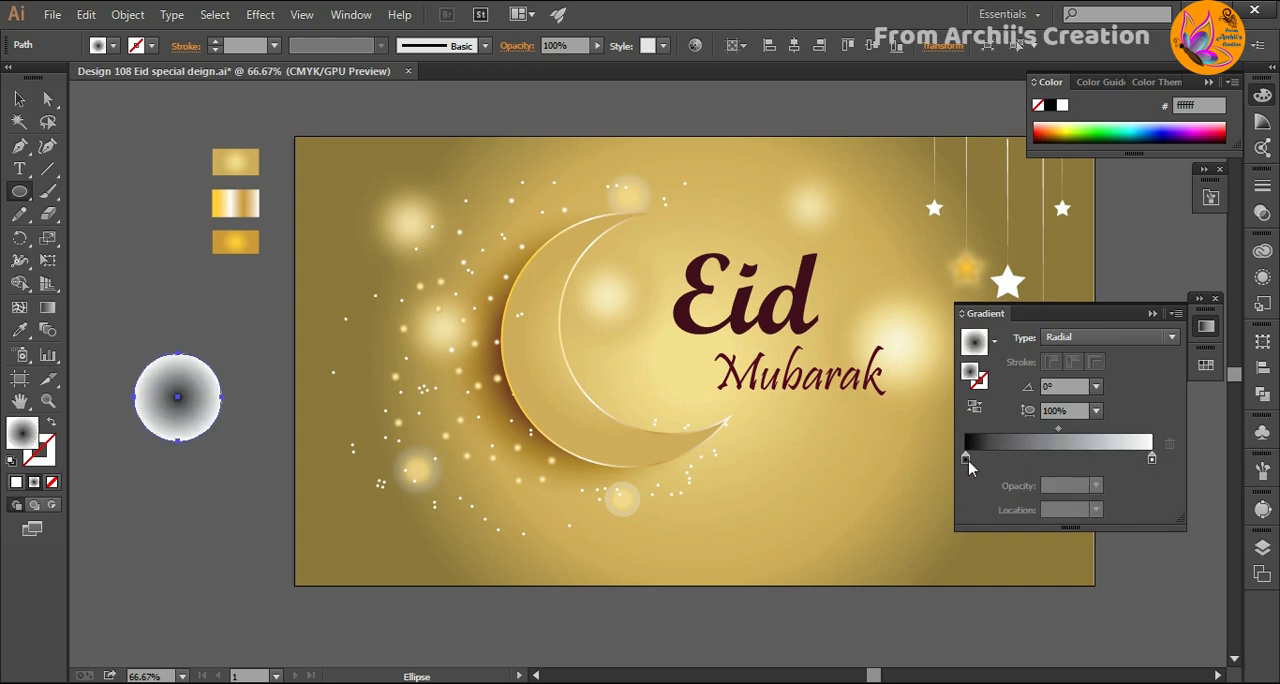
mouse_move(968, 461)
mouse_down()
mouse_move(1112, 460)
mouse_move(962, 459)
mouse_up()
drag(1114, 461, 1184, 461)
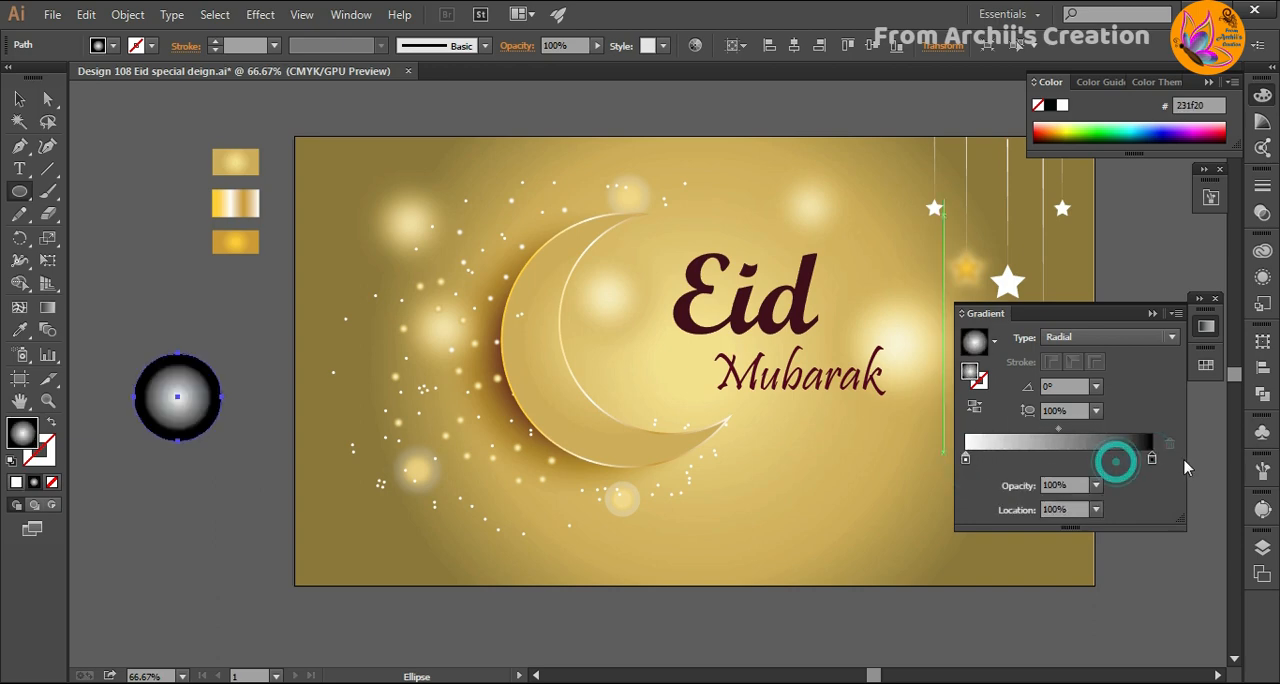
- Set the opacity of the circle gradient's outer black stop to 0% and shrink the circle to about 40% of its size
click(1096, 485)
click(1115, 253)
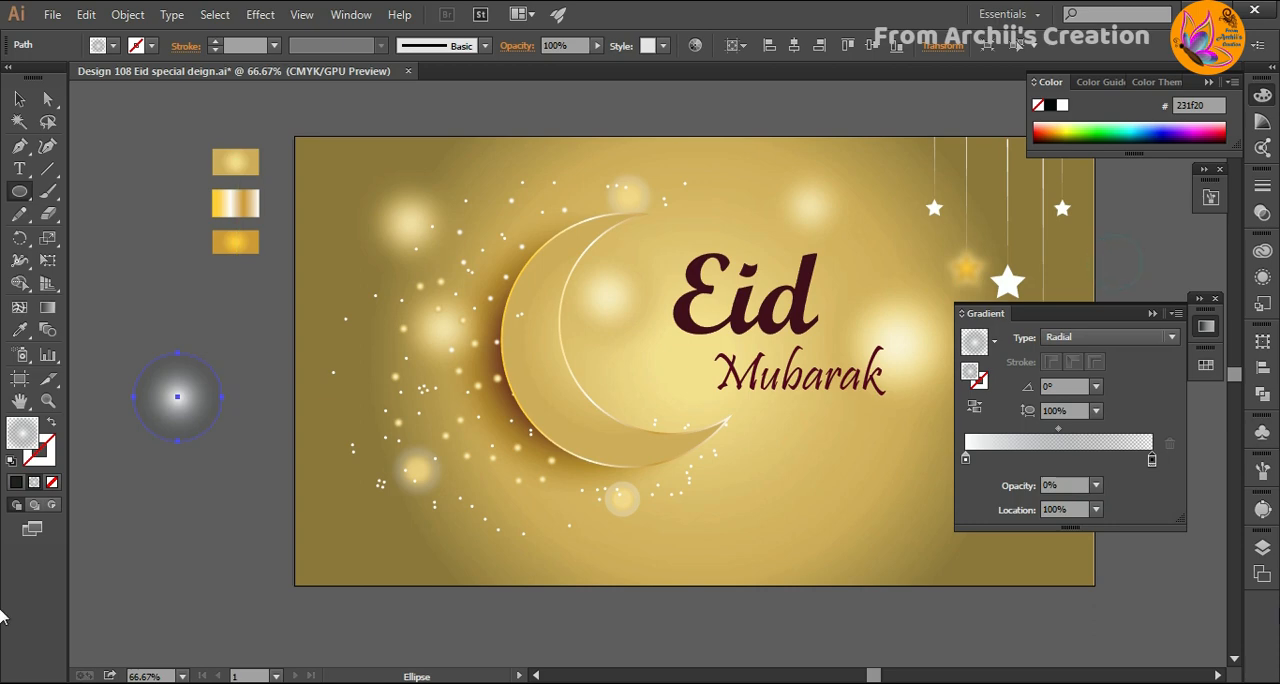
click(19, 99)
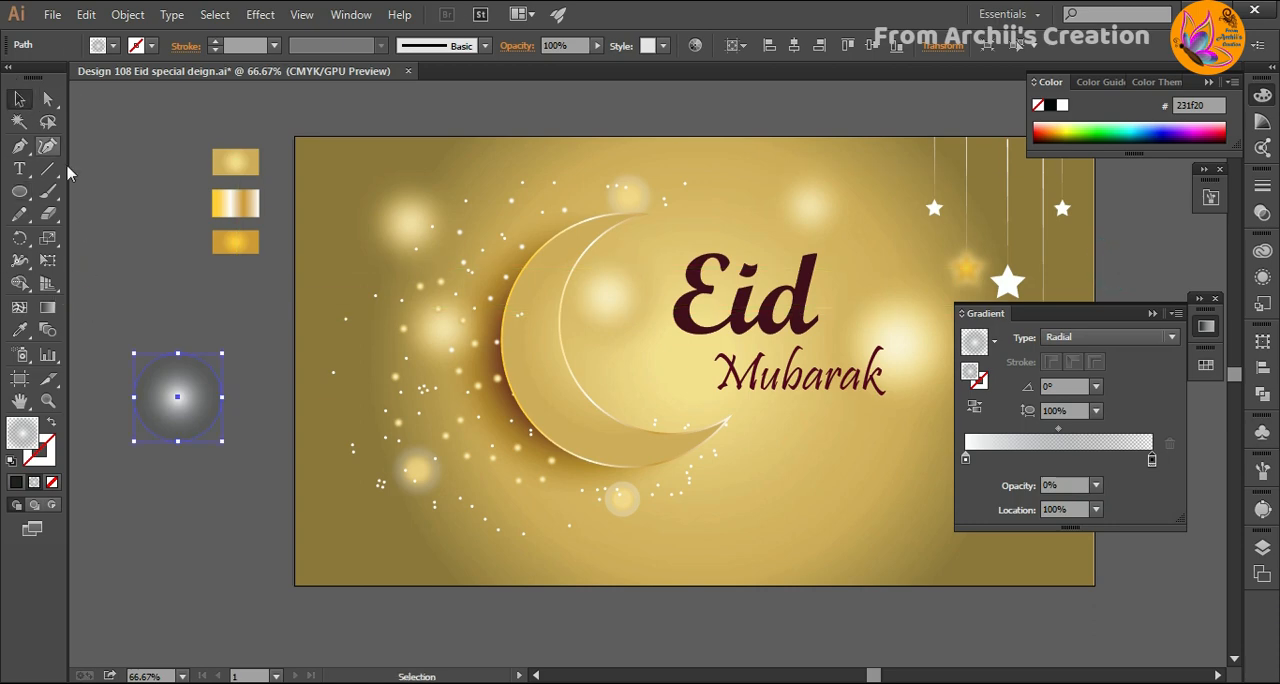
drag(224, 445, 167, 391)
click(198, 452)
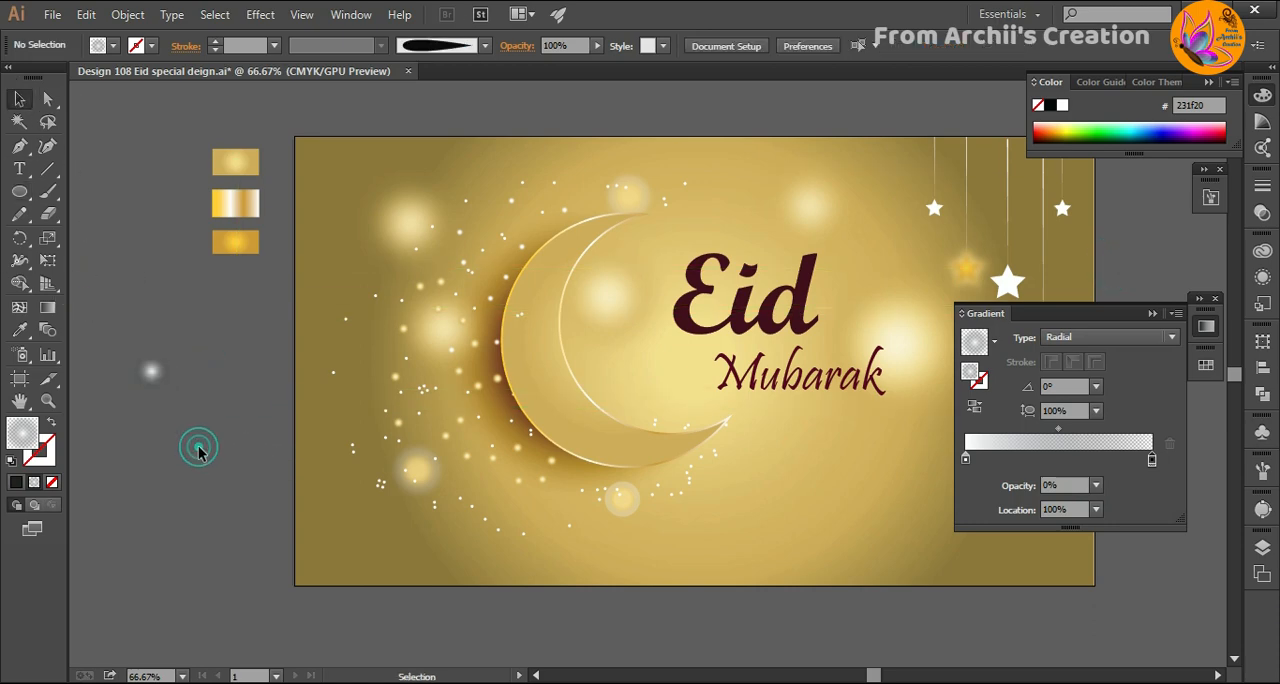
- Change the small circle gradient's outer stop to yellow #ffde17 with 20% opacity
click(160, 380)
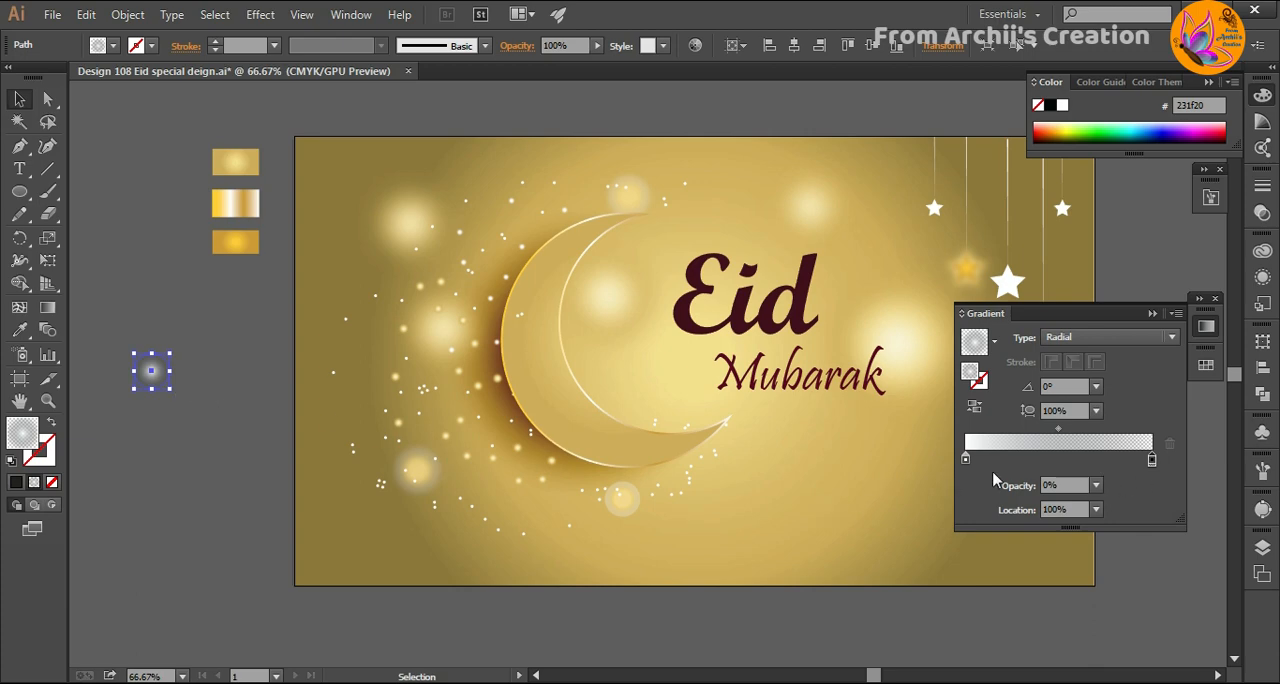
double_click(1152, 460)
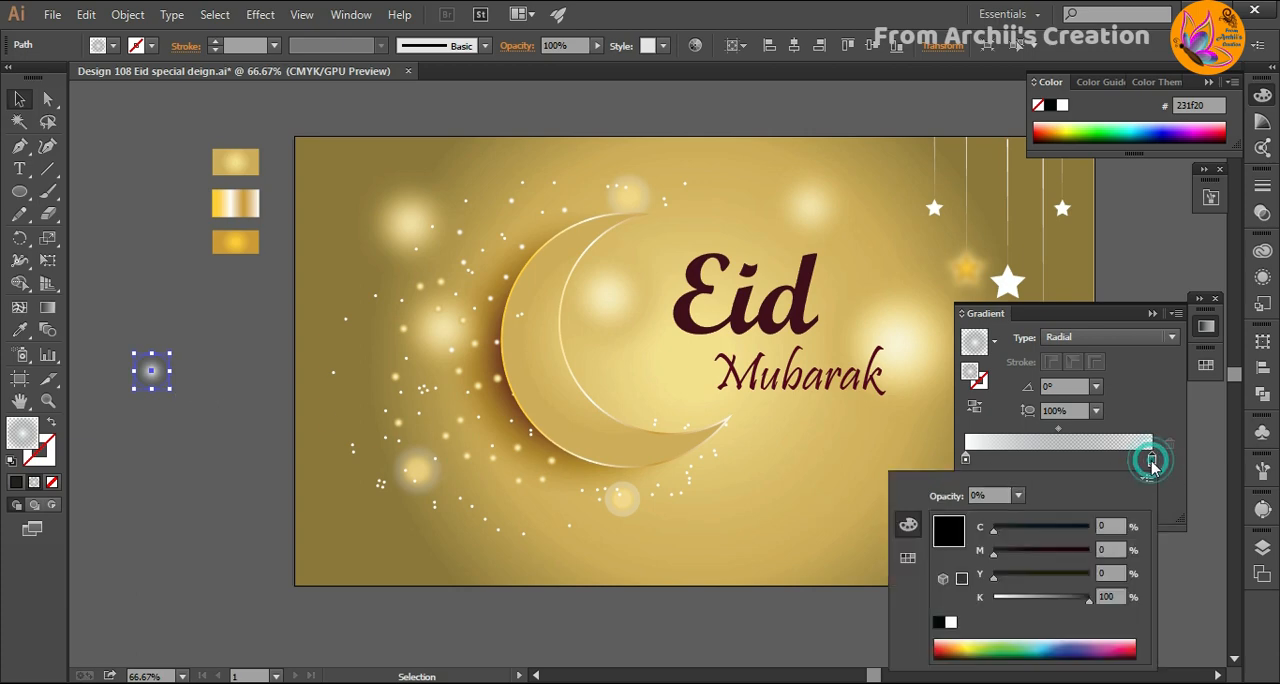
click(908, 557)
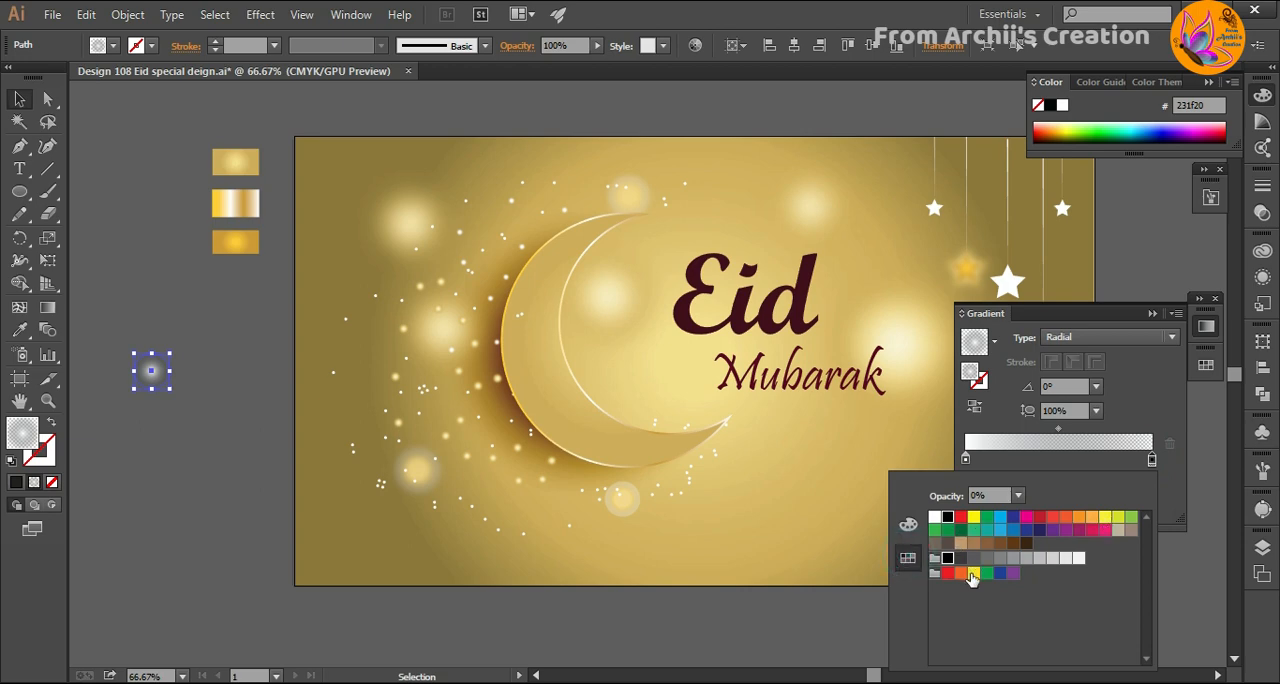
click(972, 574)
click(222, 490)
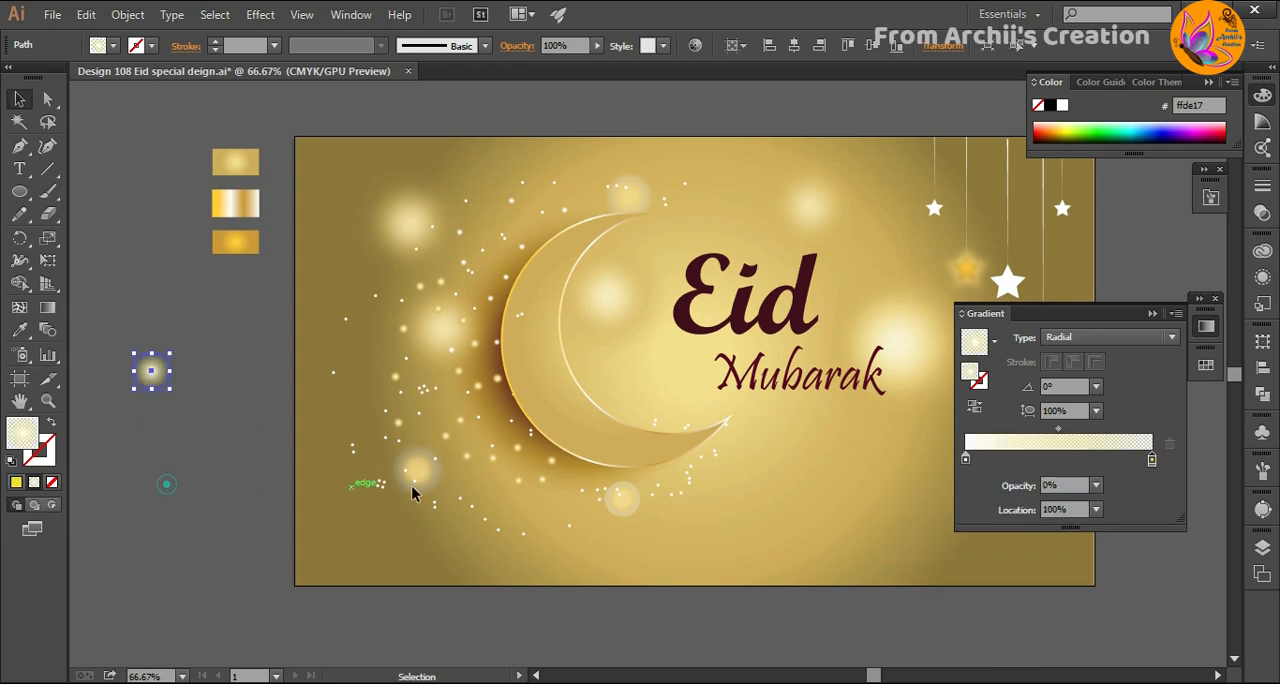
click(1096, 485)
click(1112, 314)
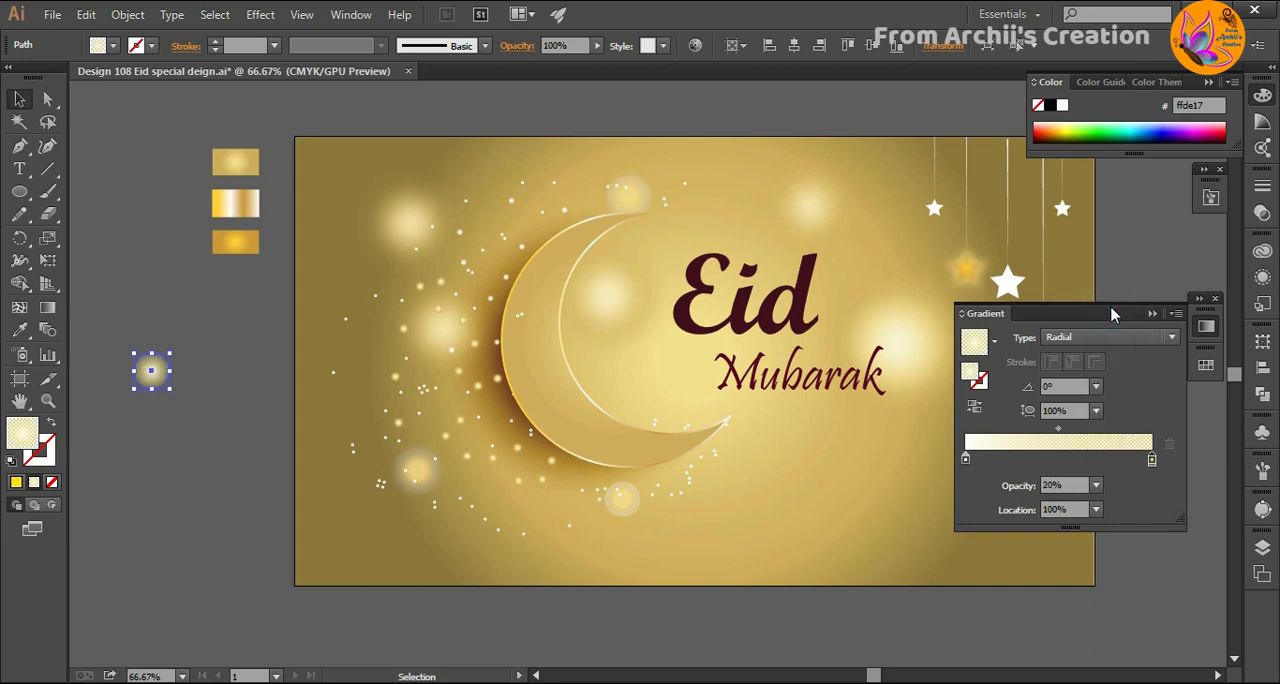
- Set the opacity of the small circle gradient's outer yellow stop to 10%
click(1096, 485)
click(1115, 274)
click(182, 463)
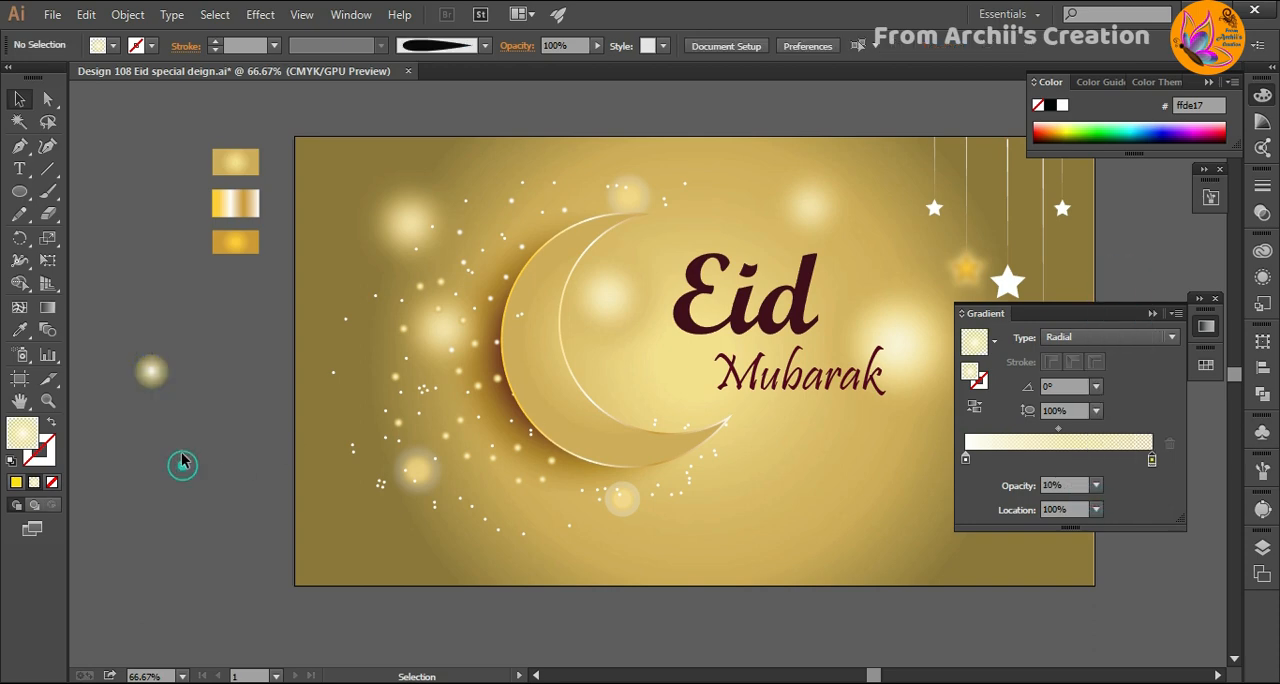
- Stretch and flatten the glowing circle into a long, thin horizontal light streak and place it just beneath the crescent moon
click(163, 380)
drag(171, 389, 376, 428)
click(243, 458)
drag(256, 426, 612, 470)
click(186, 470)
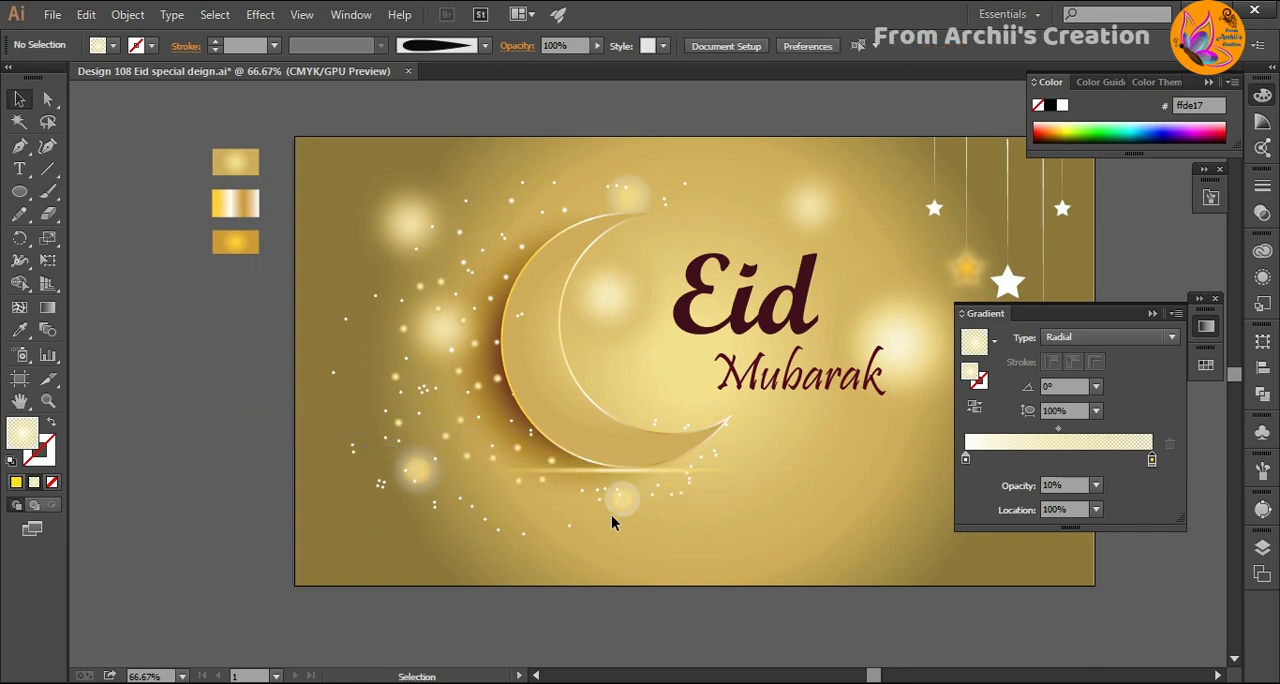
- Duplicate the light streak and place the copy slightly below and to the right of the original beneath the crescent
drag(619, 468, 515, 399)
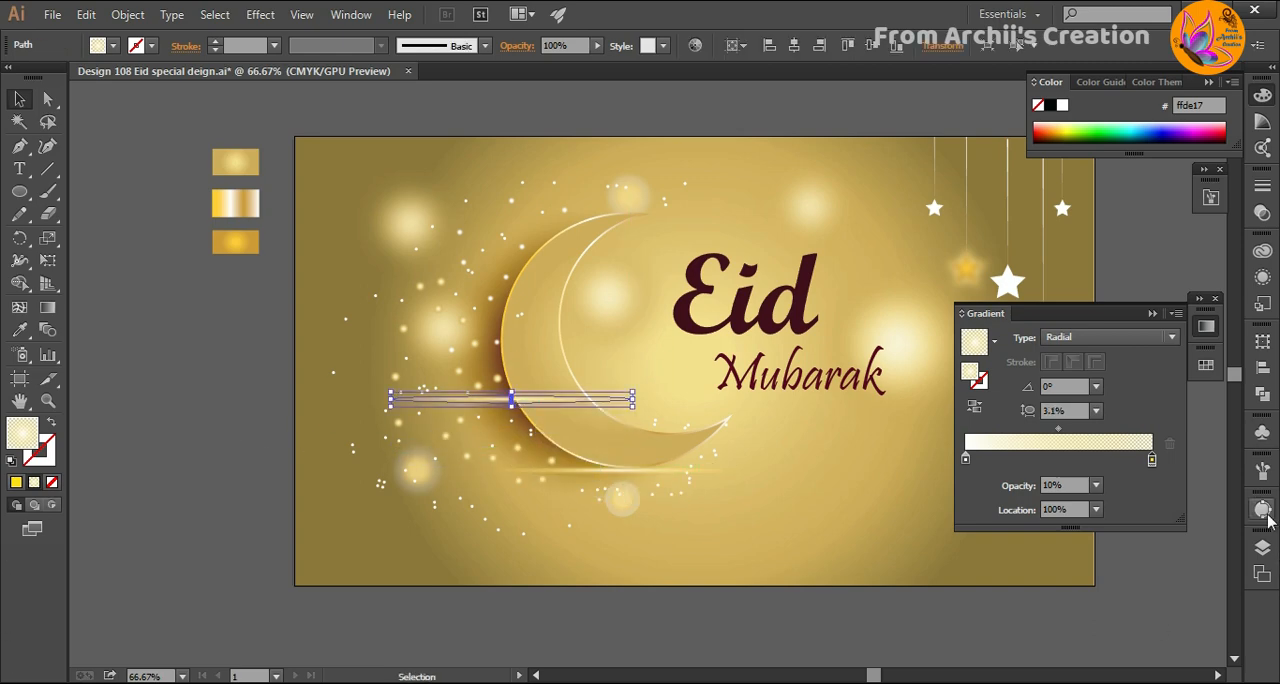
drag(487, 400, 708, 490)
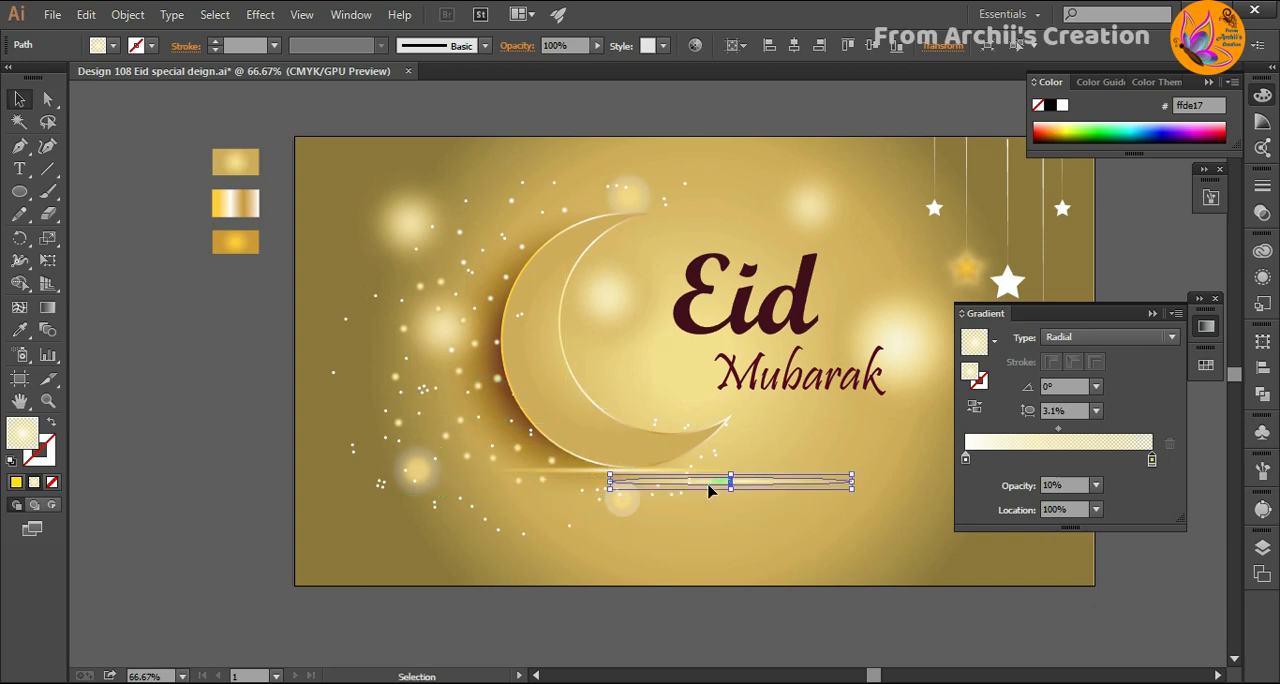
click(250, 498)
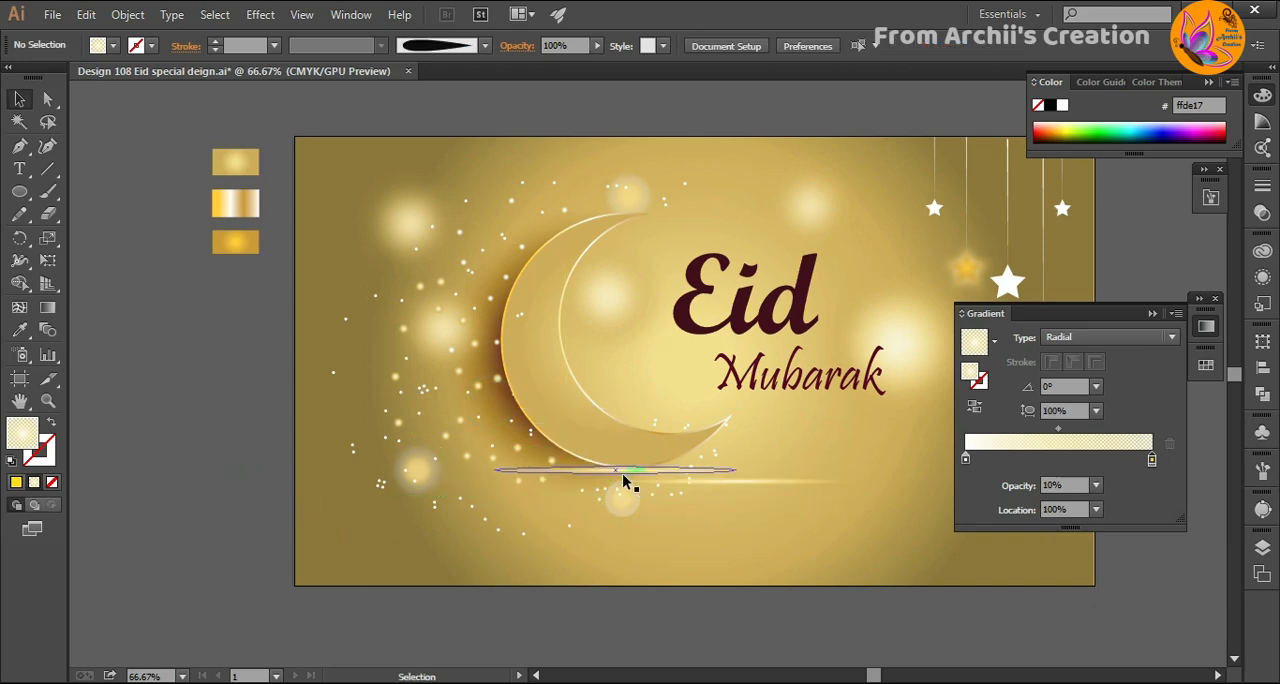
- Reshape a streak copy left of the artboard into a circle, moving its gradient's white stop to about 17% and setting the outer stop's opacity to 0%
mouse_move(621, 473)
mouse_down()
mouse_move(205, 453)
mouse_move(235, 465)
mouse_move(238, 528)
mouse_up()
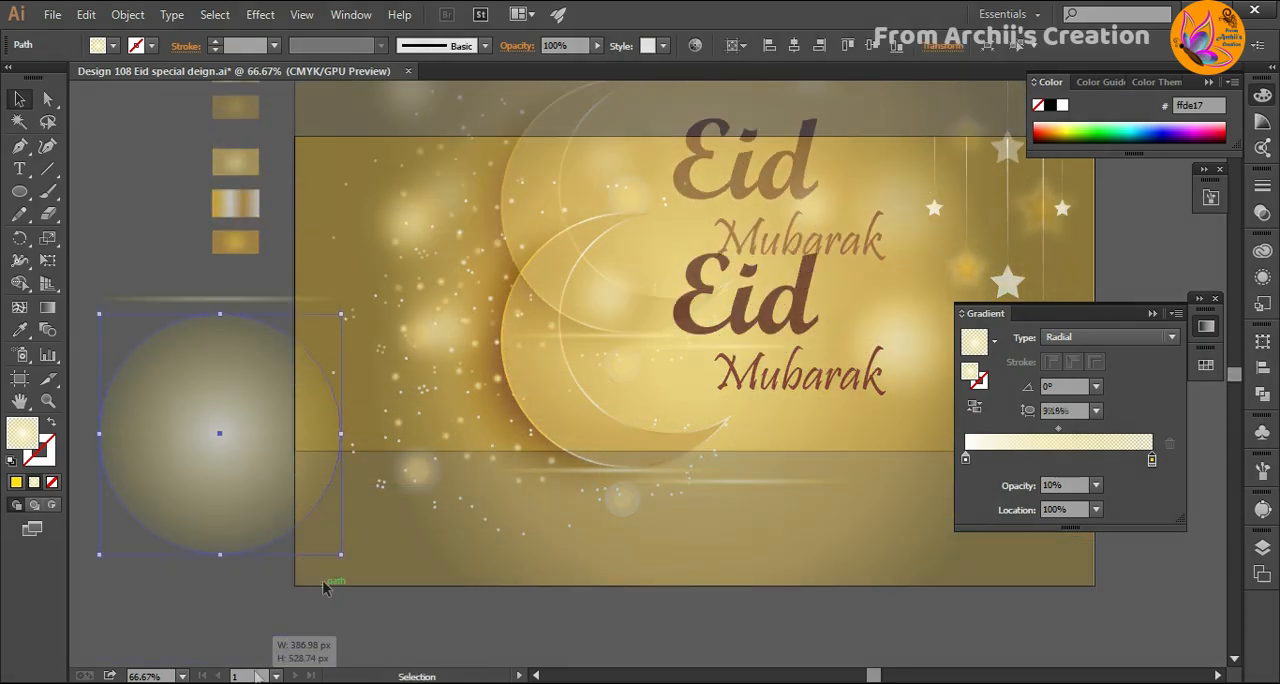
drag(322, 587, 176, 390)
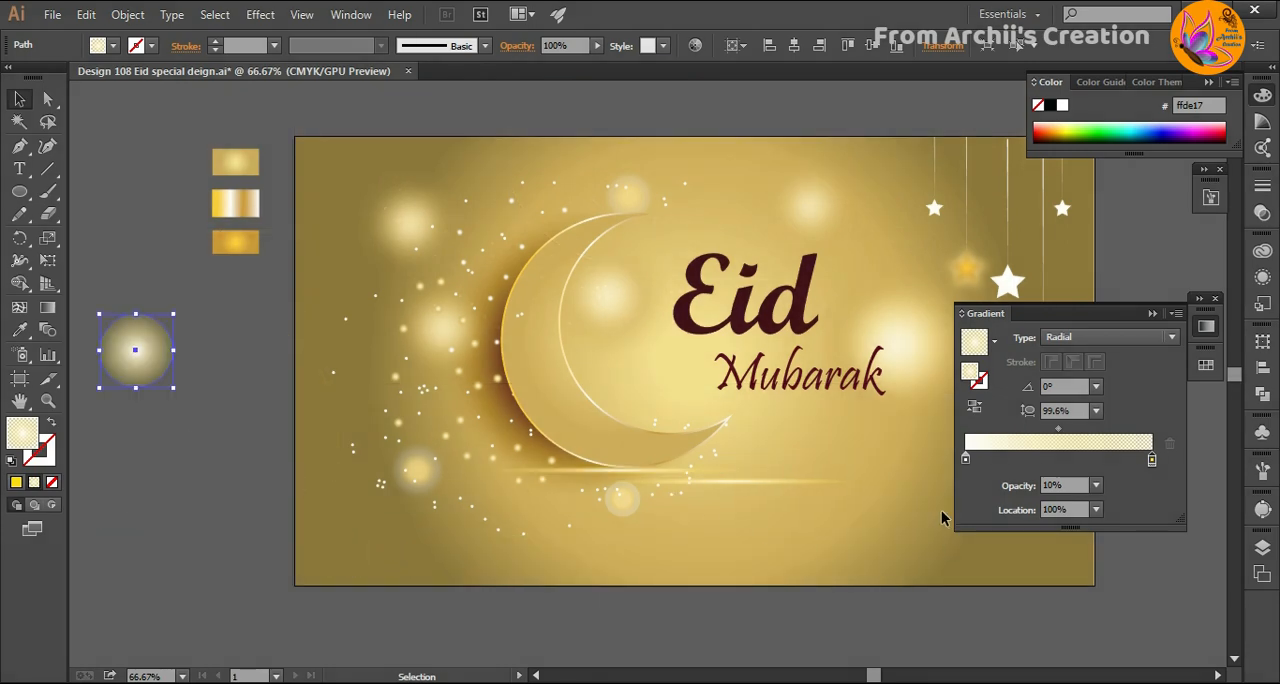
drag(968, 458, 998, 460)
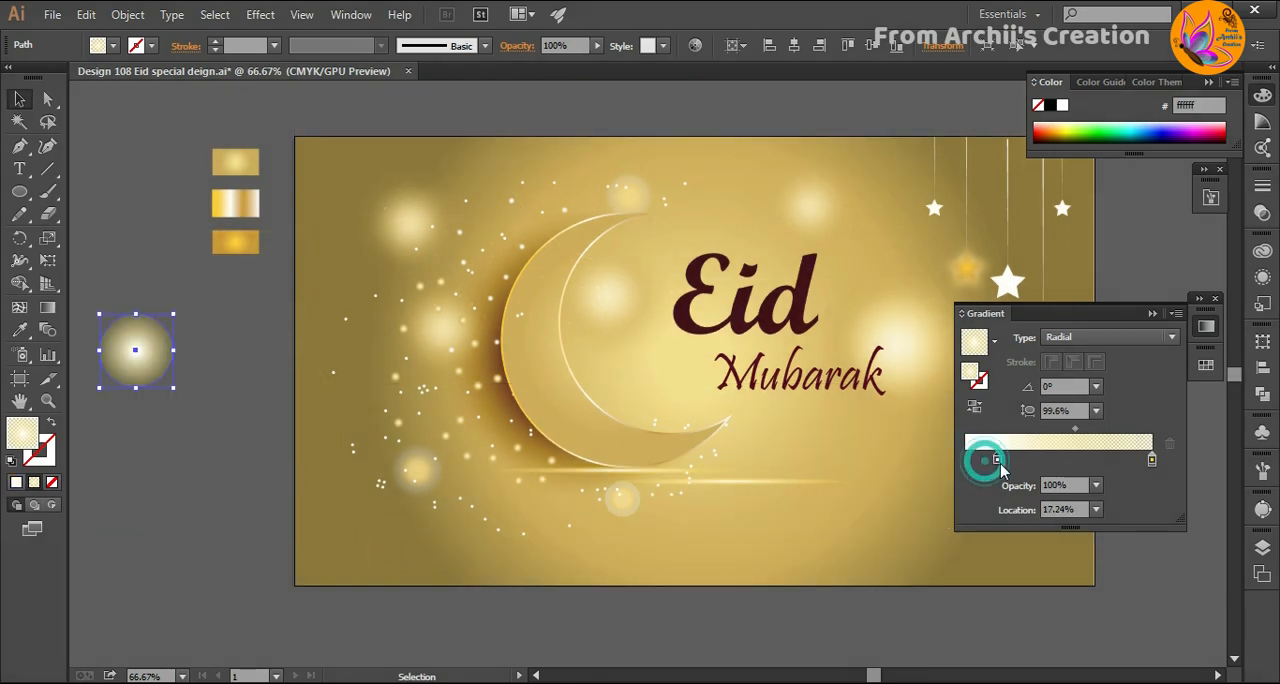
click(1096, 485)
click(1110, 258)
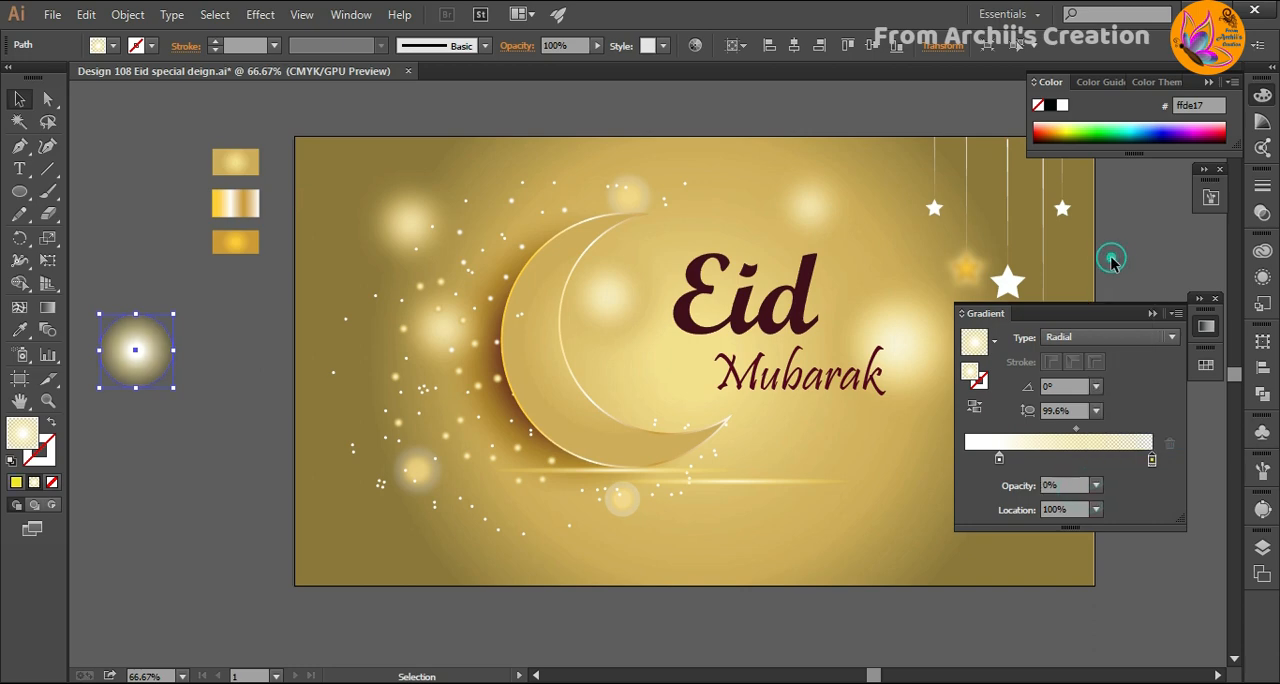
- Apply a Gaussian Blur with a radius of 60.3 pixels to the circle left of the artboard
click(258, 15)
mouse_move(400, 328)
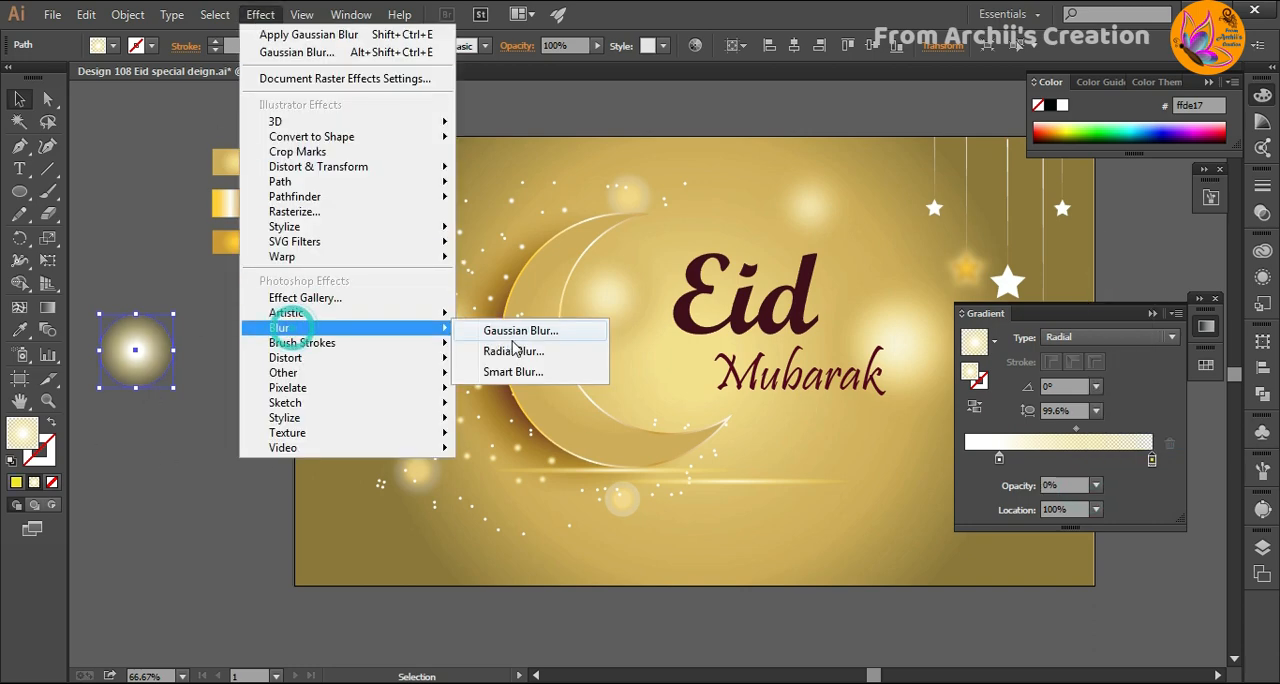
click(517, 332)
click(303, 597)
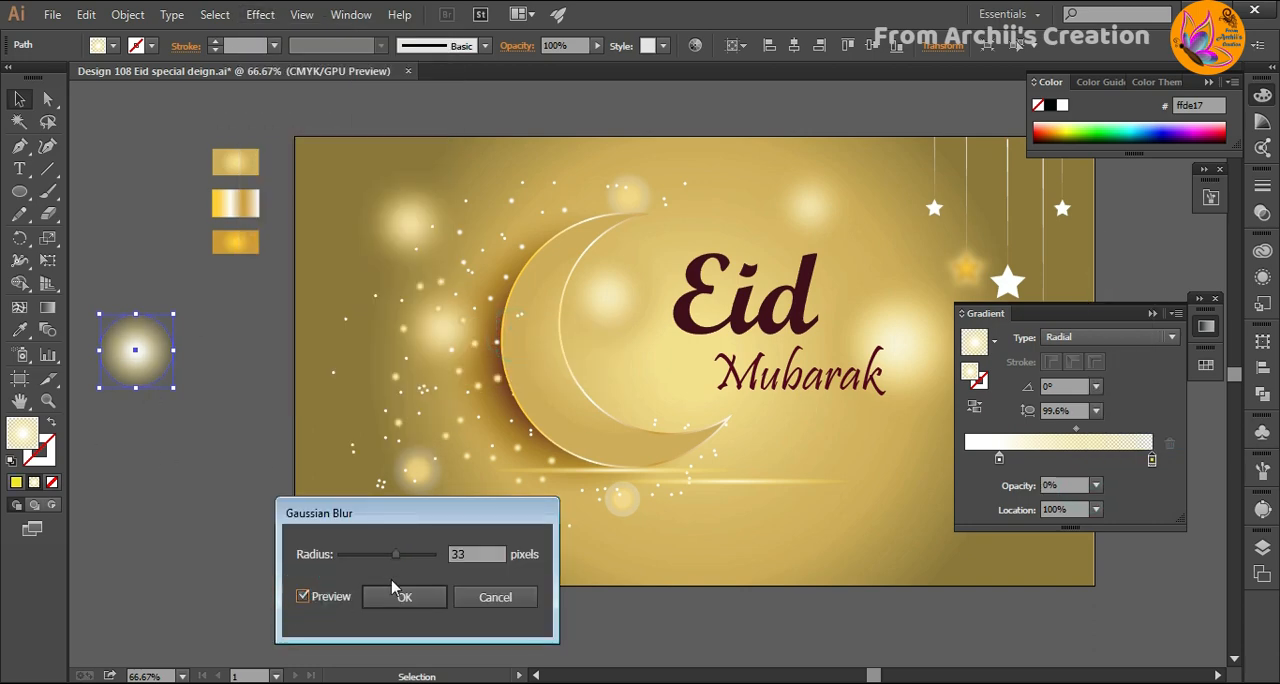
mouse_move(388, 562)
mouse_down()
mouse_move(358, 562)
mouse_move(428, 560)
mouse_move(412, 566)
mouse_up()
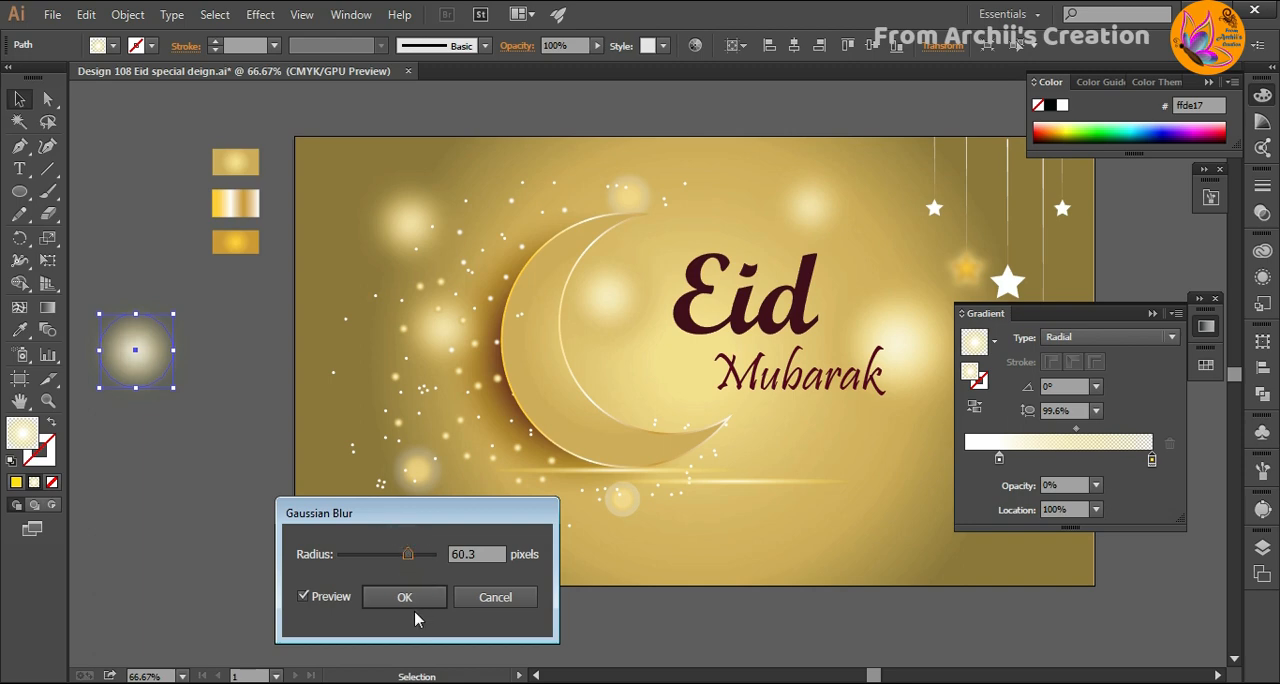
click(404, 597)
- Enlarge the blurred circle and place it over the glow inside the crescent moon
click(149, 442)
click(136, 376)
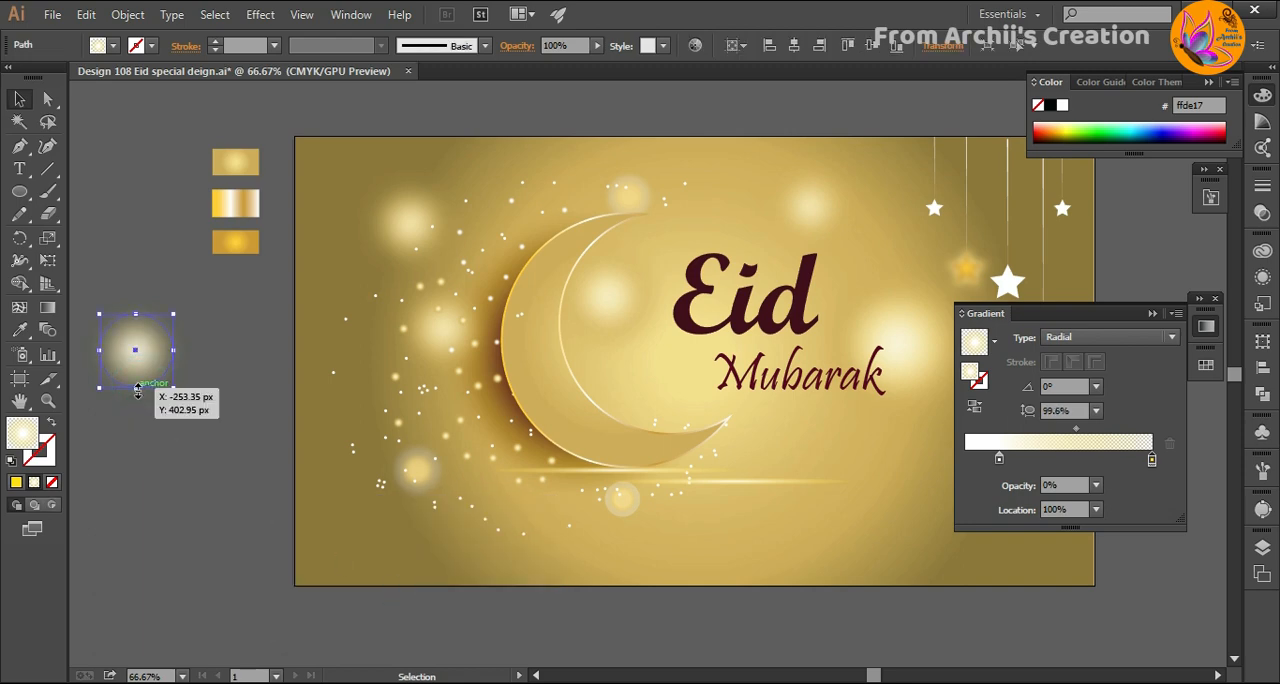
drag(173, 388, 210, 440)
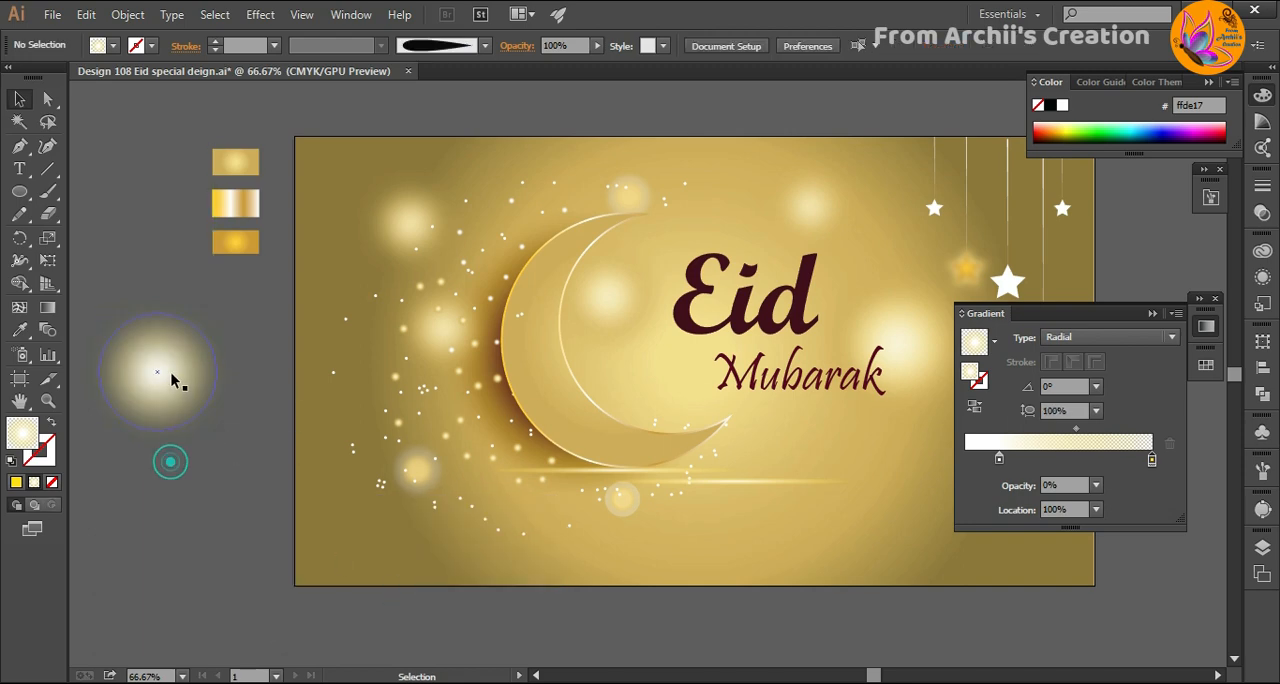
drag(171, 374, 623, 335)
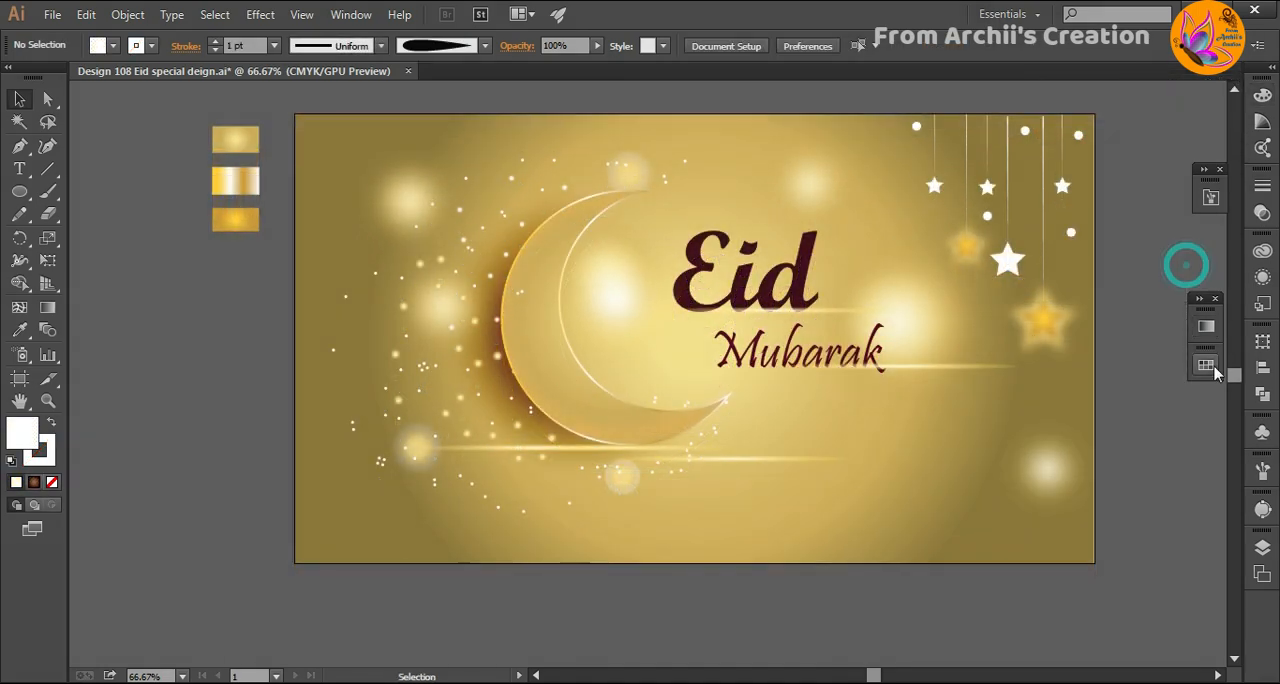
- Tidy the workspace by docking the Gradient panel and the other floating panels
drag(1268, 612, 1266, 612)
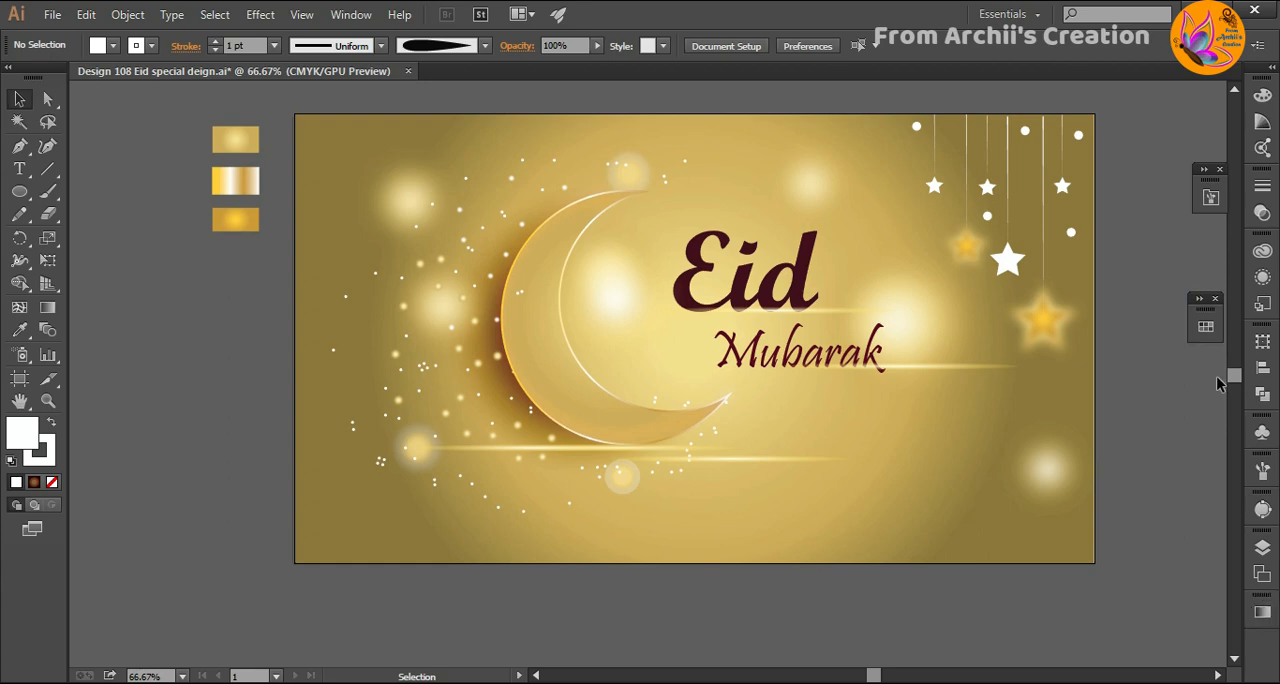
click(1215, 298)
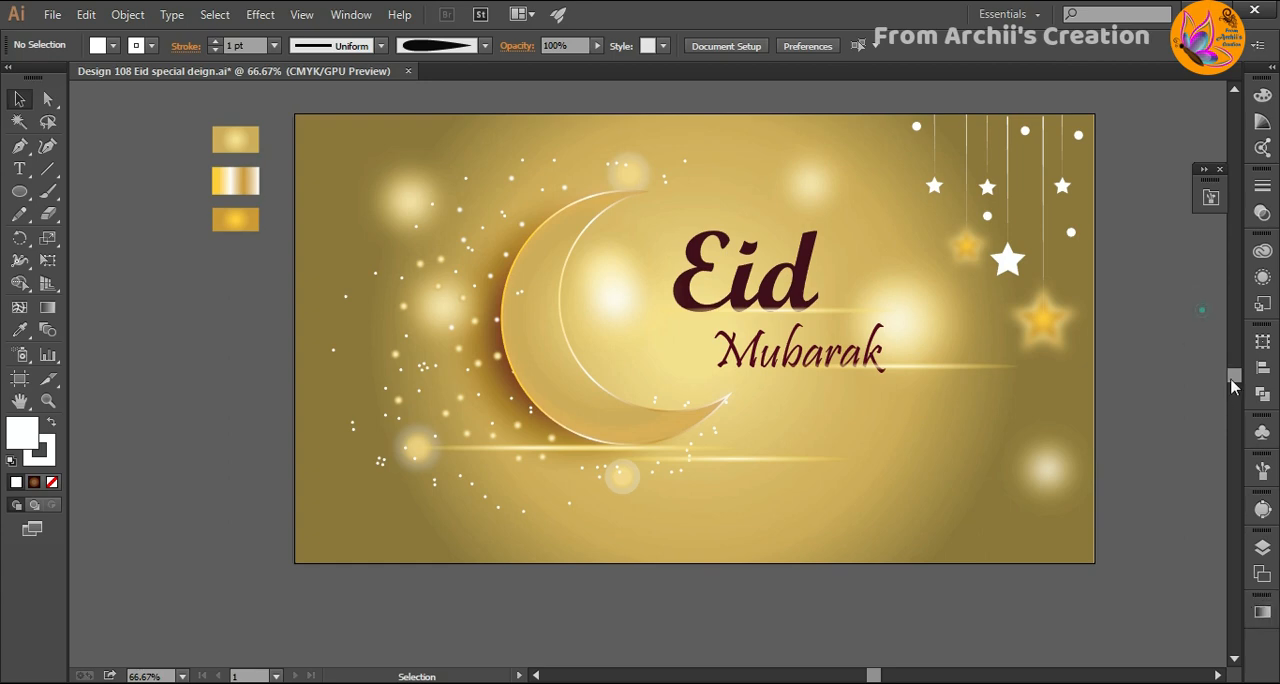
drag(1210, 182, 1268, 668)
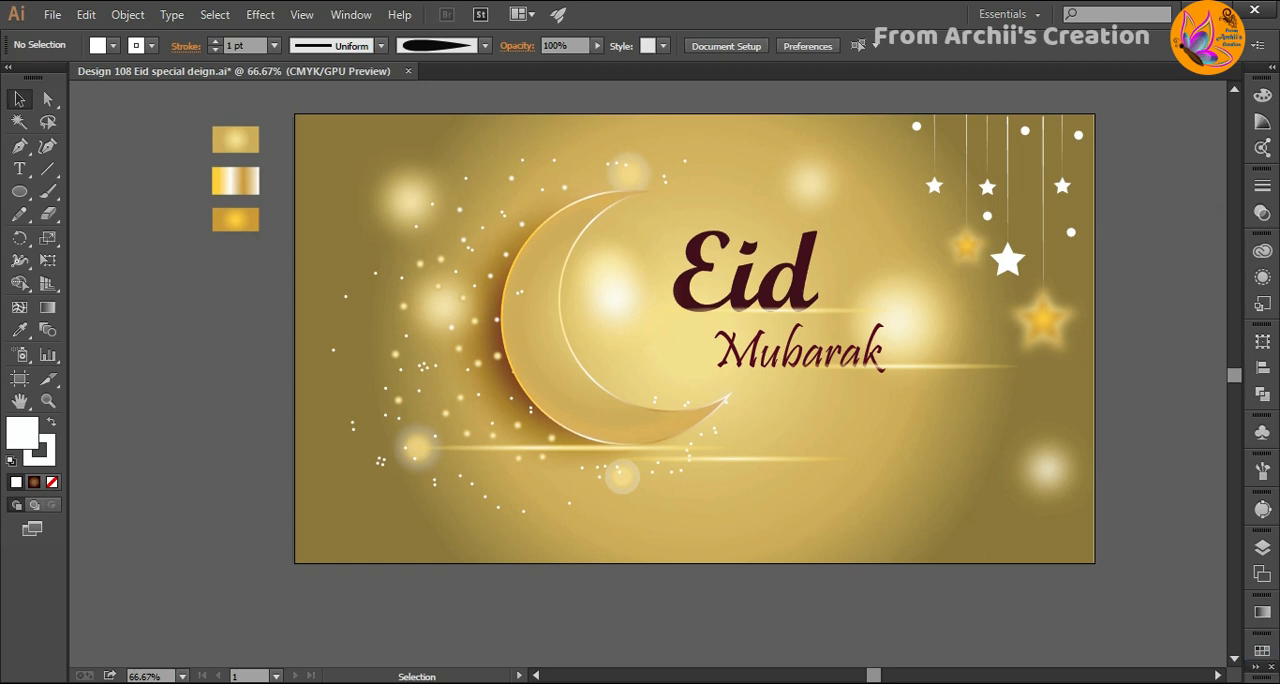
- Review the document's layer list, collapsing the contents of Layer 2, and look over the whole design
click(1262, 553)
scroll(1086, 563, down, 1)
scroll(1086, 565, up, 1)
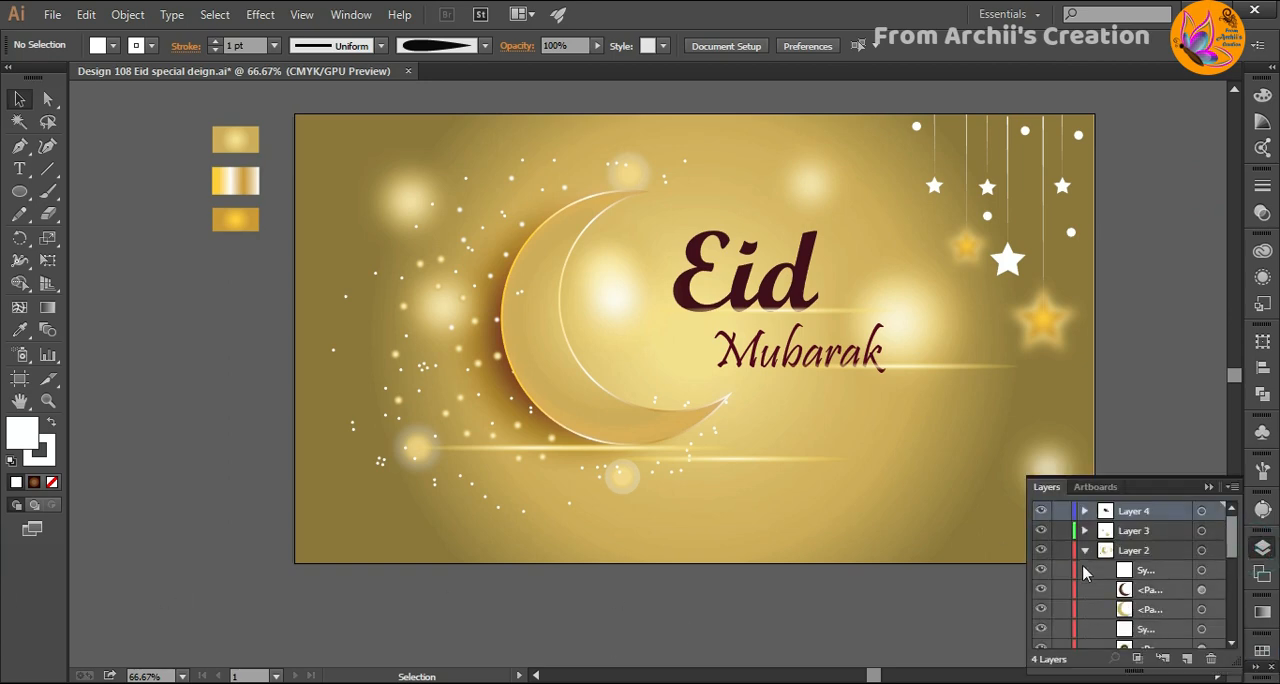
click(1086, 551)
drag(1041, 609, 1042, 664)
click(1209, 487)
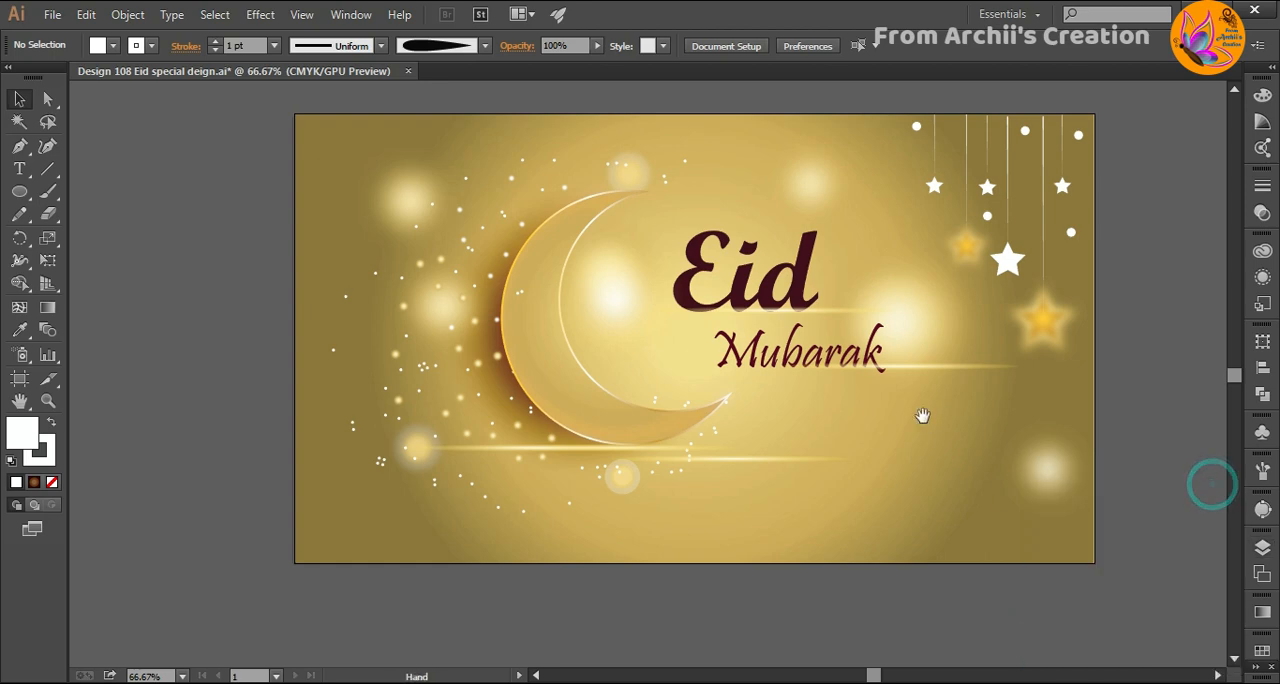
drag(922, 415, 901, 445)
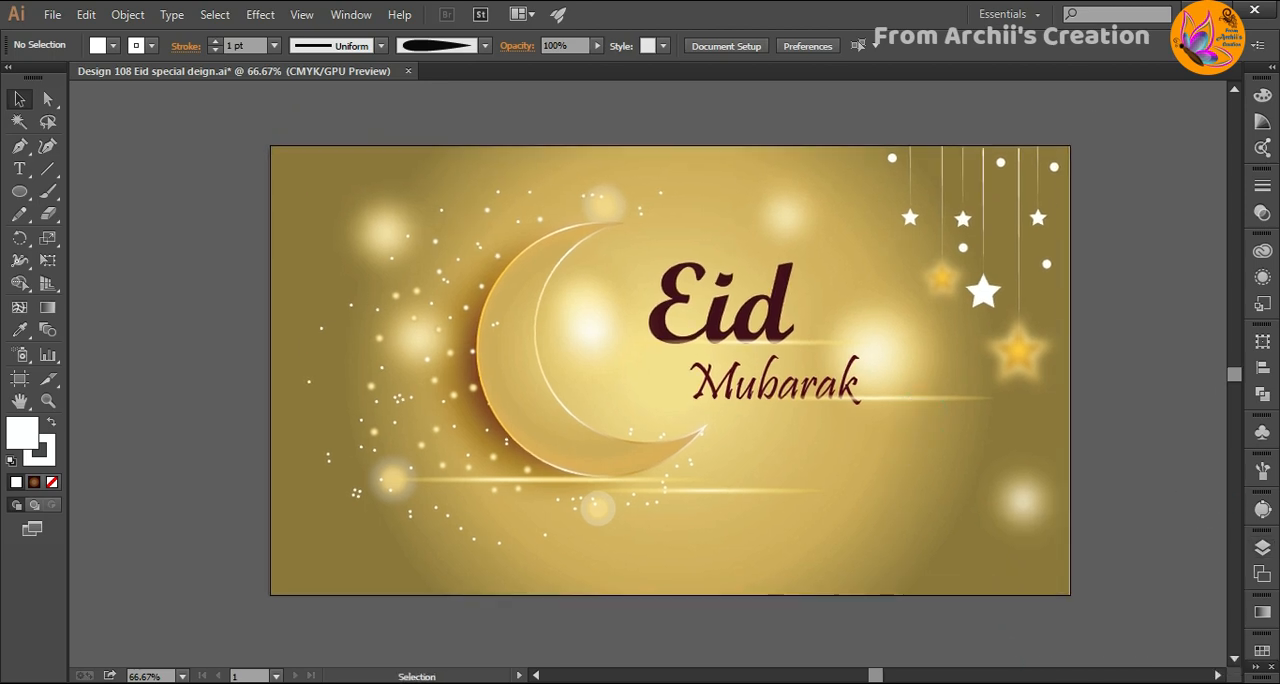